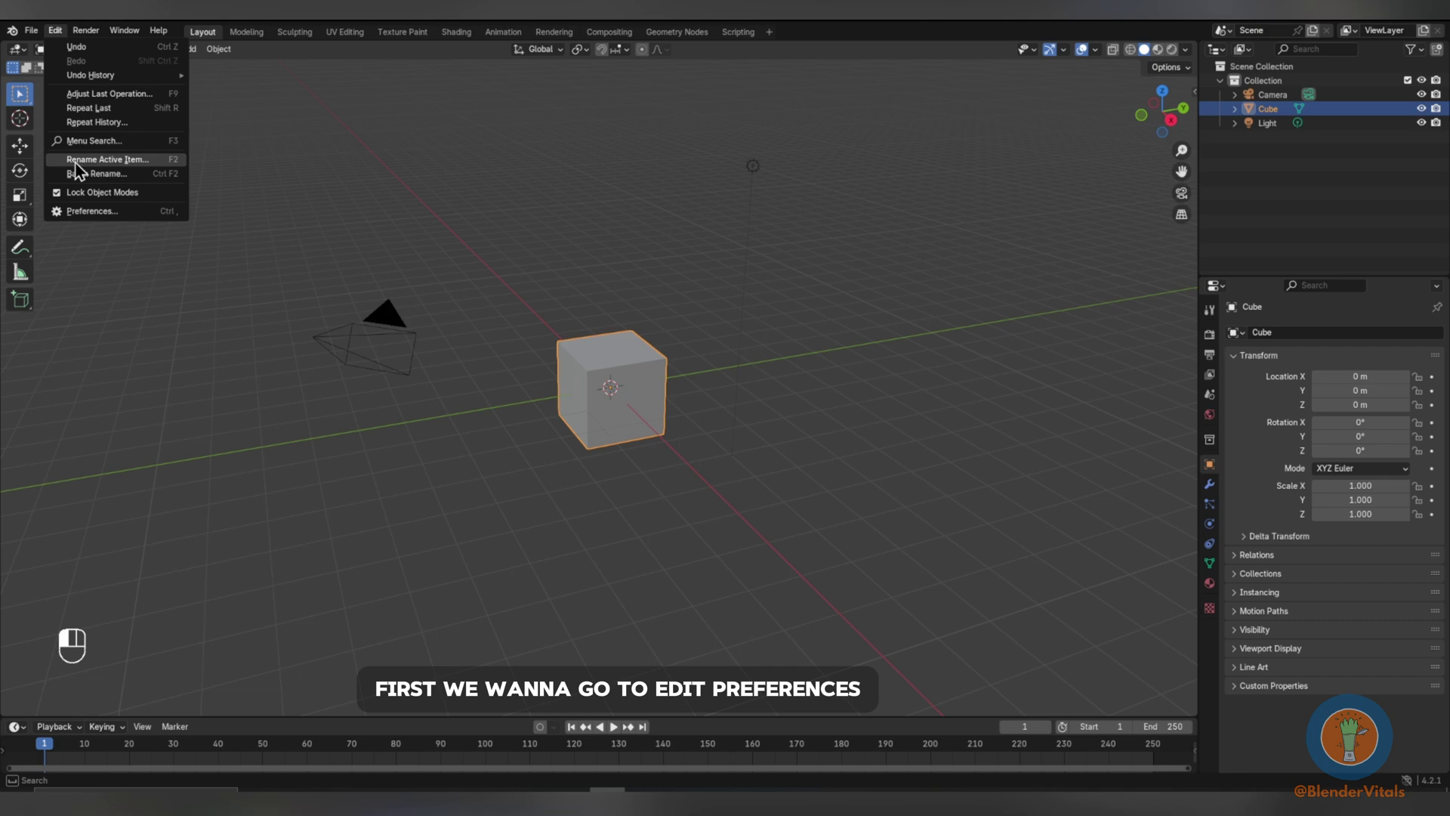
Enable the A.N.T. Landscape add-on in Preferences, then close the Preferences window.
left_click(79, 212)
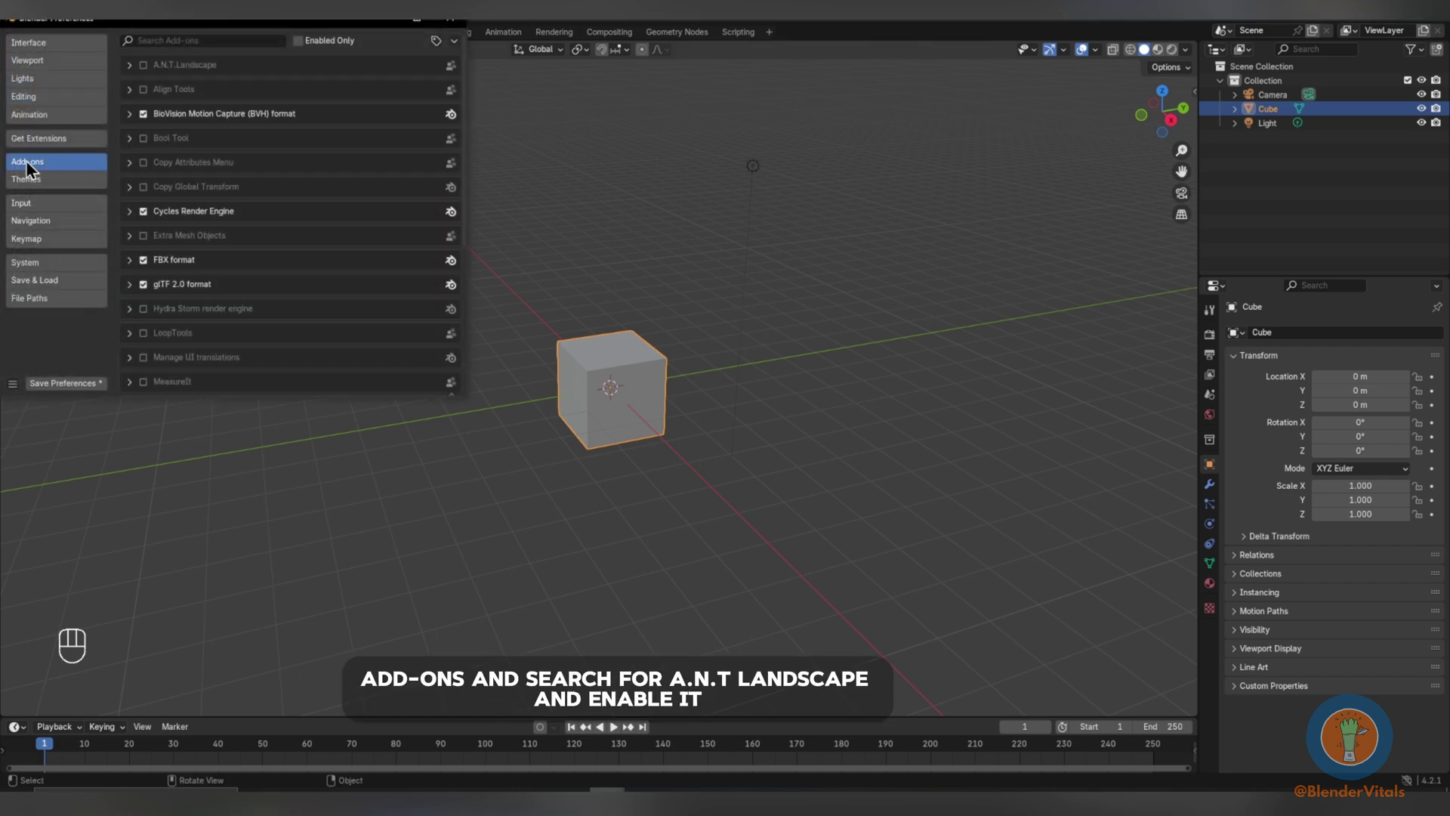
left_click(144, 66)
left_click(450, 17)
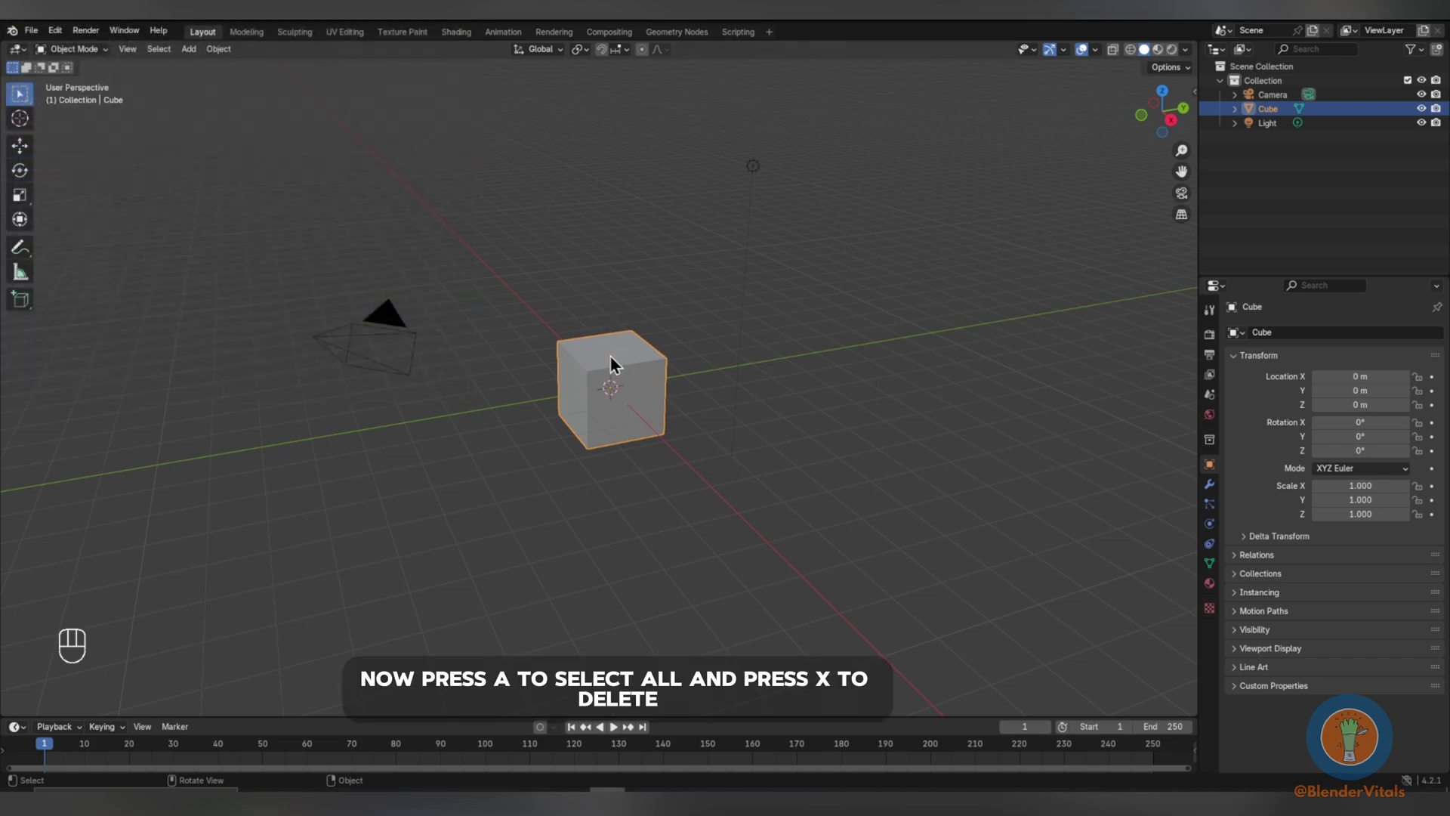
Delete the default cube, camera and light from the scene.
key("a")
key("x")
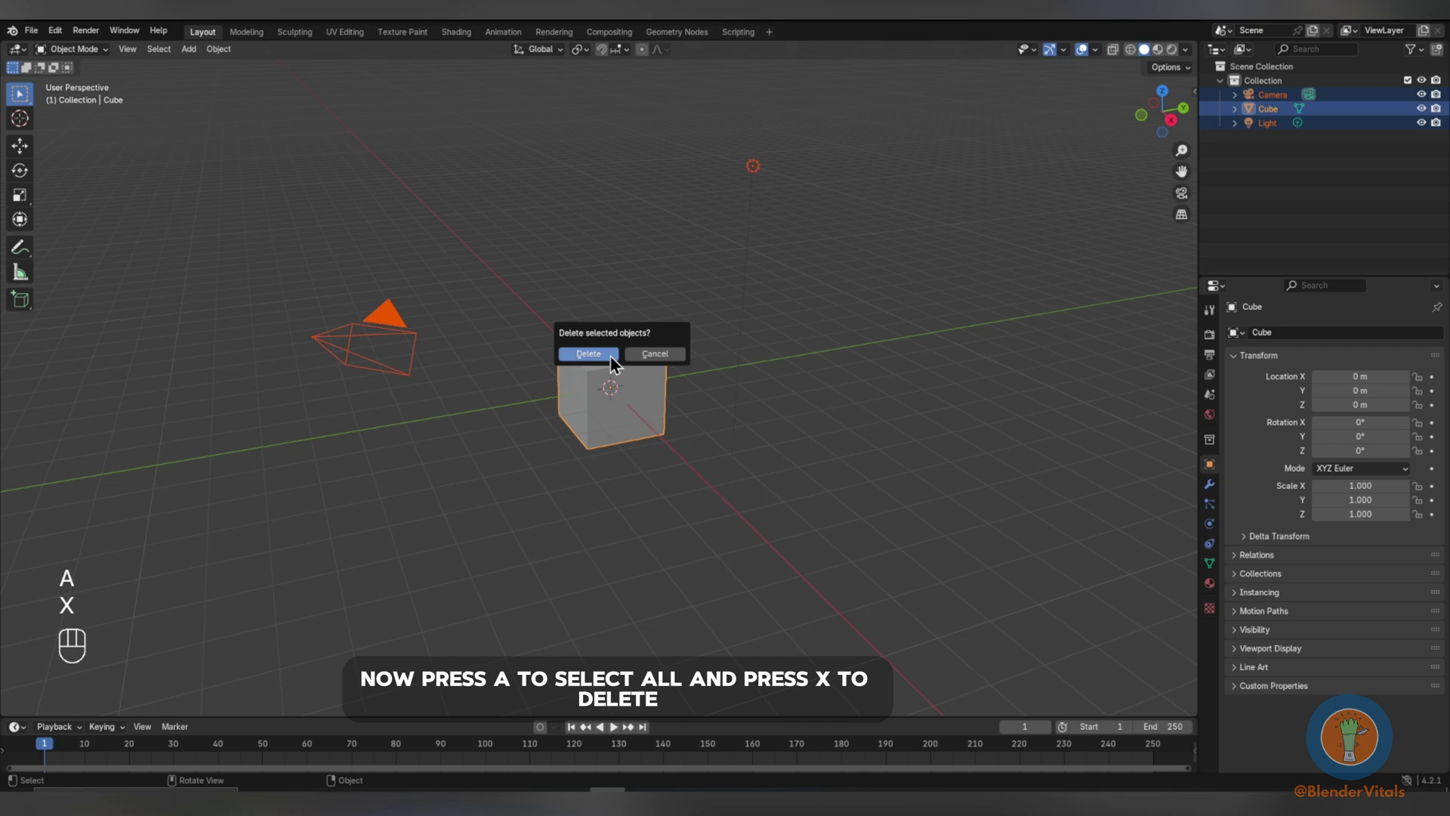
left_click(610, 355)
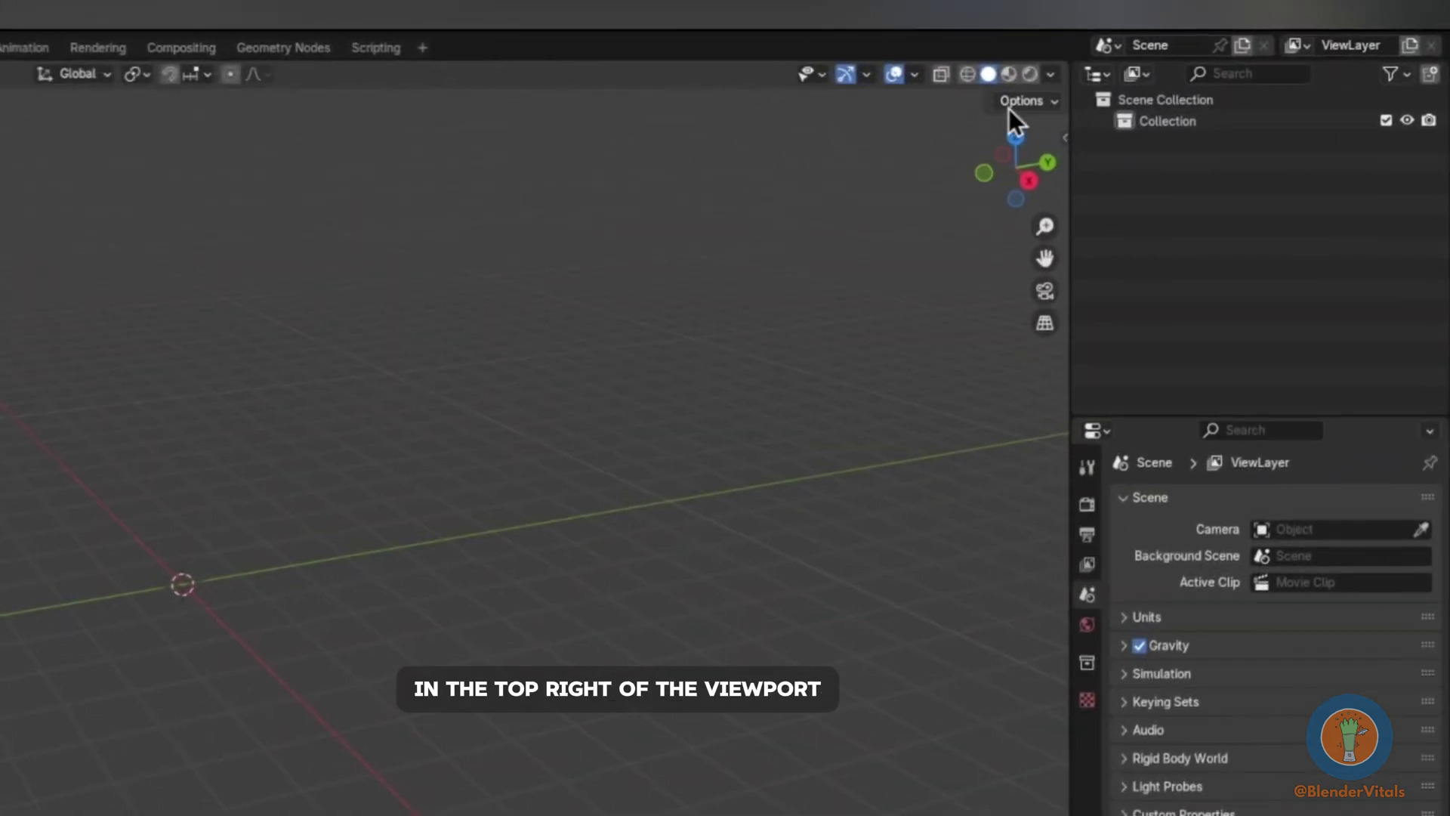
Turn on cavity viewport shading and add an A.N.T. Landscape mesh at the origin.
left_click(1186, 50)
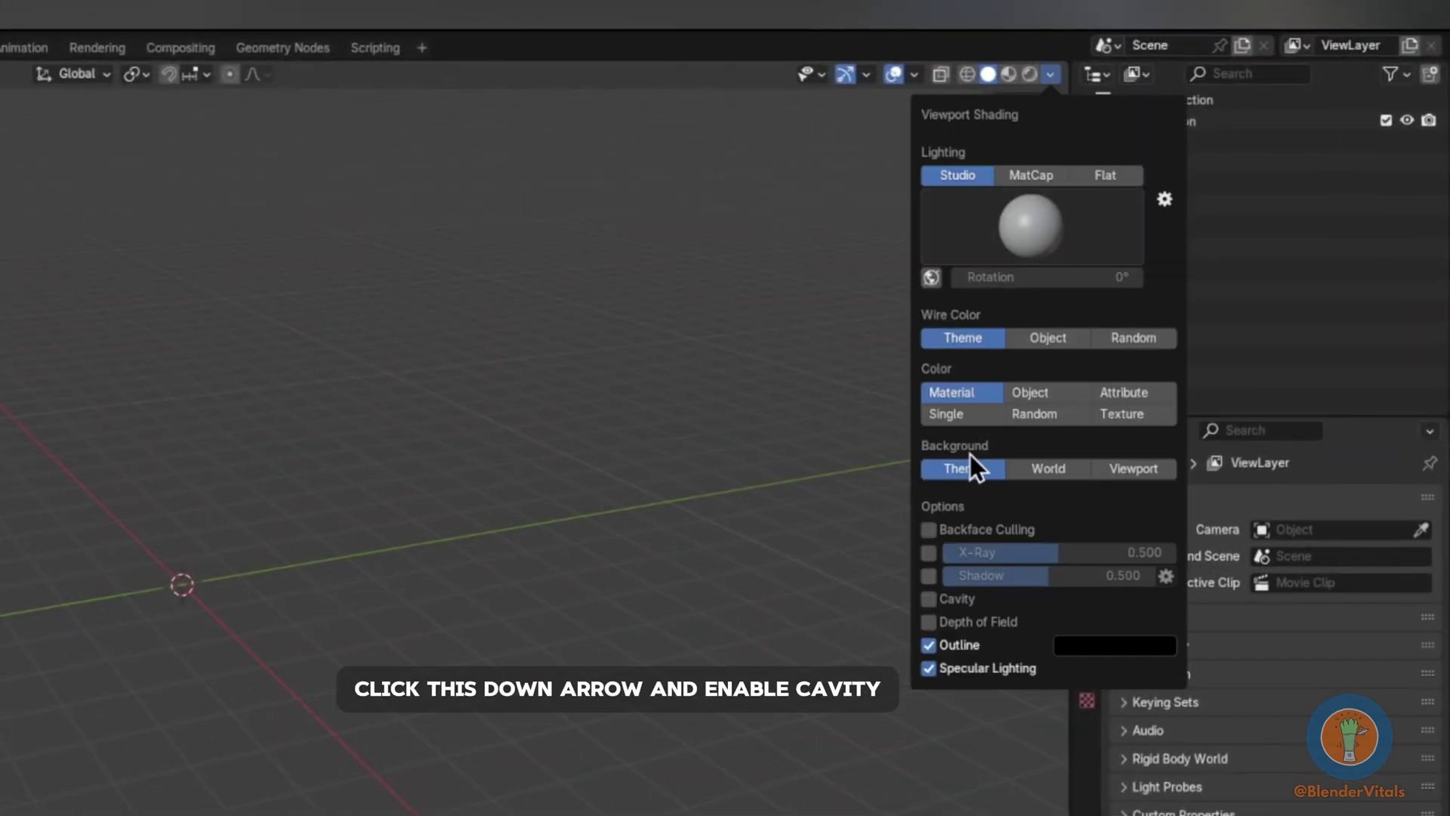
left_click(930, 602)
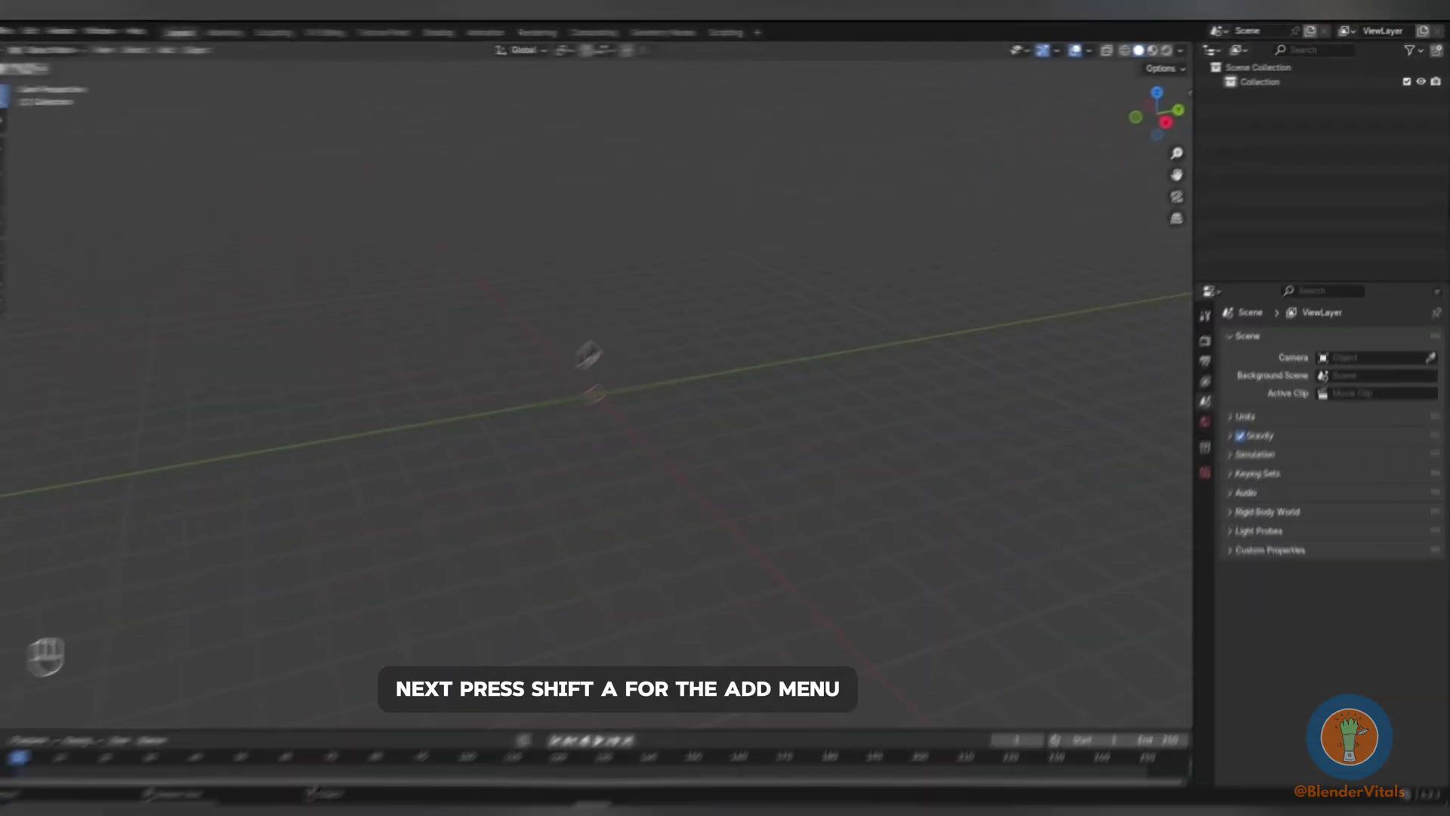
key("shift+a")
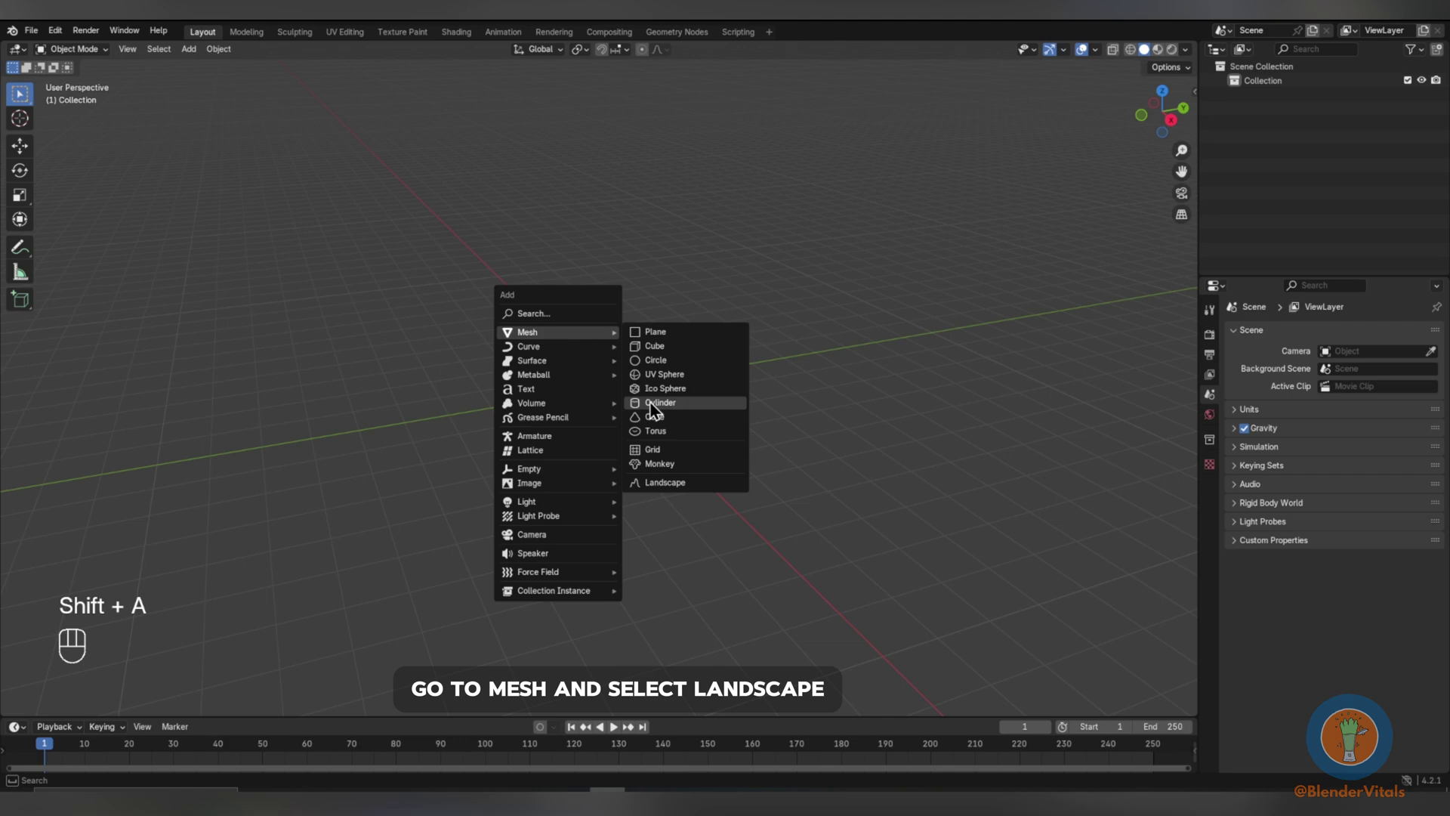
left_click(669, 481)
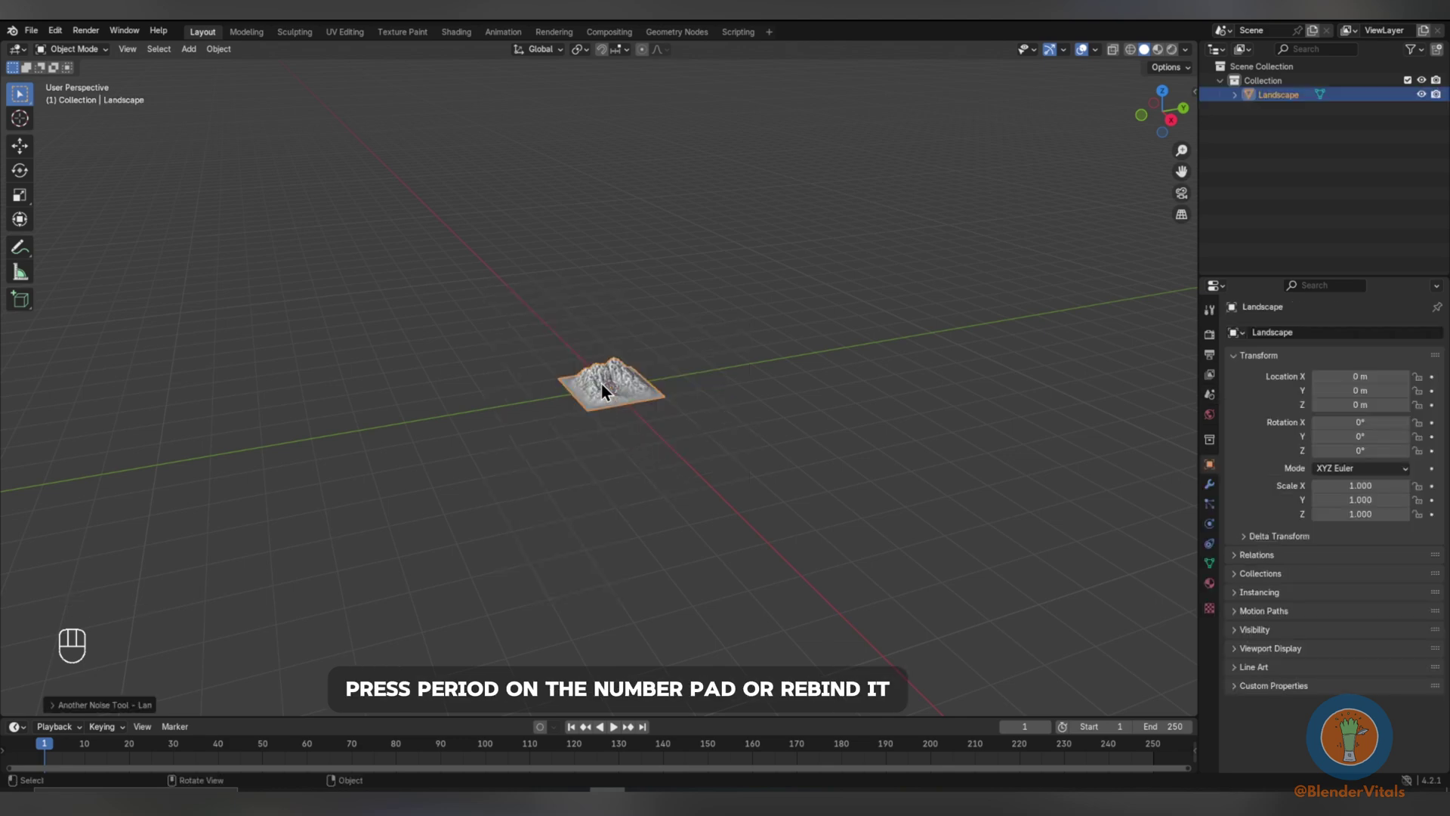
Frame the landscape and set its noise type to Planet Noise with New Perlin basis.
key("KP_Decimal")
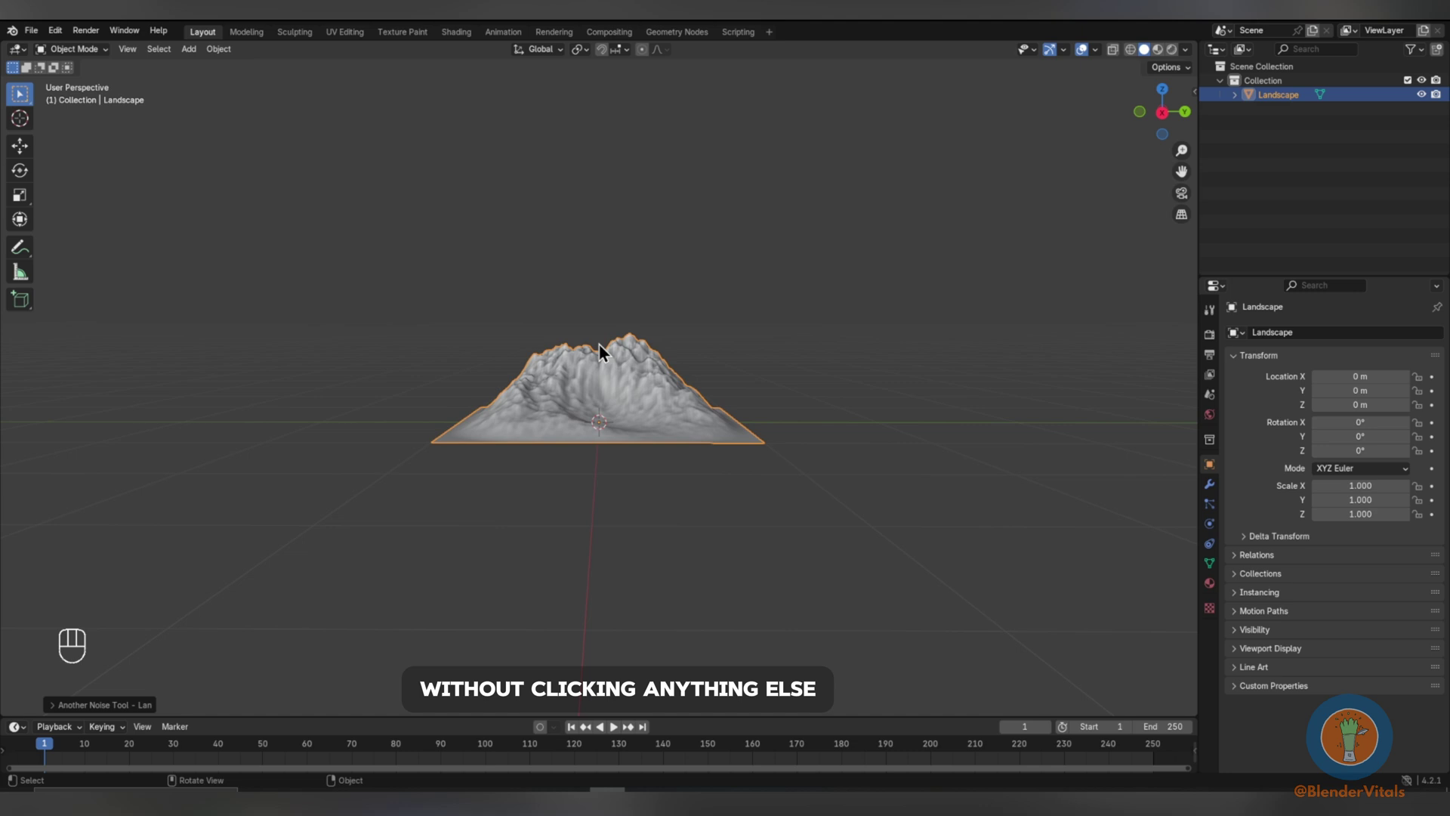
left_click(59, 704)
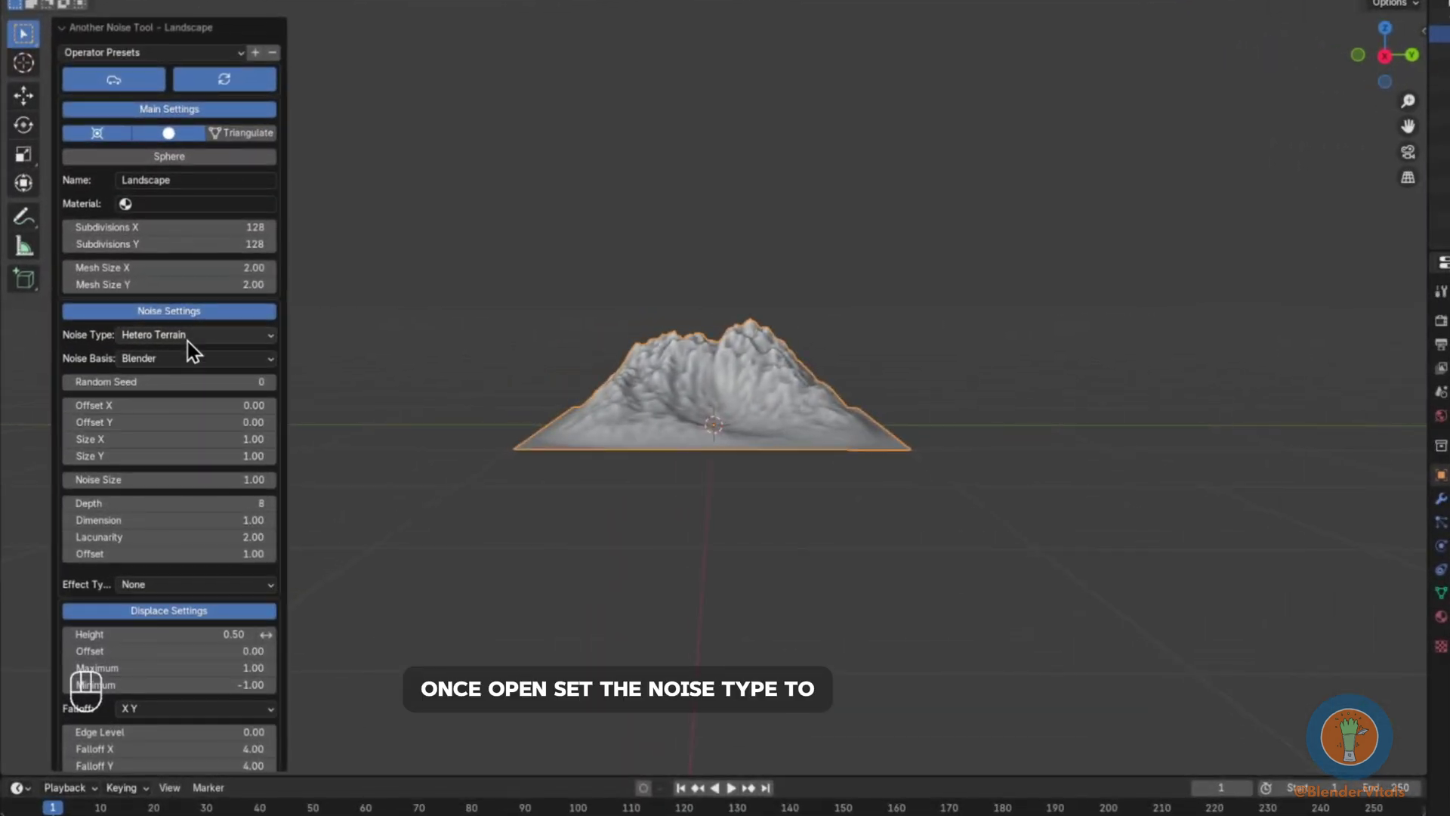
left_click(189, 339)
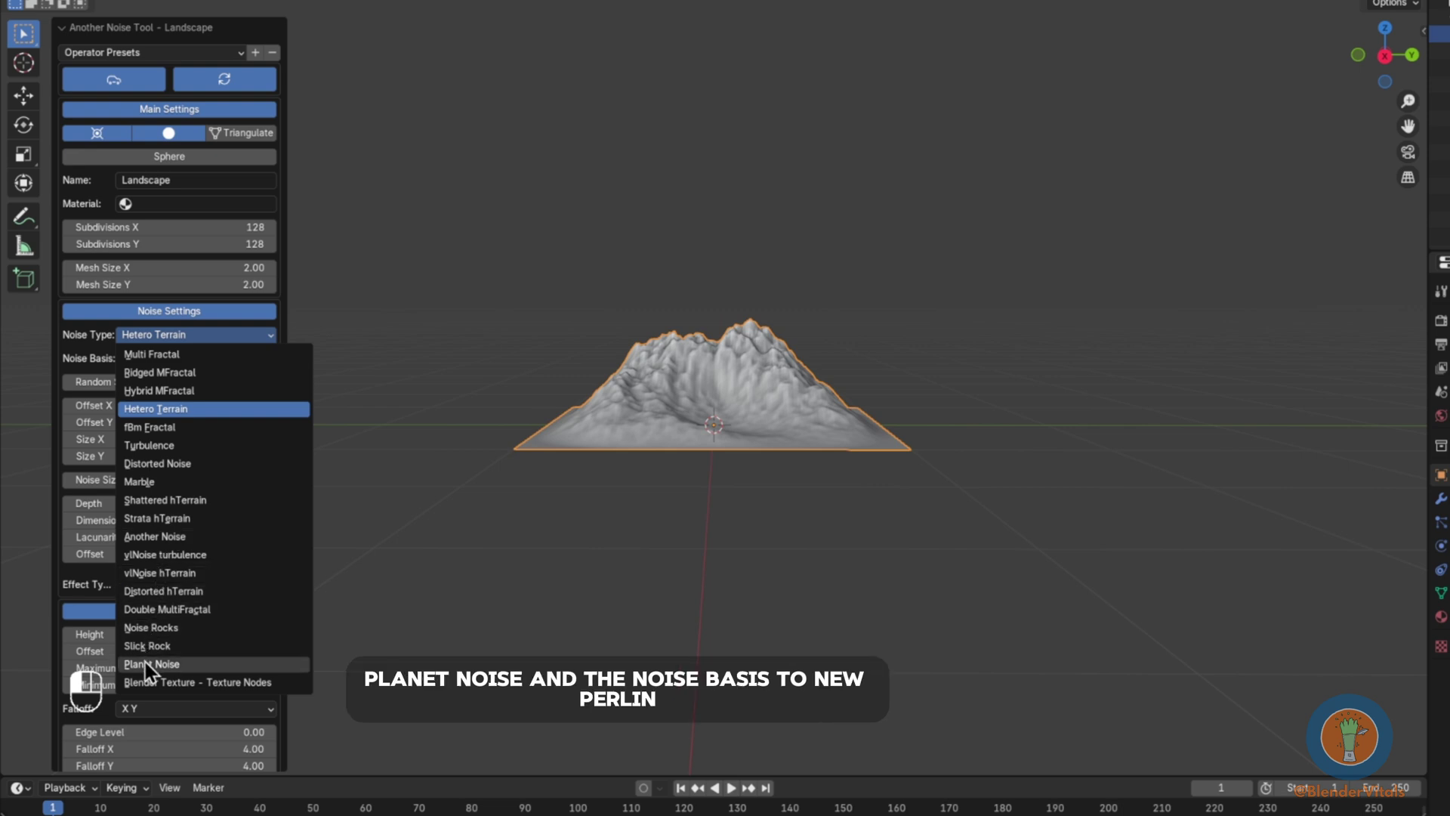
left_click(145, 661)
left_click(183, 361)
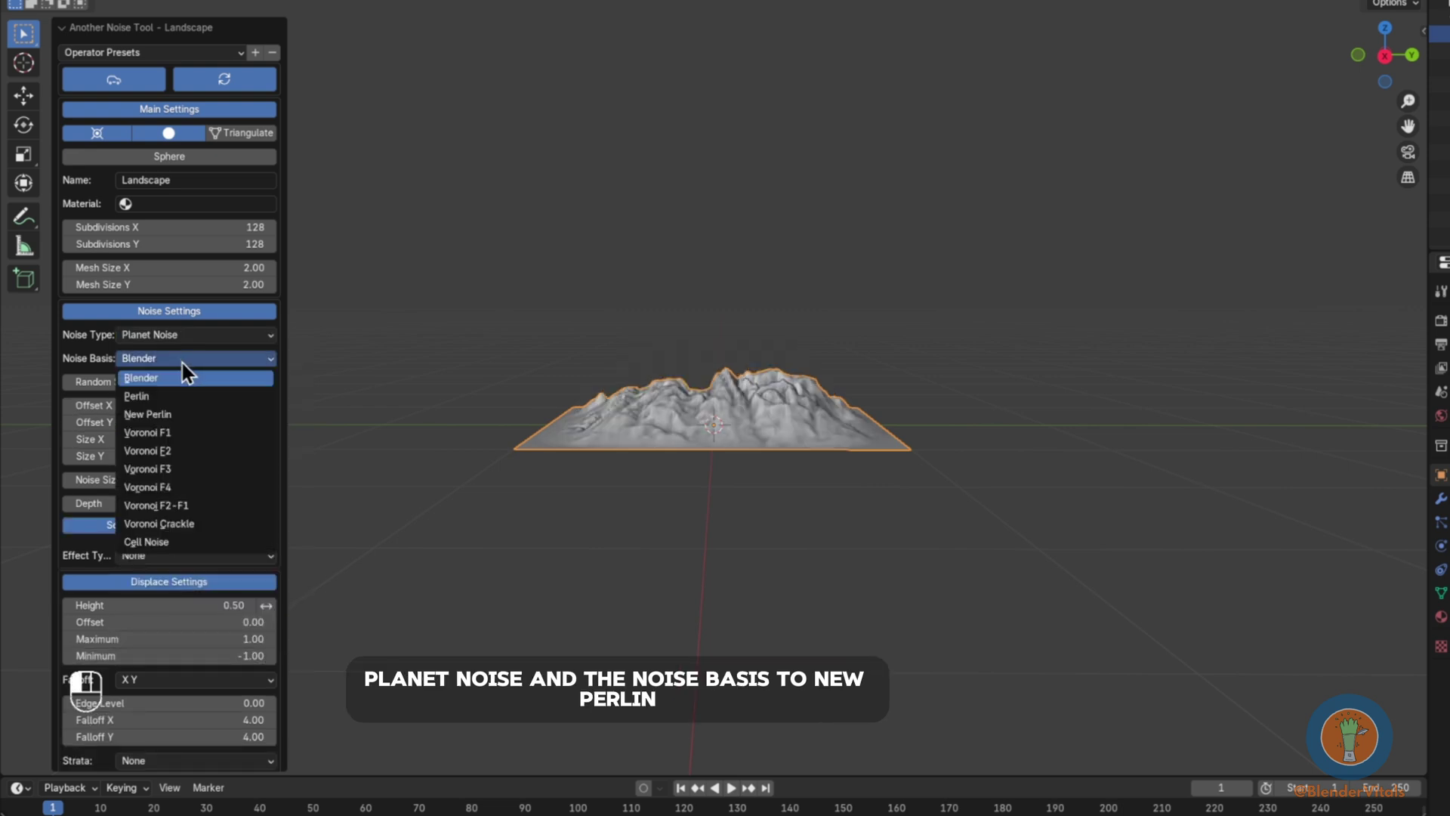
left_click(177, 413)
Set the terrain Height to -1 and Minimum to -1.5.
scroll(178, 423, "down", 1)
double_click(189, 568)
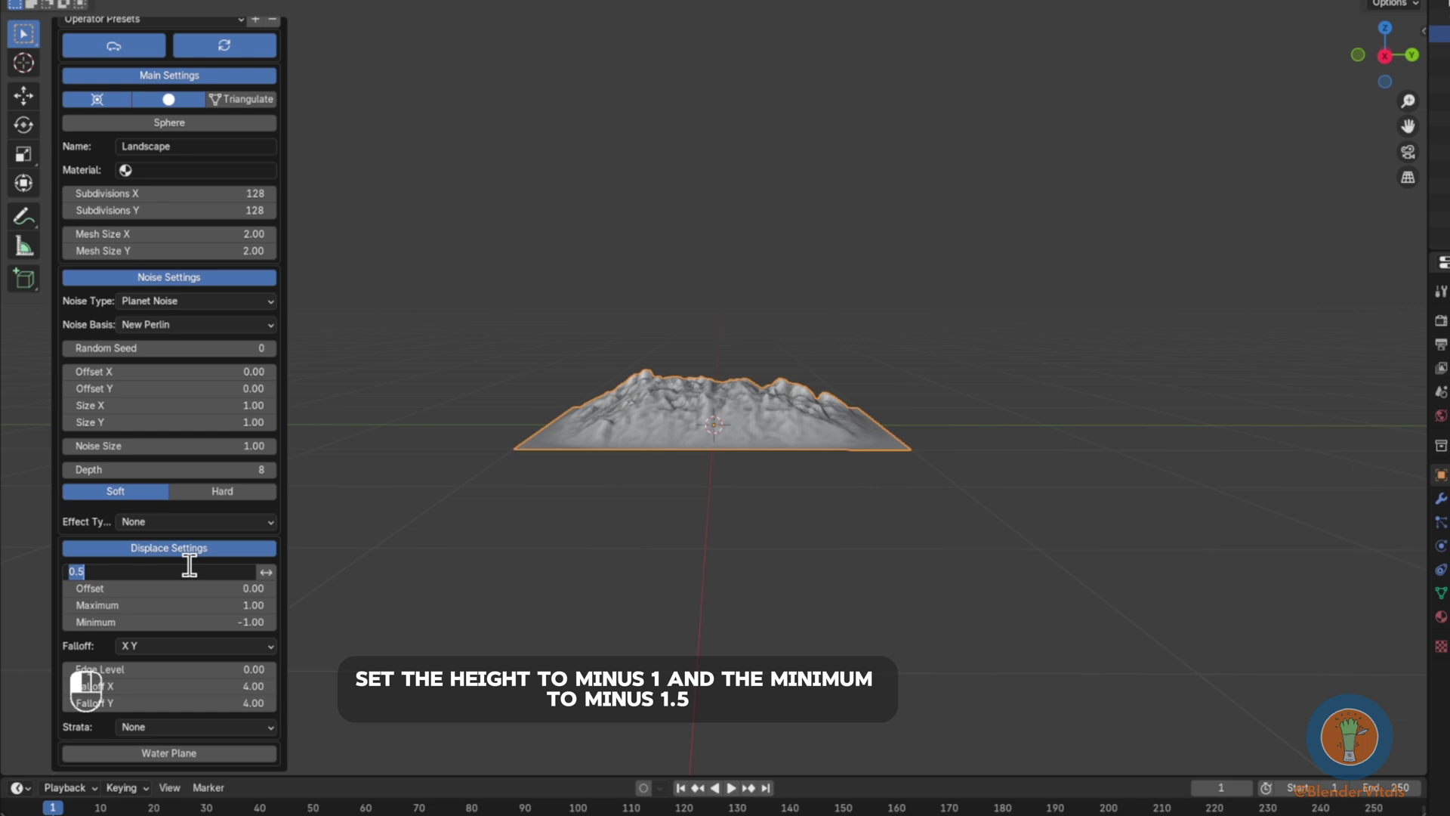
type("-1")
key("Return")
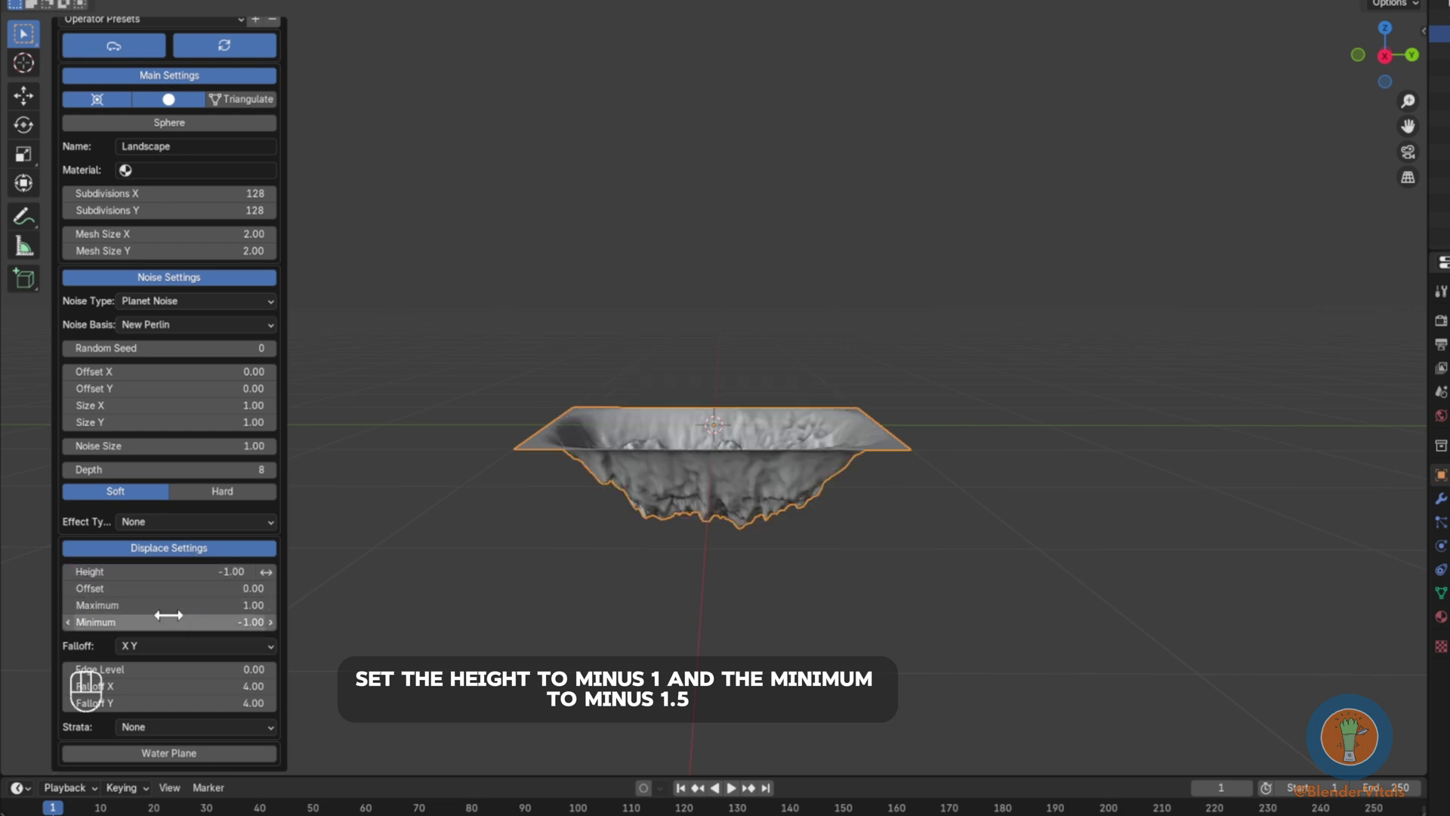
double_click(167, 621)
key("Return")
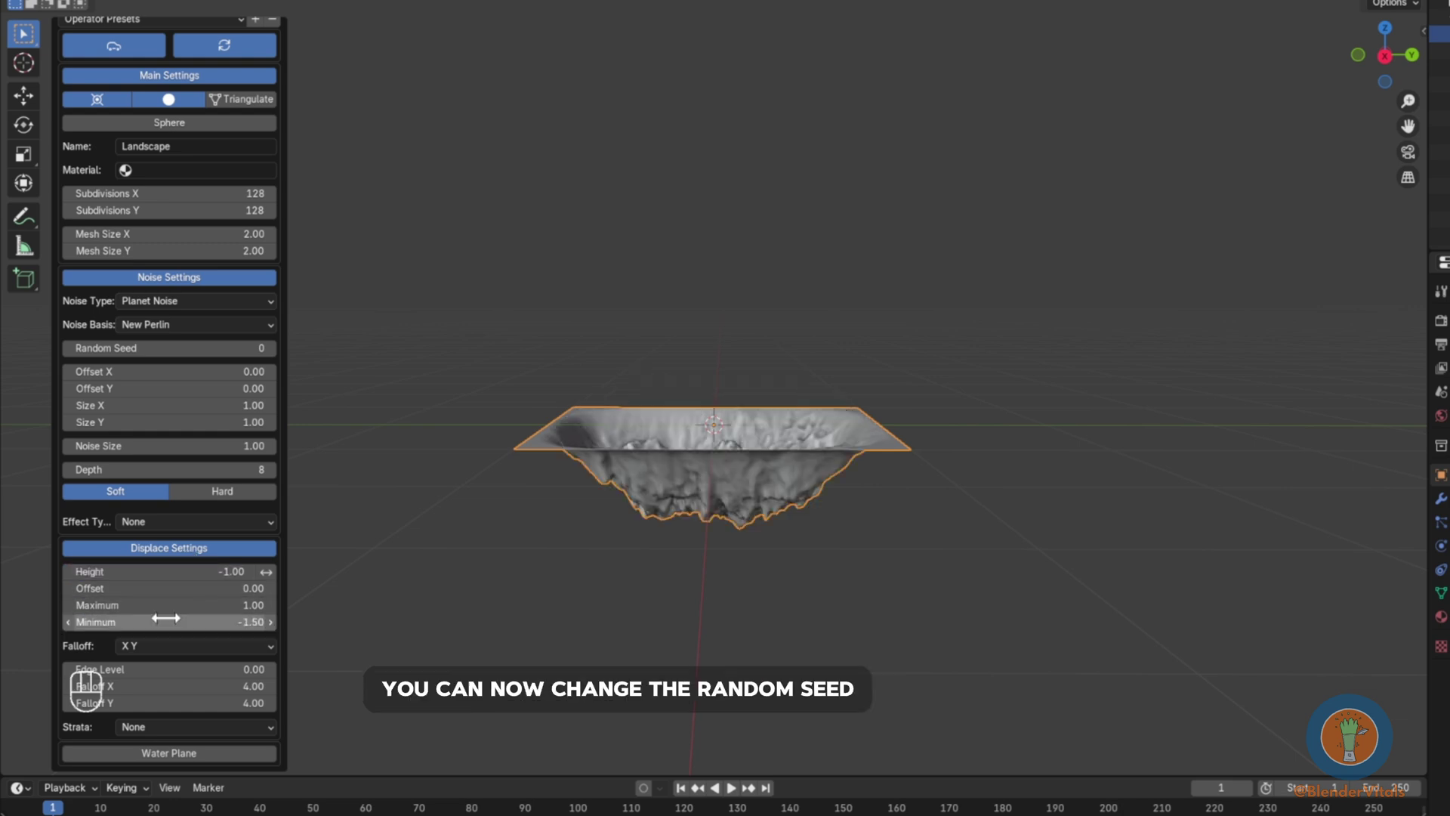
Raise the landscape's random seed to 5.
left_click(272, 348)
left_click(272, 348)
middle_click_drag(582, 424, 634, 366)
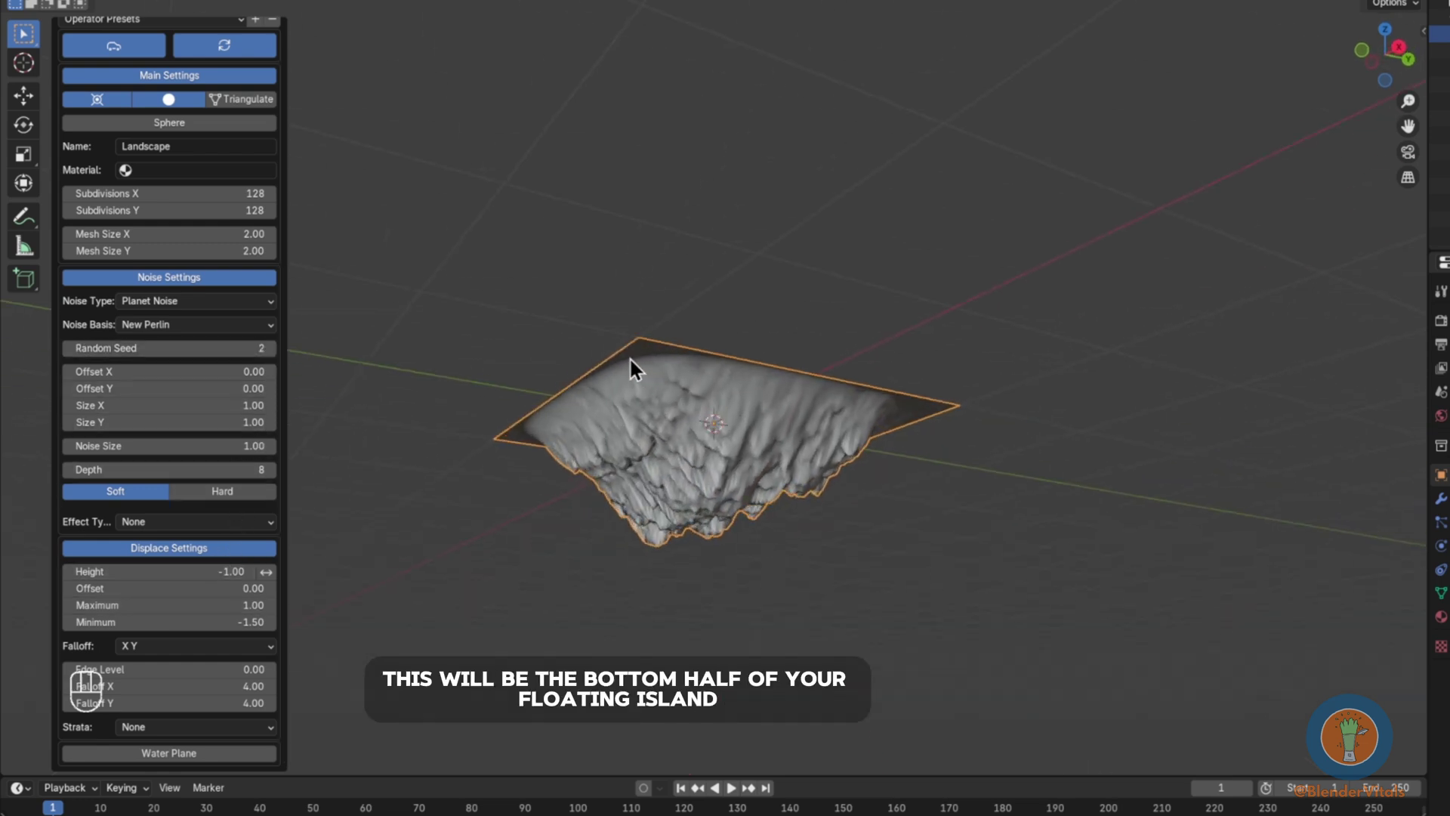
left_click(272, 348)
left_click(272, 348)
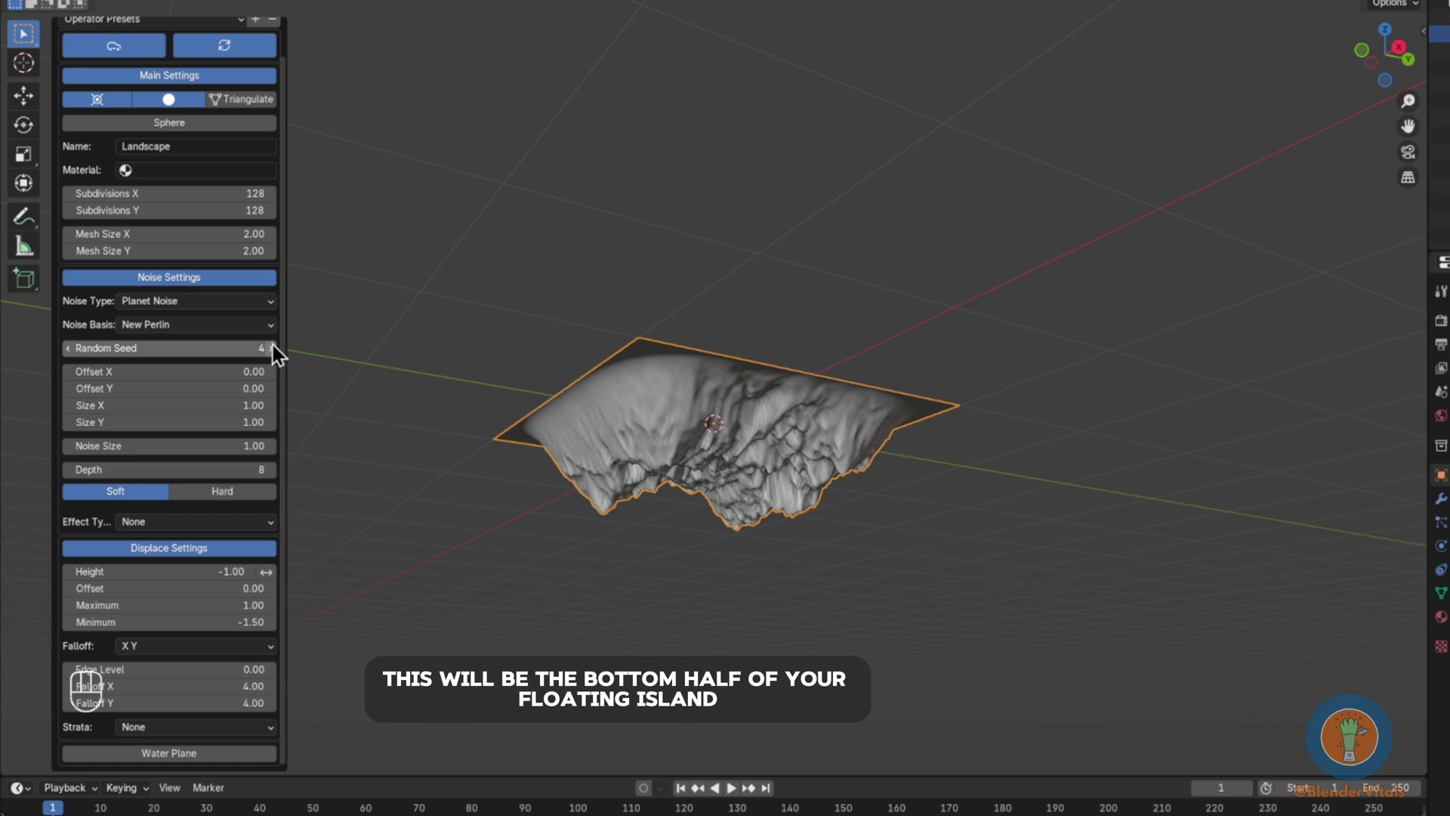
left_click(272, 347)
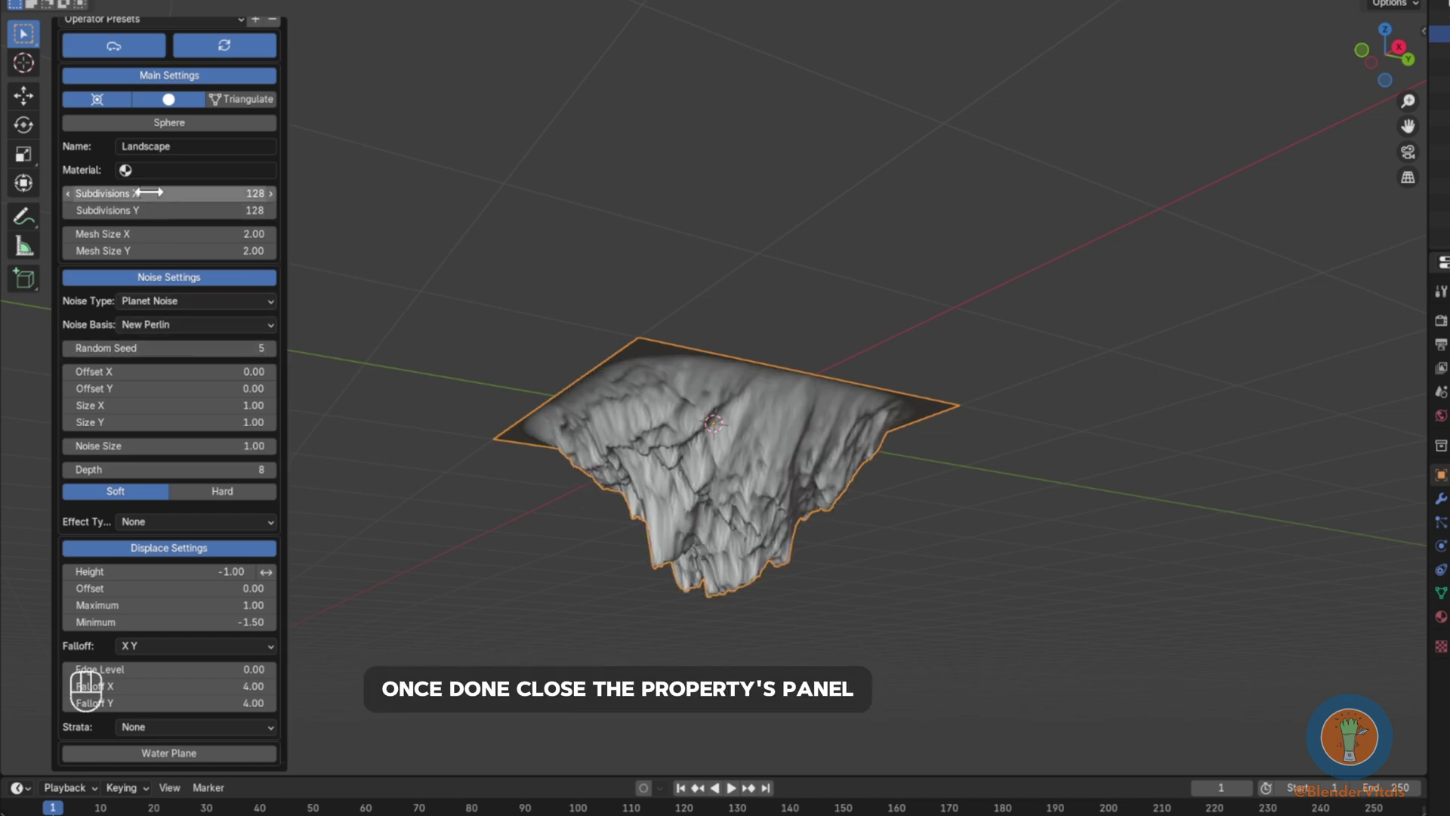
Collapse the landscape settings panel and switch to the front orthographic view.
scroll(113, 114, "up", 2)
left_click(96, 27)
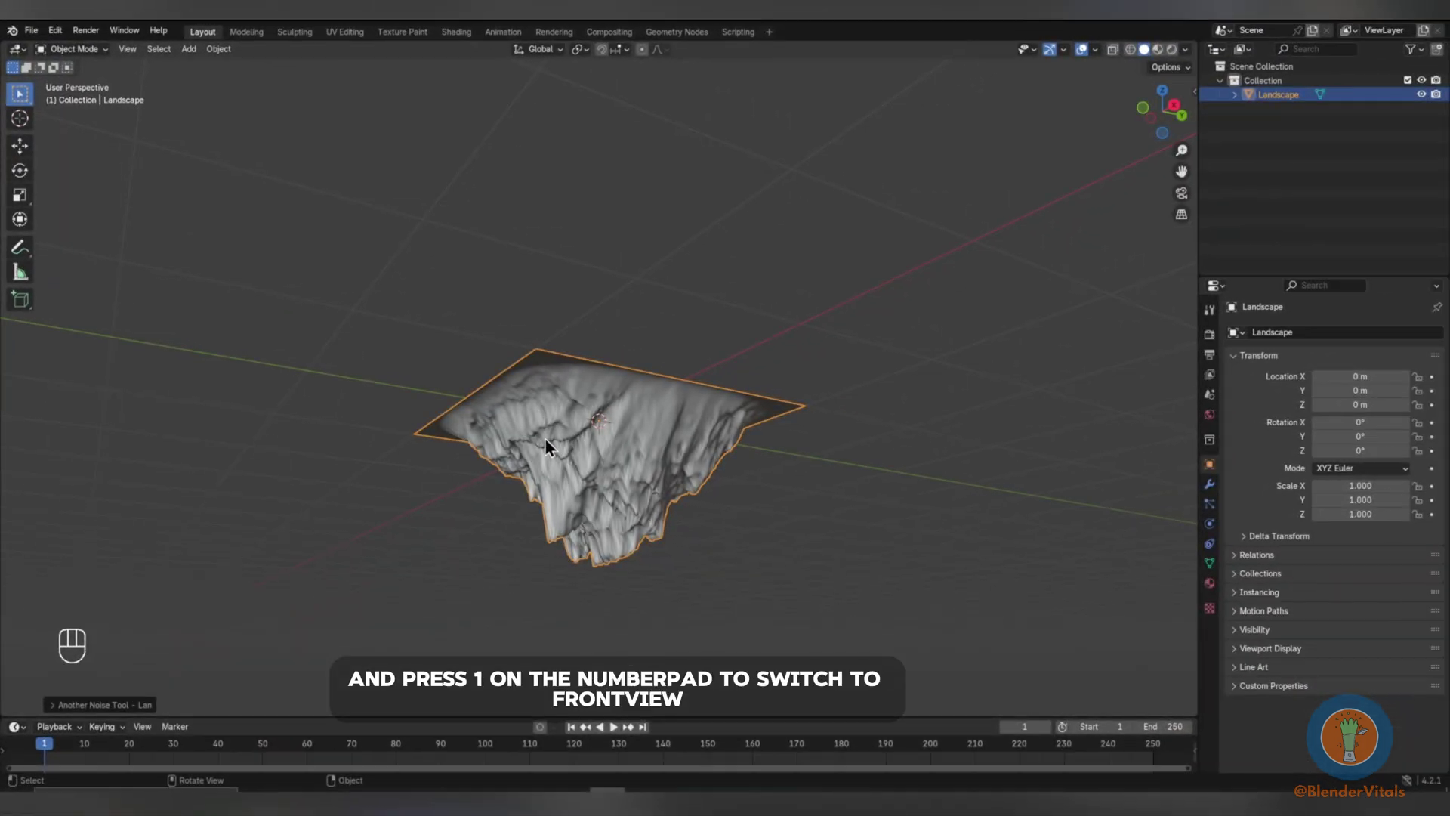
key("KP_1")
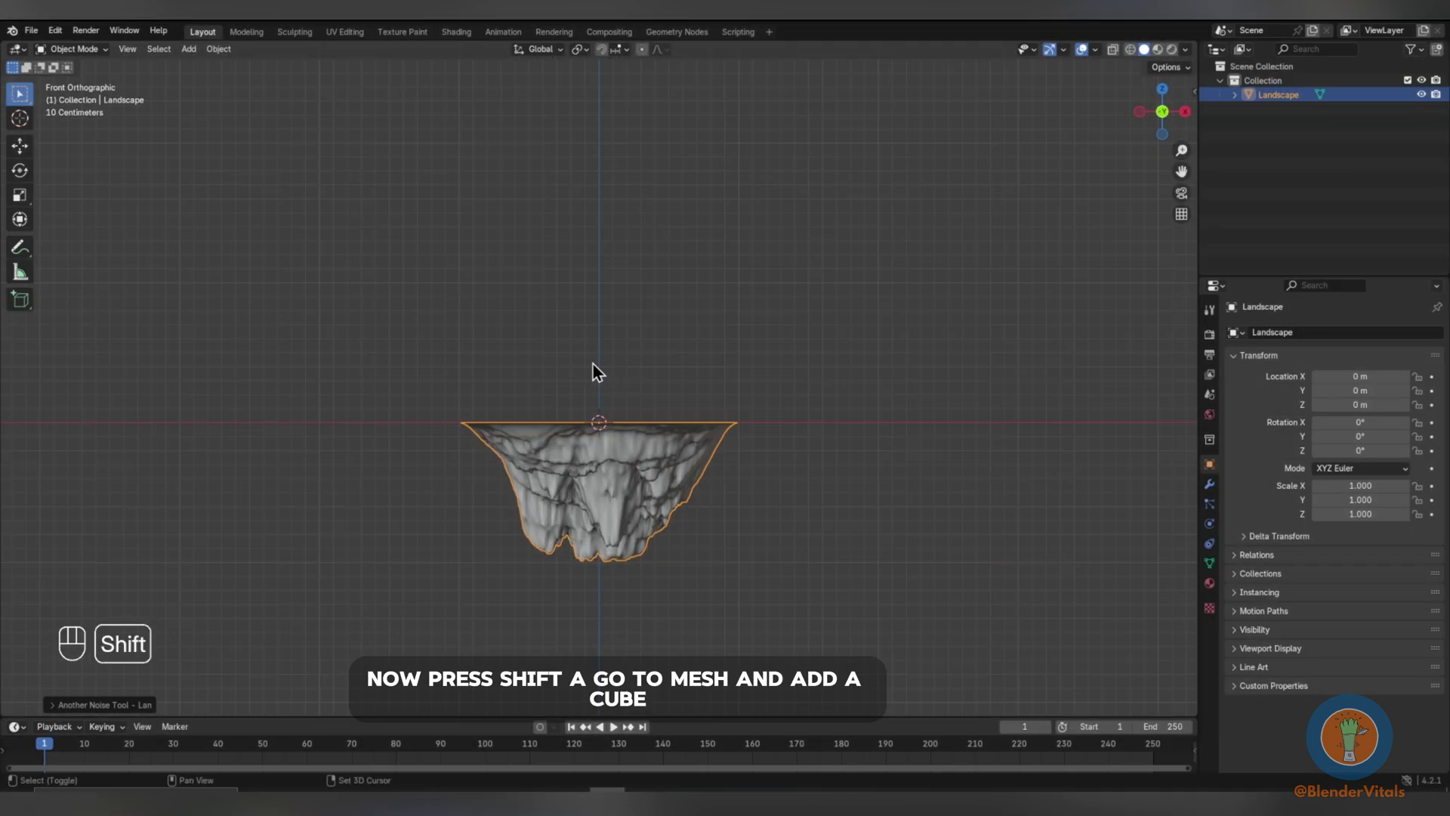
Add a cube and squash it along Z into a thin slab over the island top.
key("shift+a")
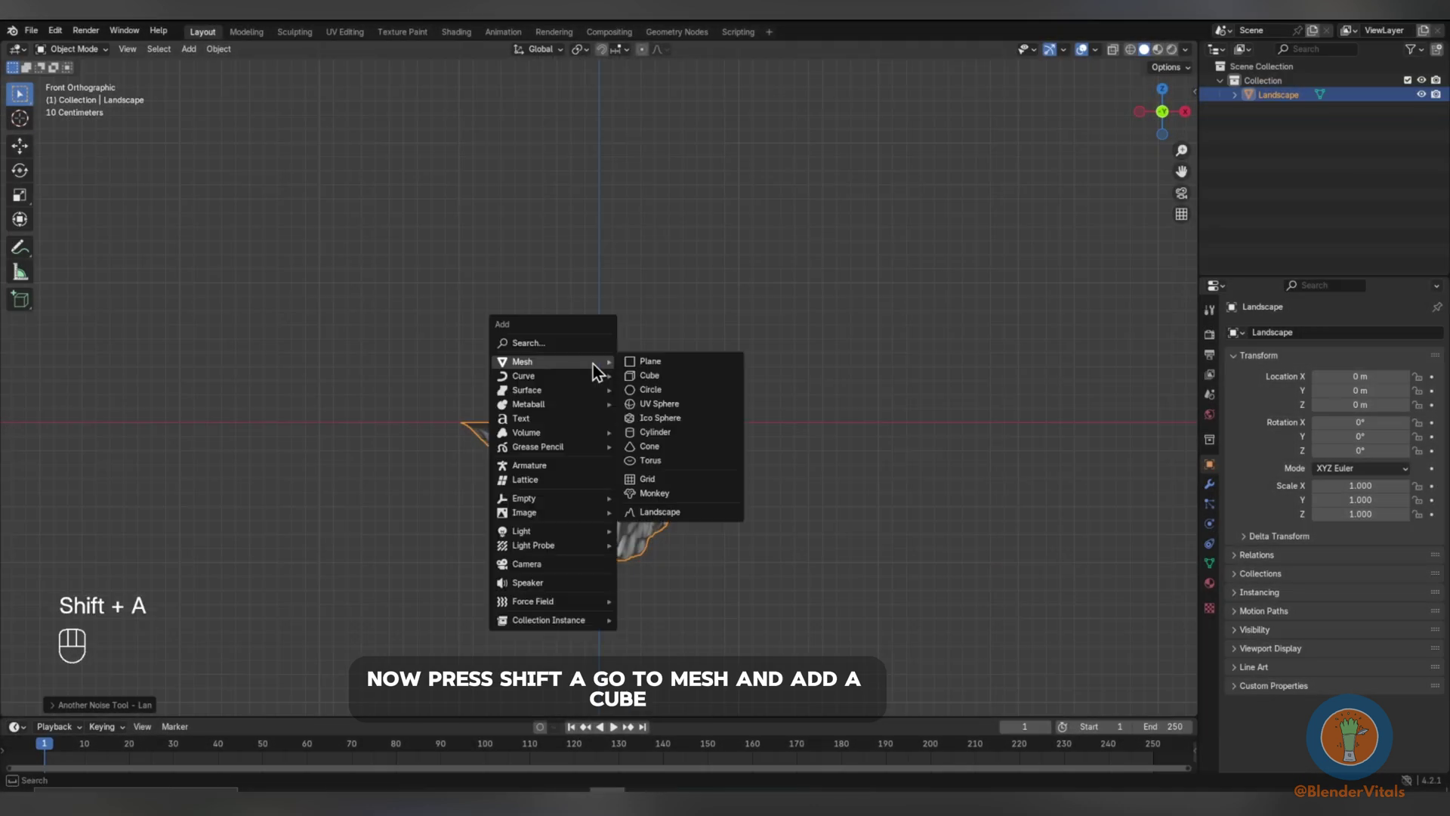
left_click(628, 375)
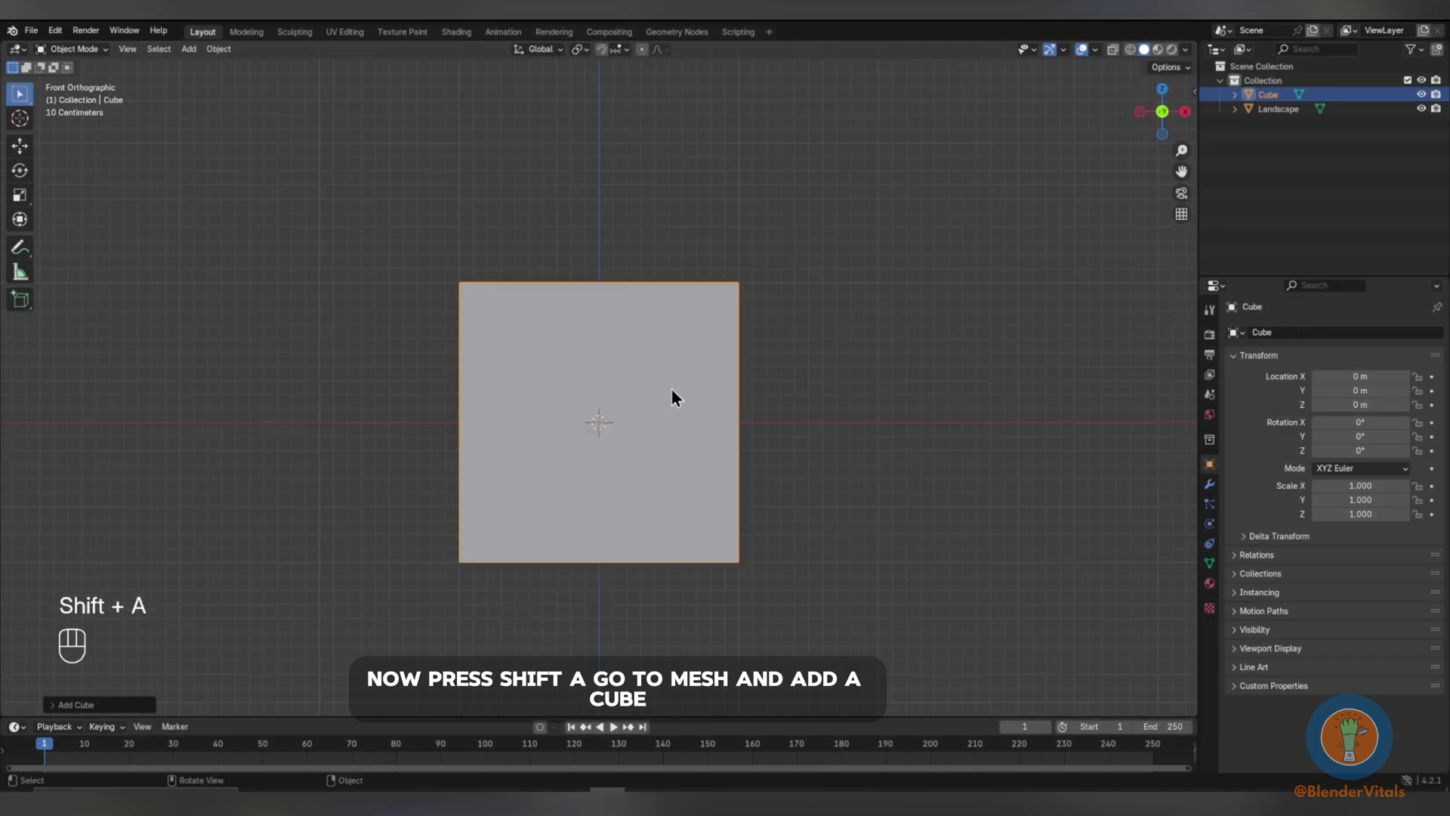
key("s")
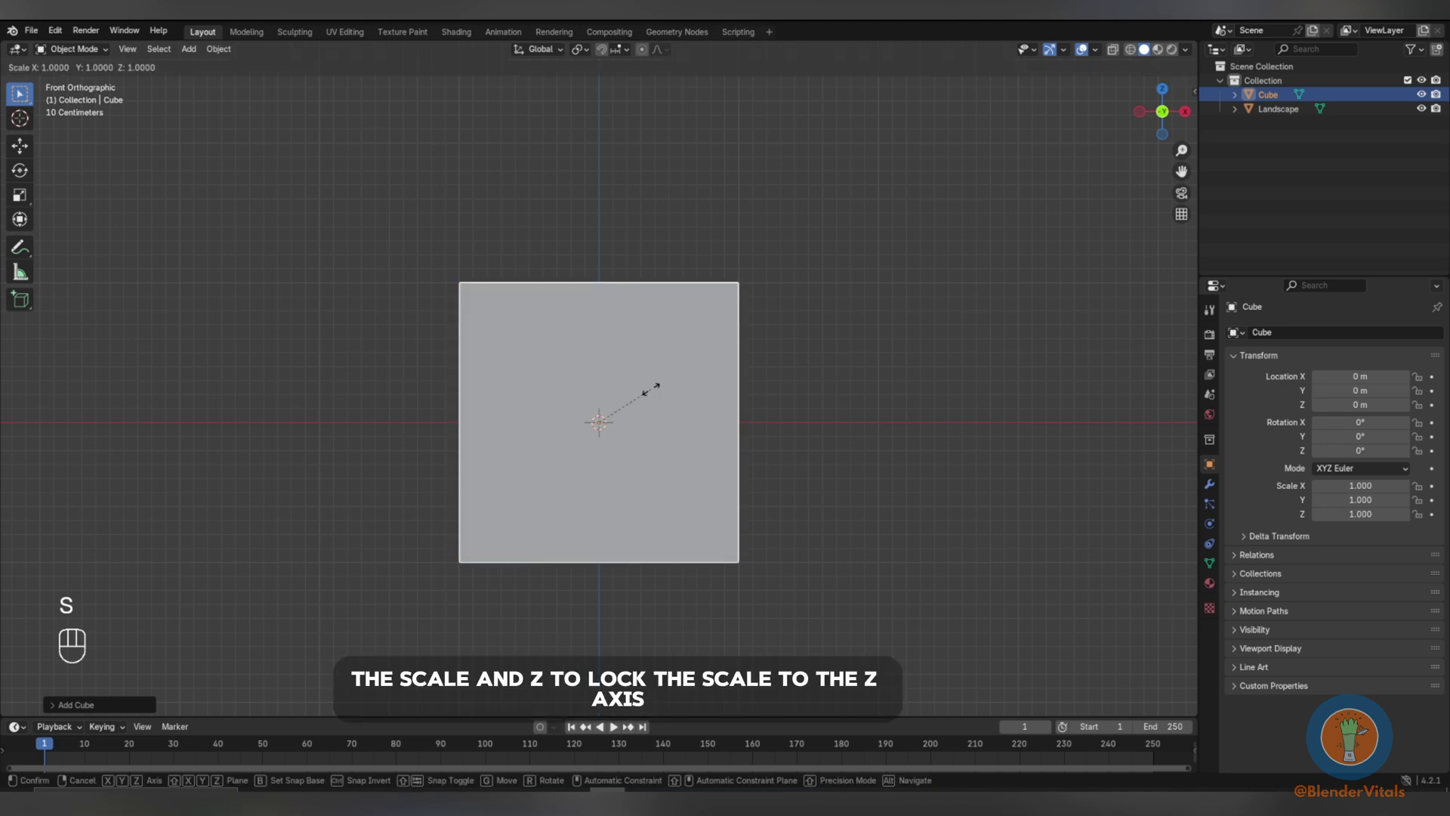
key("z")
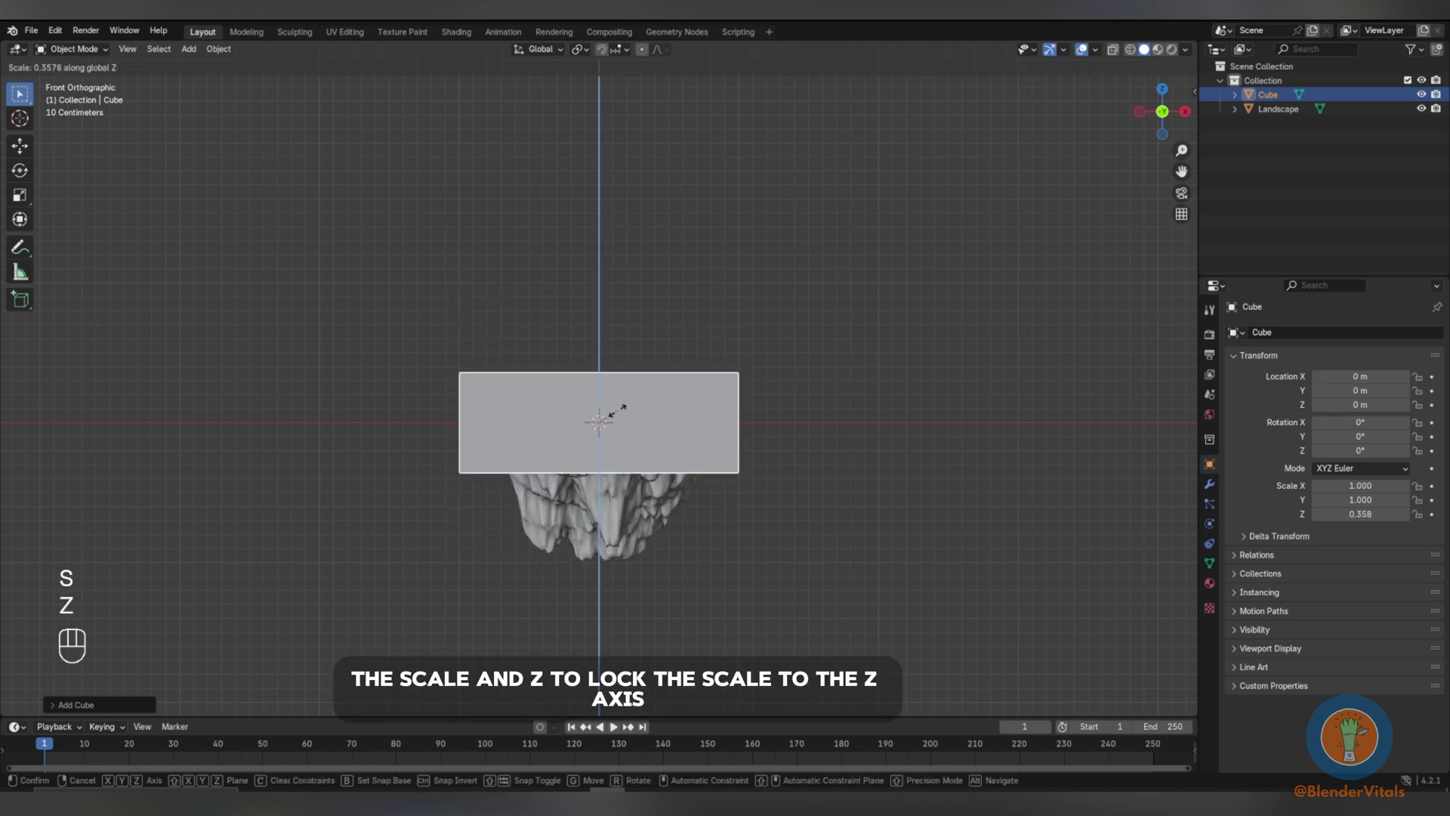
left_click(609, 424)
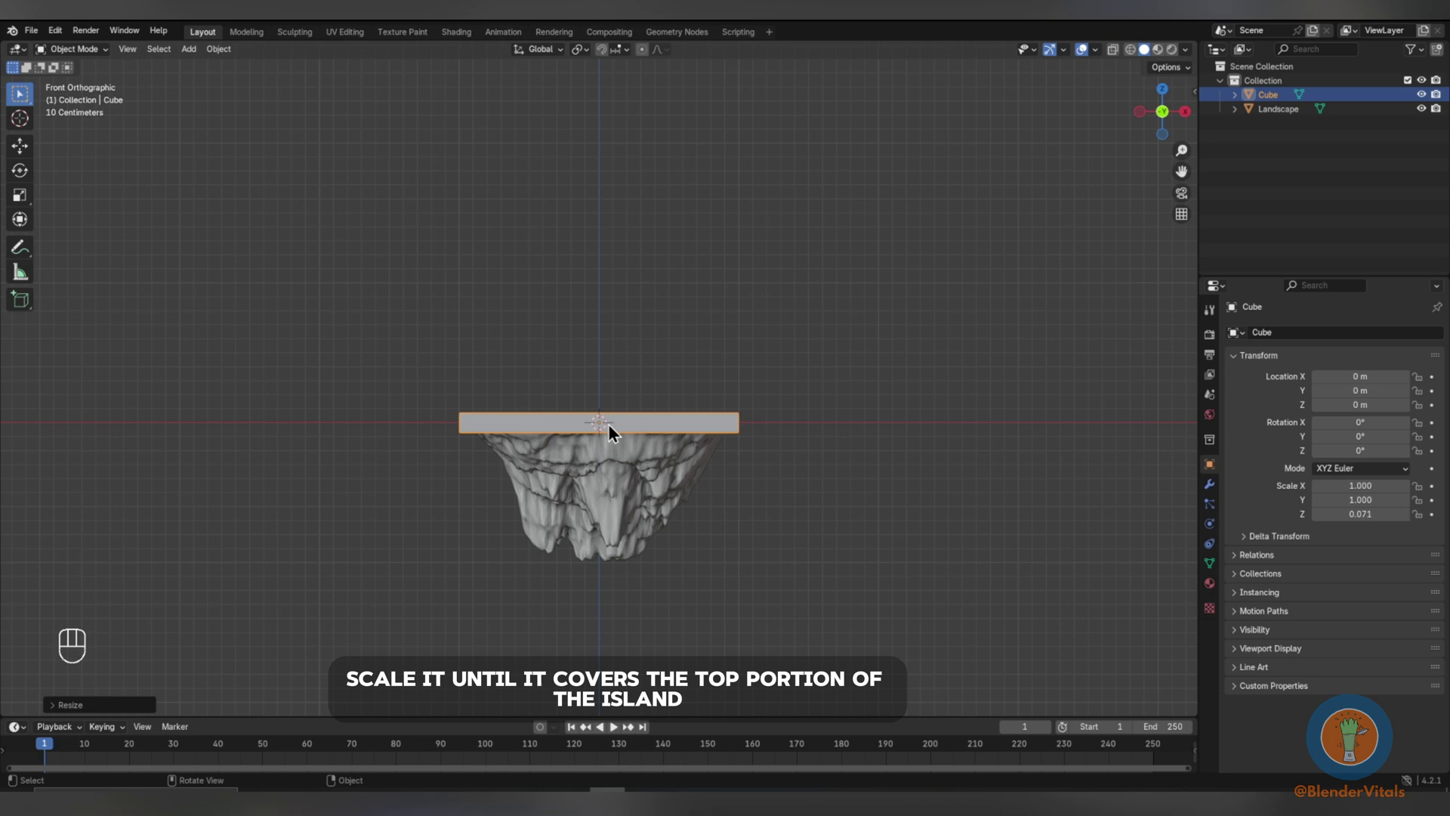
Flatten the cube slab further along the Z axis.
key("s")
key("z")
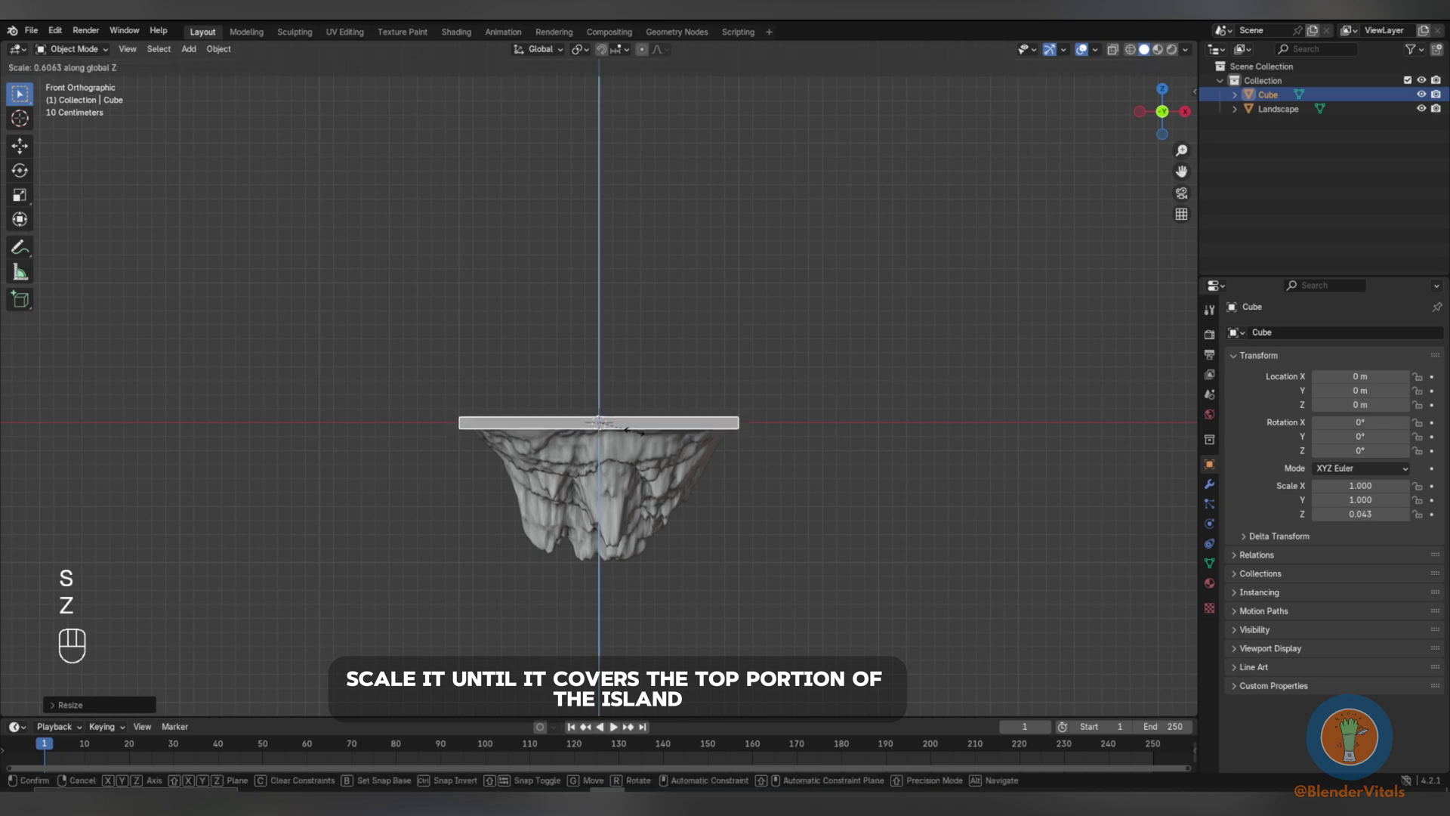
left_click(618, 429)
Add a Boolean modifier targeting the Cube to the island, apply it, and select the cube.
left_click(604, 443)
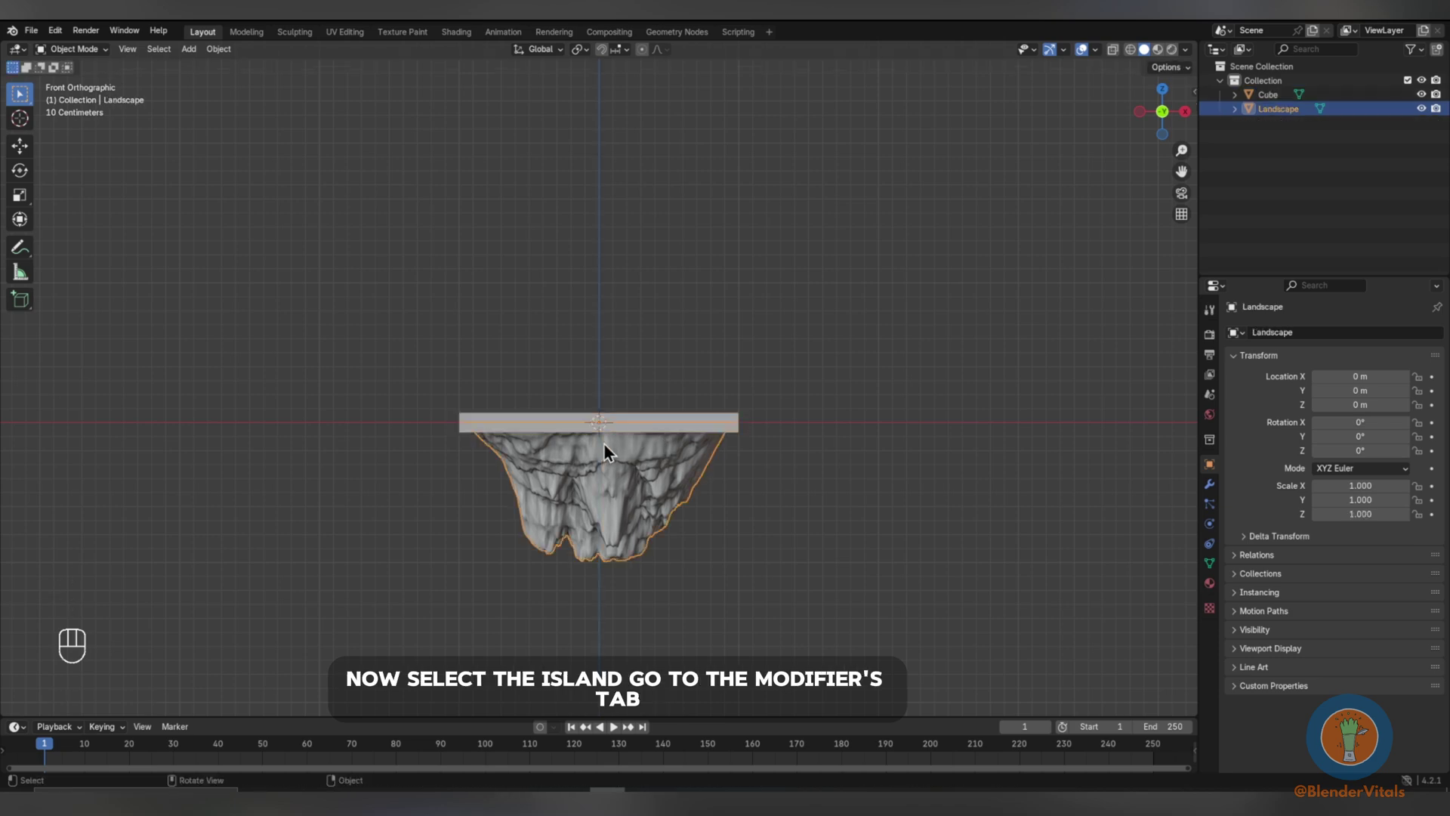
left_click(1032, 549)
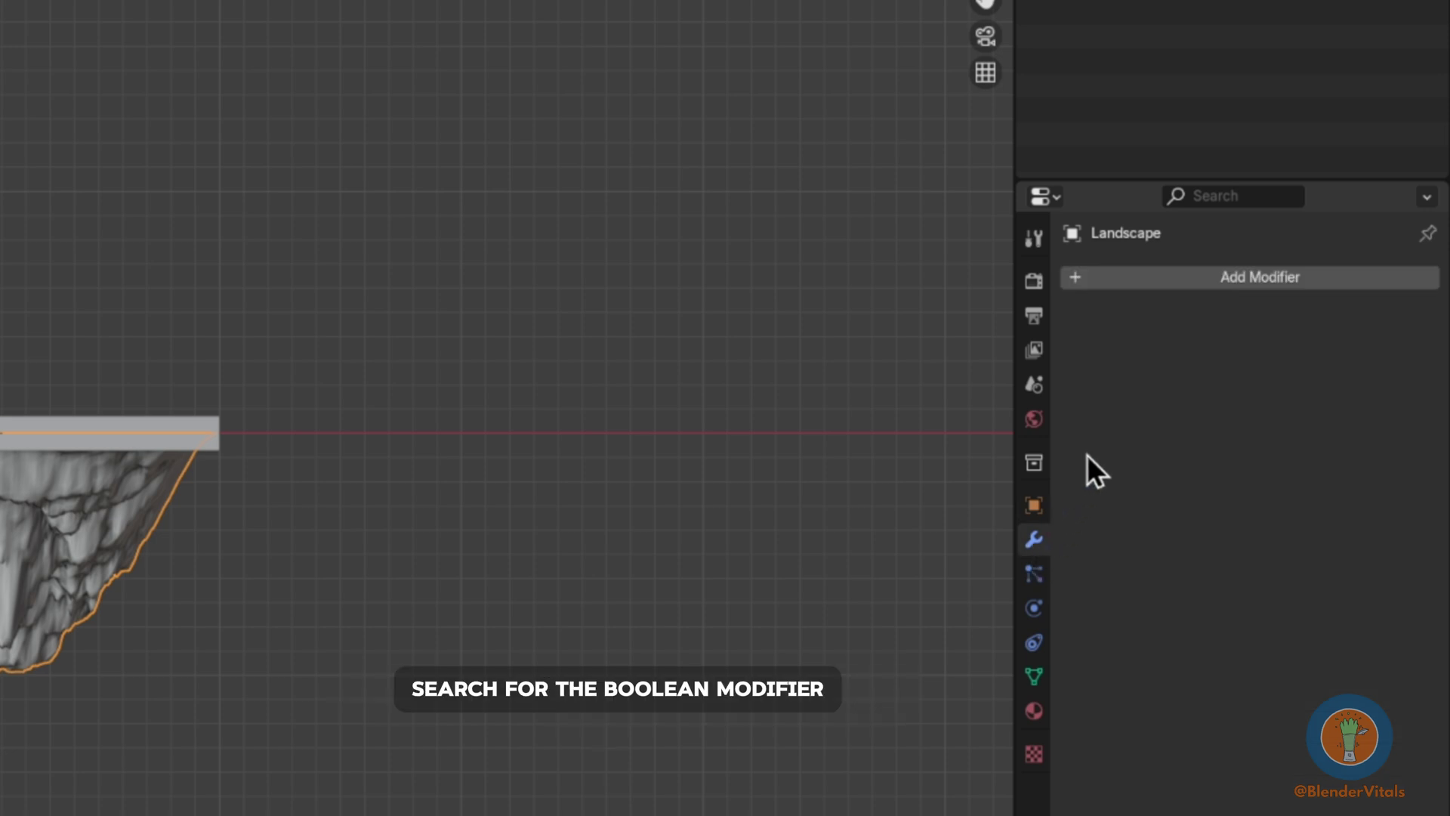
left_click(1152, 274)
type("b")
left_click(1115, 317)
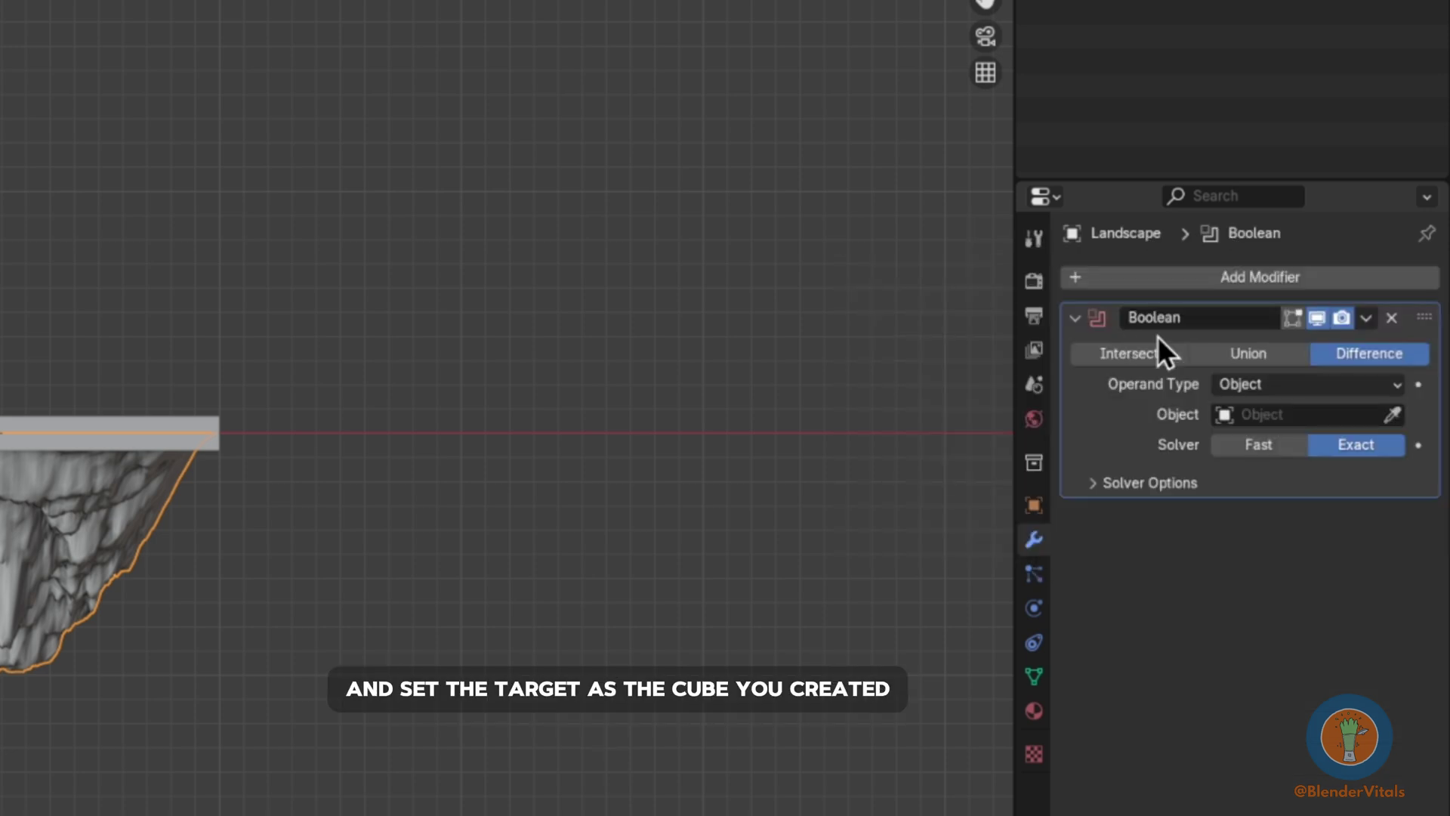
left_click(1275, 414)
left_click(1252, 451)
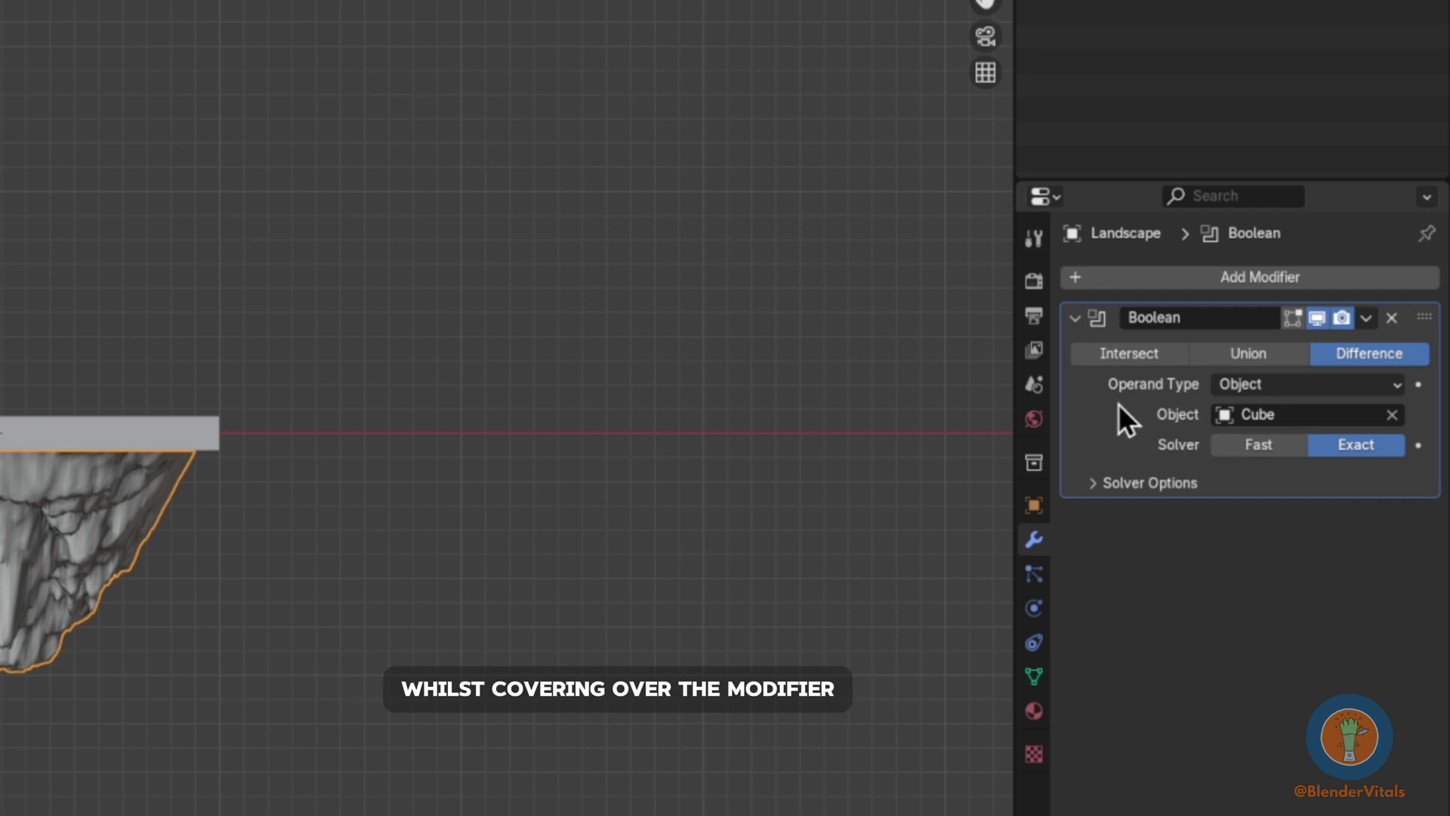
key("ctrl+a")
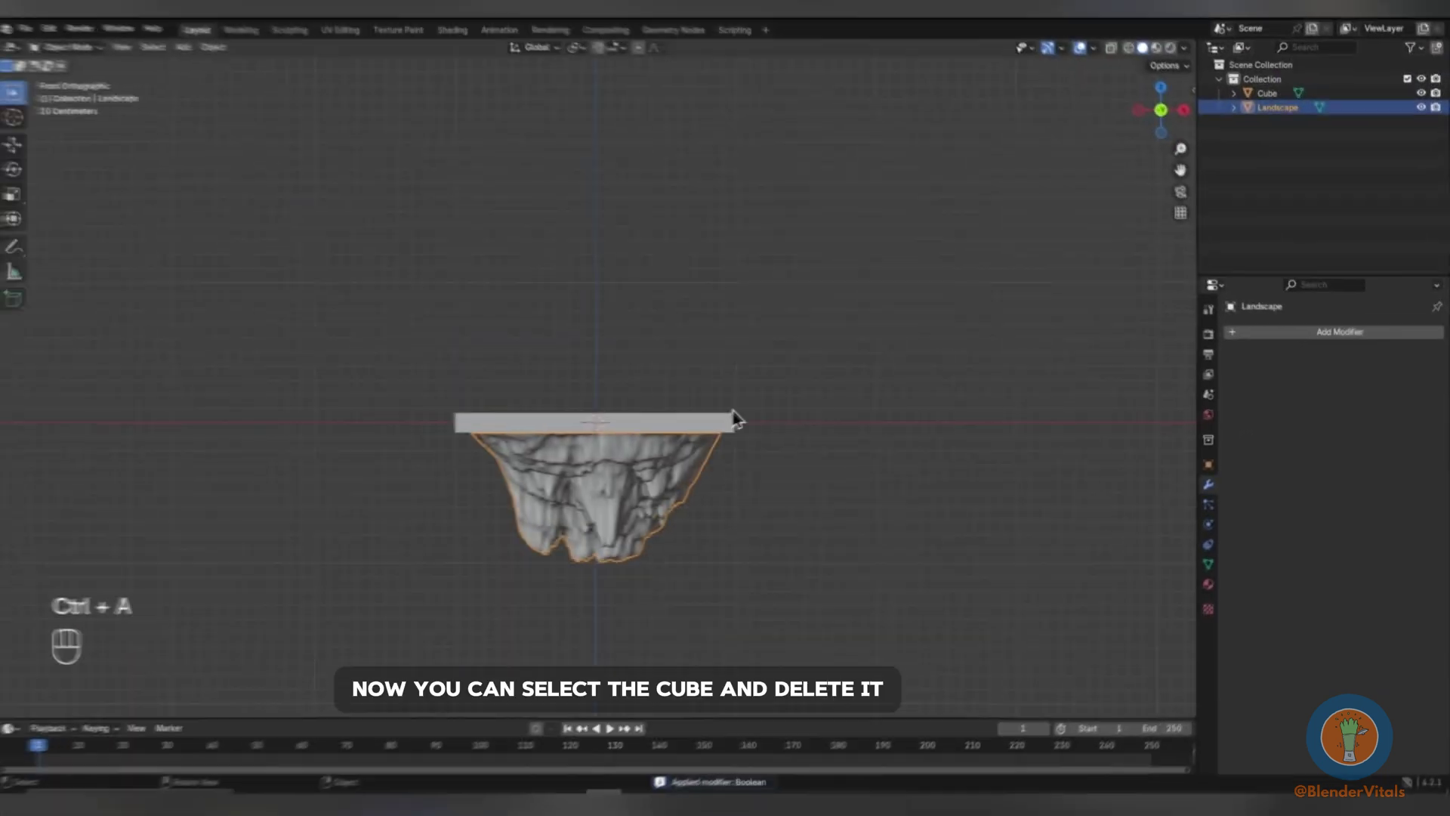
left_click(603, 425)
Delete the leftover cube, then select the island and enter Edit Mode.
key("x")
left_click(601, 424)
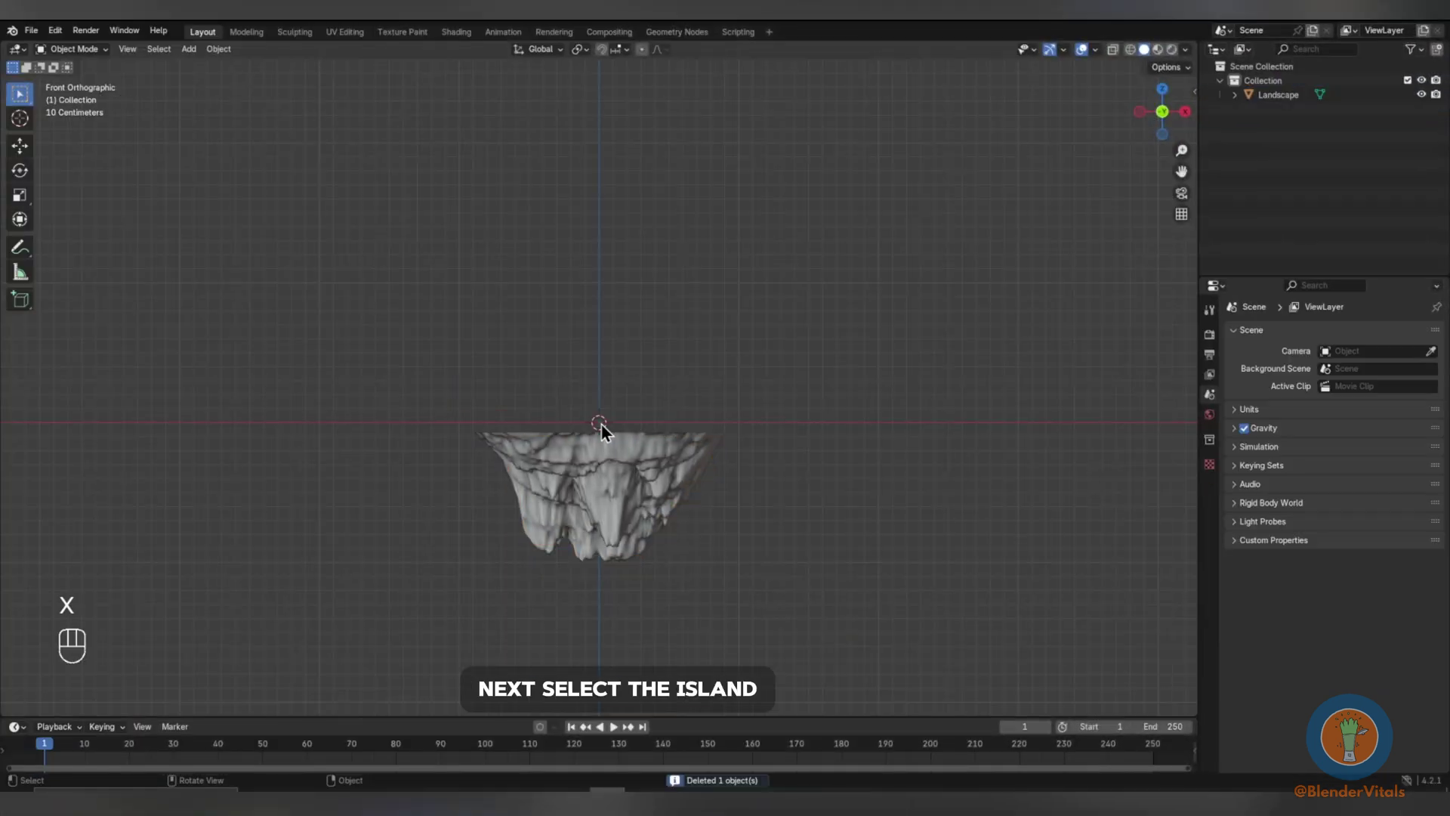
left_click(598, 444)
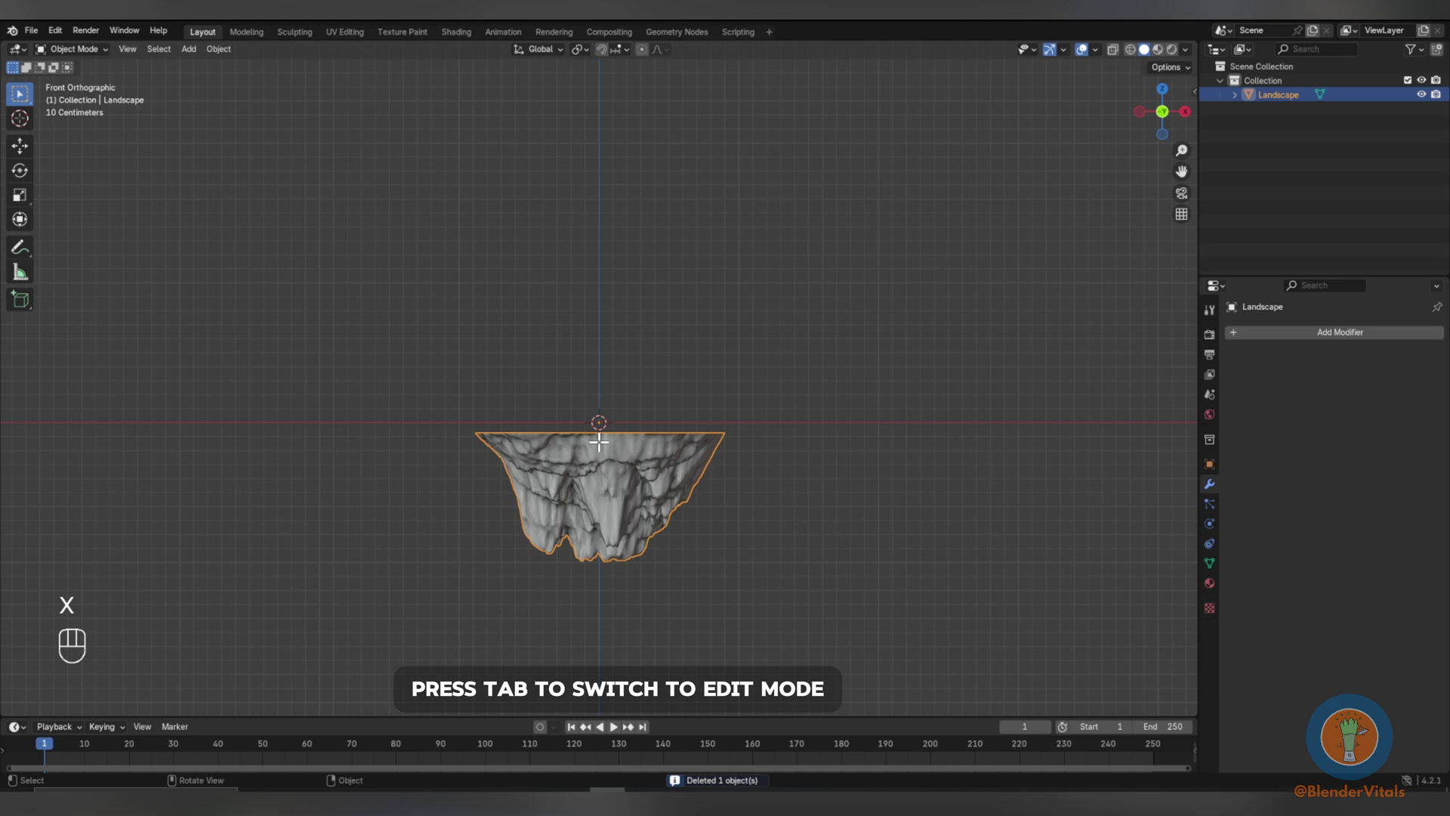
key("Tab")
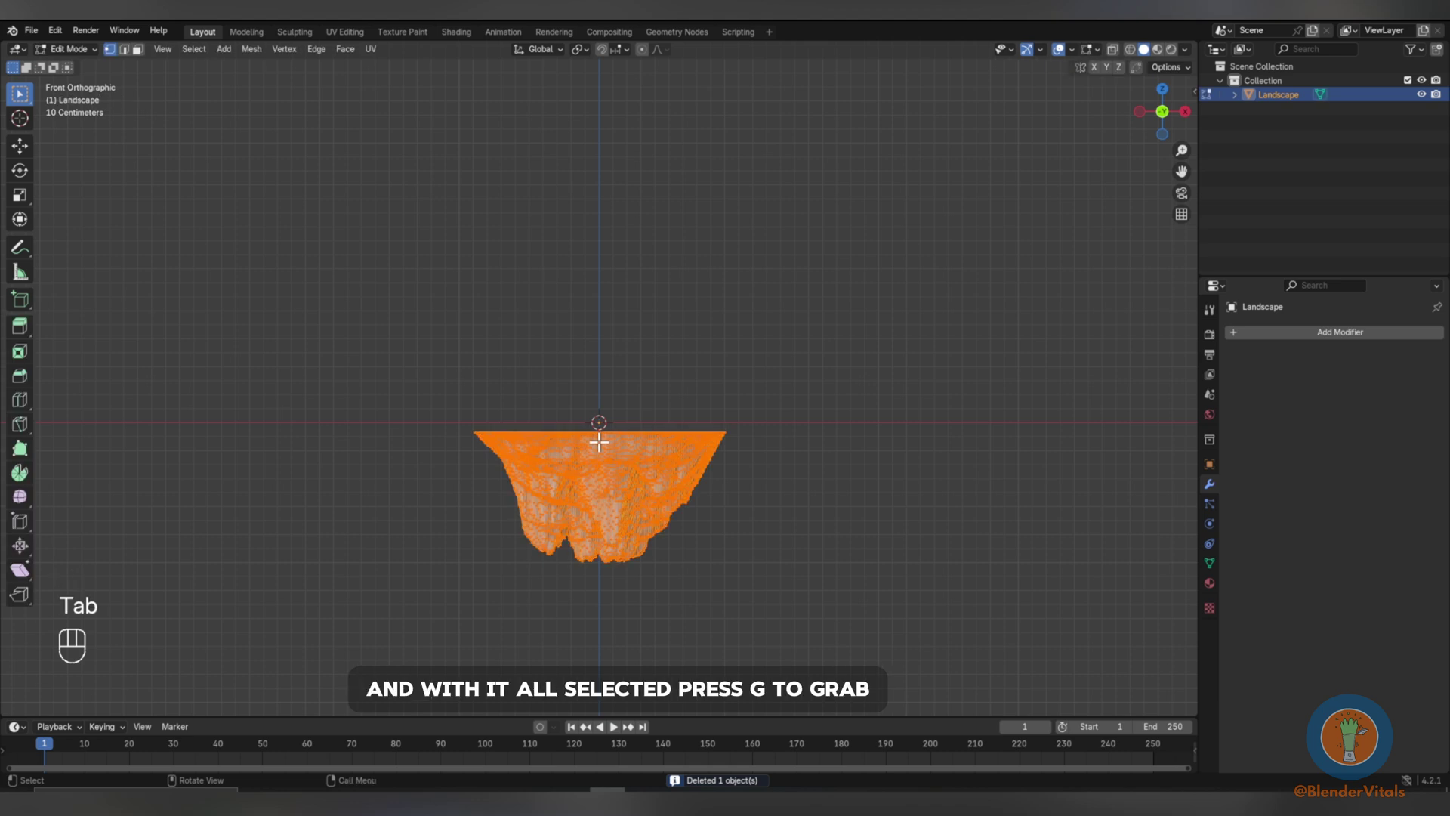
Move the island mesh up along Z until its flat top meets the X axis line.
key("g")
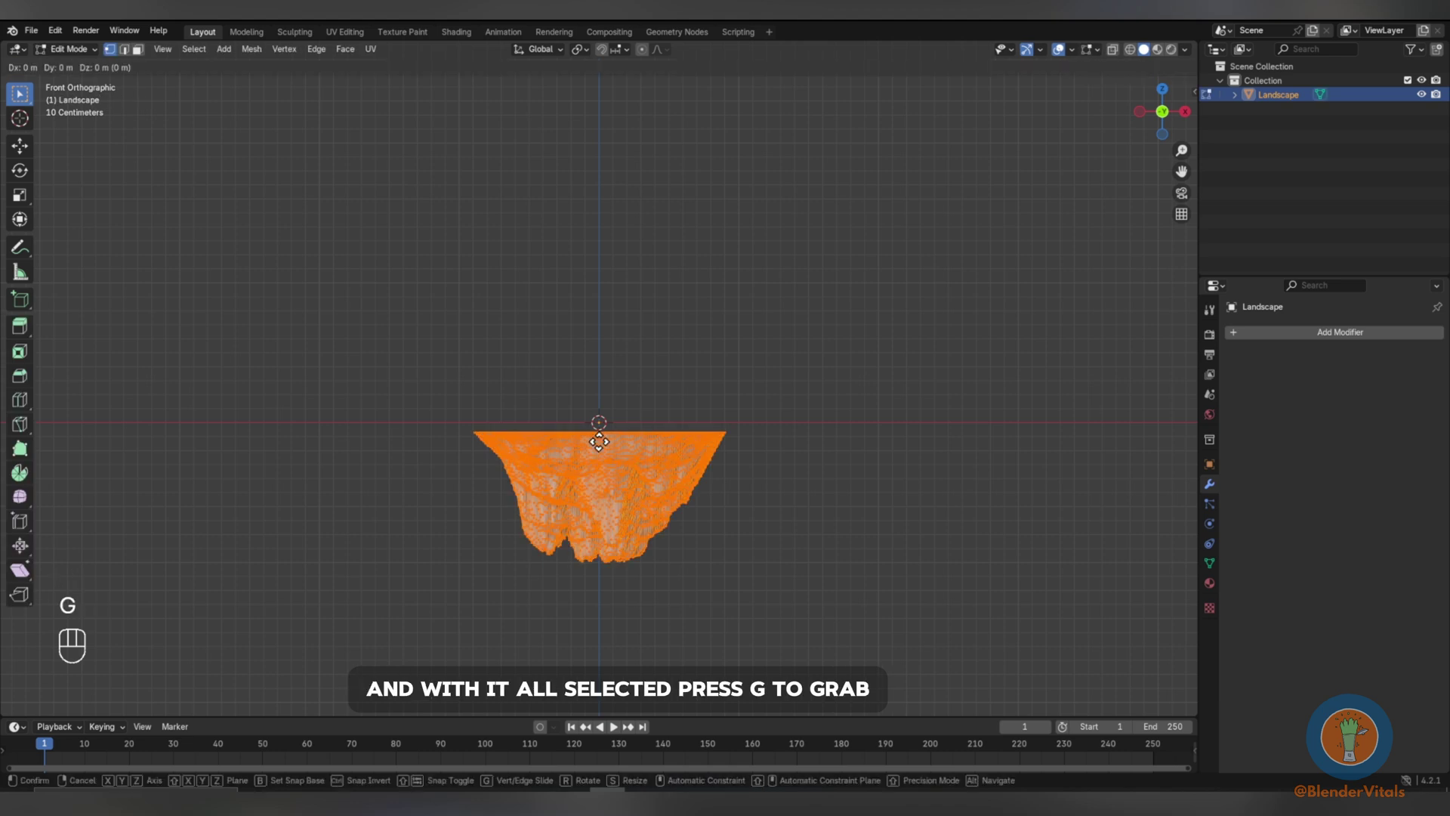
key("z")
key("shift")
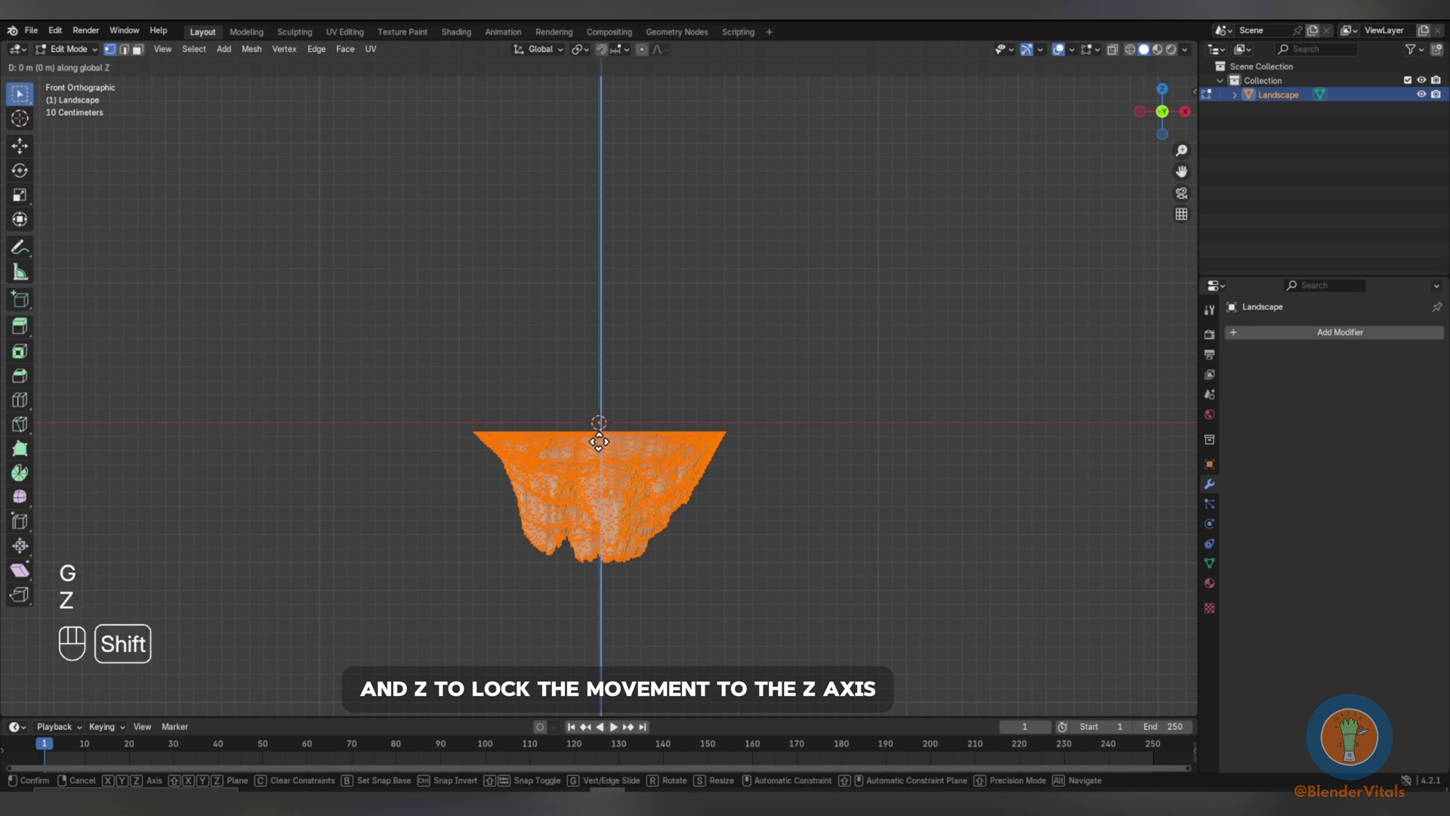
scroll(631, 346, "up", 8)
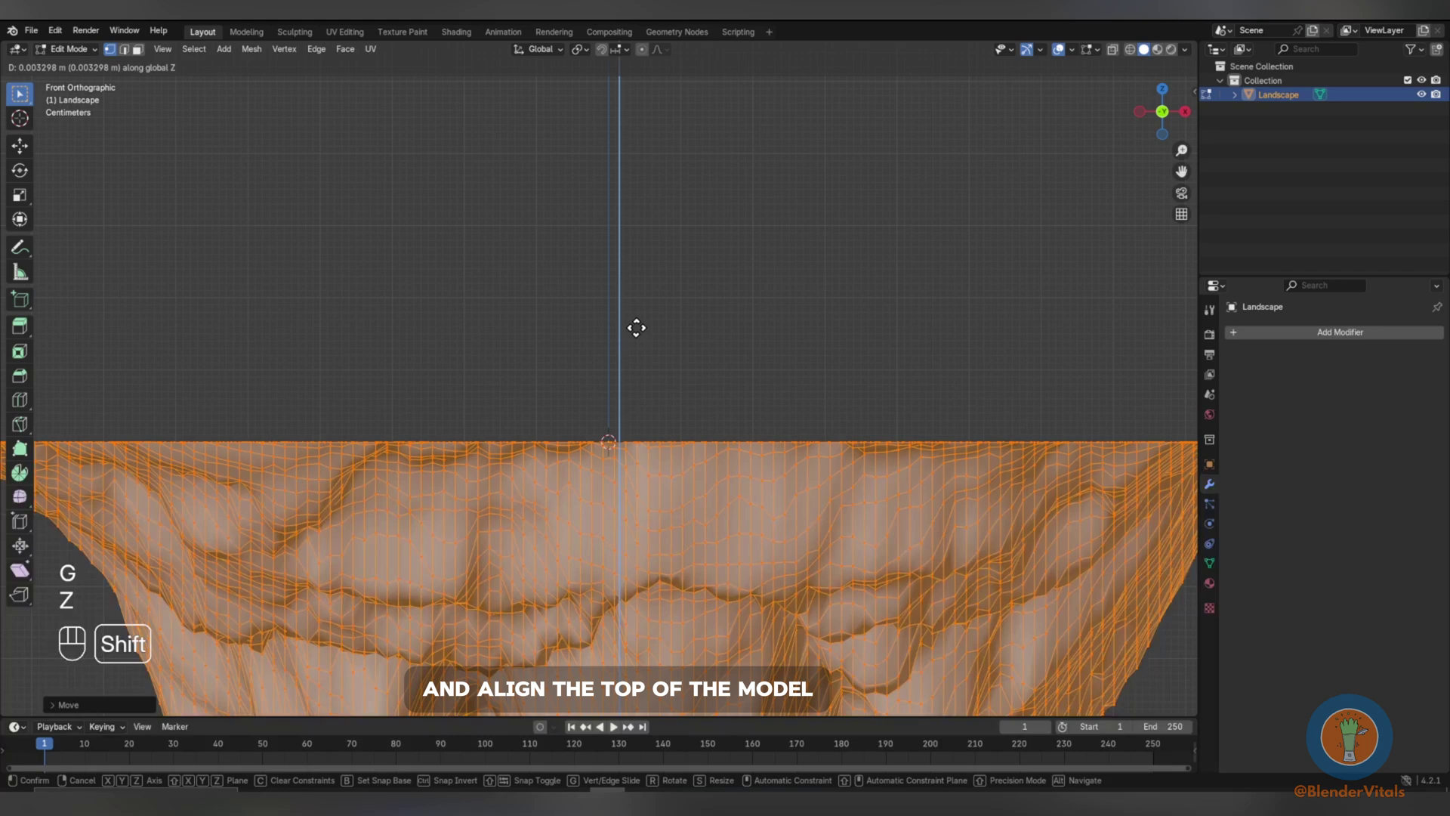
left_click(629, 344)
middle_click_drag(630, 344, 592, 318, "shift")
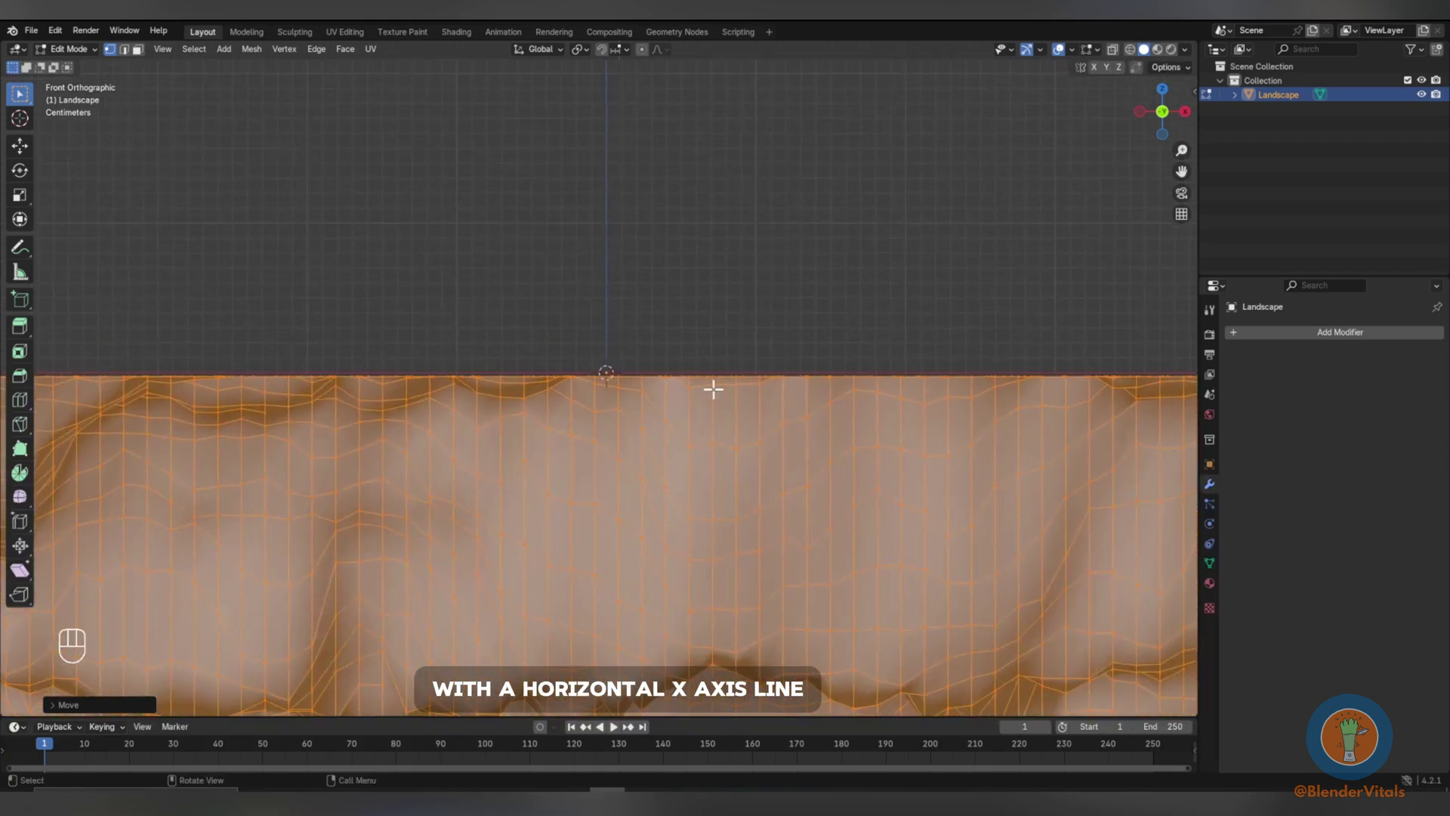
key("g")
key("z")
key("shift")
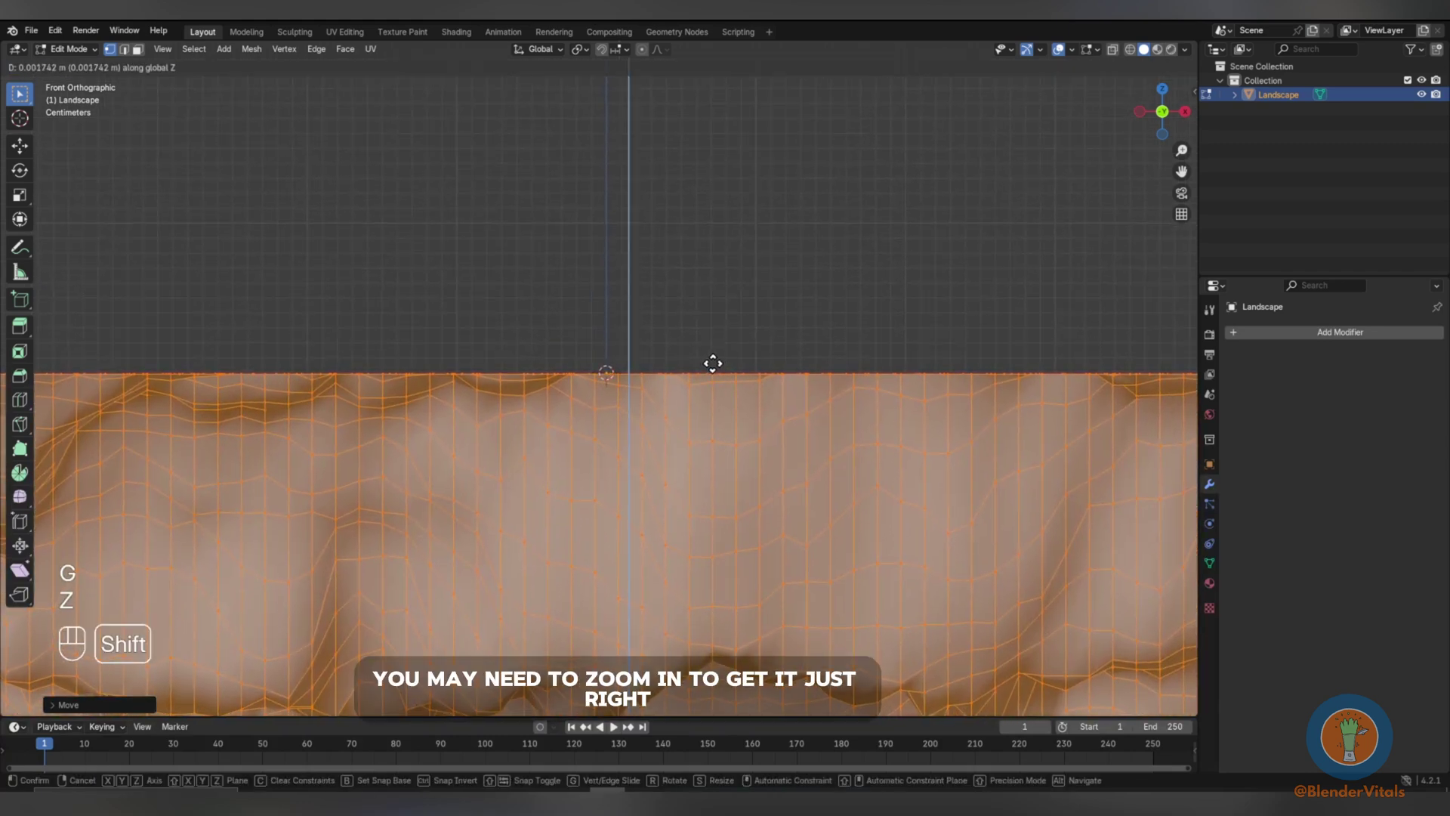
left_click(711, 361)
scroll(592, 372, "down", 8)
Back in Object Mode, duplicate the island in place and flip the copy upward along Z.
key("Tab")
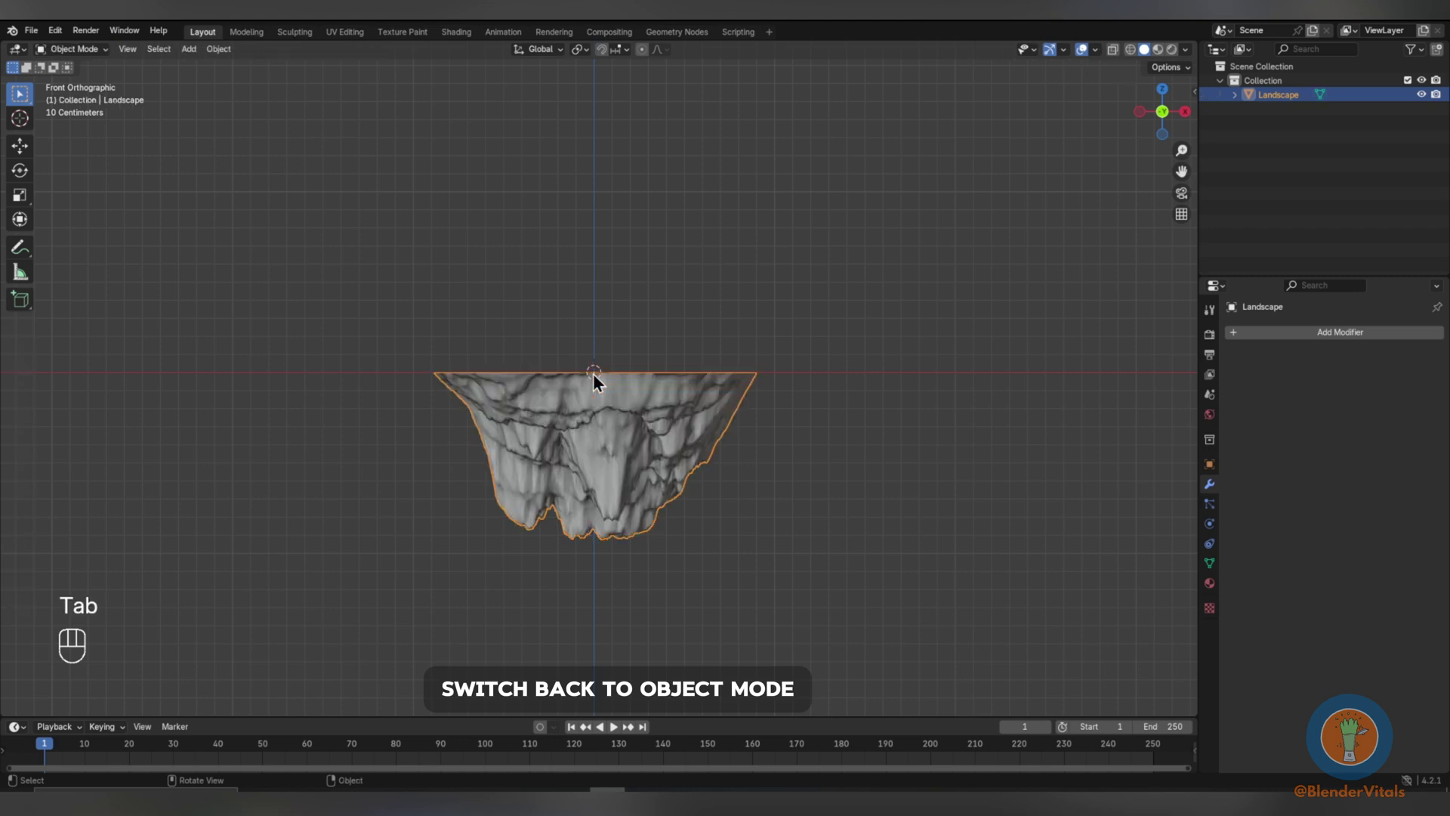
key("shift+d")
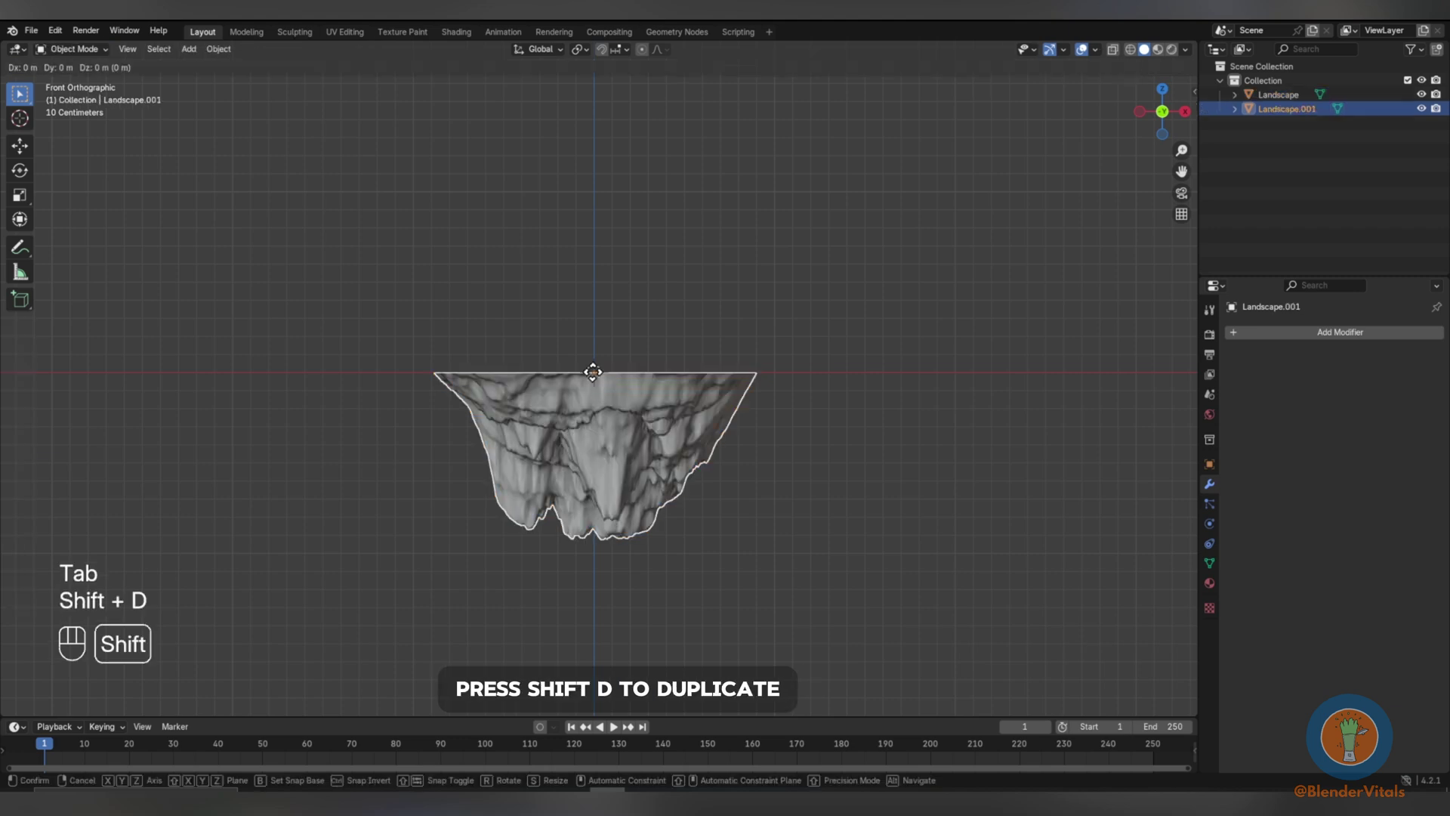
left_click(592, 372)
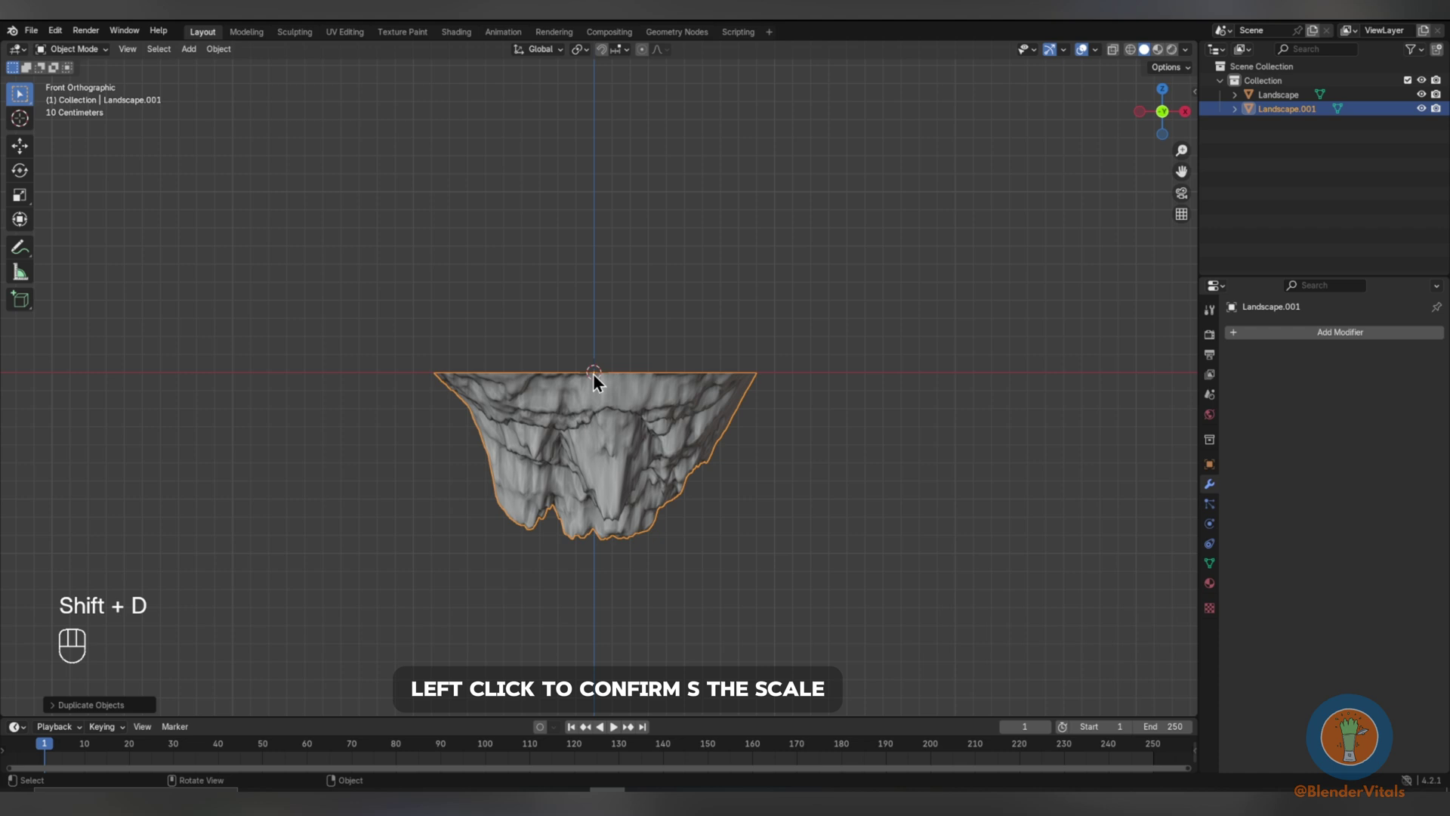
key("s")
key("z")
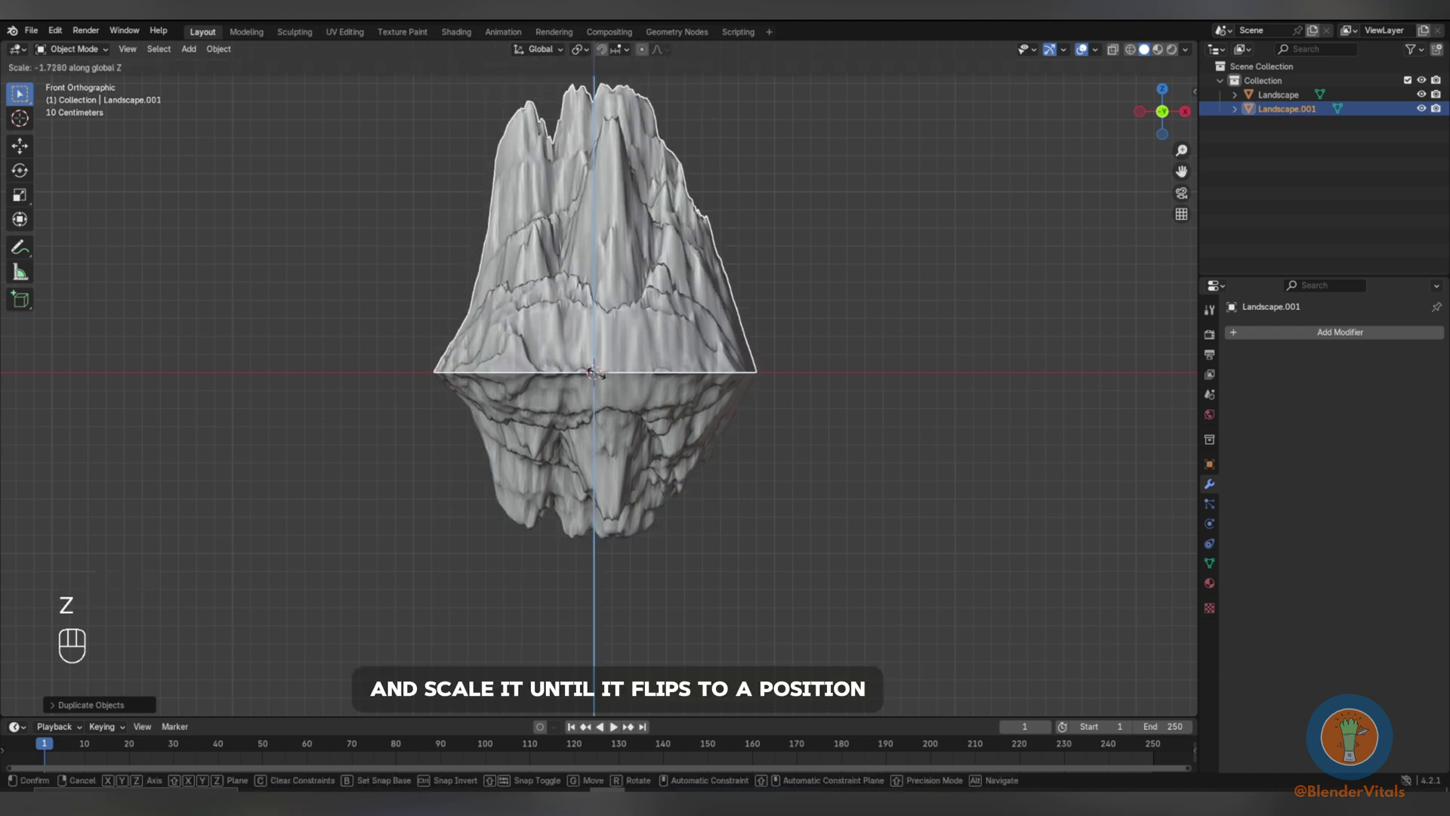
left_click(600, 385)
Scale the upper copy along Z to flatten it into a shallower top half.
key("s")
key("z")
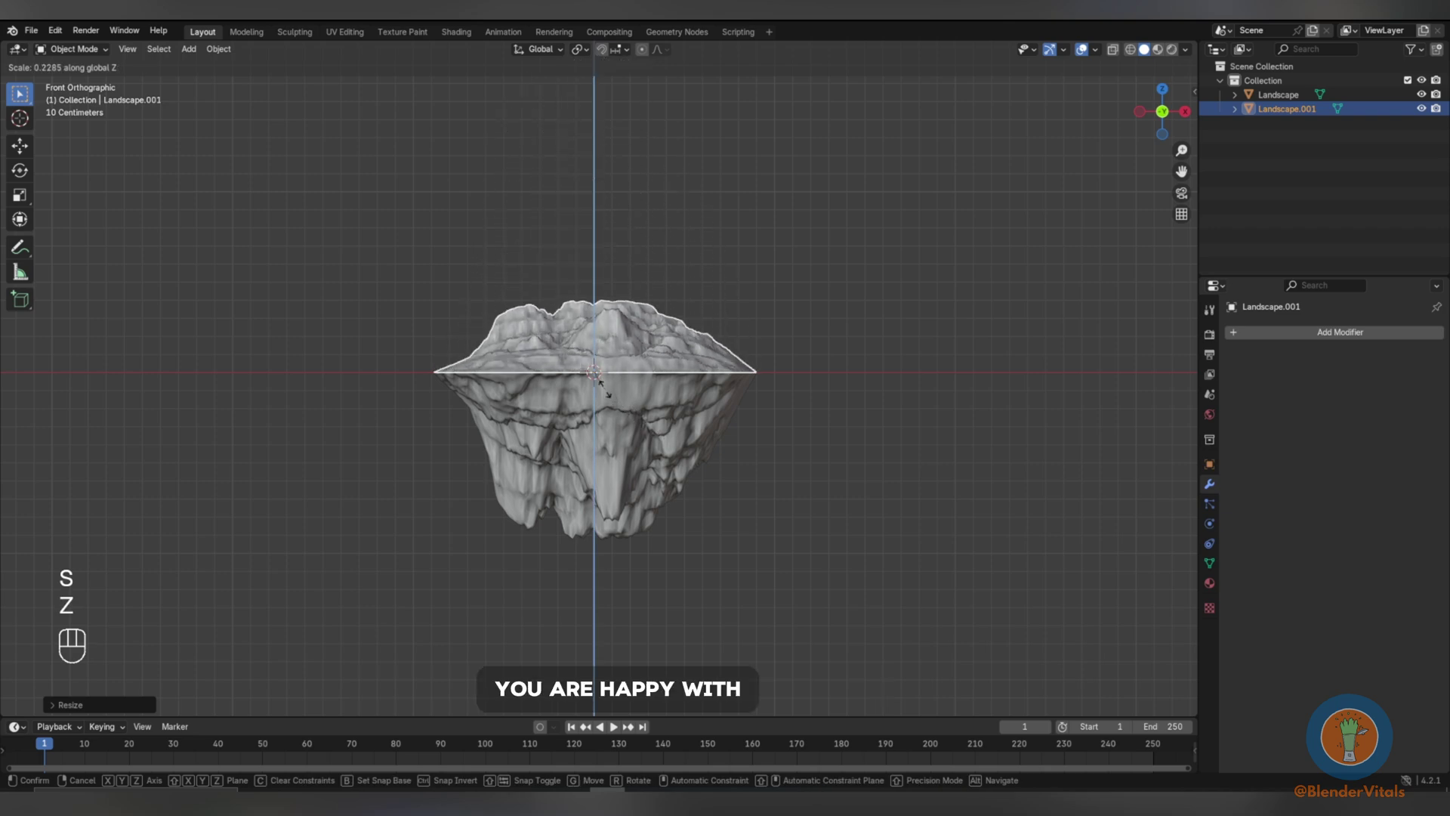
key("s")
key("z")
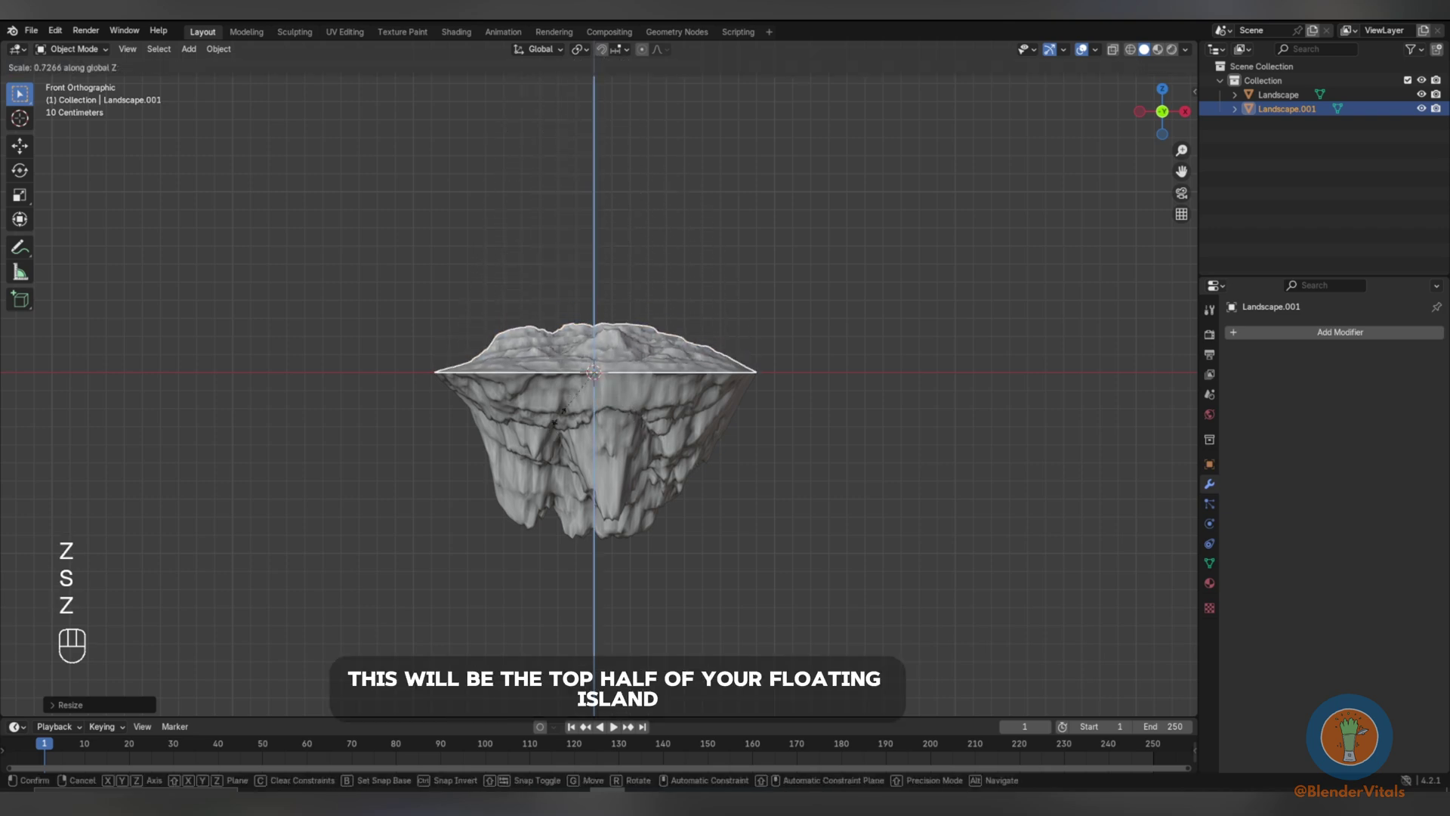
left_click(559, 407)
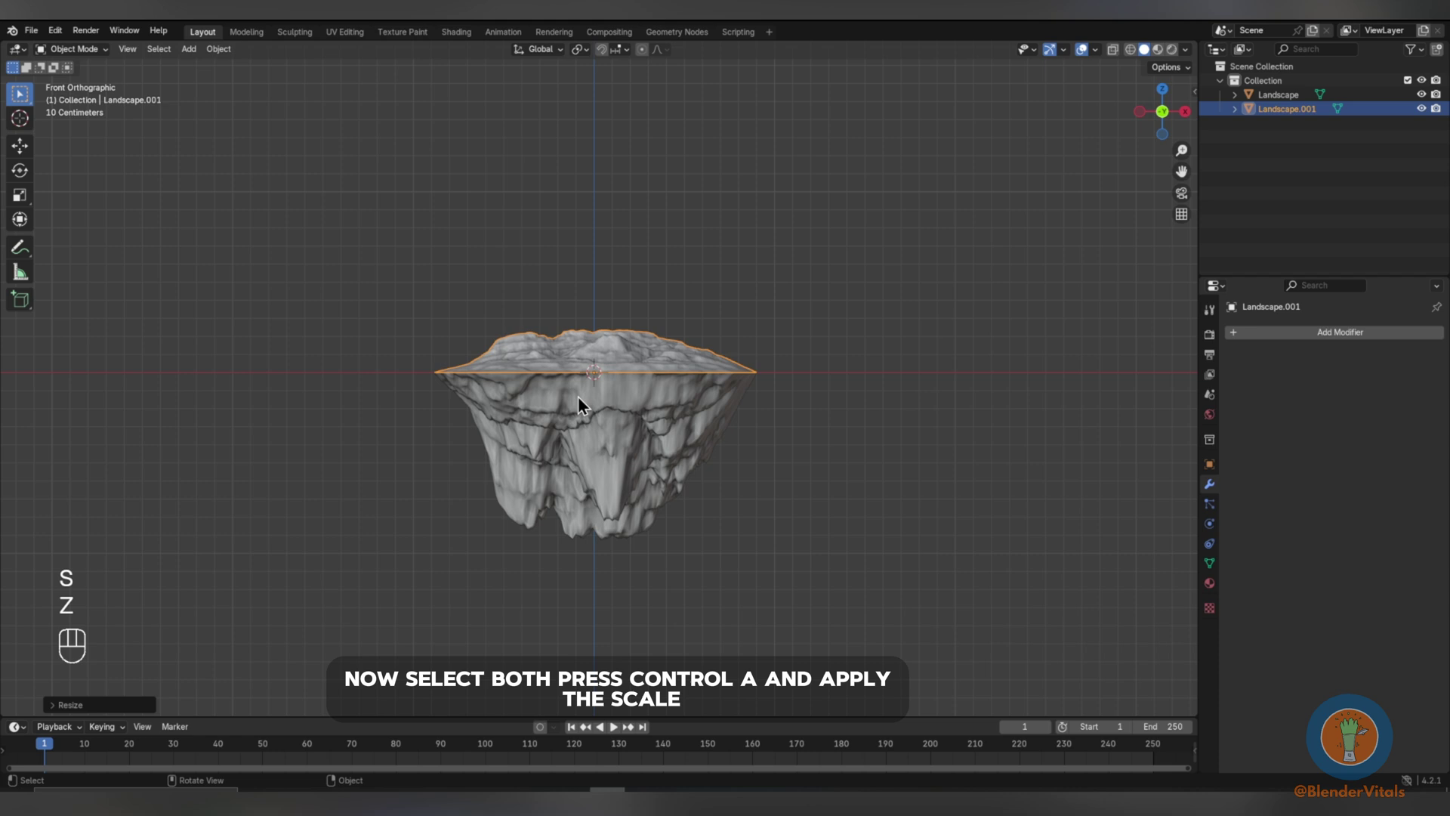
Select both halves, apply their scale, join them into Landscape.001, and enable the statistics overlay.
left_click(596, 384, "shift")
key("ctrl")
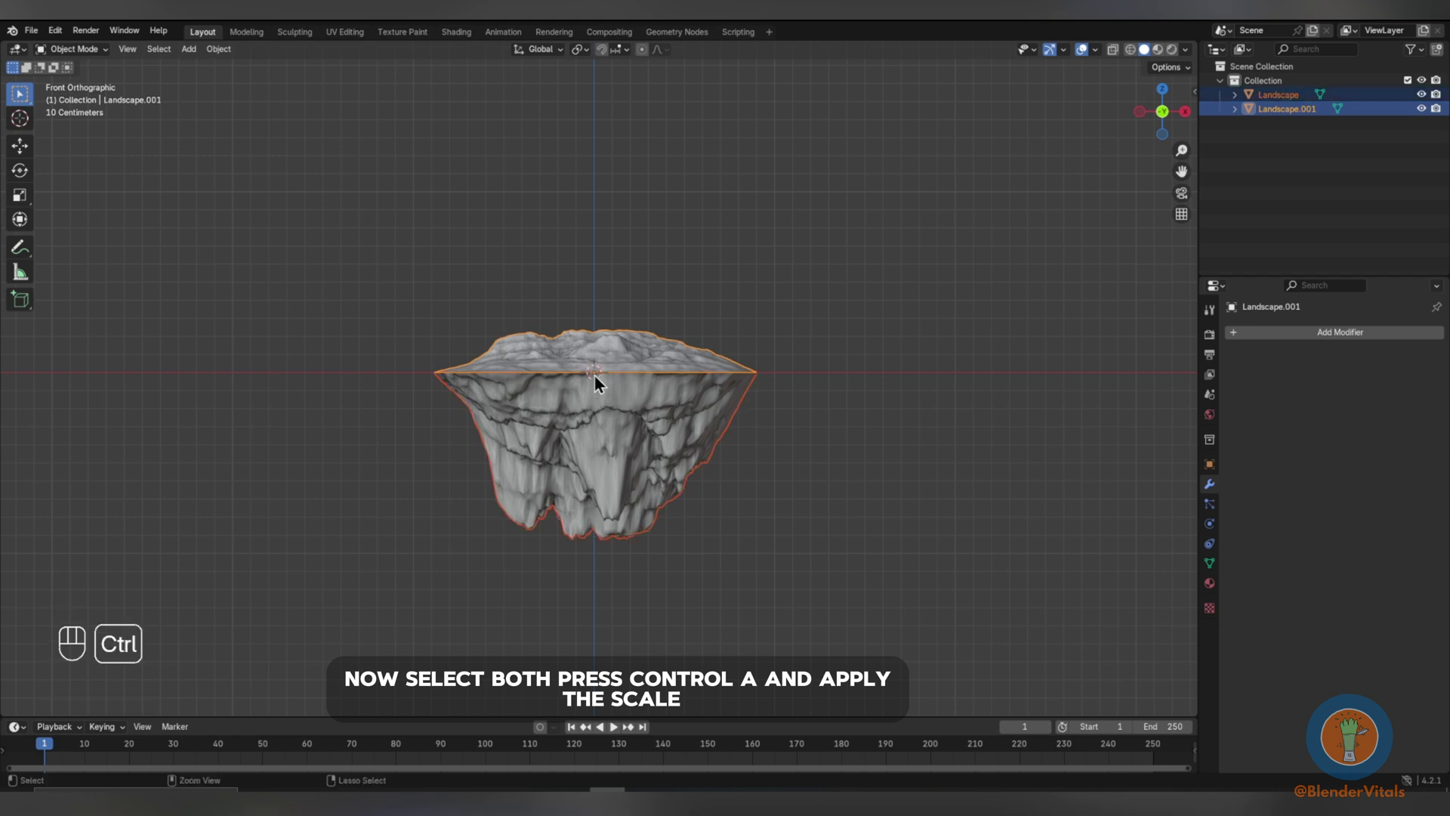
key("ctrl+a")
left_click(586, 403)
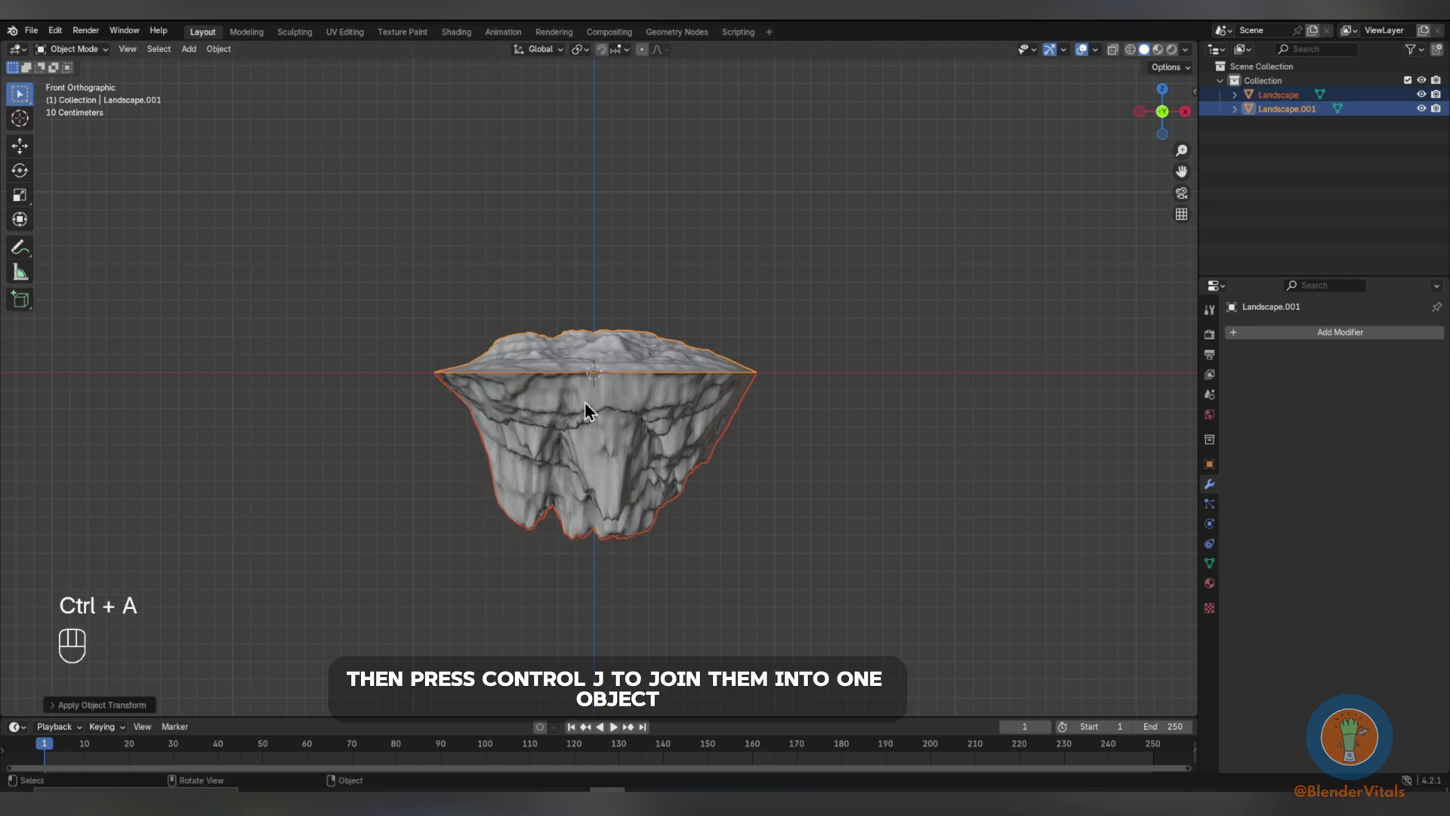
key("ctrl+j")
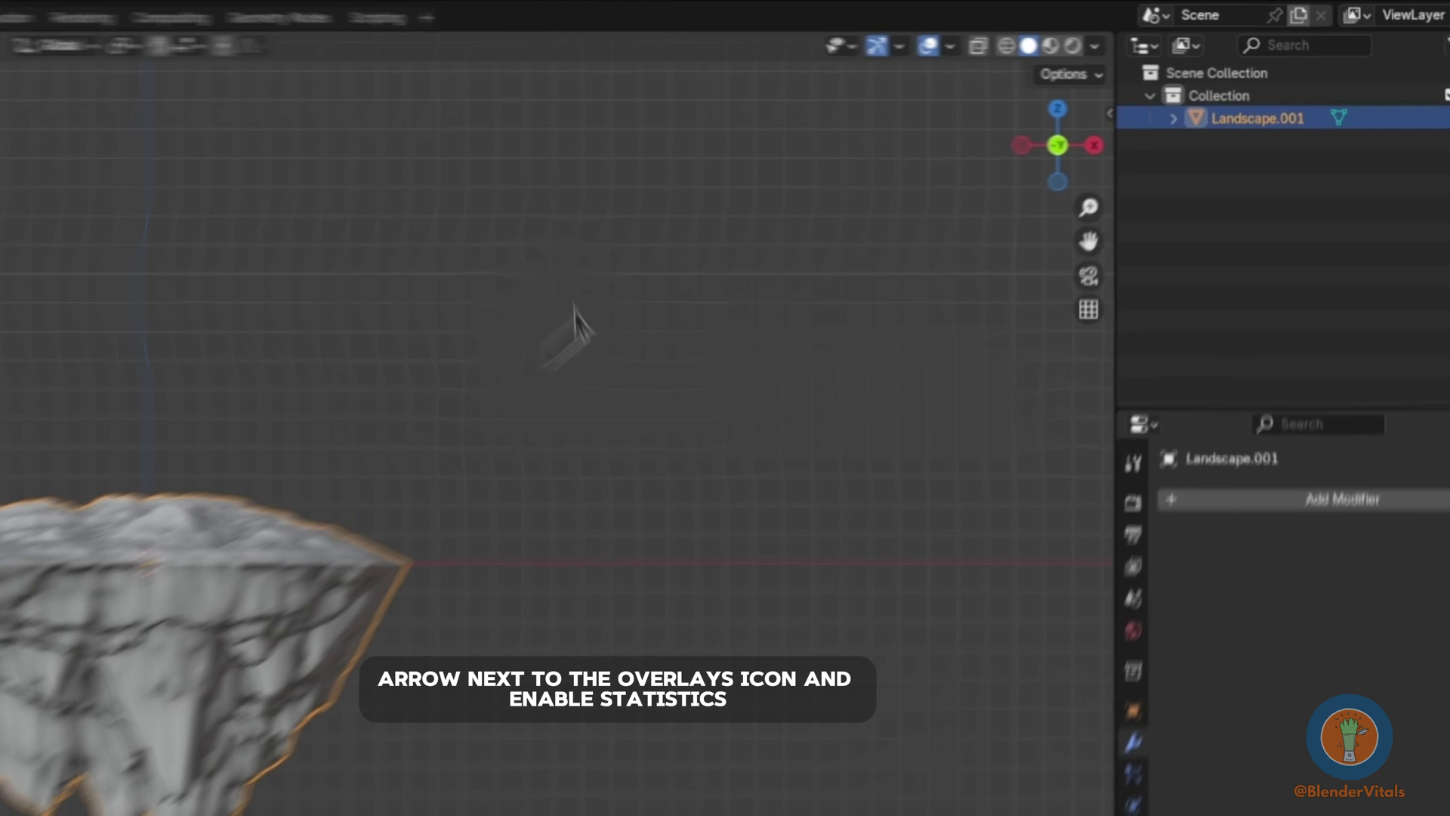
left_click(940, 45)
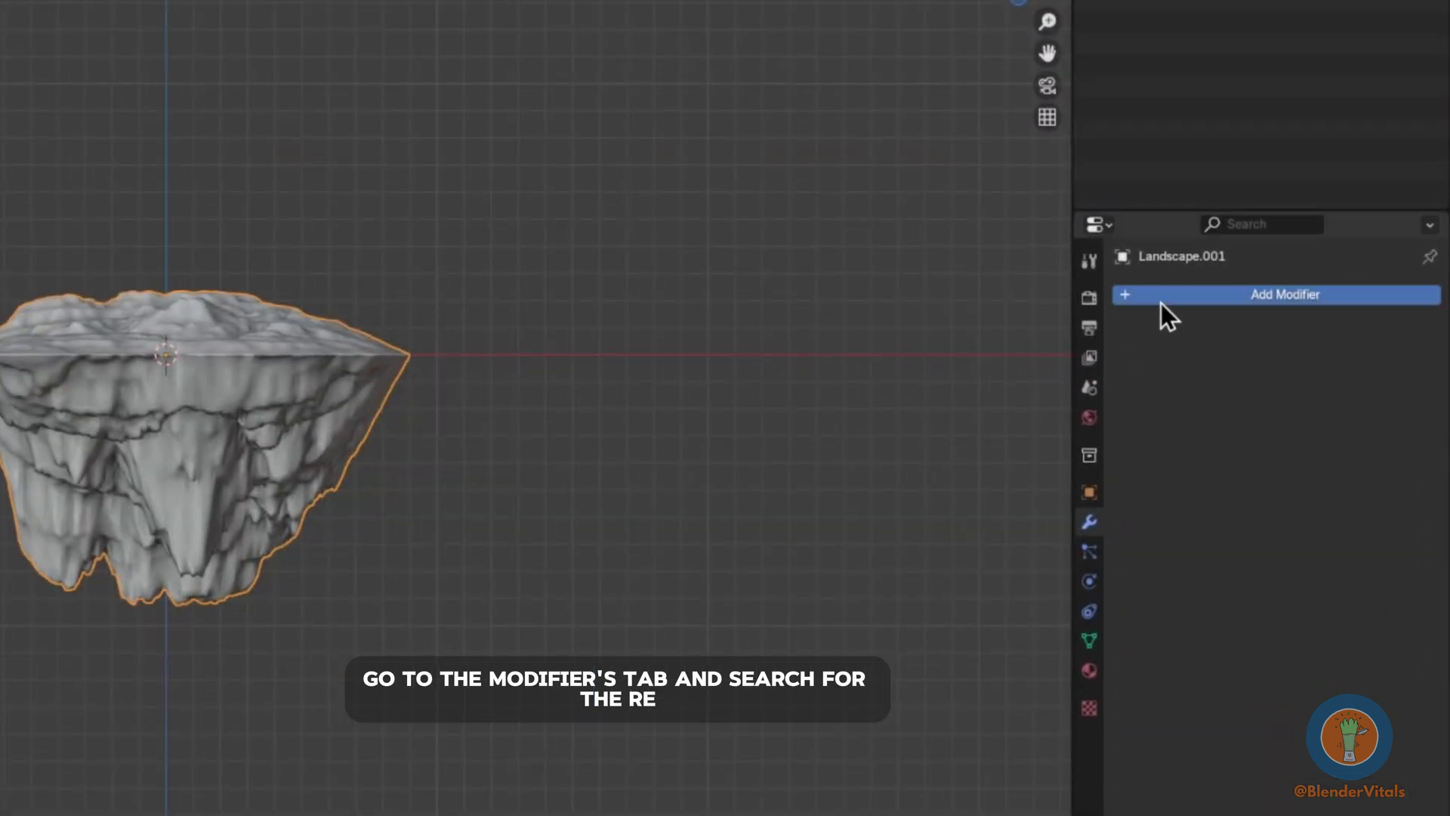
Add a Remesh modifier with 0.025 m voxel size and smooth shading, then apply it.
left_click(1162, 302)
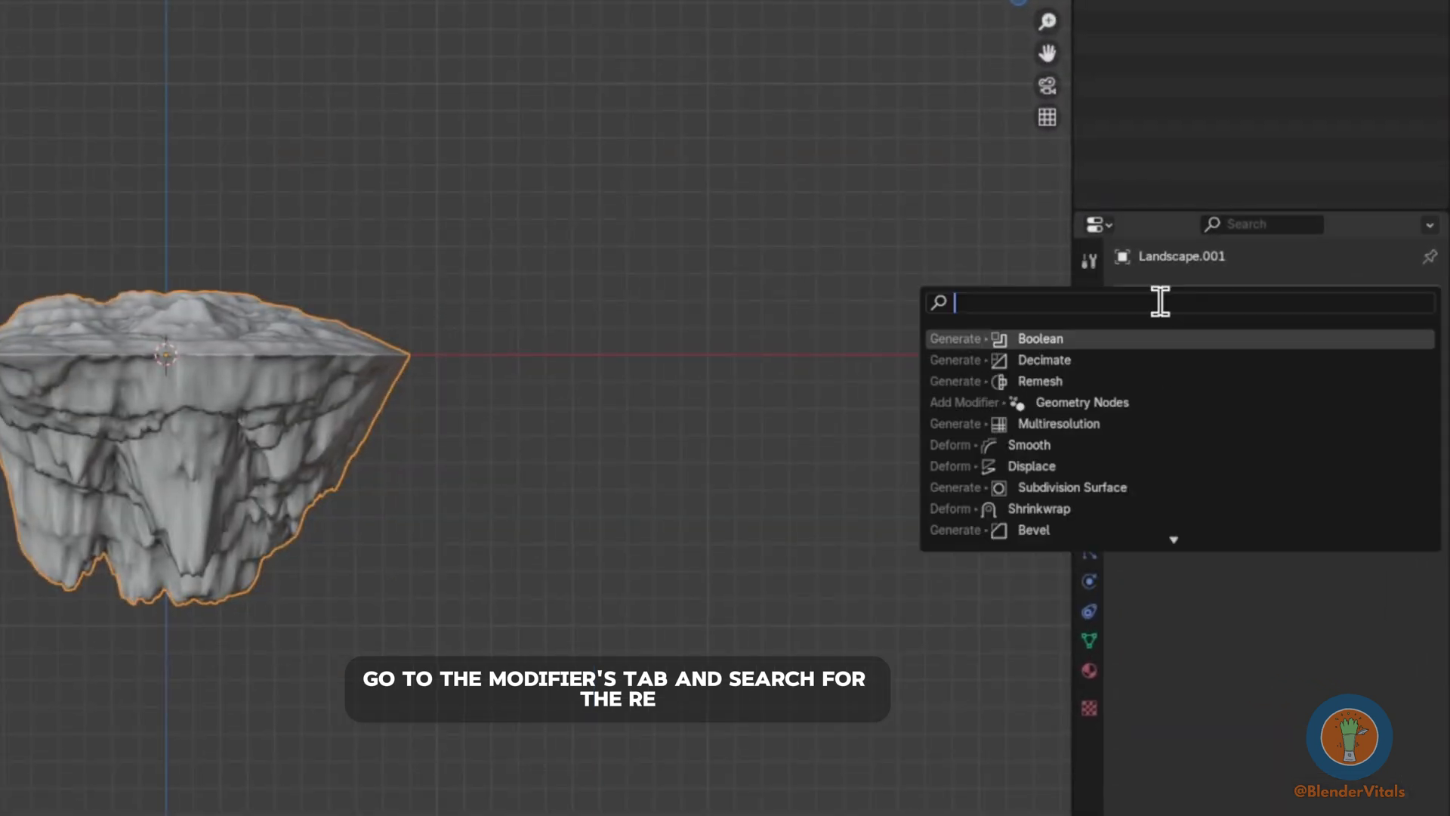
type("re")
left_click(1126, 335)
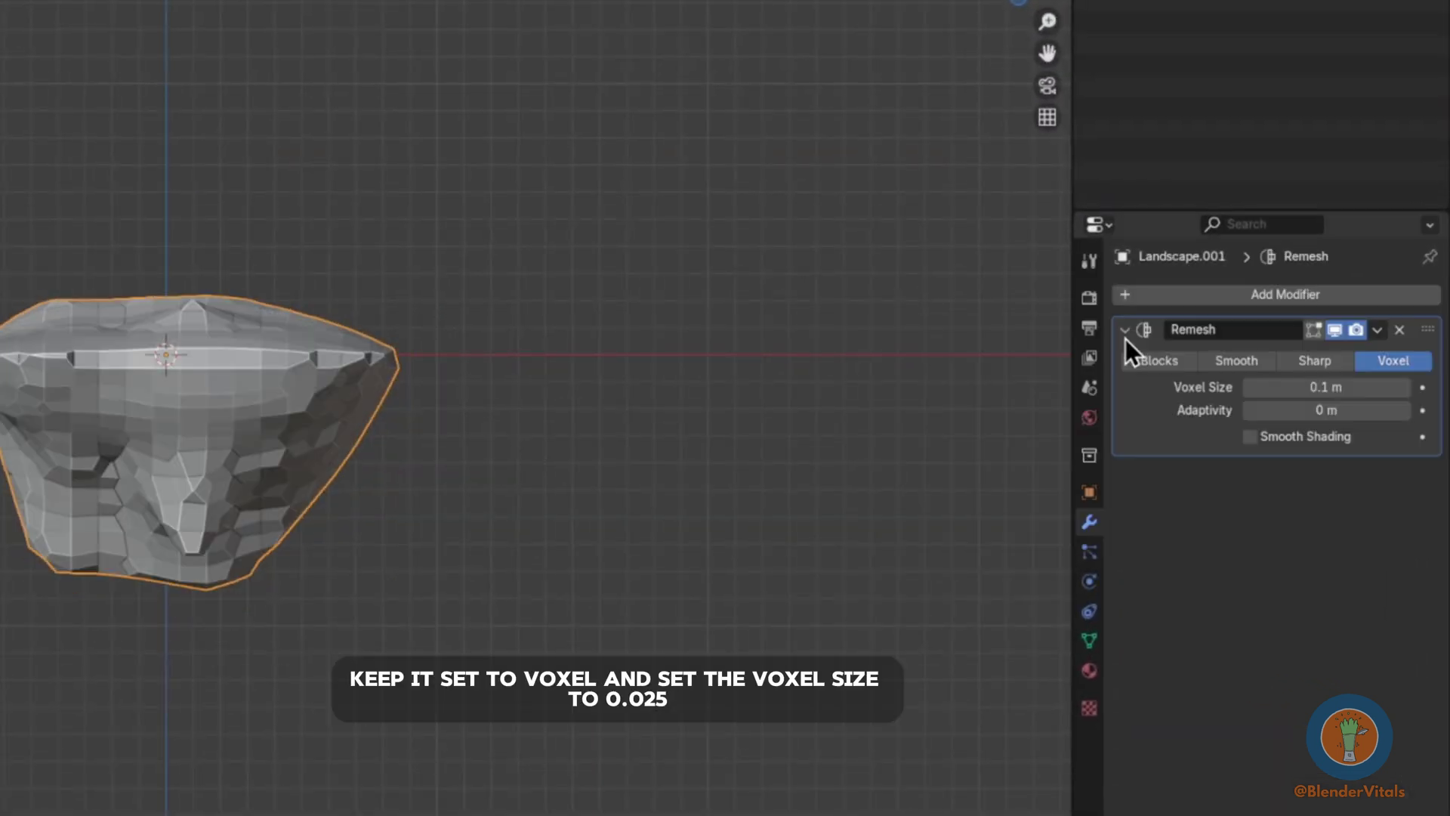
left_click(1316, 387)
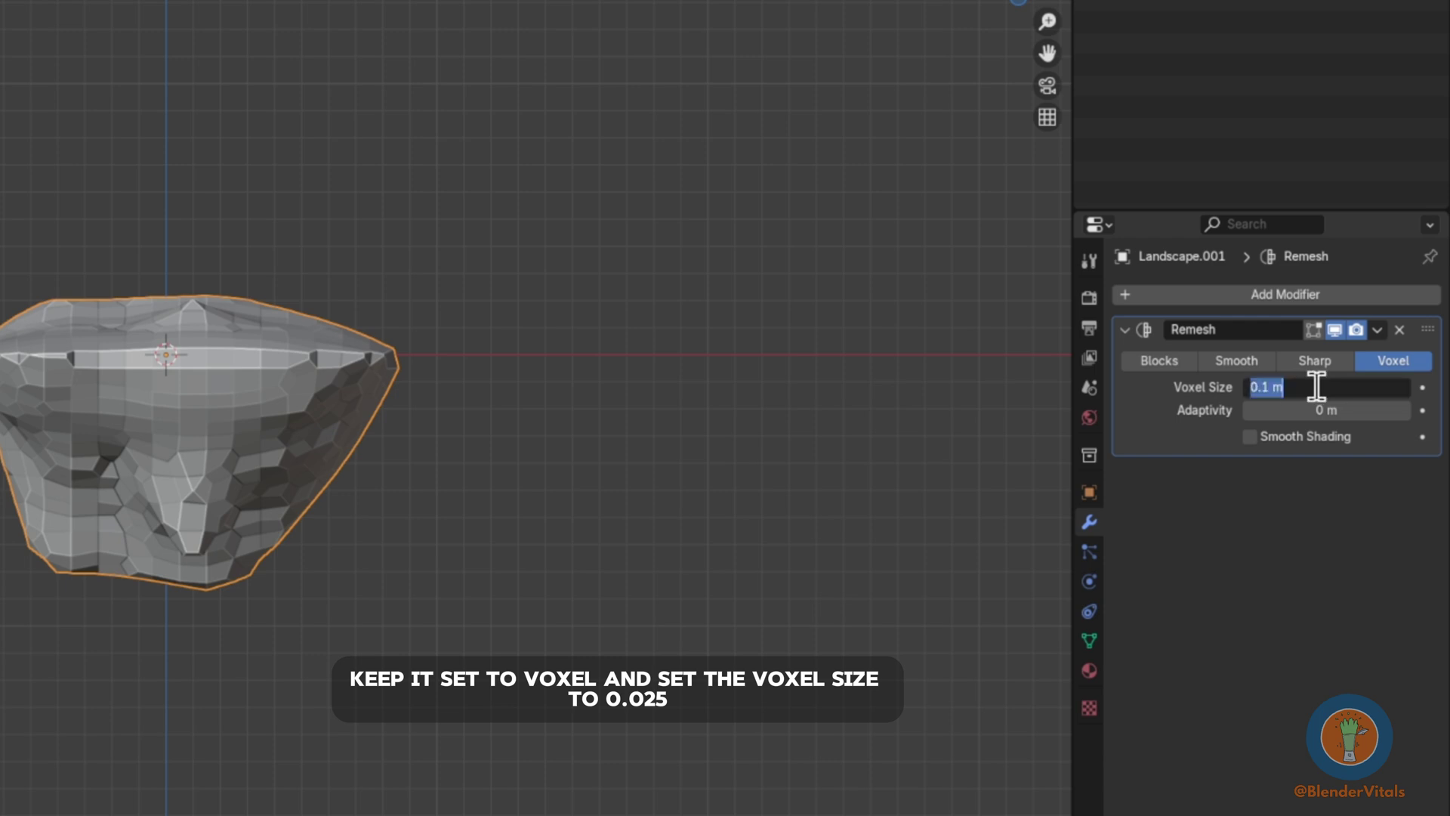
type("0.025")
key("Return")
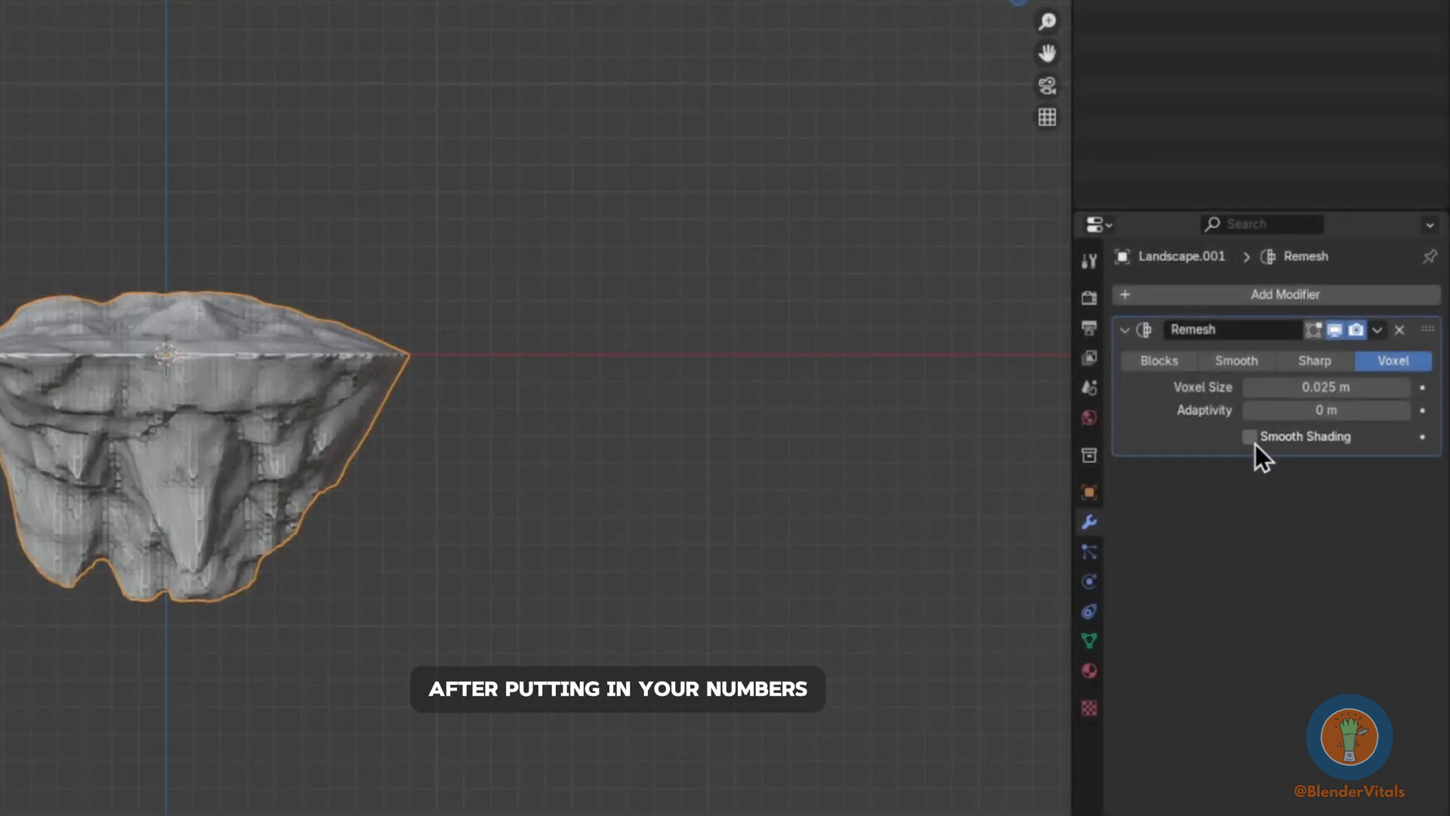
left_click(1252, 441)
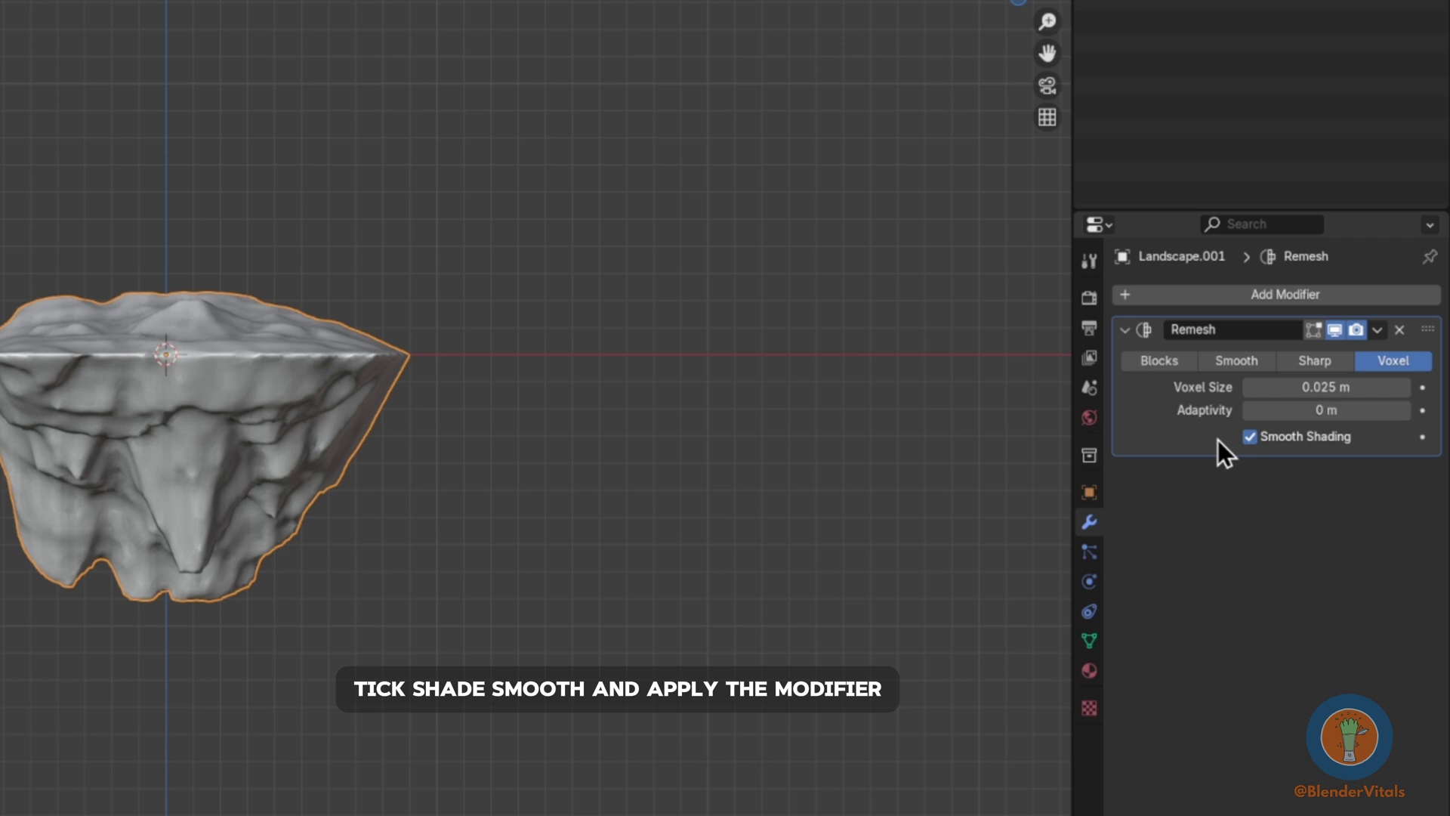
key("ctrl+a")
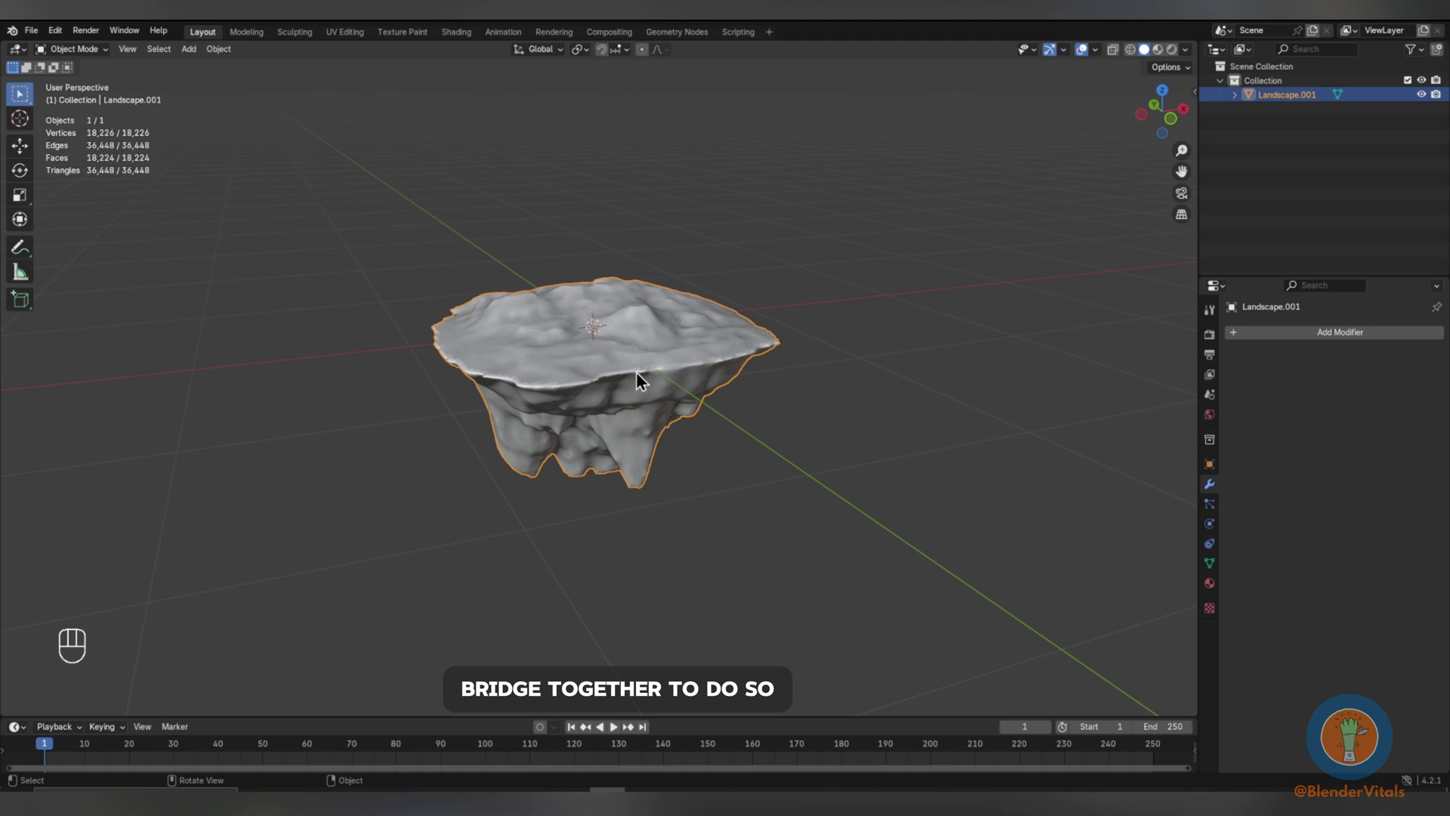
In Sculpt Mode, resize the brush and smooth the seam between halves, then return to Object Mode.
left_click(66, 49)
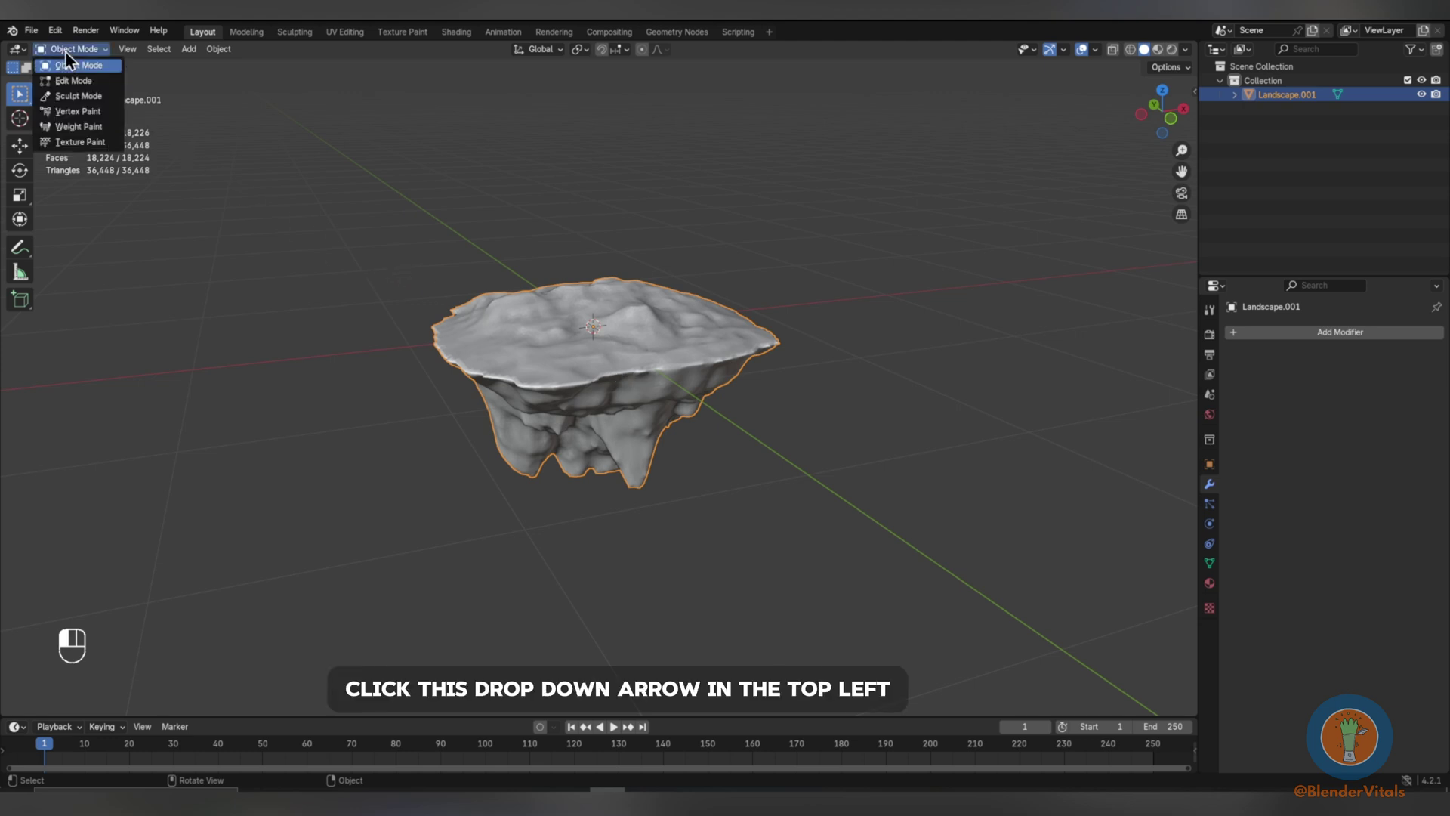
left_click(78, 97)
key("f")
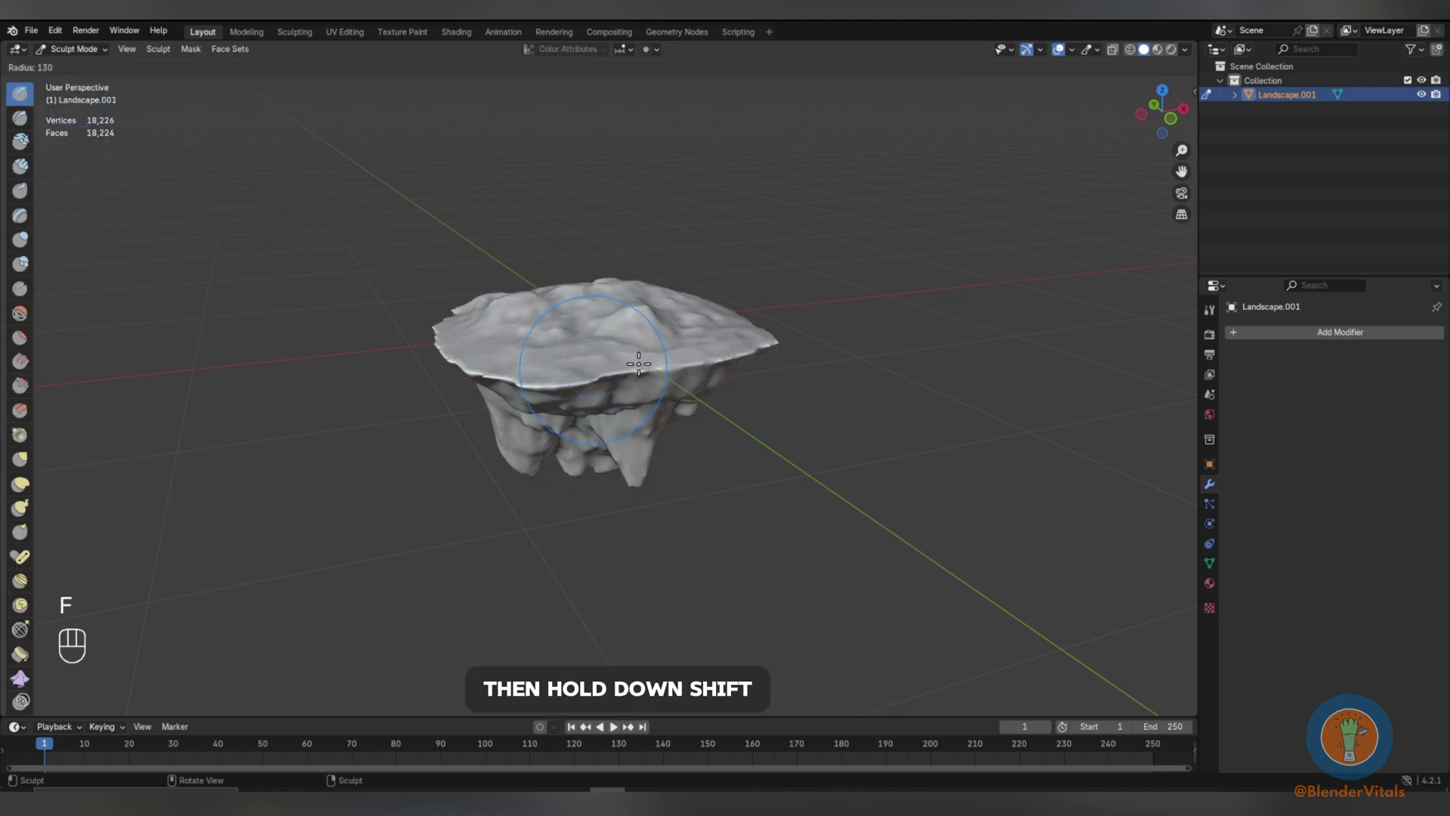
left_click(599, 374)
mouse_move(595, 376)
middle_mouse_down()
mouse_move(576, 378)
mouse_move(688, 365)
mouse_move(574, 375)
mouse_move(576, 395)
middle_mouse_up()
key("f")
left_click(589, 377)
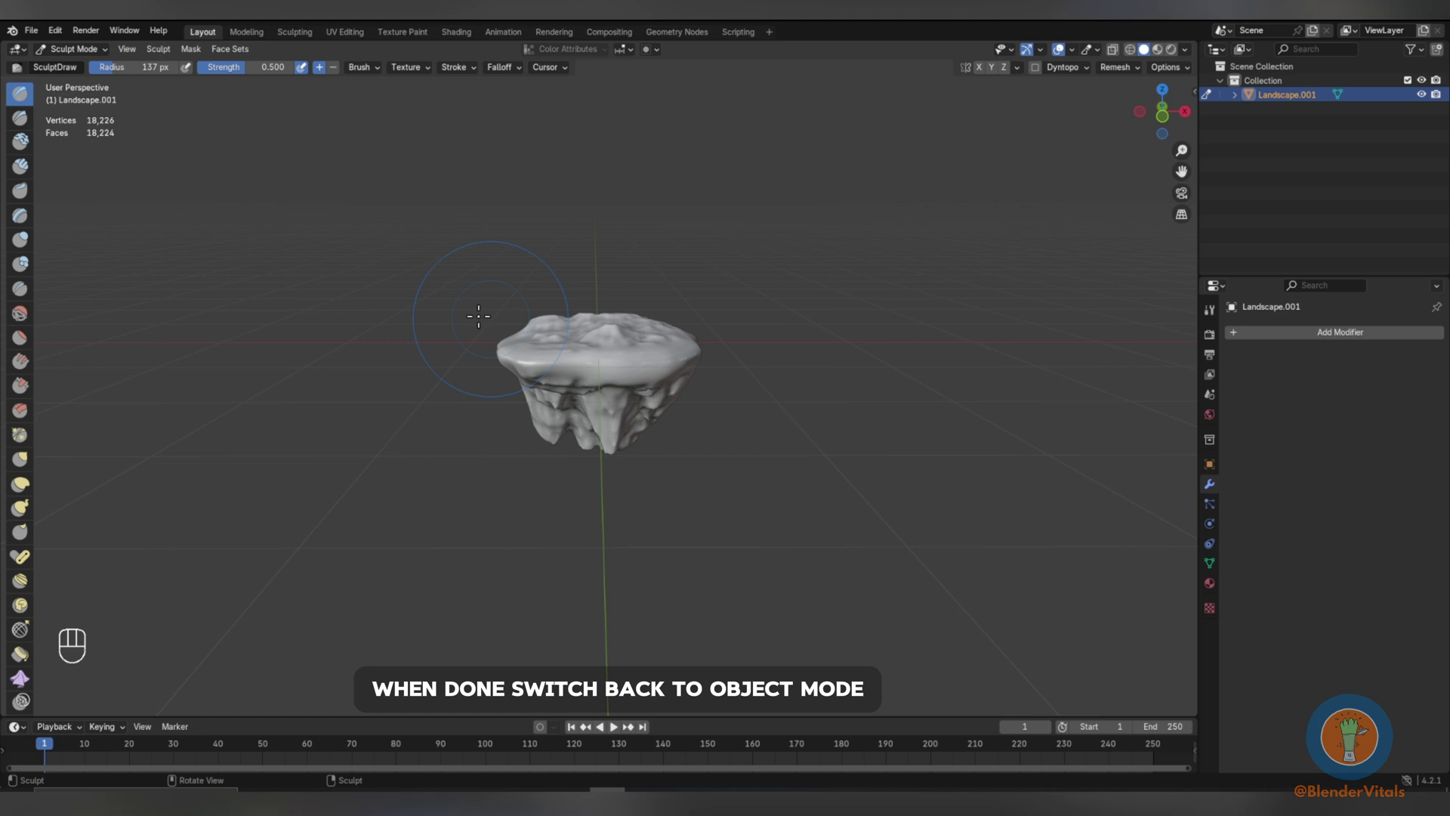
left_click(74, 48)
left_click(74, 62)
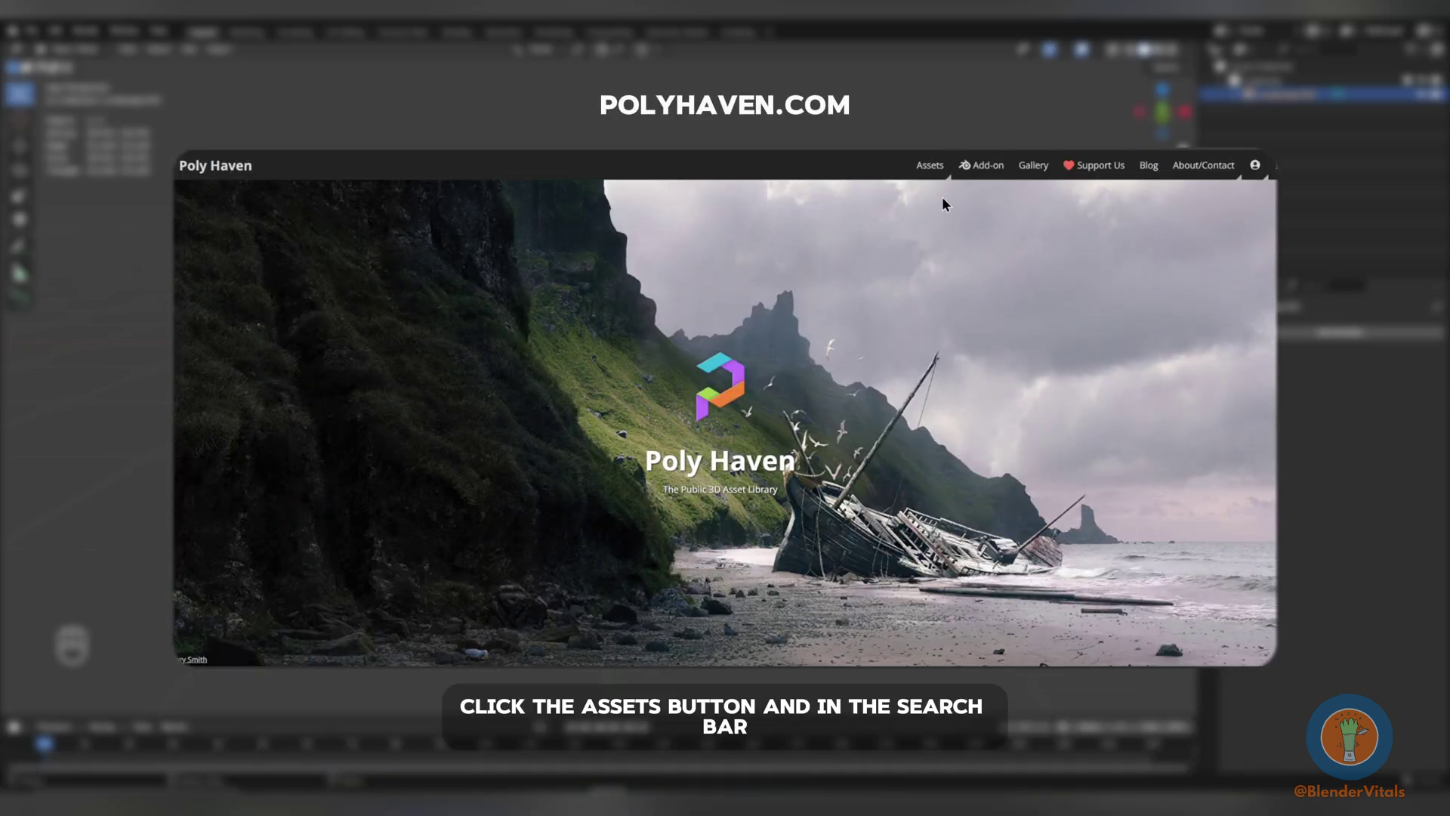
Search Poly Haven's assets for 'Trees' and open the Island Tree 02 model page.
left_click(930, 165)
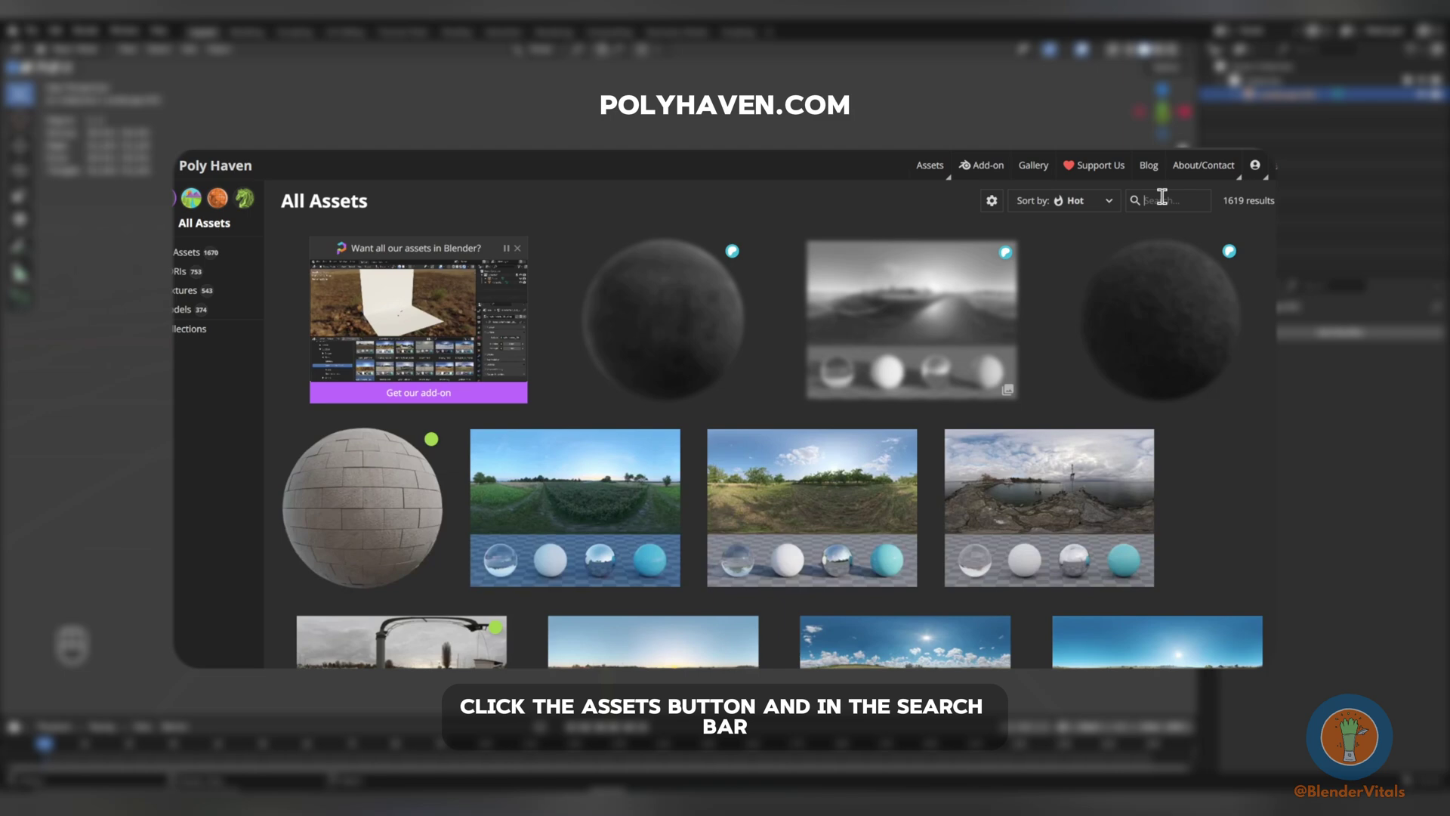
left_click(1162, 197)
type("Trees")
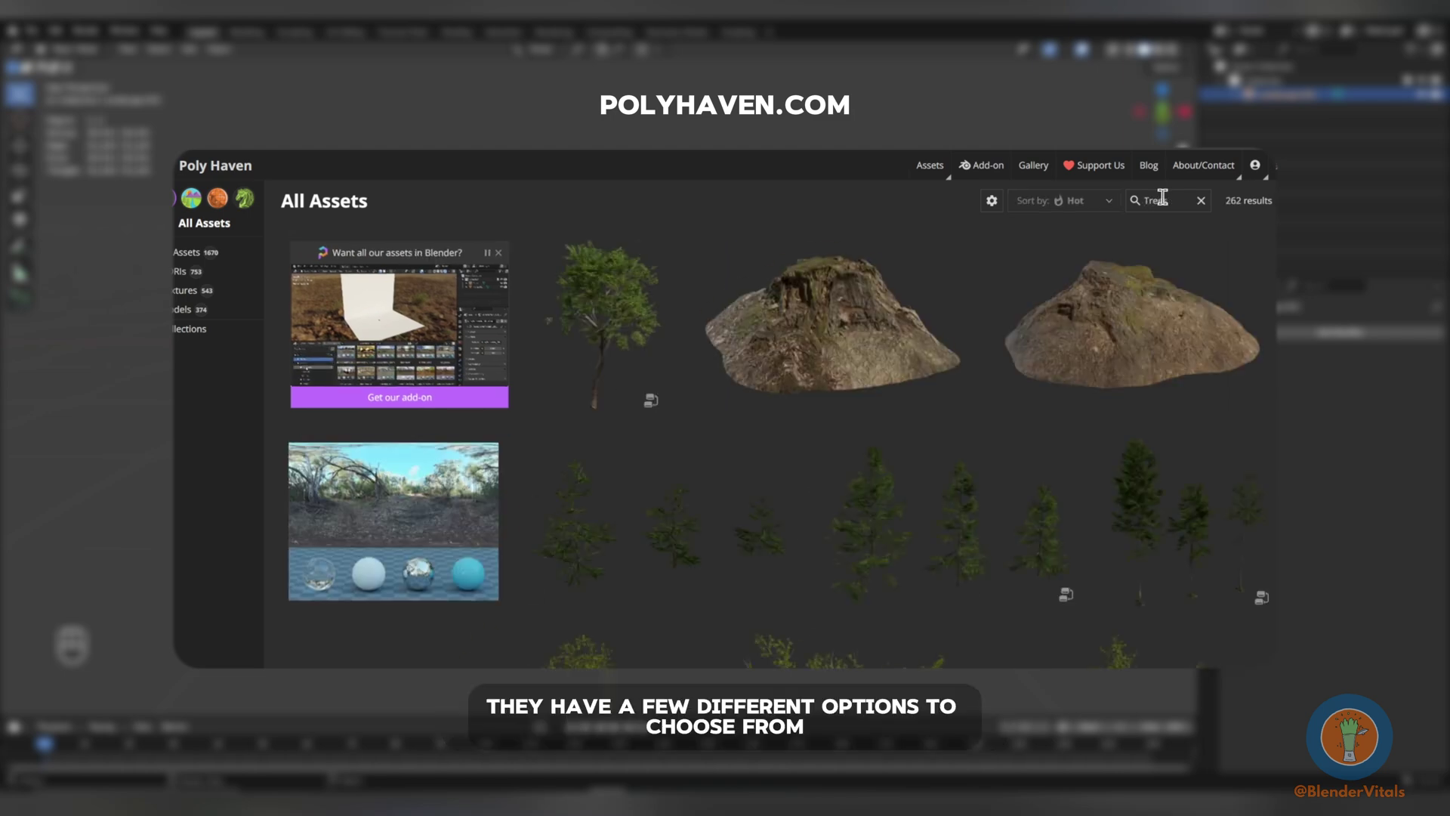
scroll(1216, 305, "down", 5)
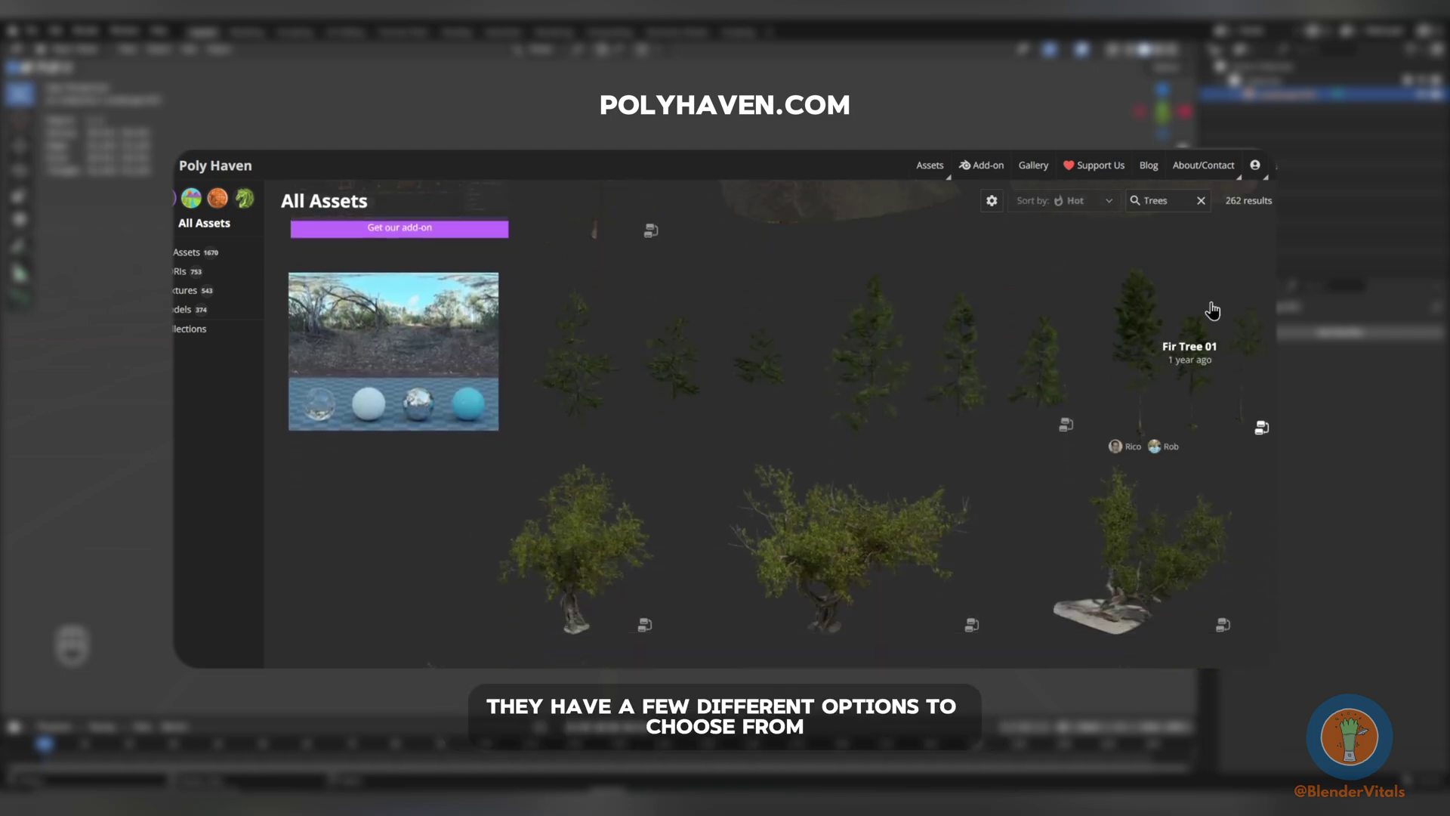
left_click(1208, 311)
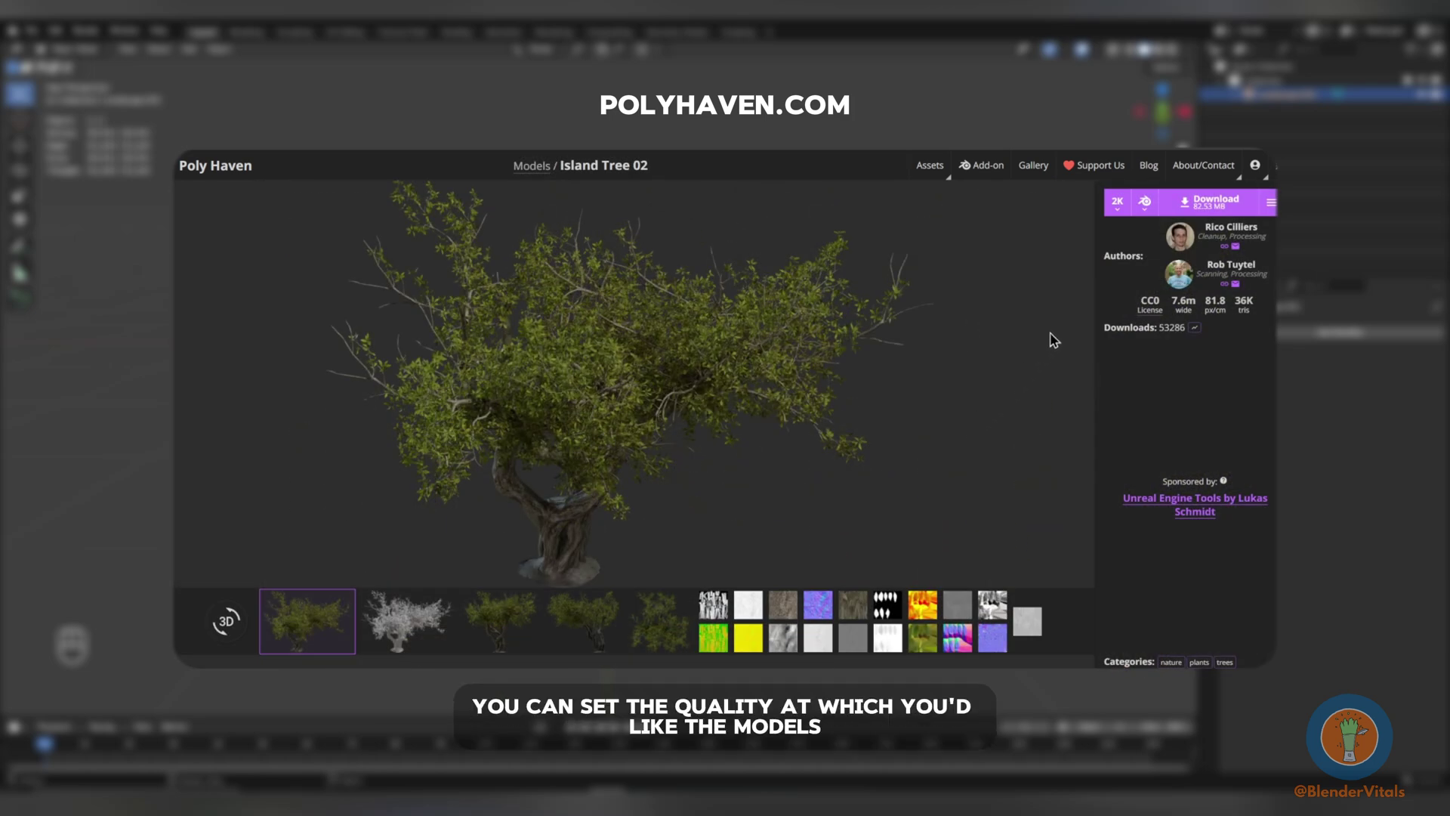
Download Island Tree 02 at 2K resolution in Blend format.
left_click(1117, 211)
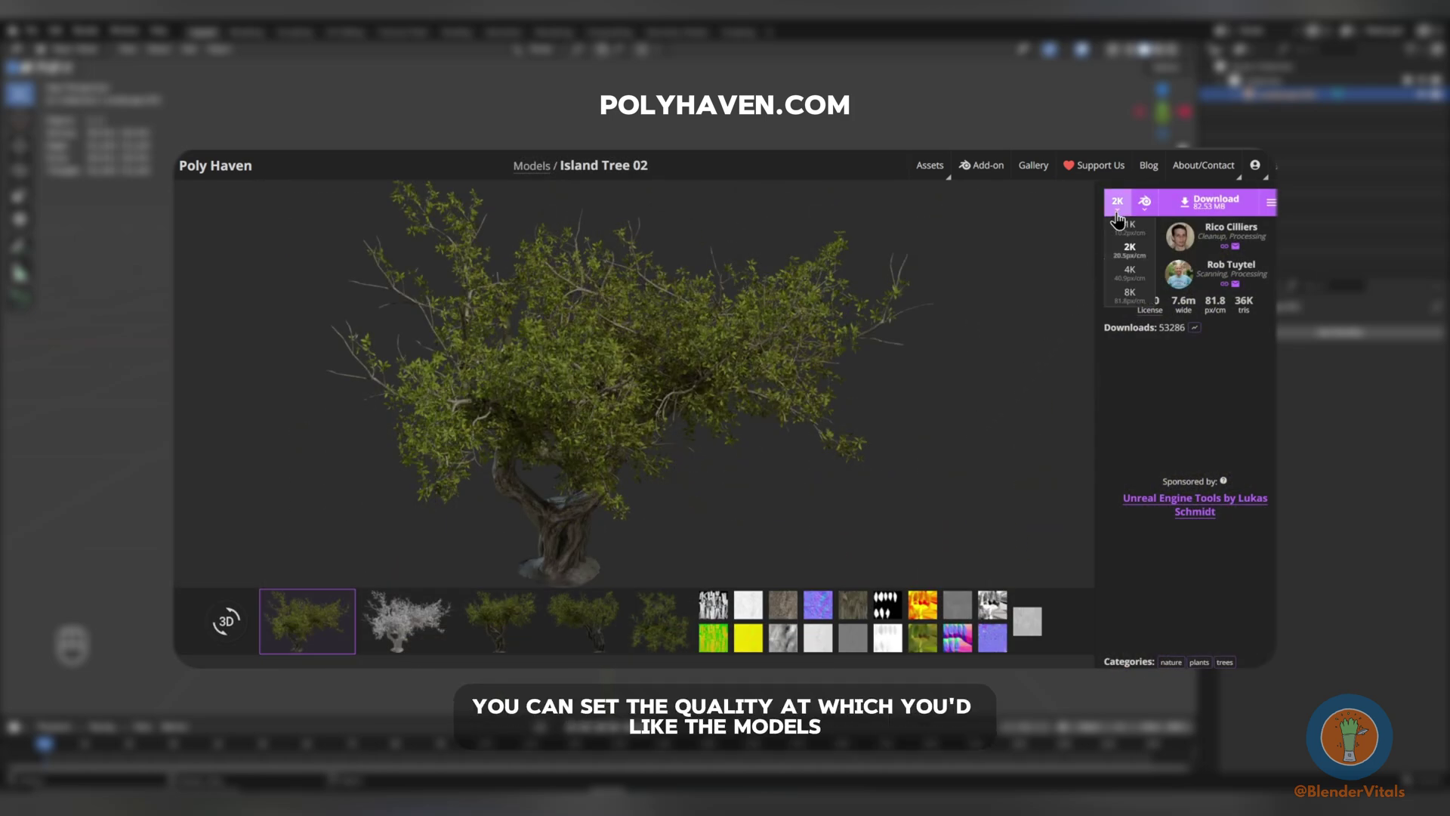
left_click(1129, 256)
left_click(1143, 205)
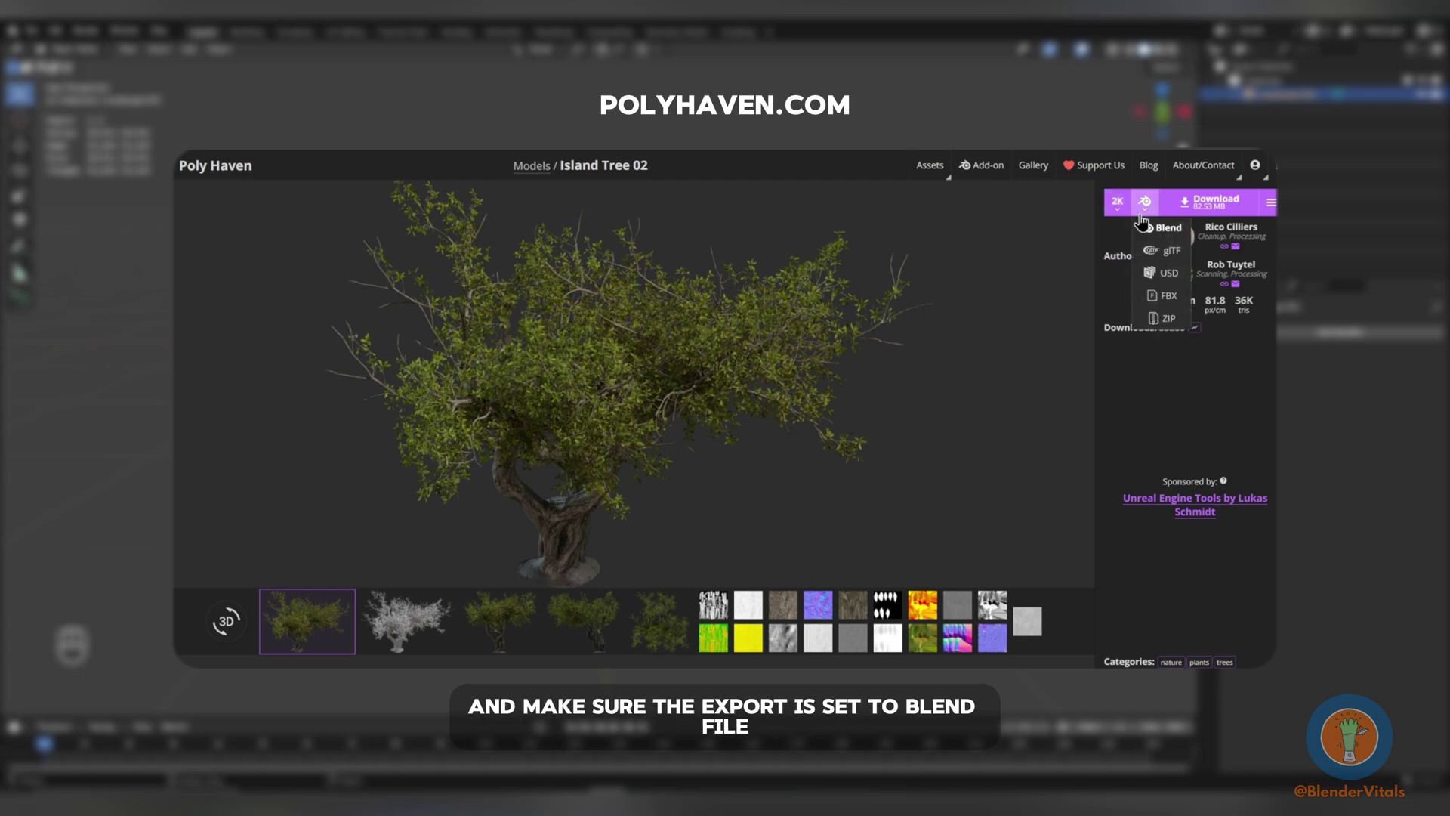
left_click(1150, 228)
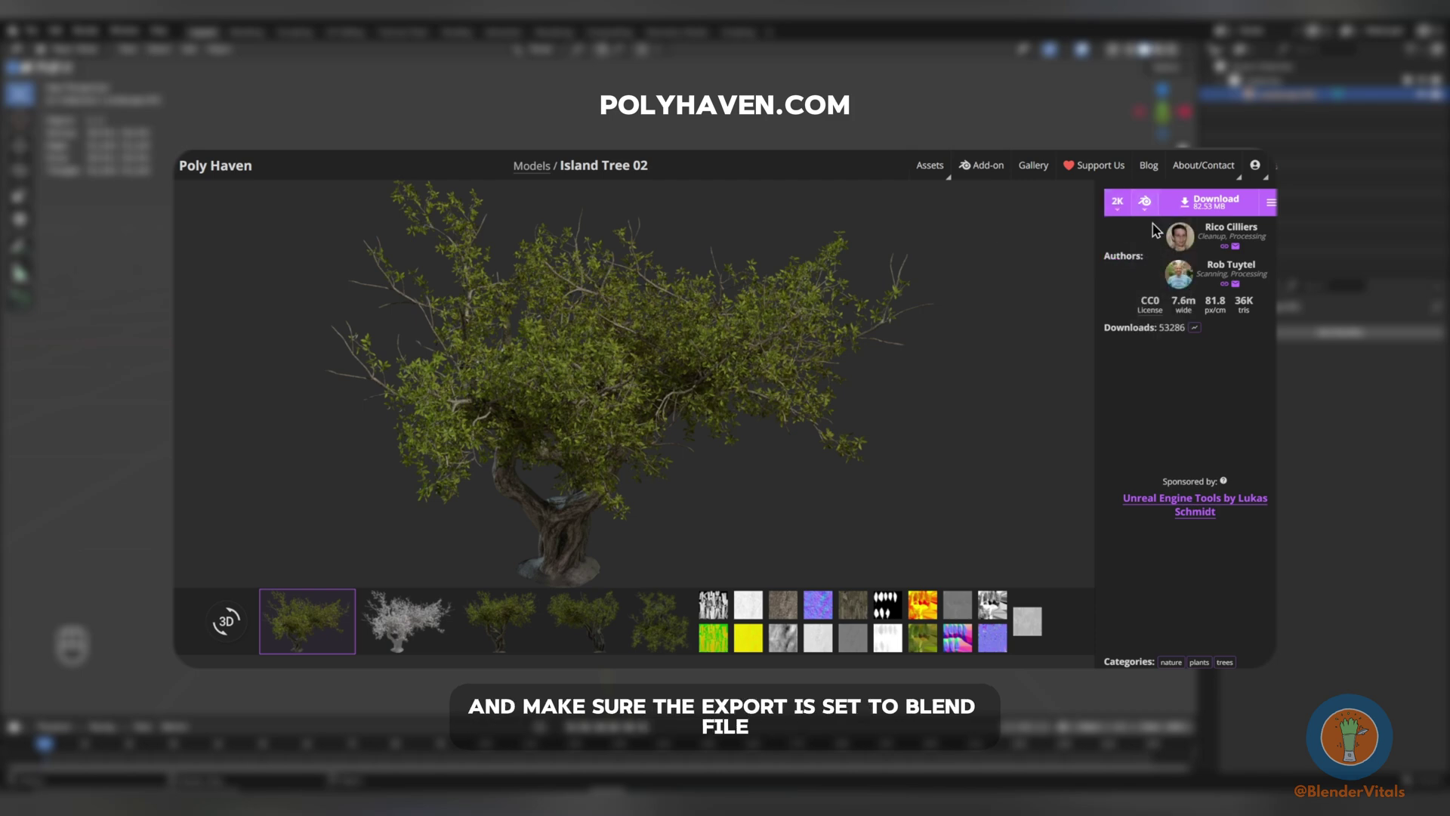
left_click(1200, 203)
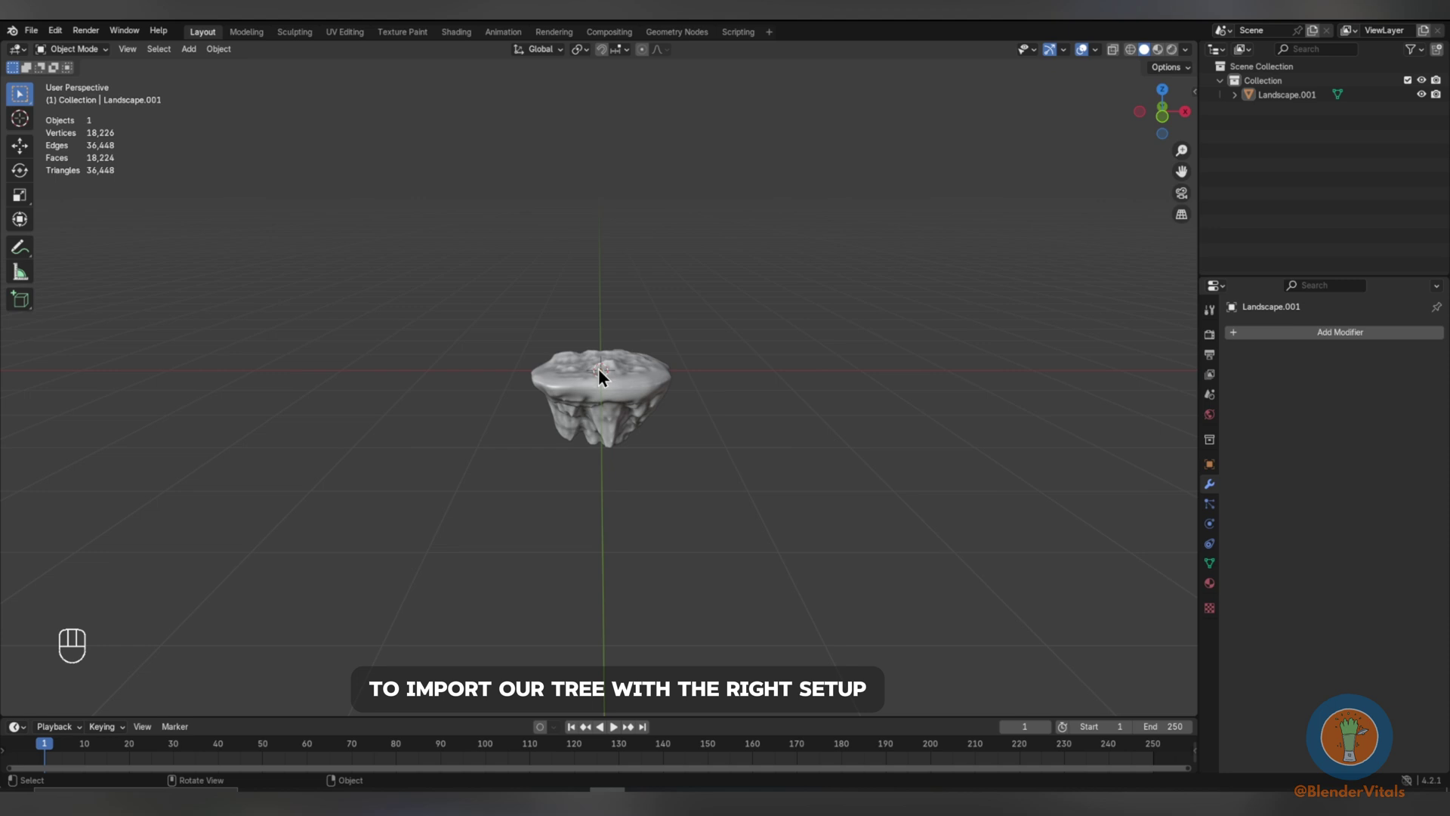
Append all three island_tree_02 collections from island_tree_02_2k.blend, then deselect the tree.
left_click(30, 30)
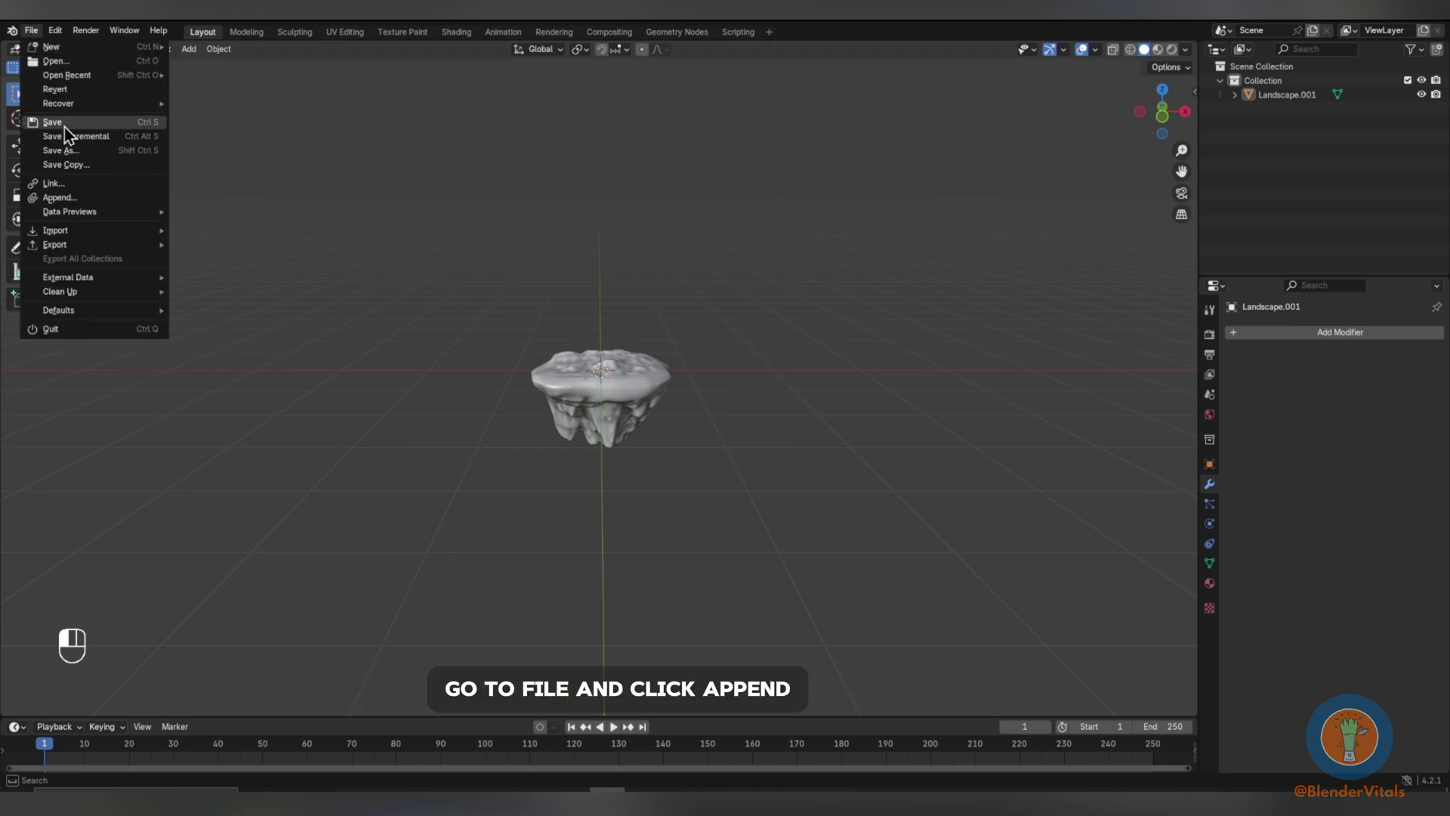
left_click(62, 198)
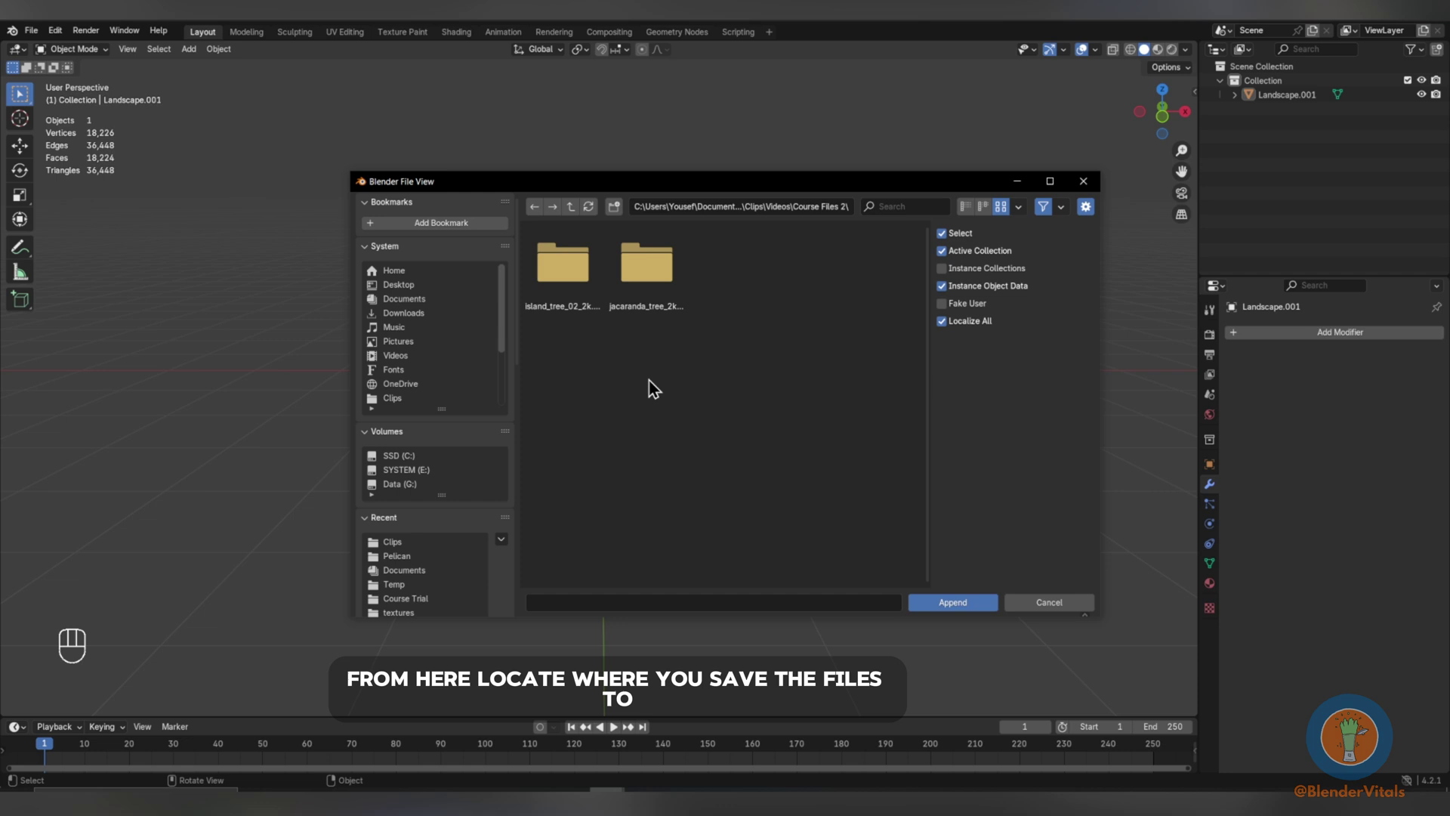
double_click(564, 275)
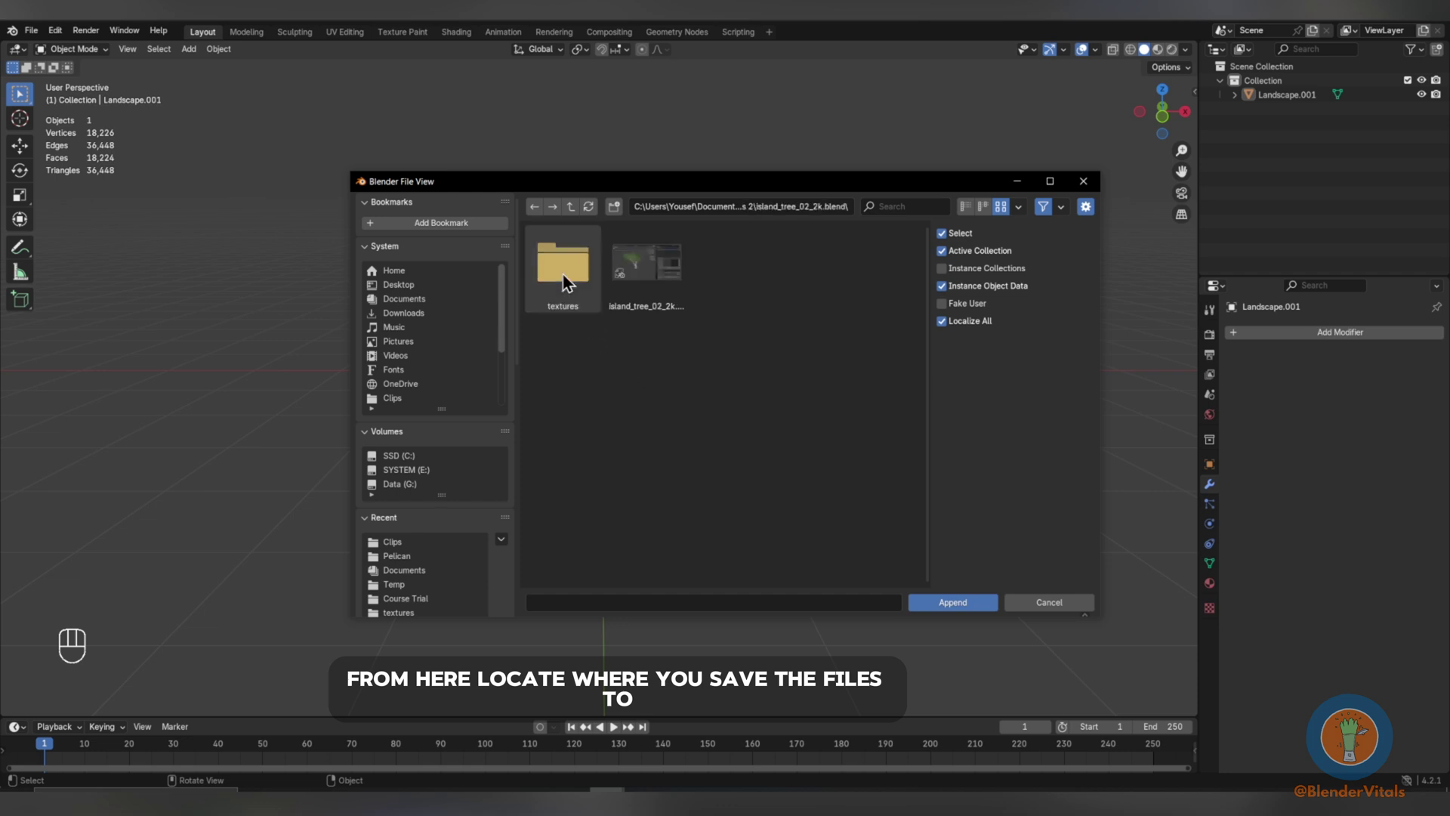
double_click(654, 278)
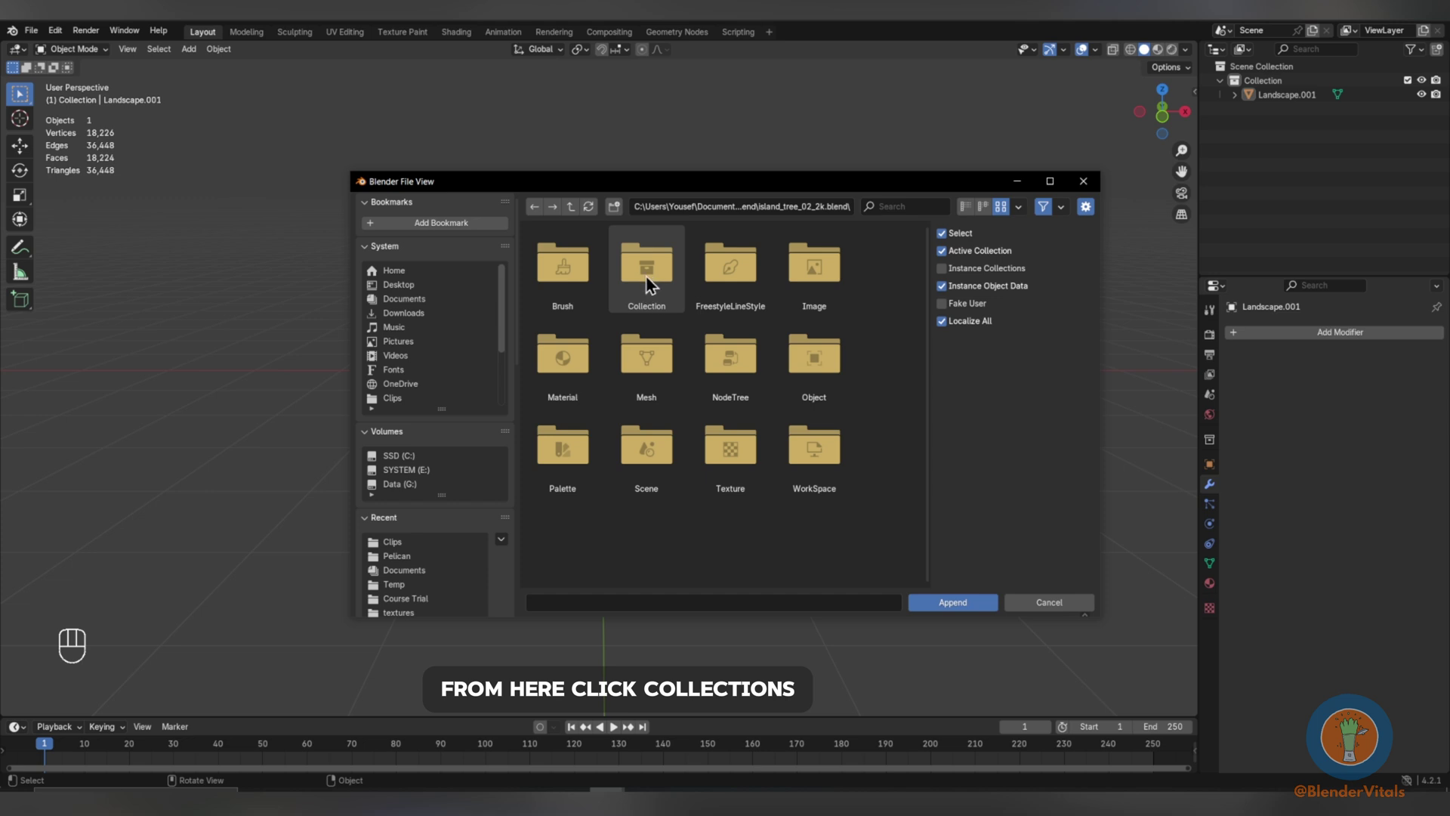
double_click(647, 283)
left_click_drag(721, 345, 580, 281)
left_click(980, 602)
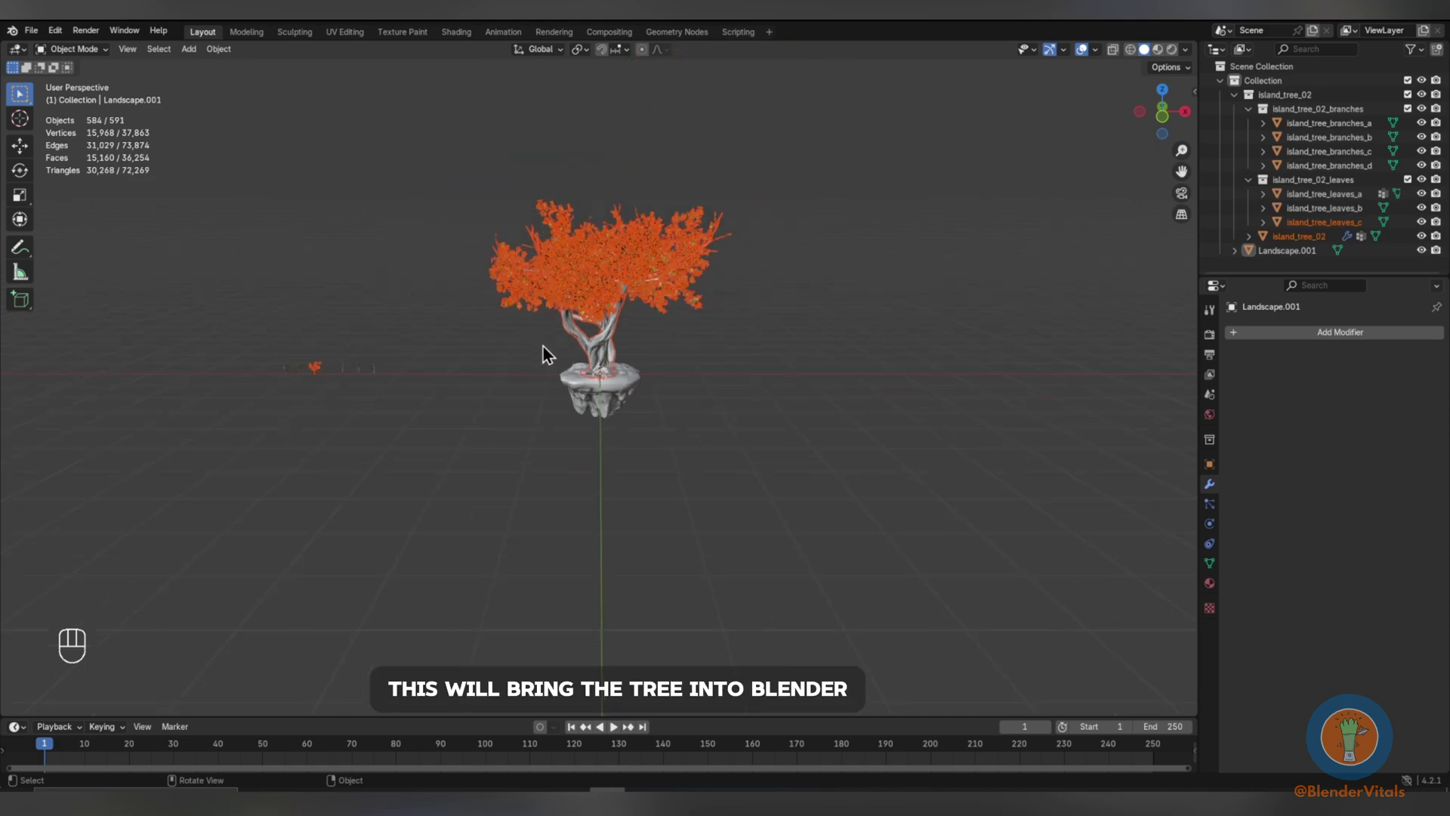
left_click(543, 347)
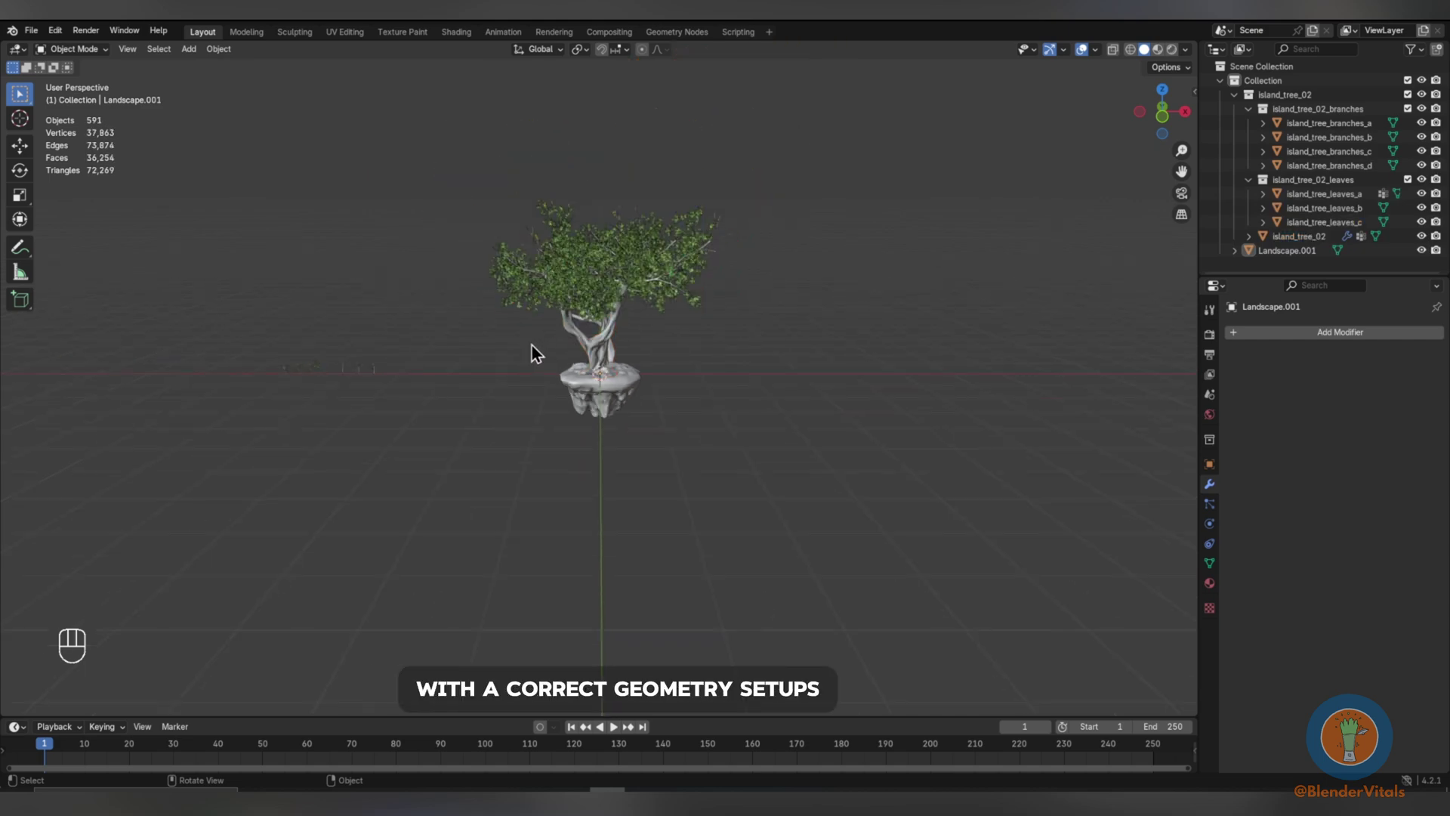
Hide the tree's branches and leaves collections from both viewport and render.
left_click_drag(236, 380, 216, 397)
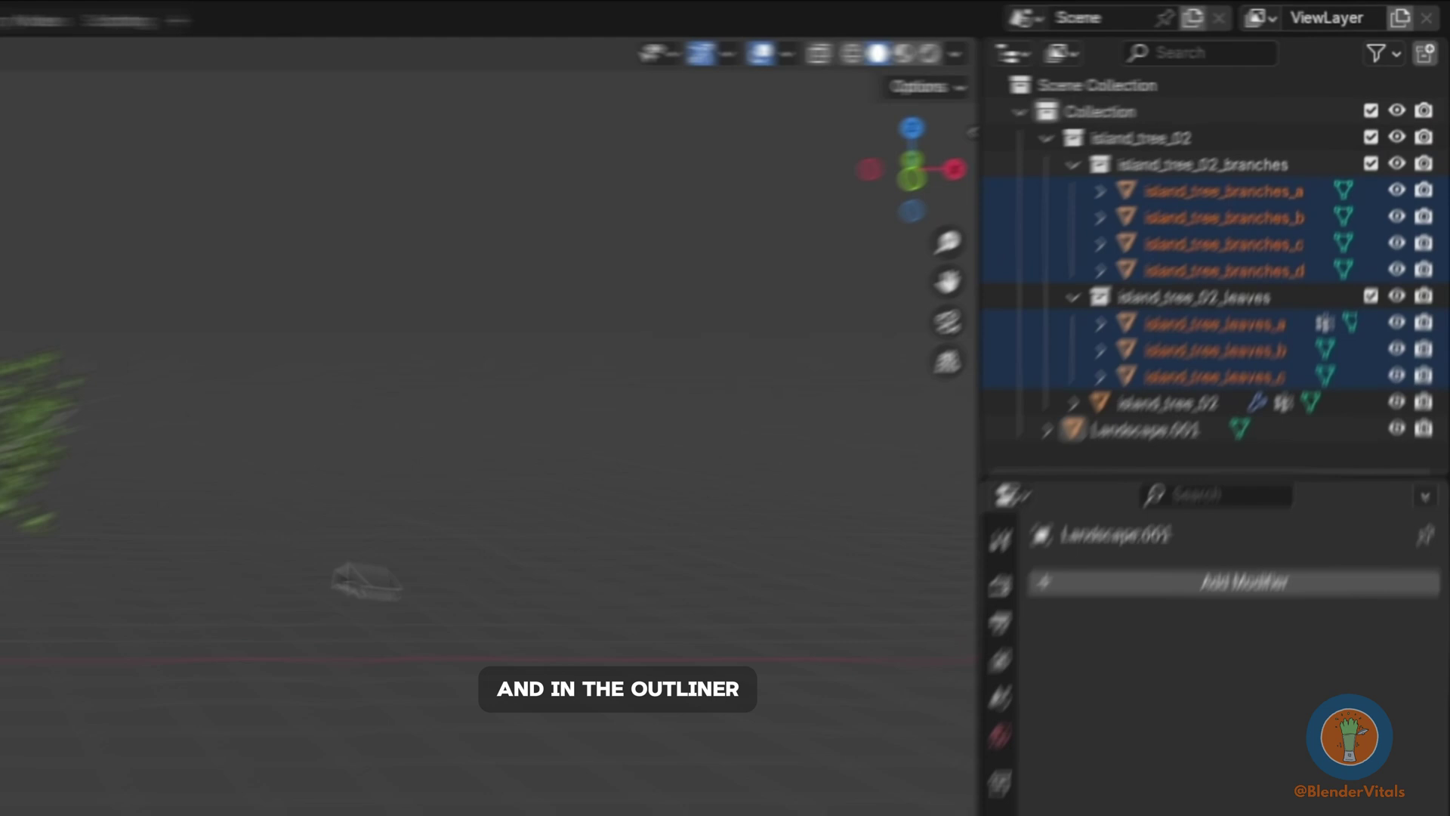
left_click(1394, 170)
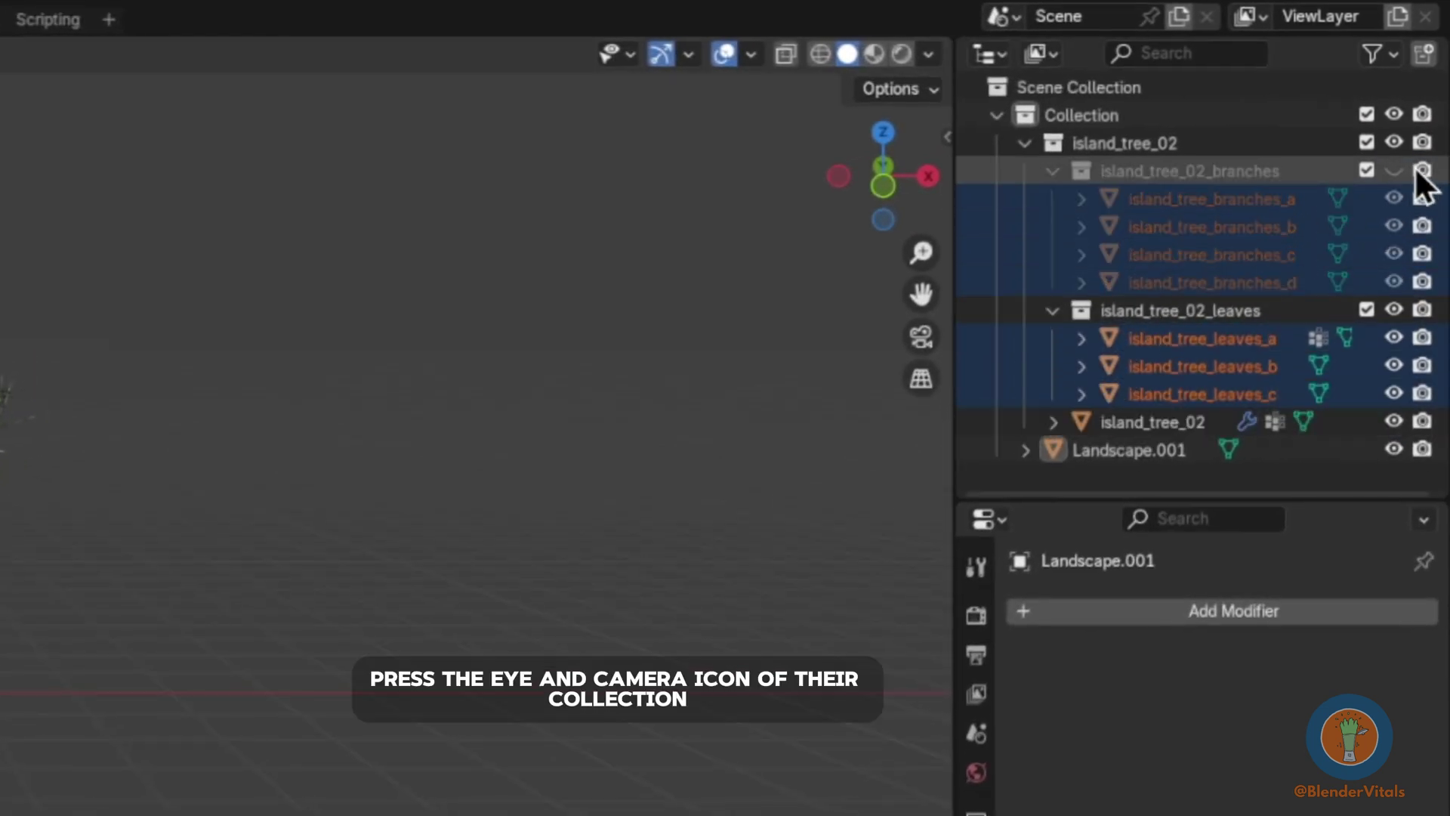
left_click(1422, 170)
left_click(1394, 310)
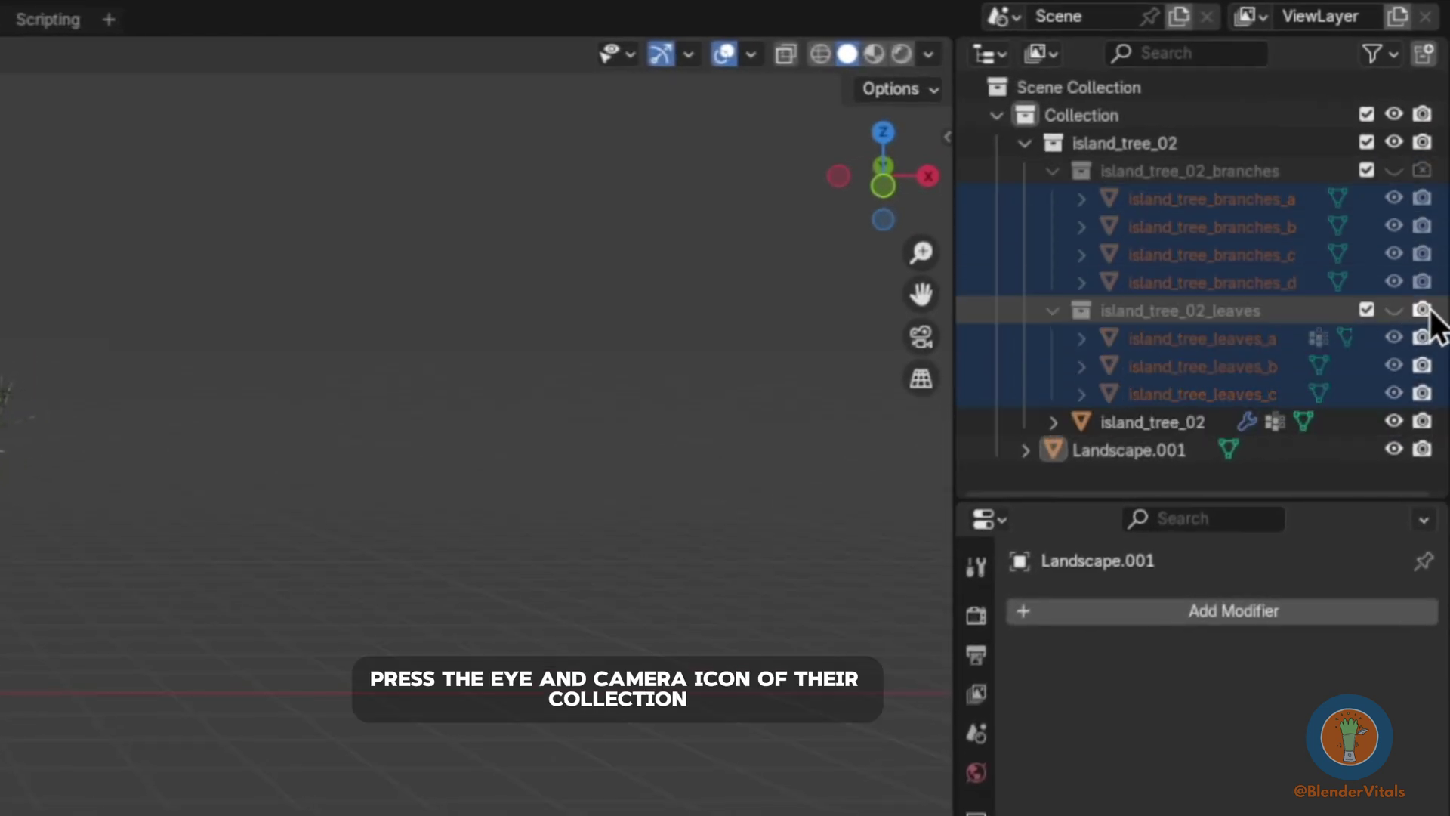
left_click(1425, 309)
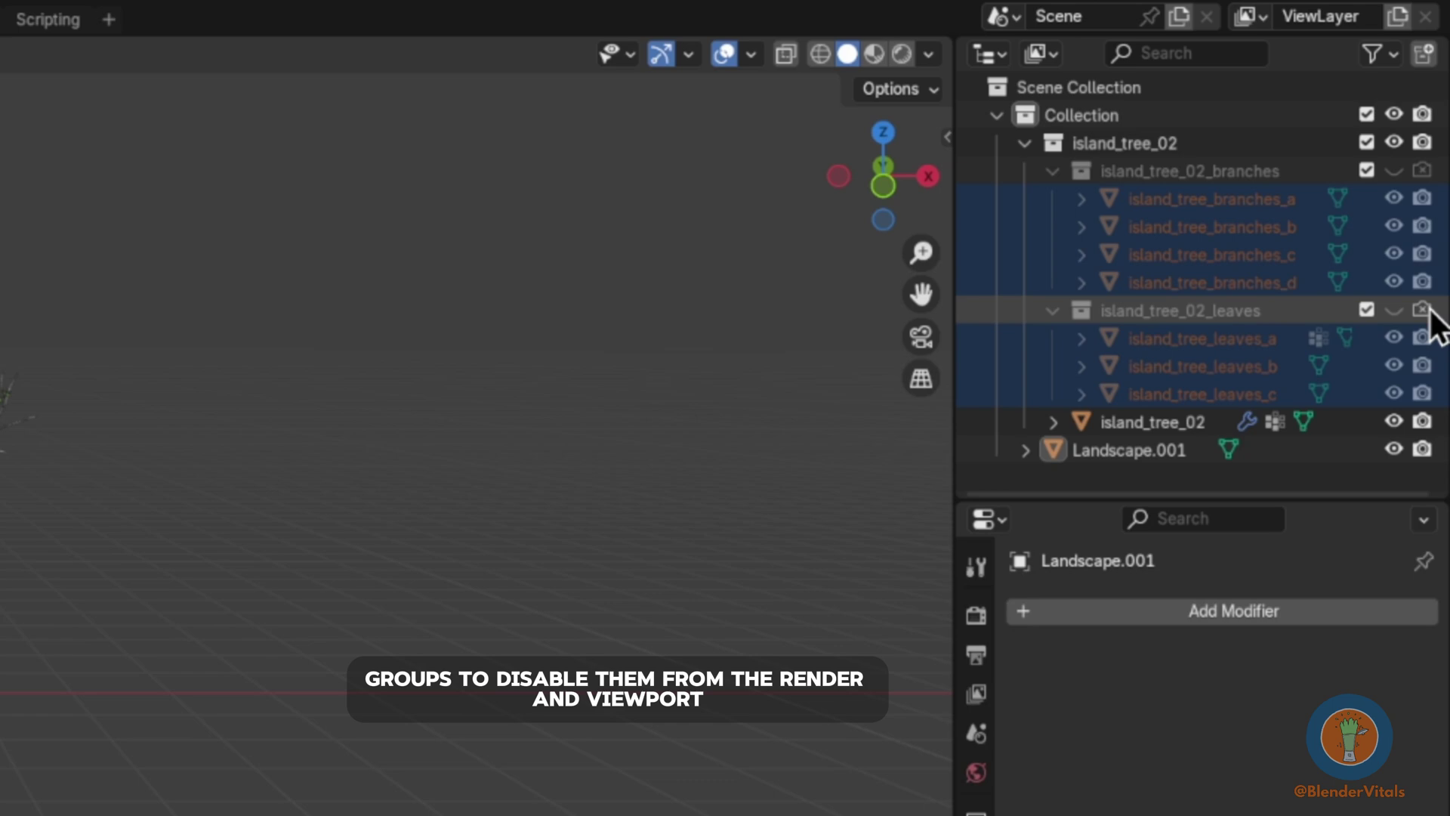
Scale the tree up and raise it along Z onto the island.
key("s")
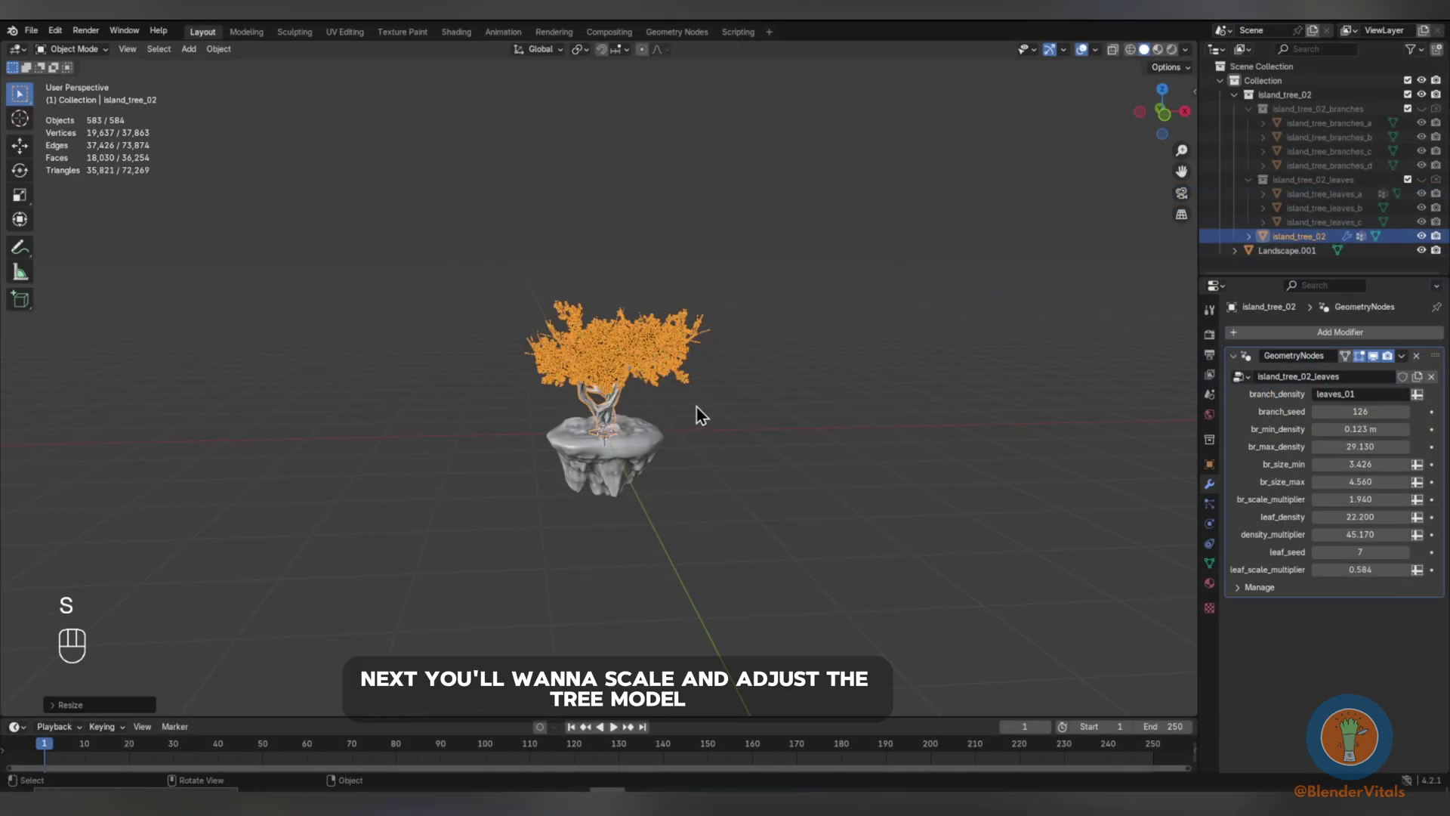
left_click(711, 420)
key("g")
key("z")
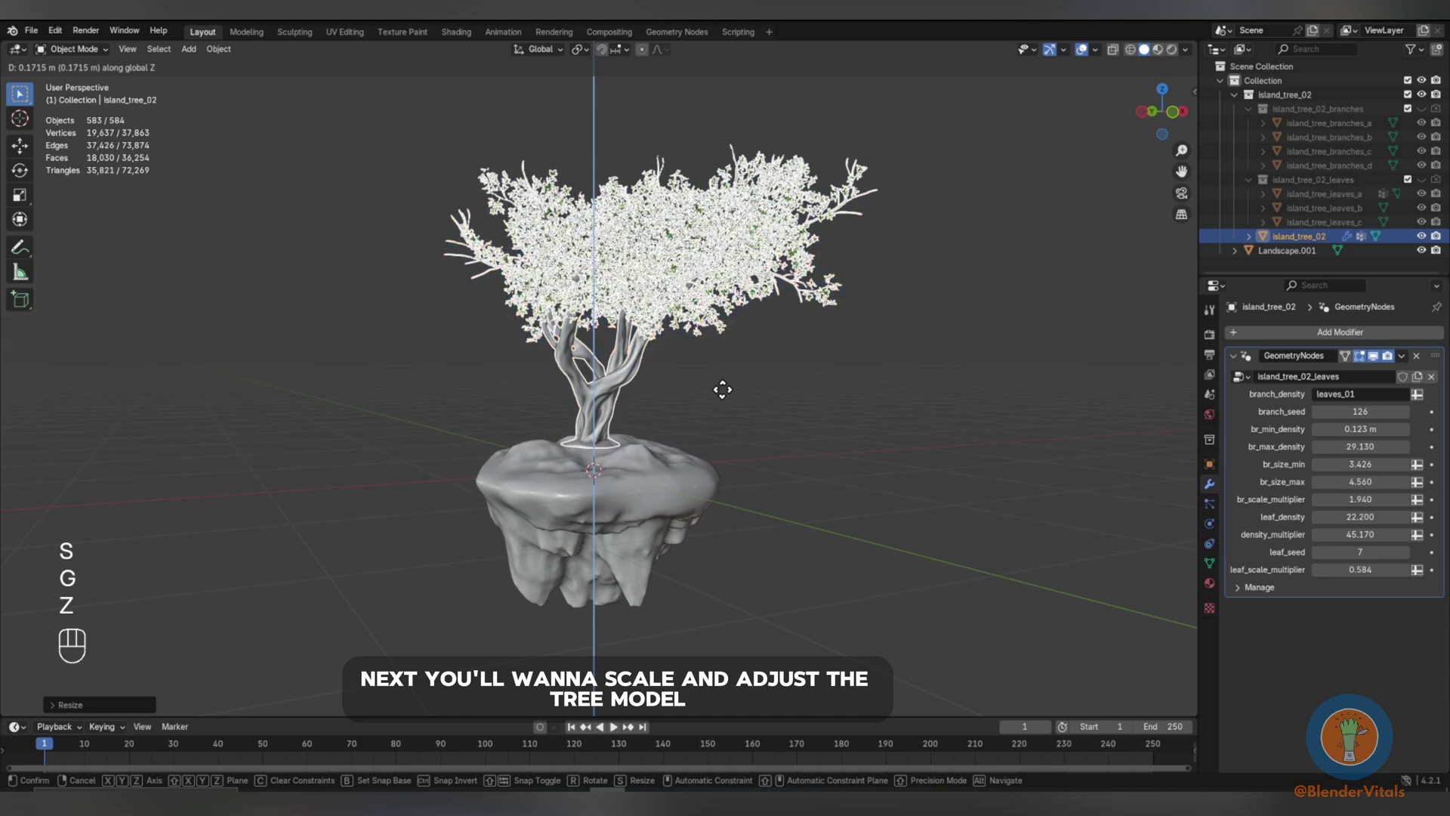
left_click(721, 395)
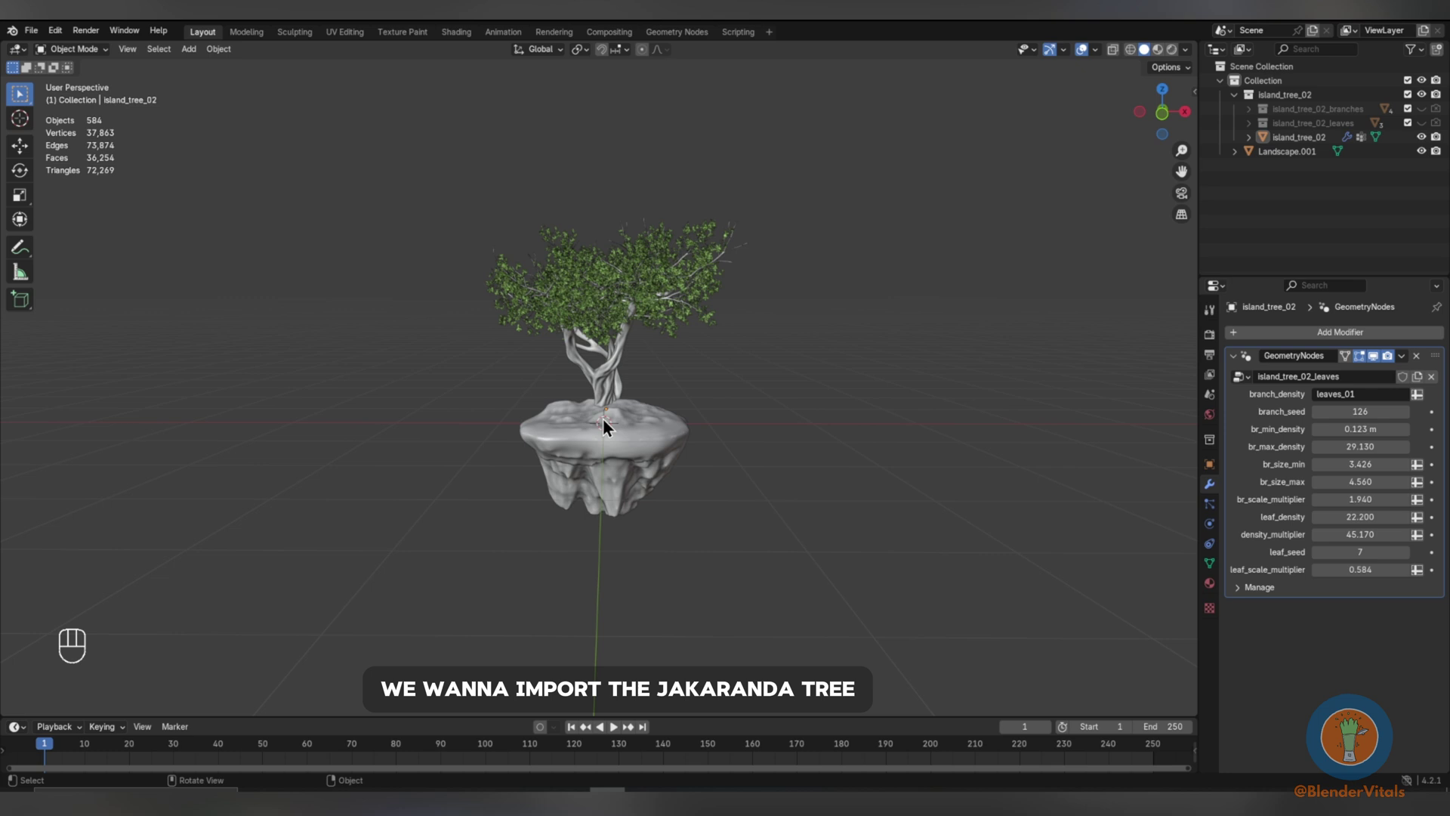
Append the tree.016 mesh from jacaranda_tree_2k.blend and zoom out to see it.
left_click(31, 30)
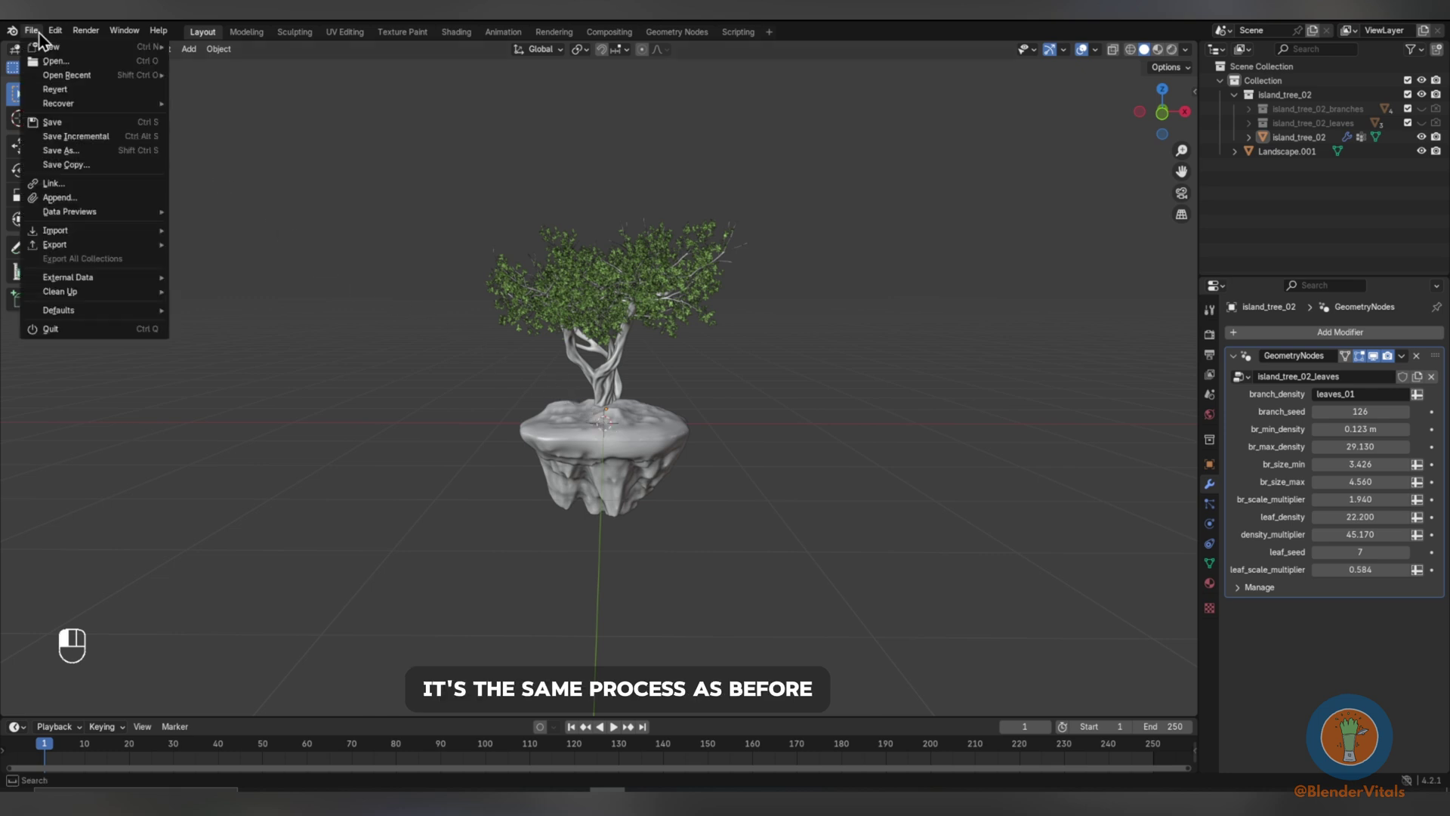
left_click(62, 189)
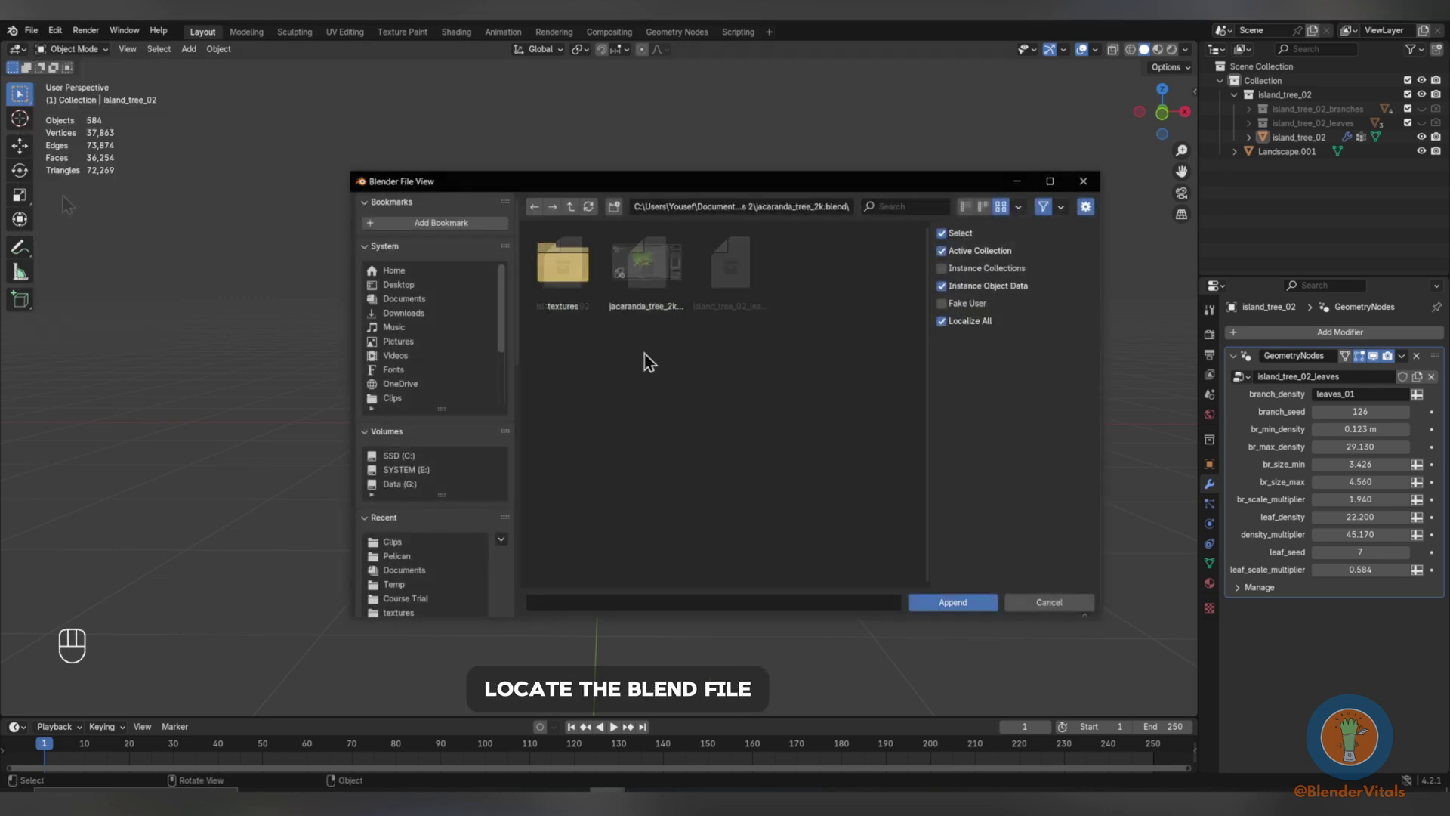
double_click(650, 284)
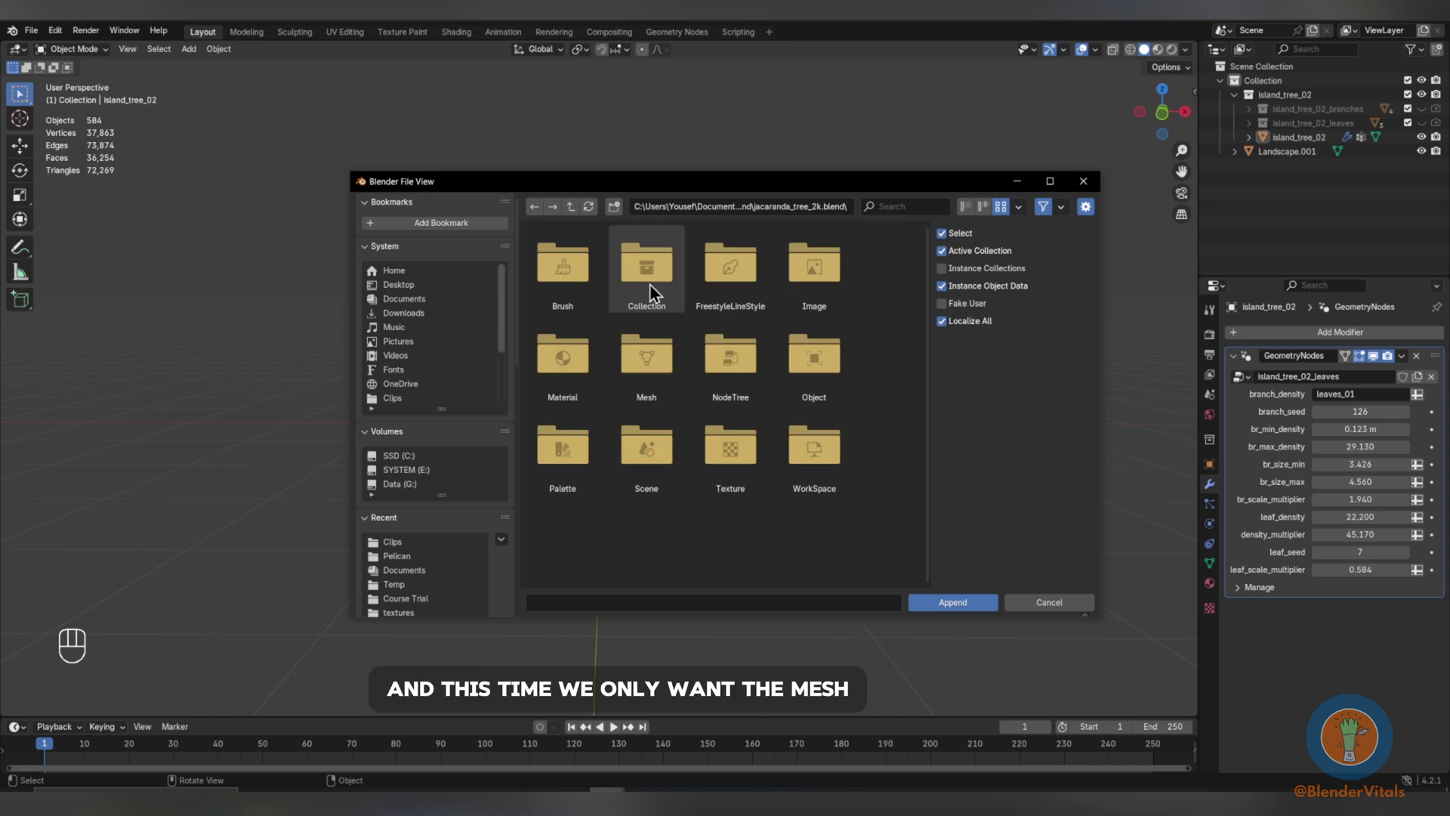
double_click(647, 370)
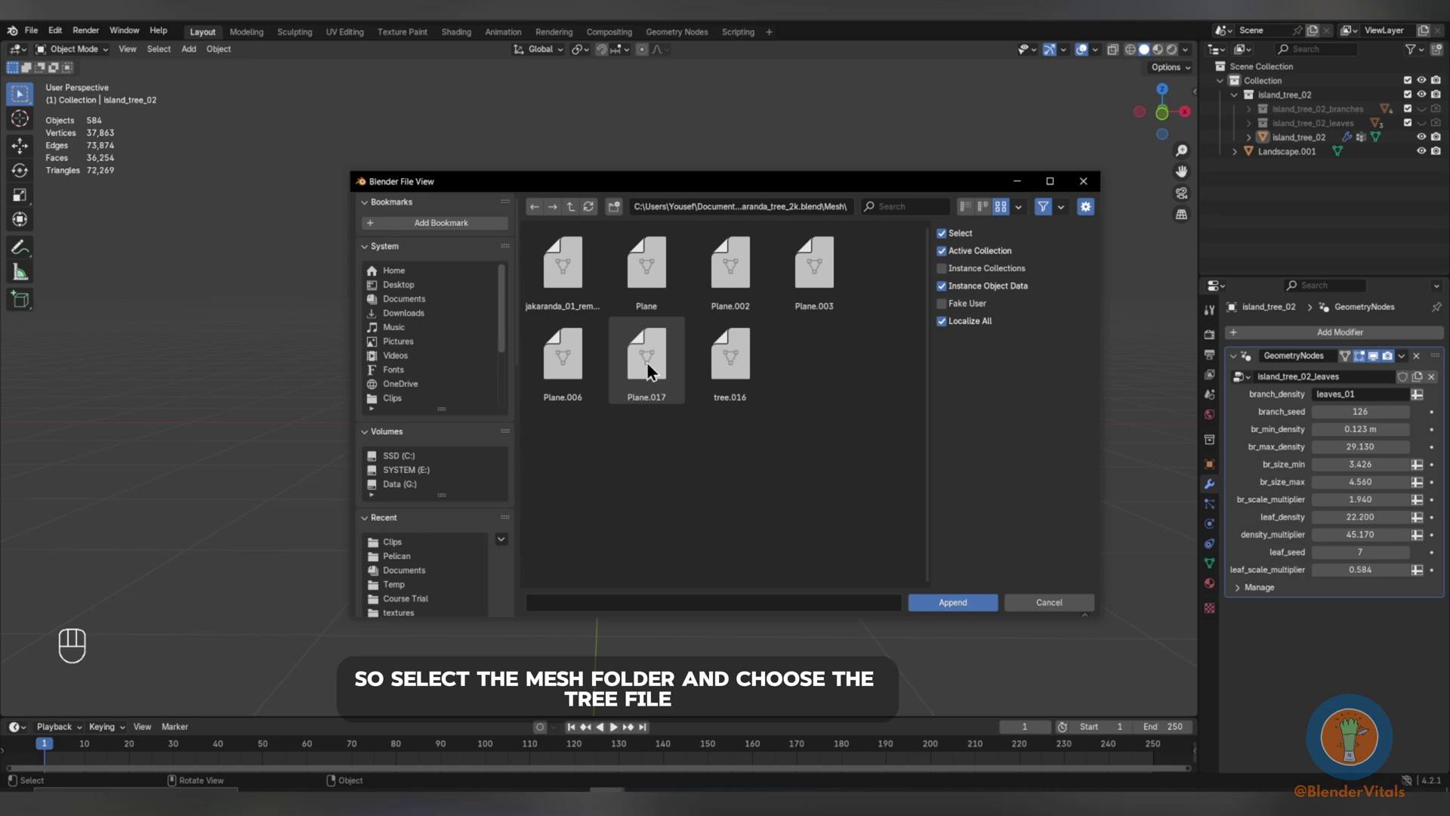
double_click(719, 358)
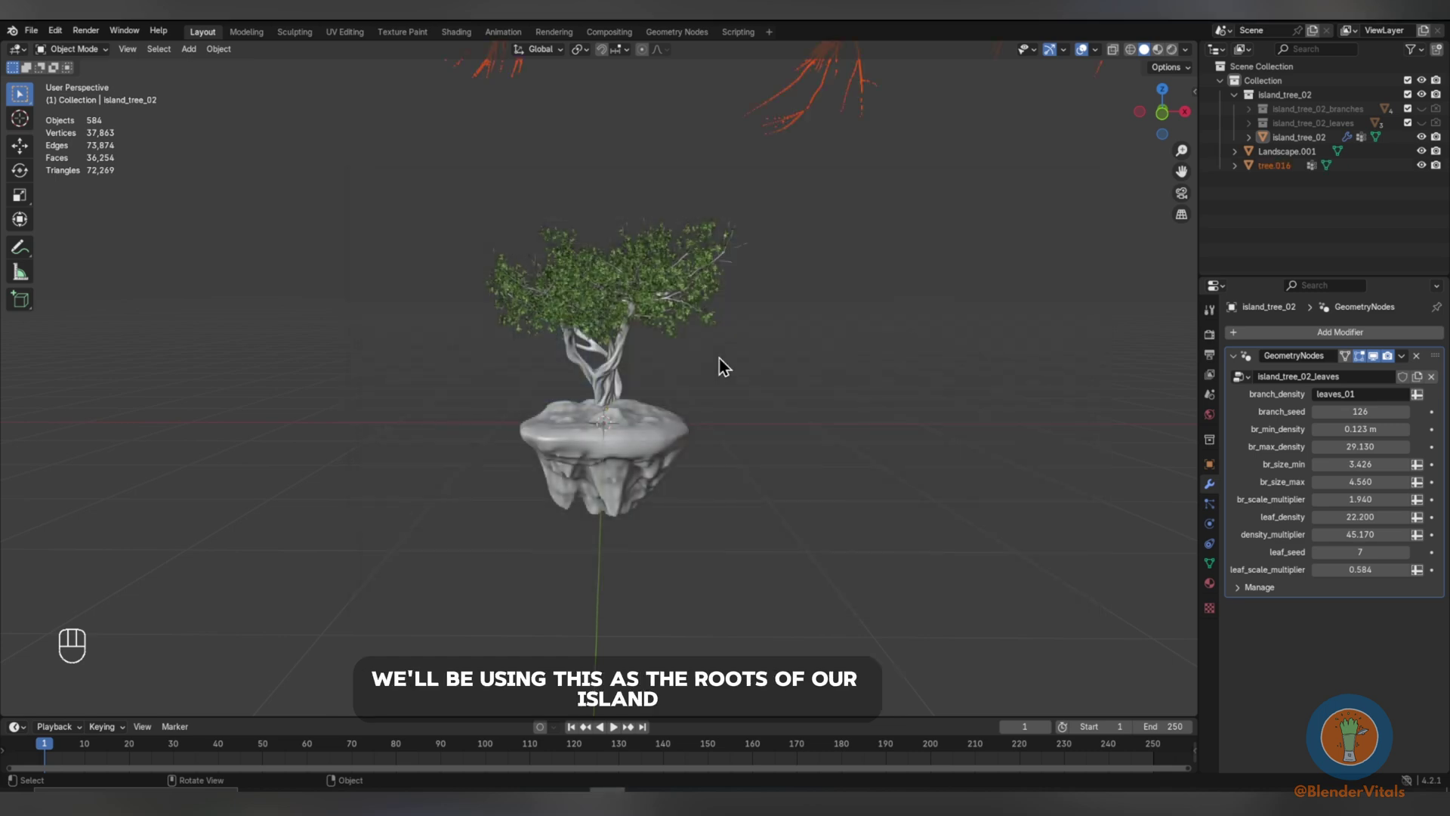
scroll(719, 358, "down", 5)
scroll(684, 333, "down", 4)
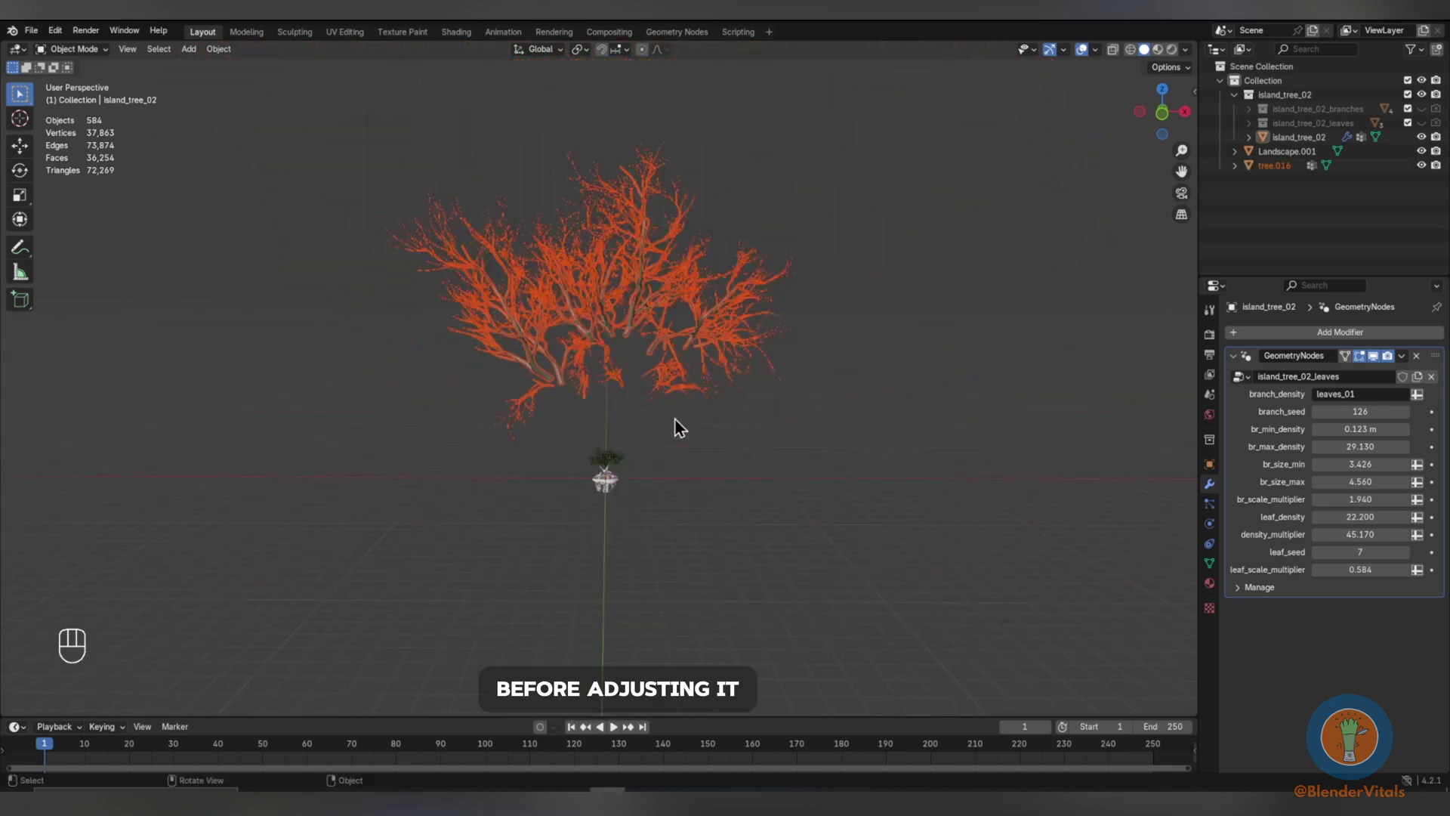
From top view with X-ray on, delete the right half of tree.016's vertices.
key("KP_7")
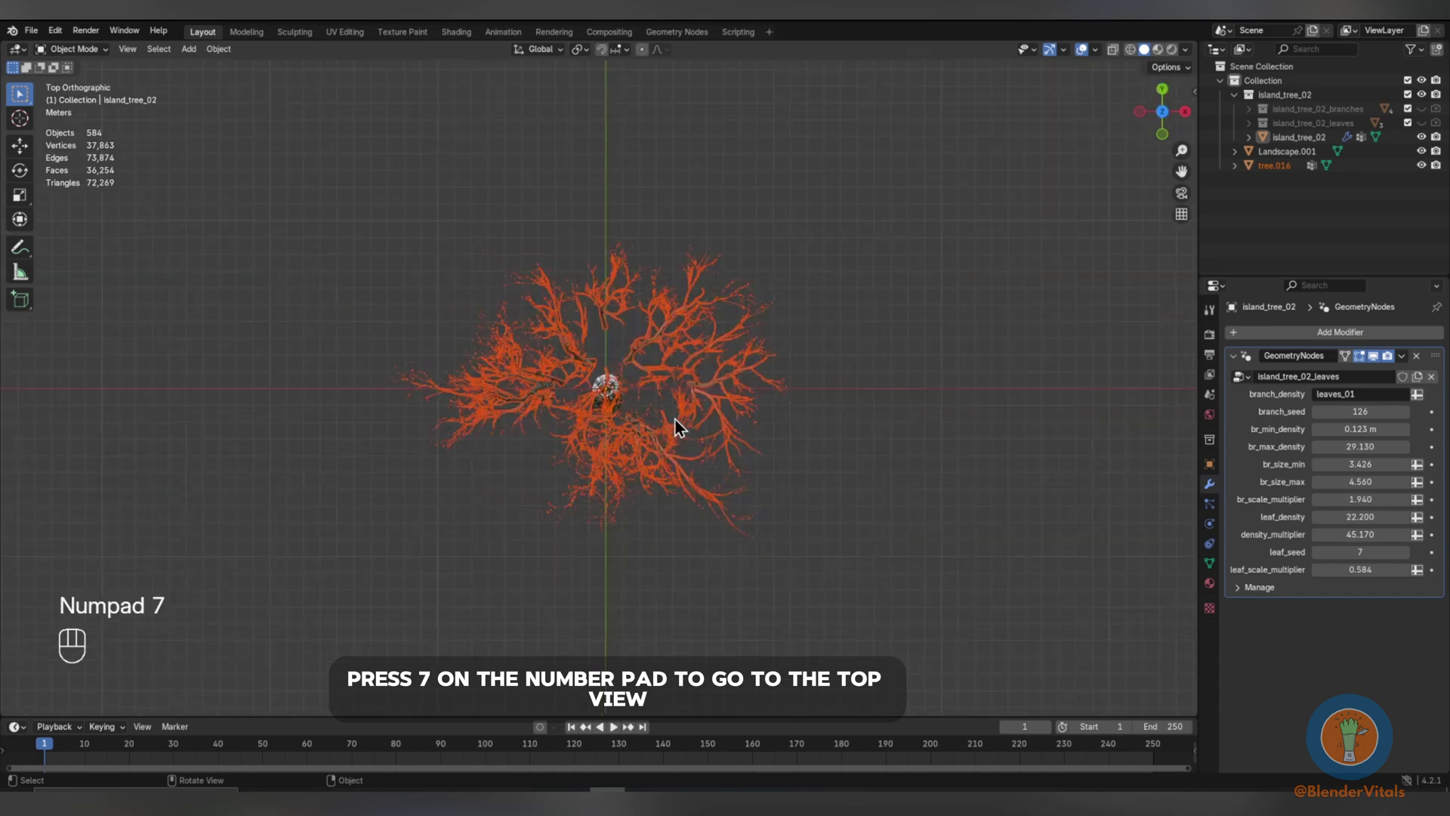
left_click(674, 420)
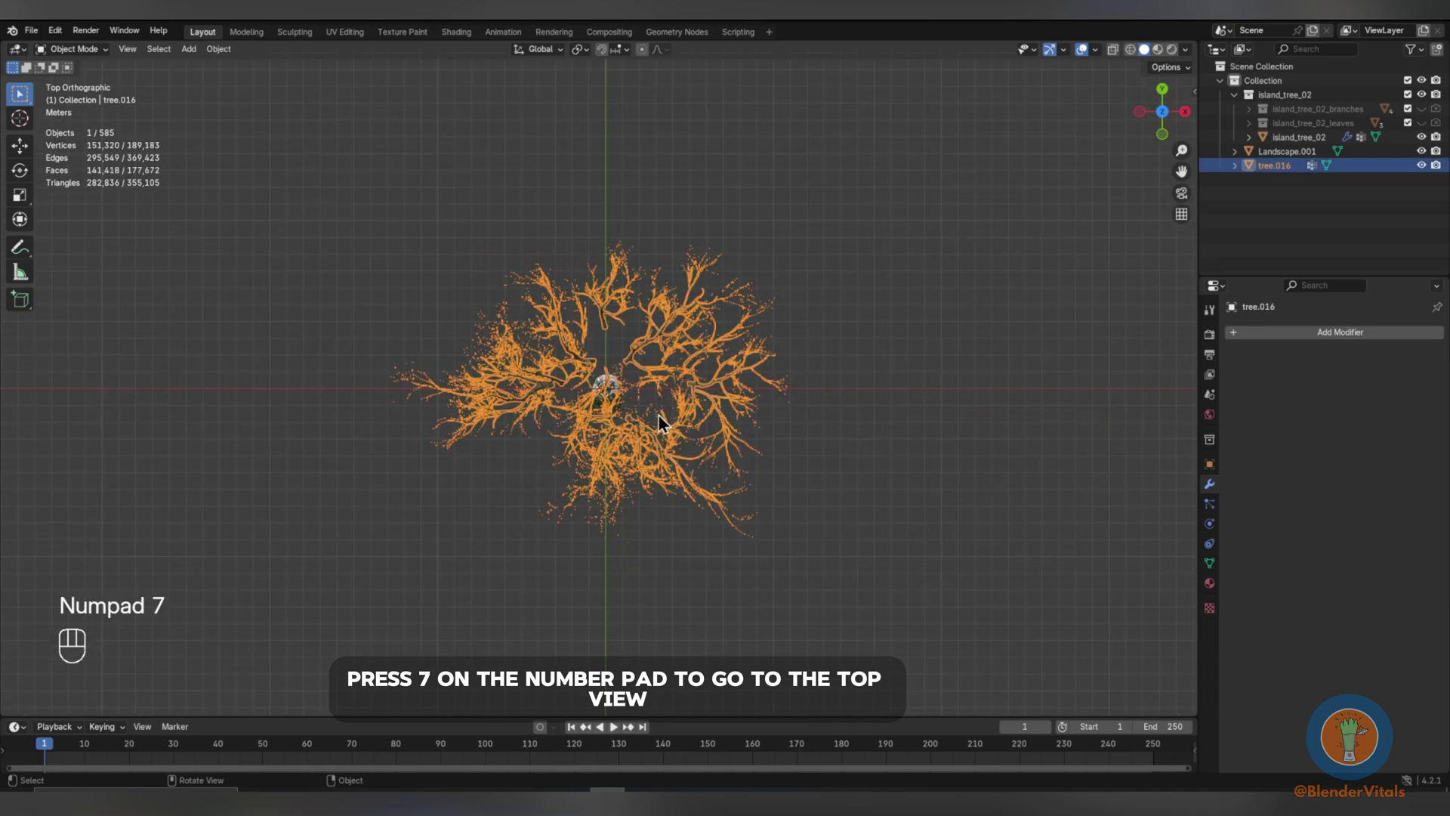
key("Tab")
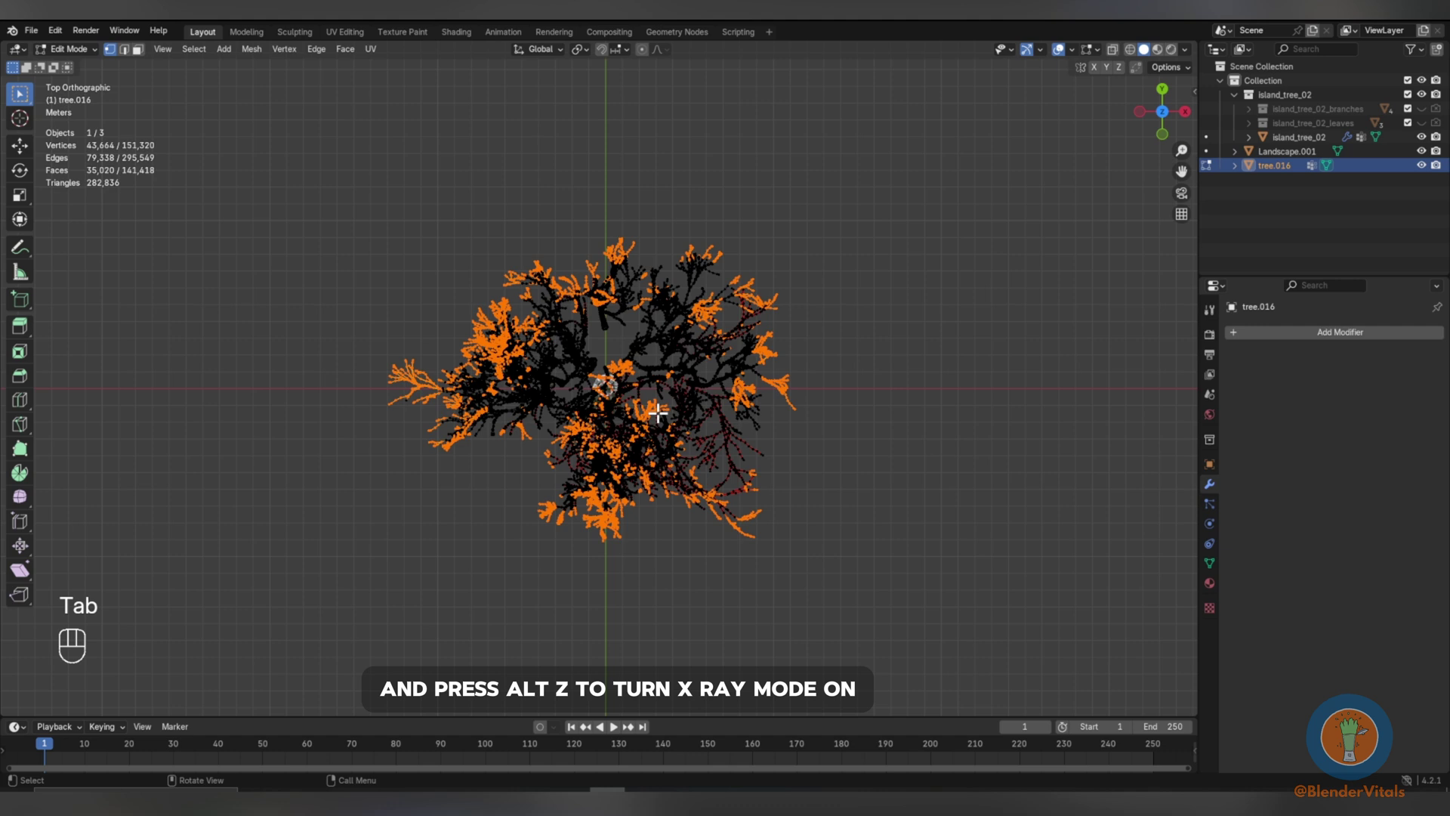
key("alt+z")
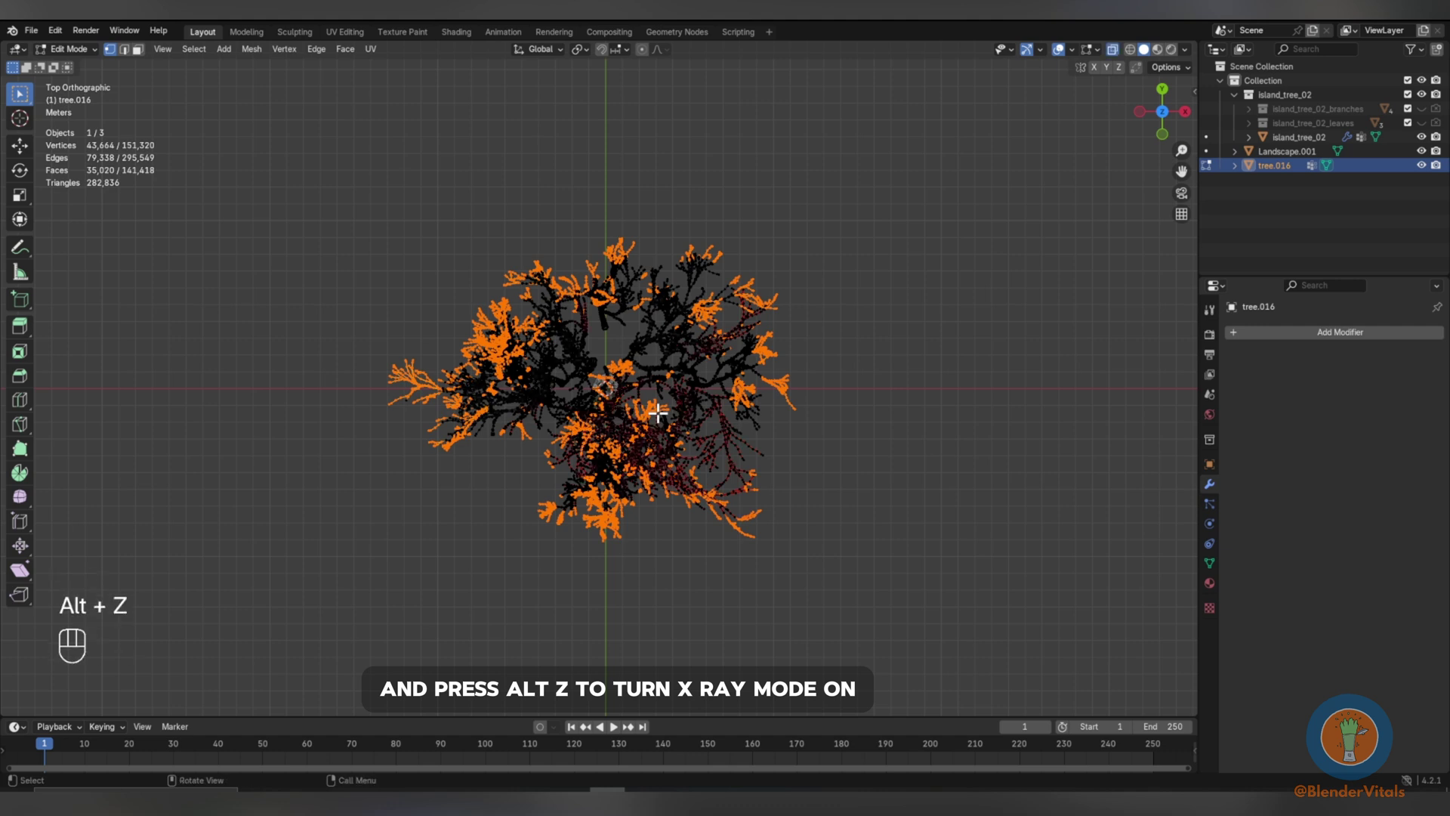
left_click_drag(609, 261, 845, 604)
key("x")
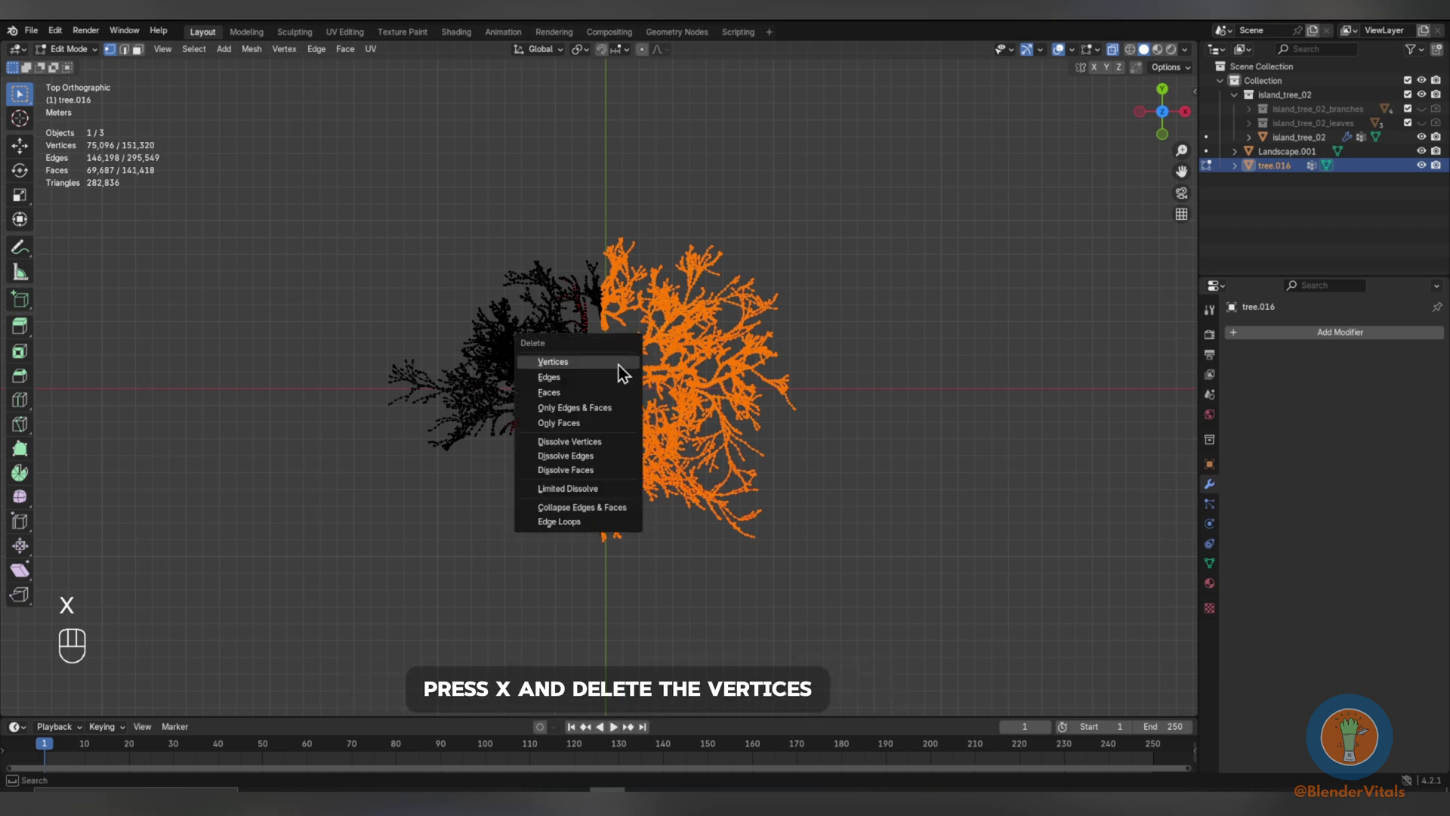
left_click(618, 362)
key("Tab")
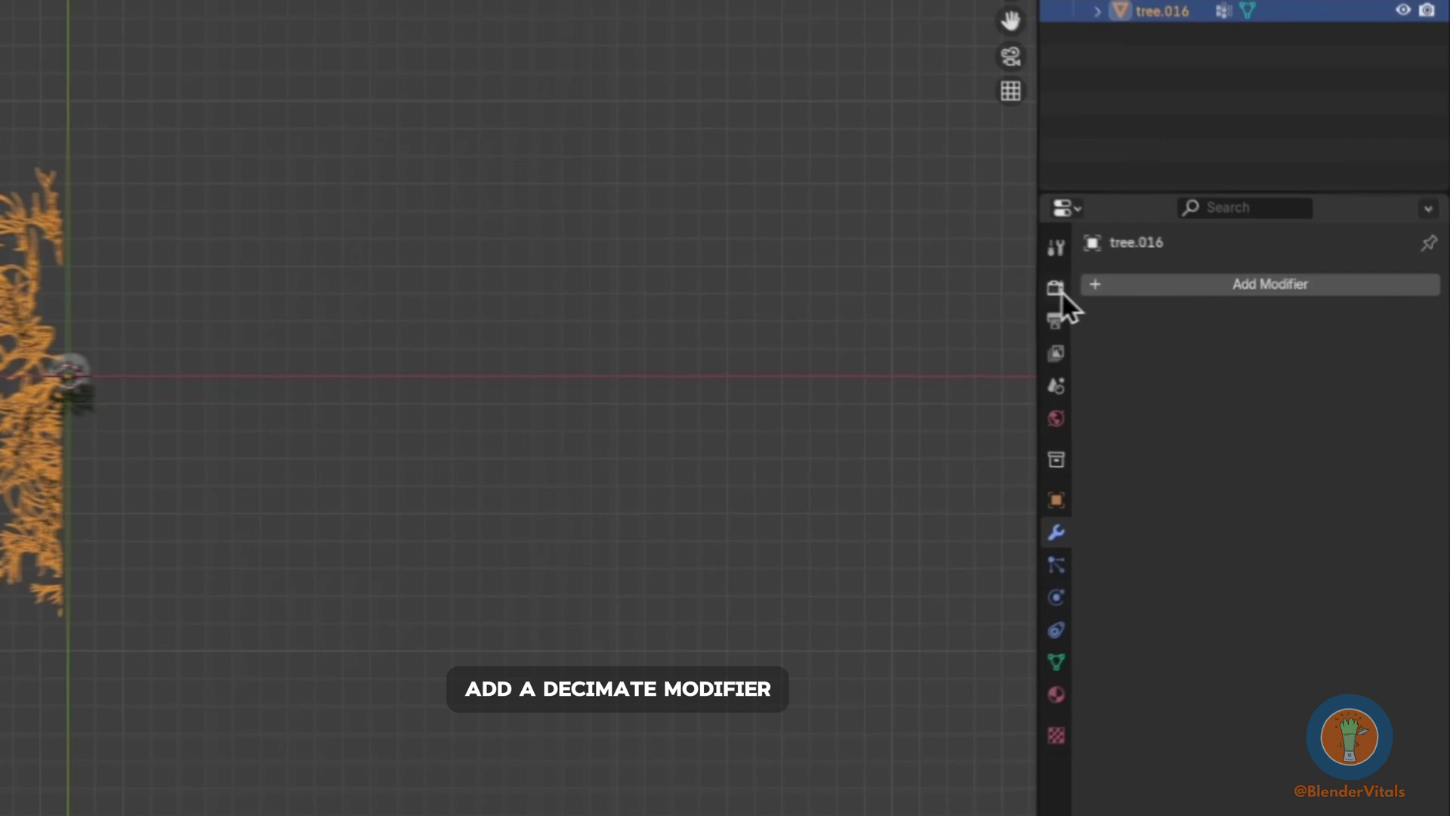
Add a Decimate modifier to tree.016 with ratio 0.3 and apply it.
left_click(1247, 332)
type("dec")
left_click(1089, 316)
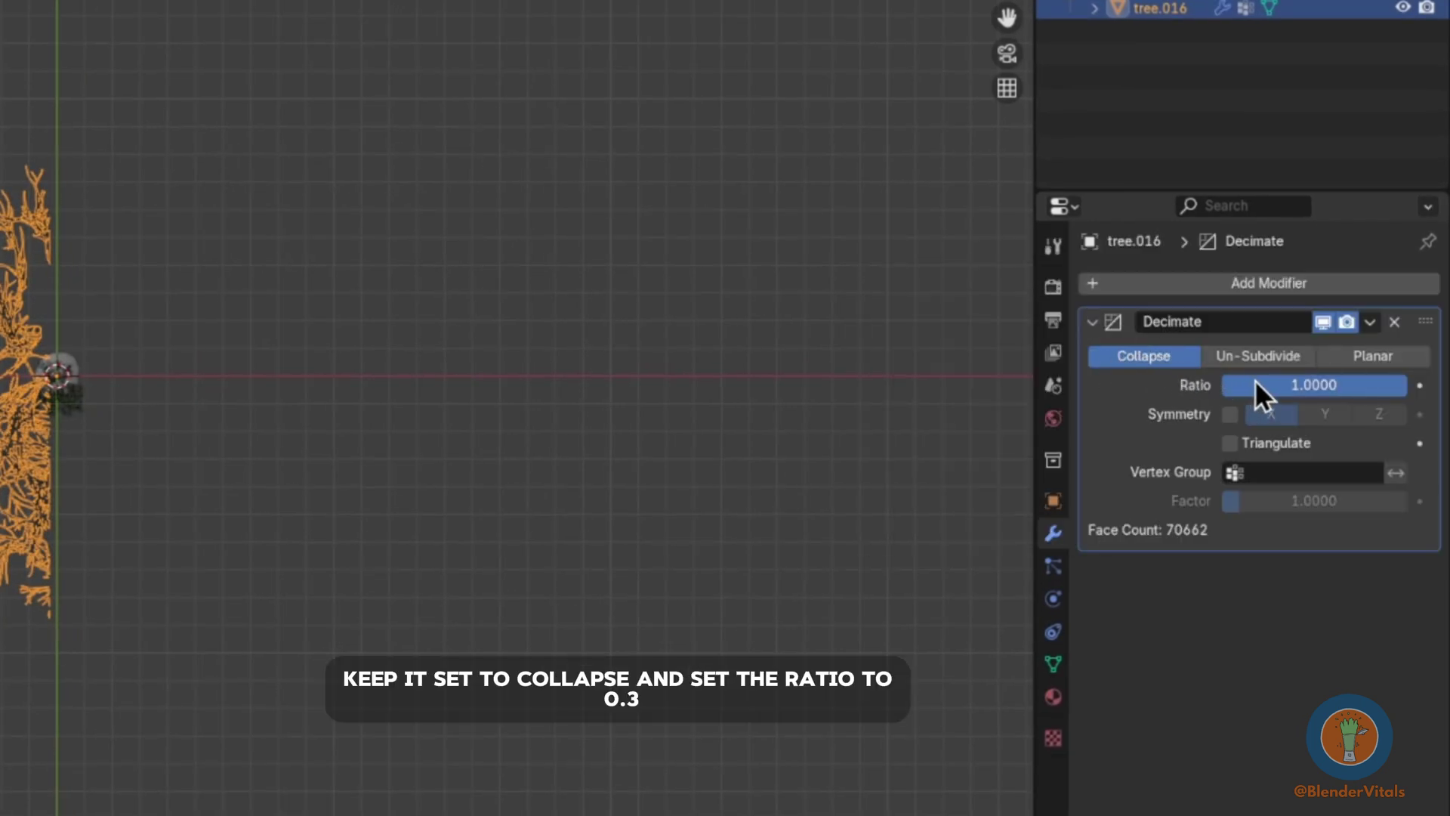
left_click(1275, 384)
type("0.")
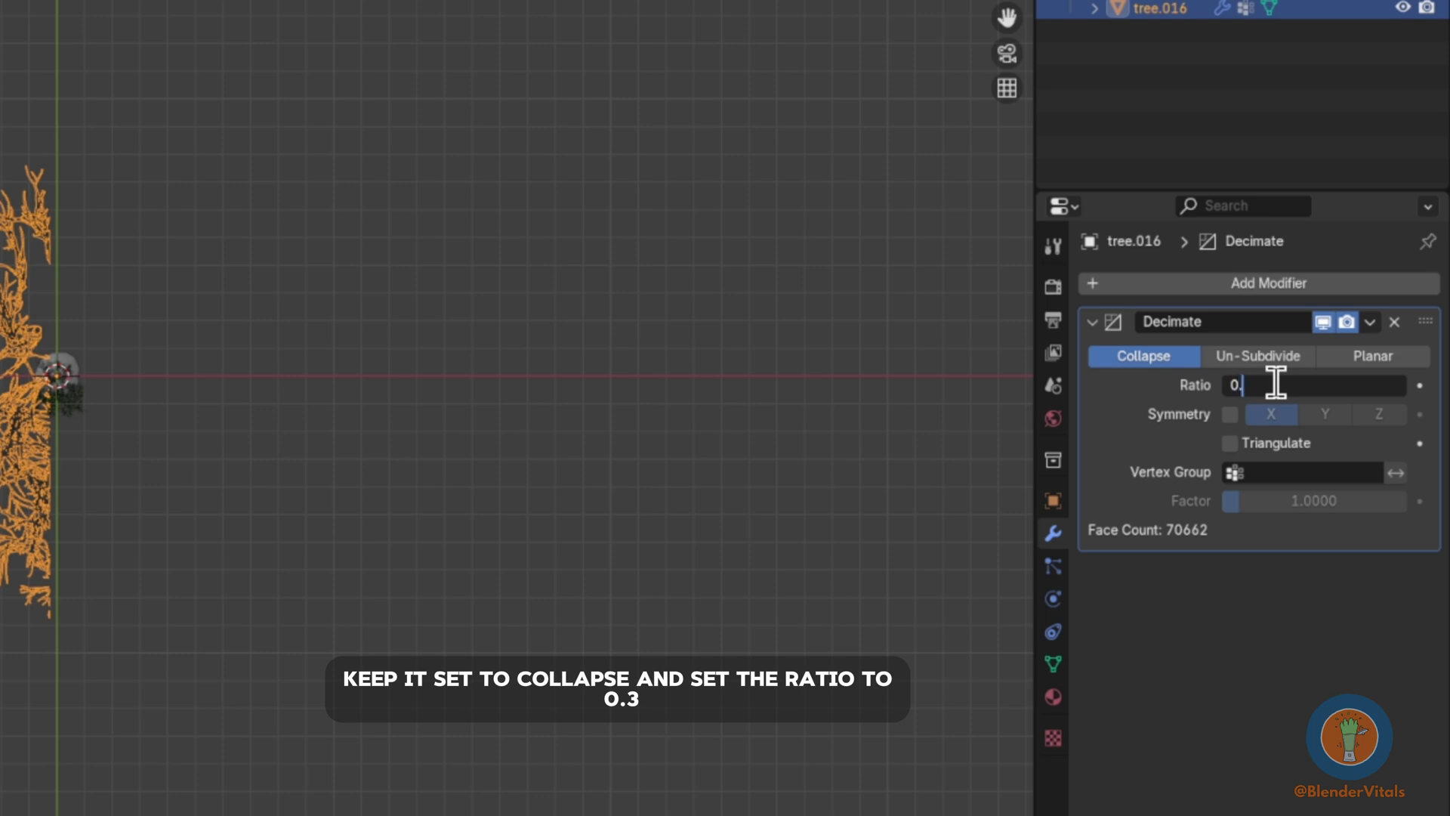
type("3")
key("Return")
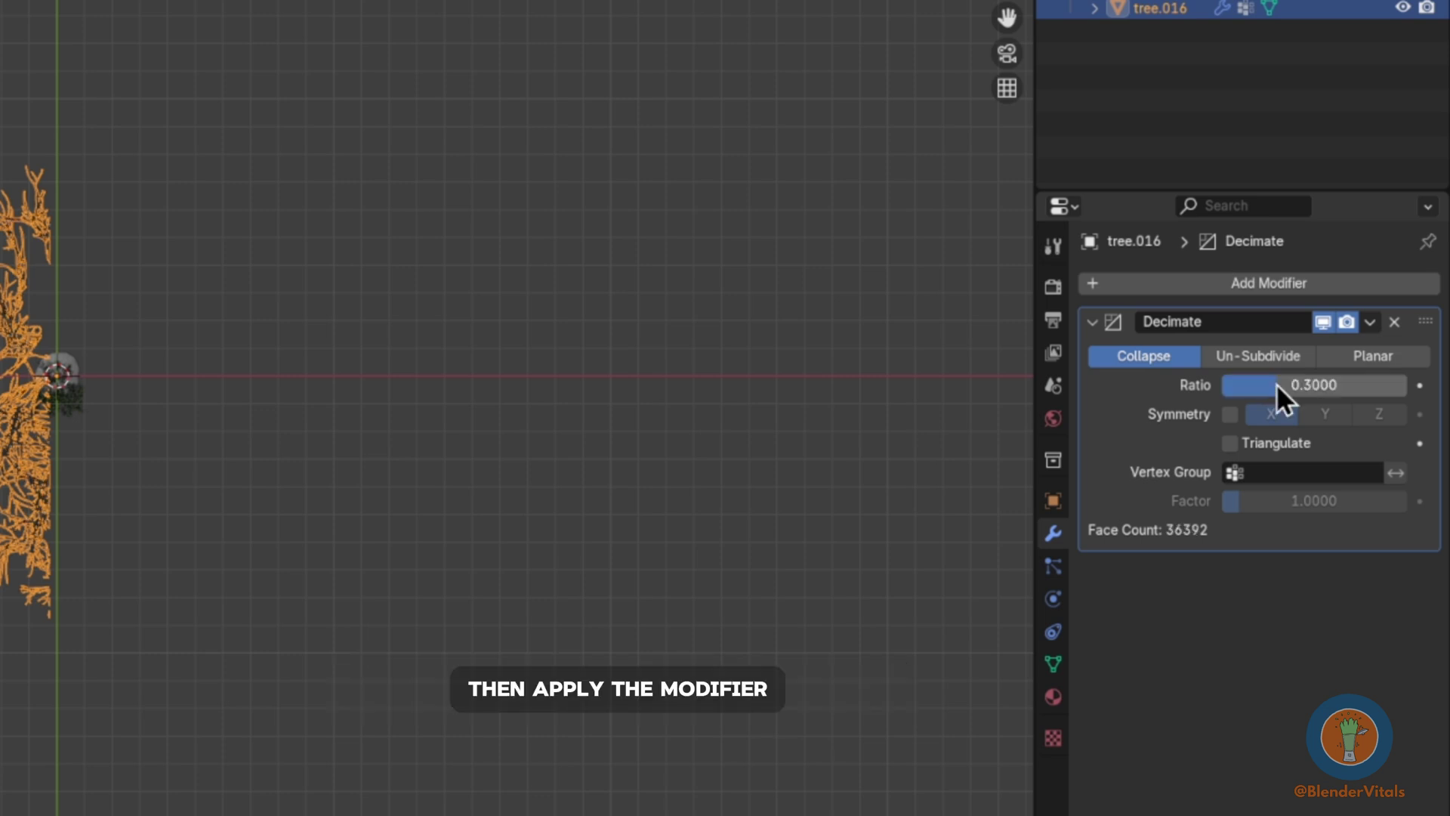
key("ctrl+a")
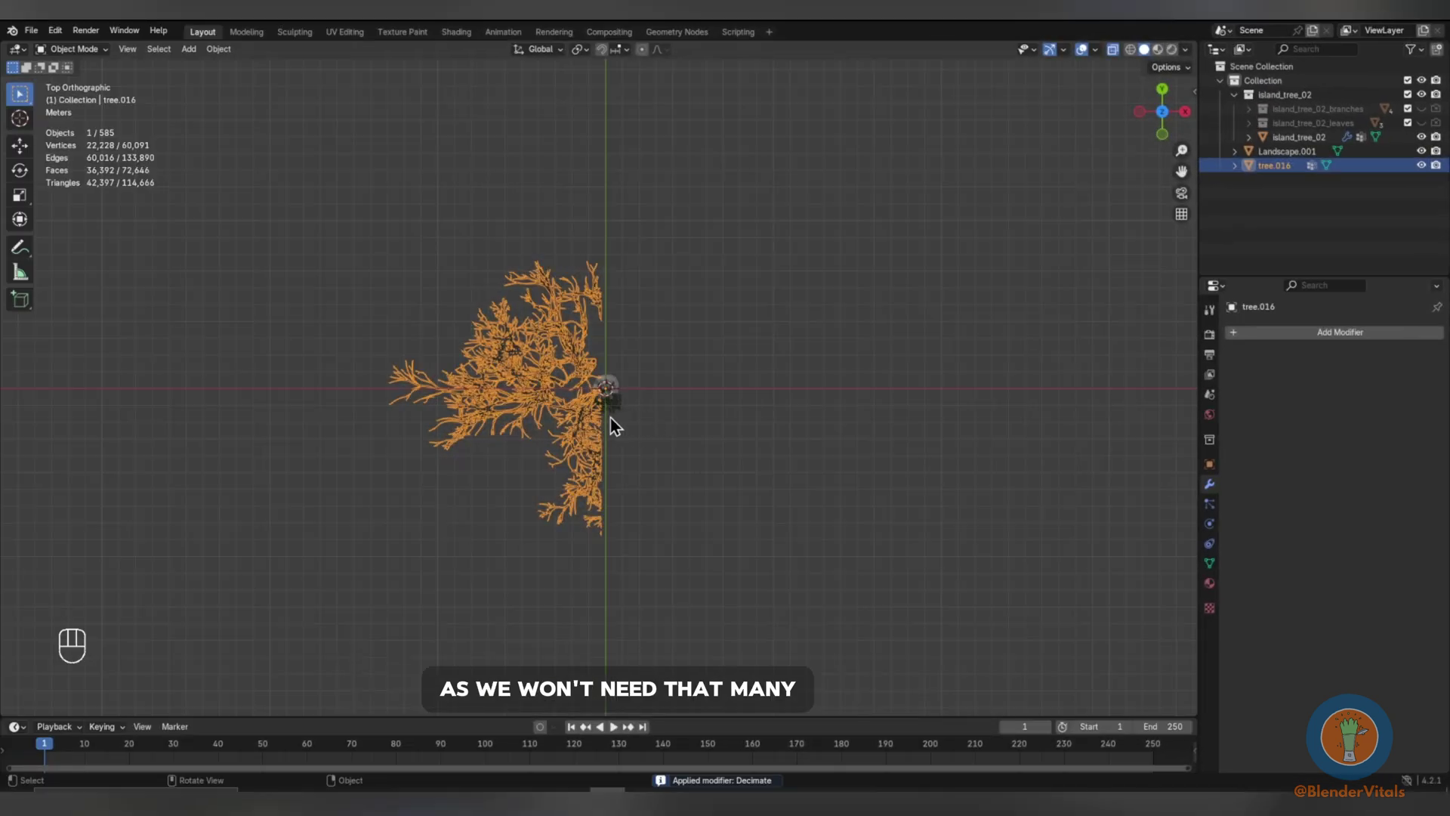
Scale down the branches and rotate them about the X and Z axes.
scroll(609, 364, "down", 5)
middle_click_drag(608, 364, 673, 450)
key("s")
left_click(642, 465)
key("KP_Decimal")
key("alt+z")
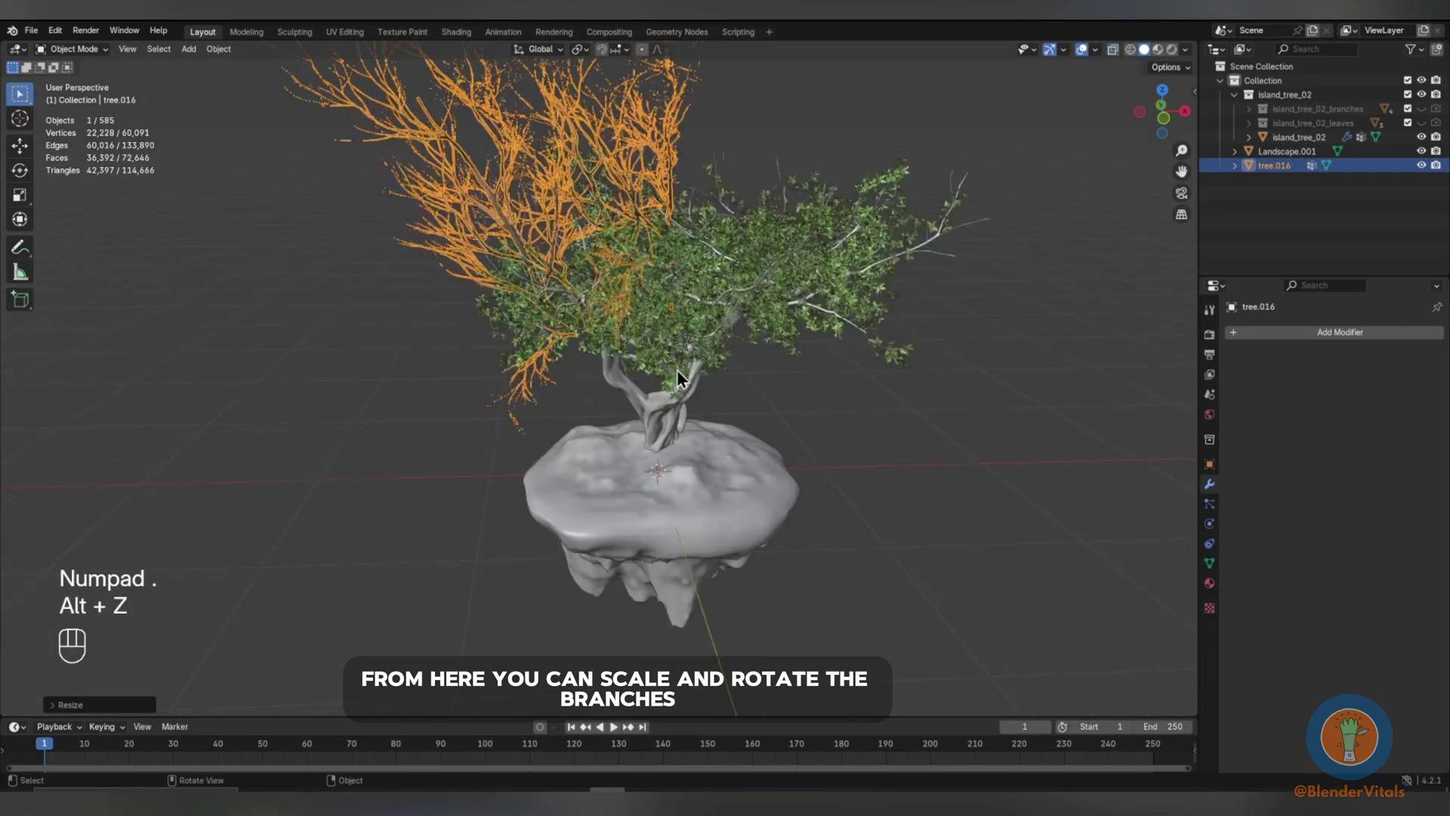
key("s")
key("r")
key("y")
key("x")
left_click(547, 518, "shift")
key("r")
key("z")
Move and resize the roots so they hang beneath the island.
scroll(574, 506, "up", 3)
middle_click_drag(574, 506, 862, 488)
key("g")
key("g")
left_click(900, 505)
key("s")
key("g")
left_click(963, 442)
scroll(935, 525, "up", 3)
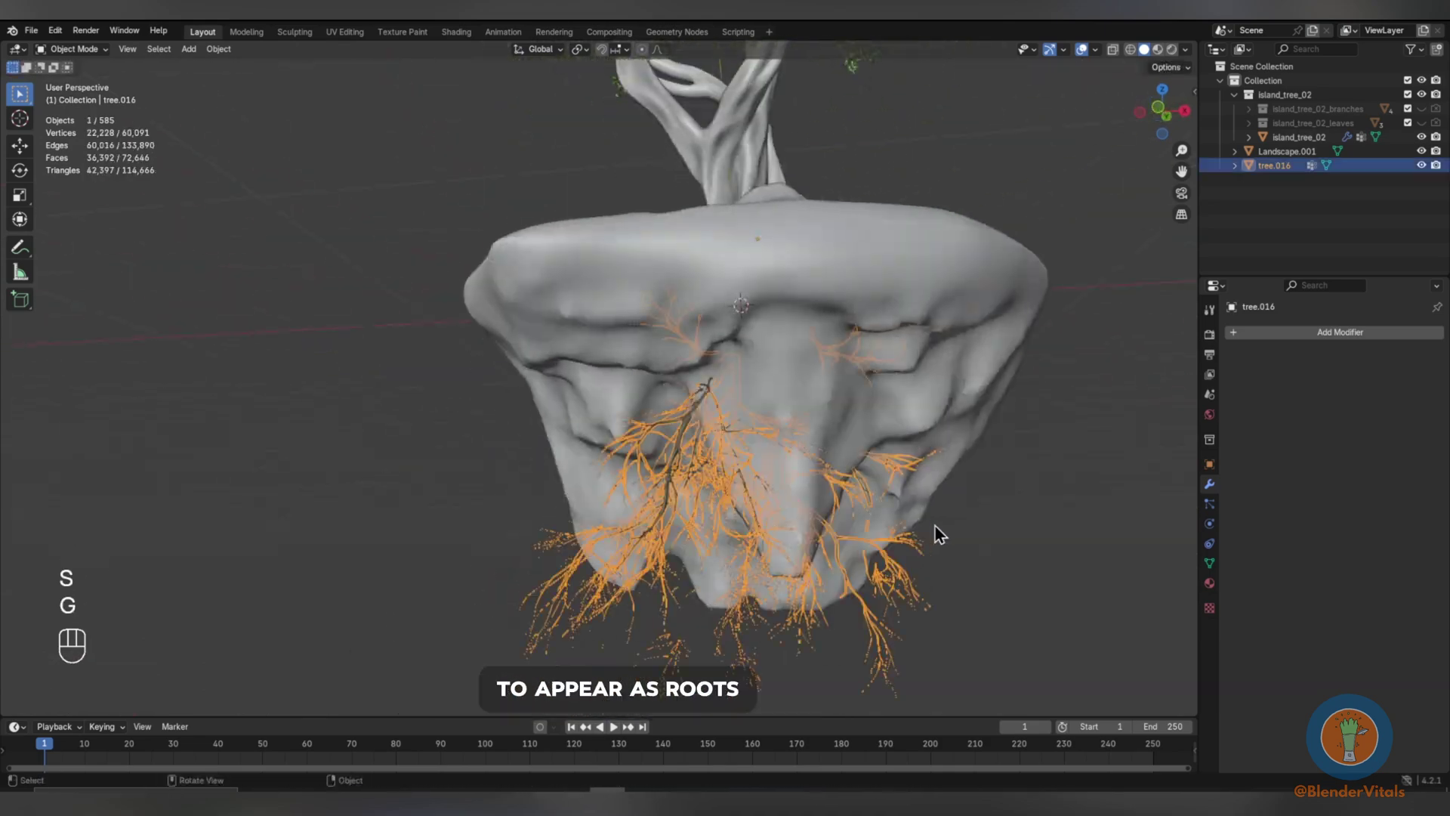
scroll(937, 529, "down", 2)
Make a linked duplicate of the roots, rotate it 180° around Z, and place it under the island.
left_click(665, 517)
middle_click_drag(944, 546, 641, 483)
left_click(634, 409)
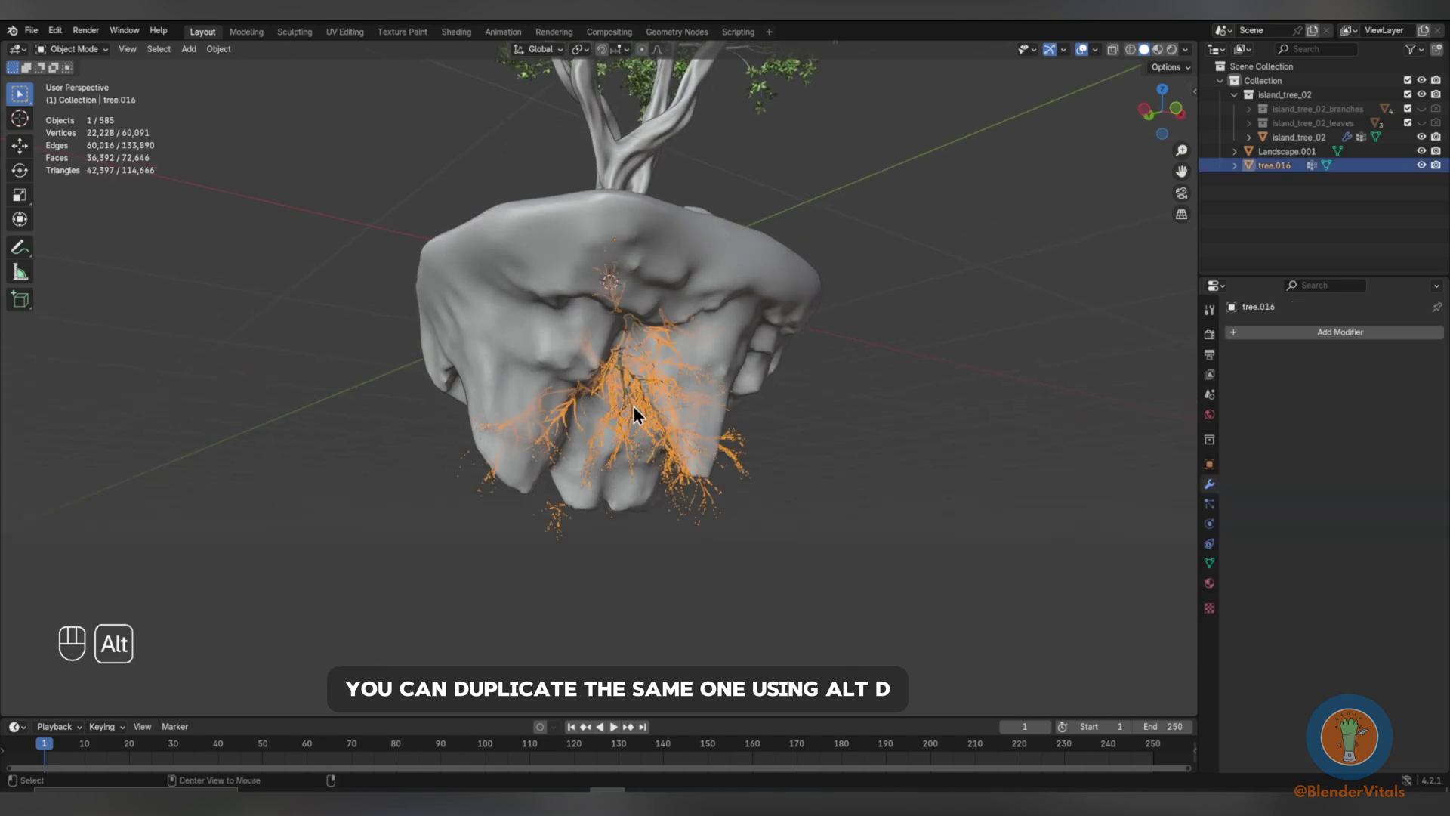
key("alt+d")
left_click(596, 444)
middle_click_drag(596, 444, 701, 477)
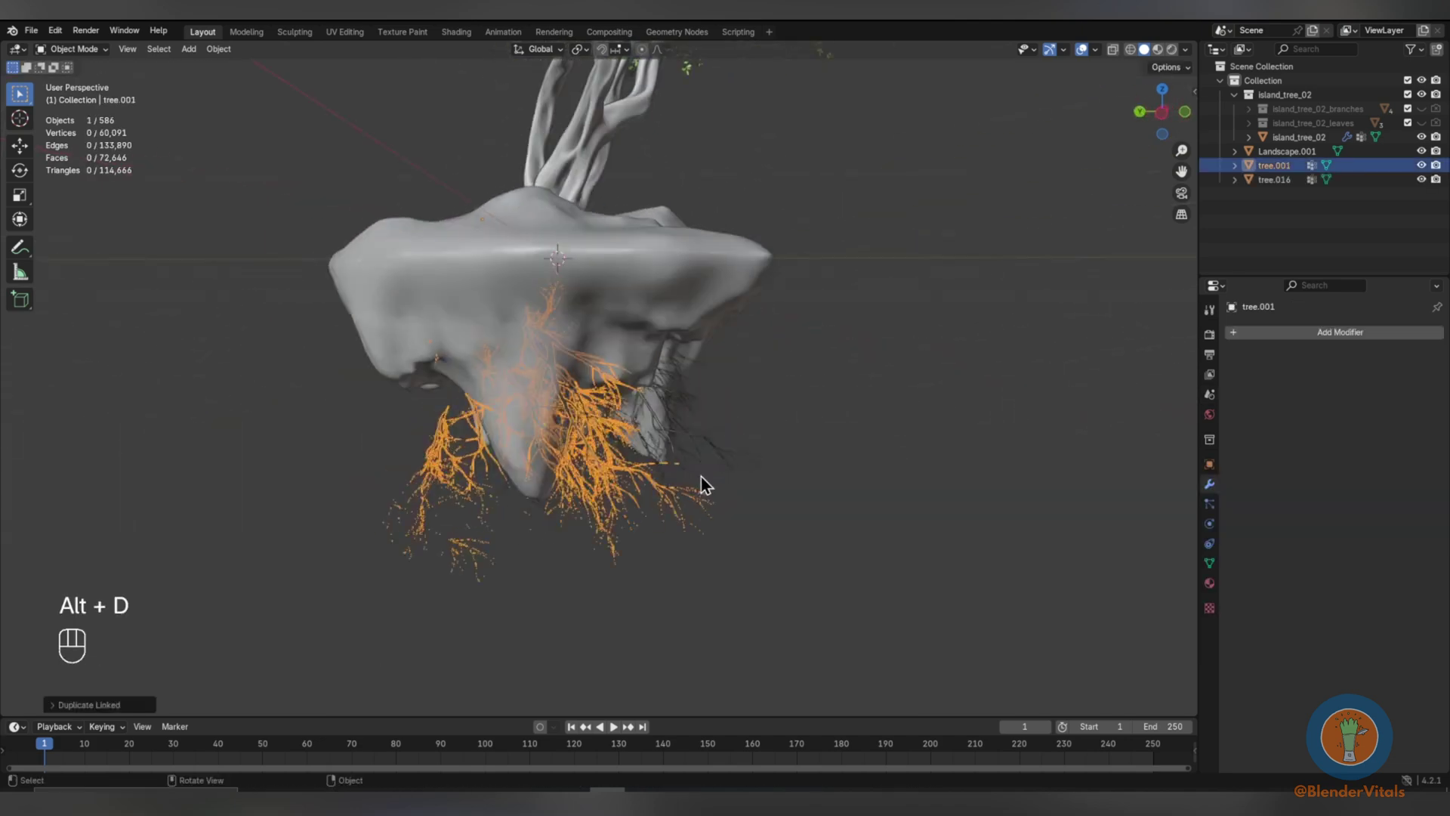
type("rz180")
left_click(693, 476)
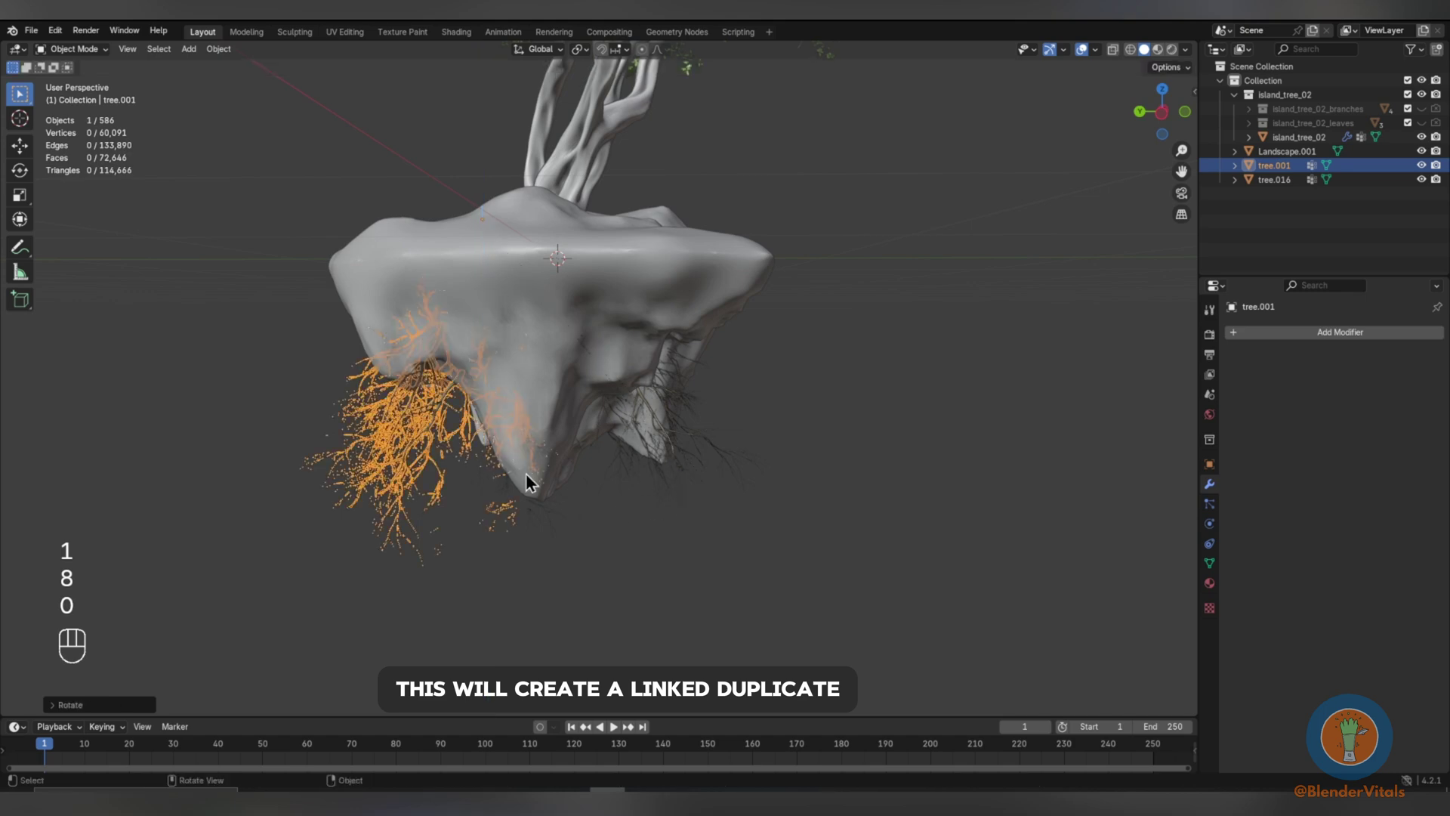
middle_click_drag(526, 473, 707, 449)
key("g")
left_click(657, 444)
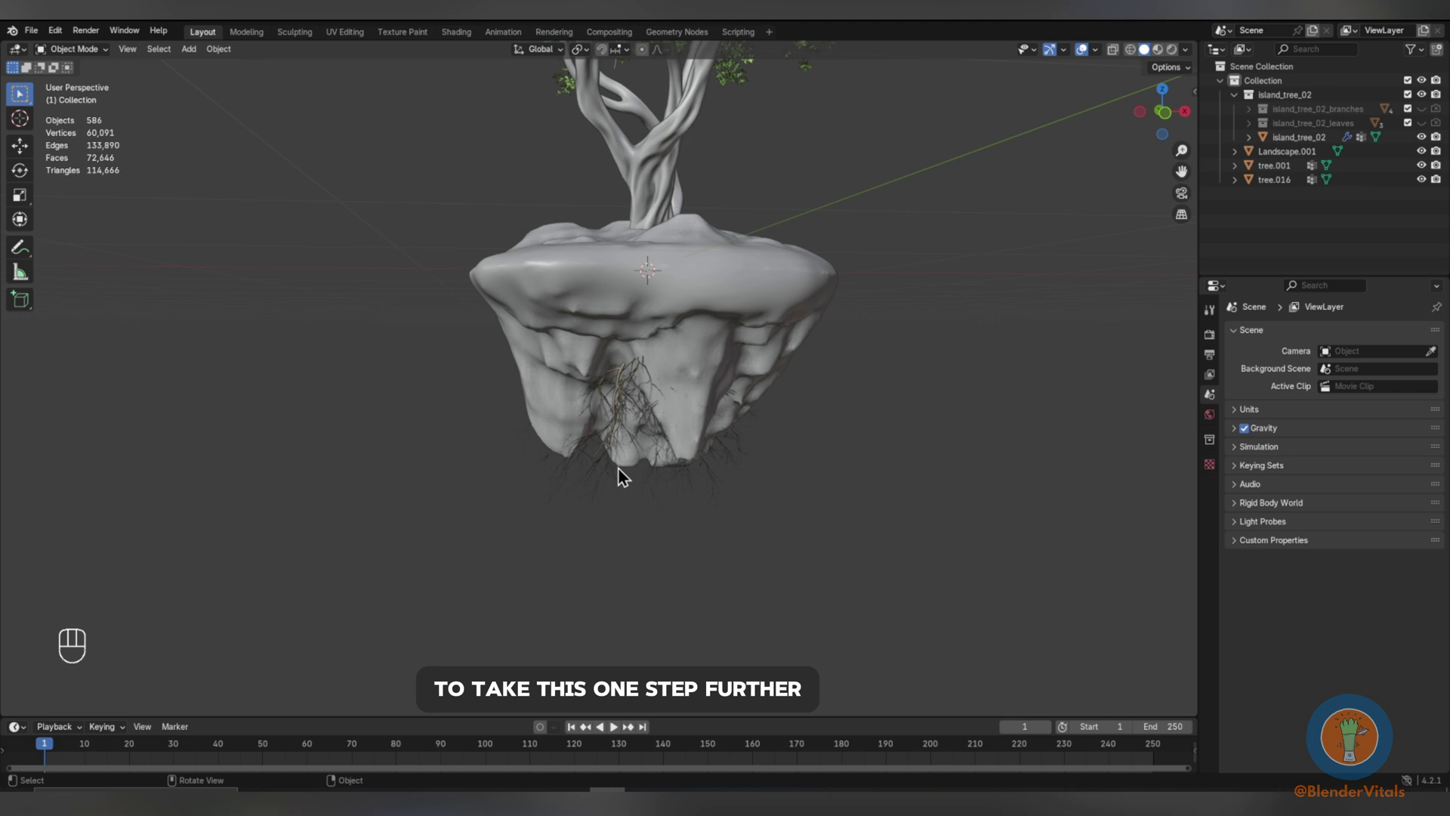
Duplicate one connected branch of tree.016 to the island's left and separate it into tree.002.
left_click(617, 419)
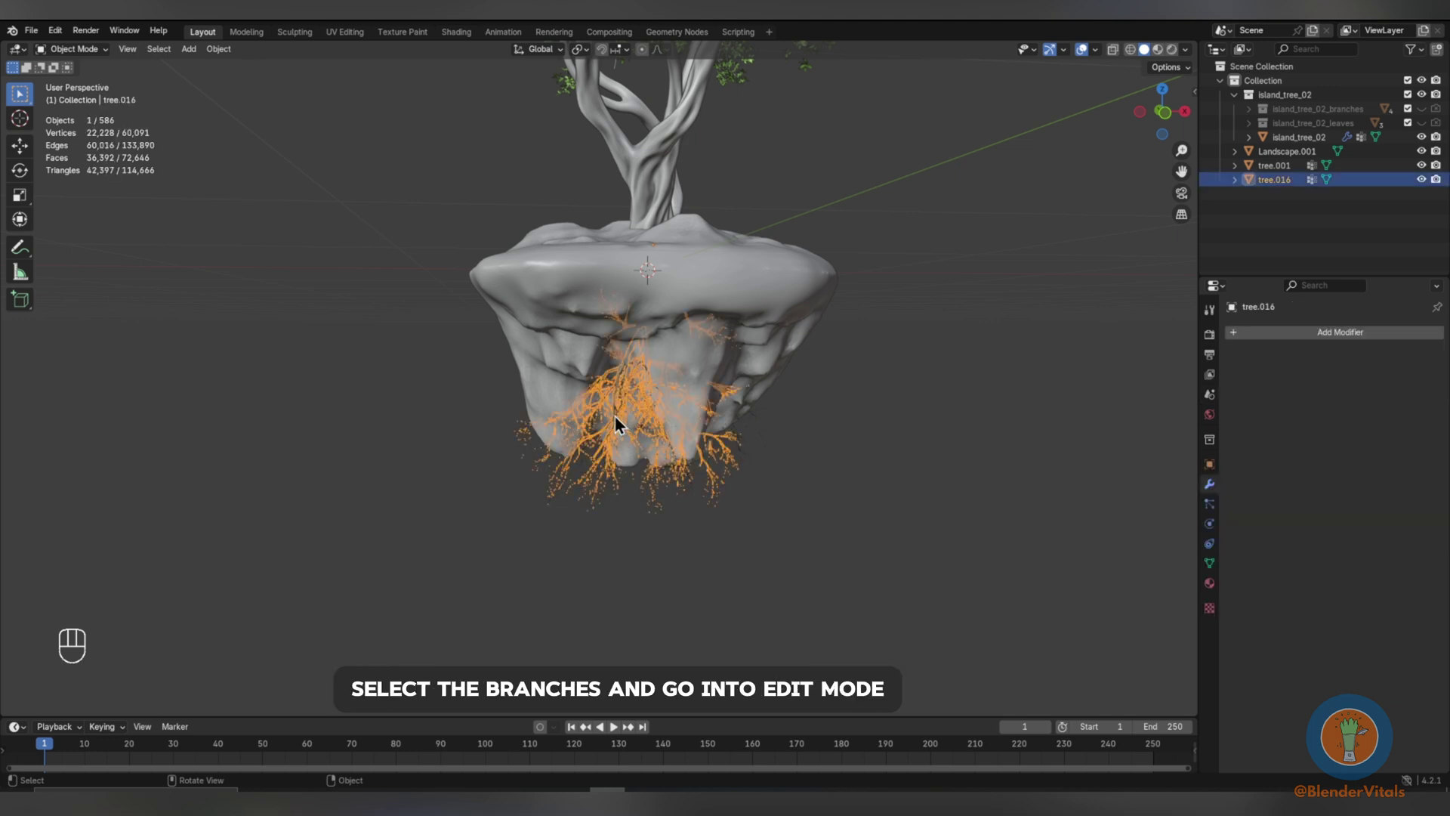
key("Tab")
key("l")
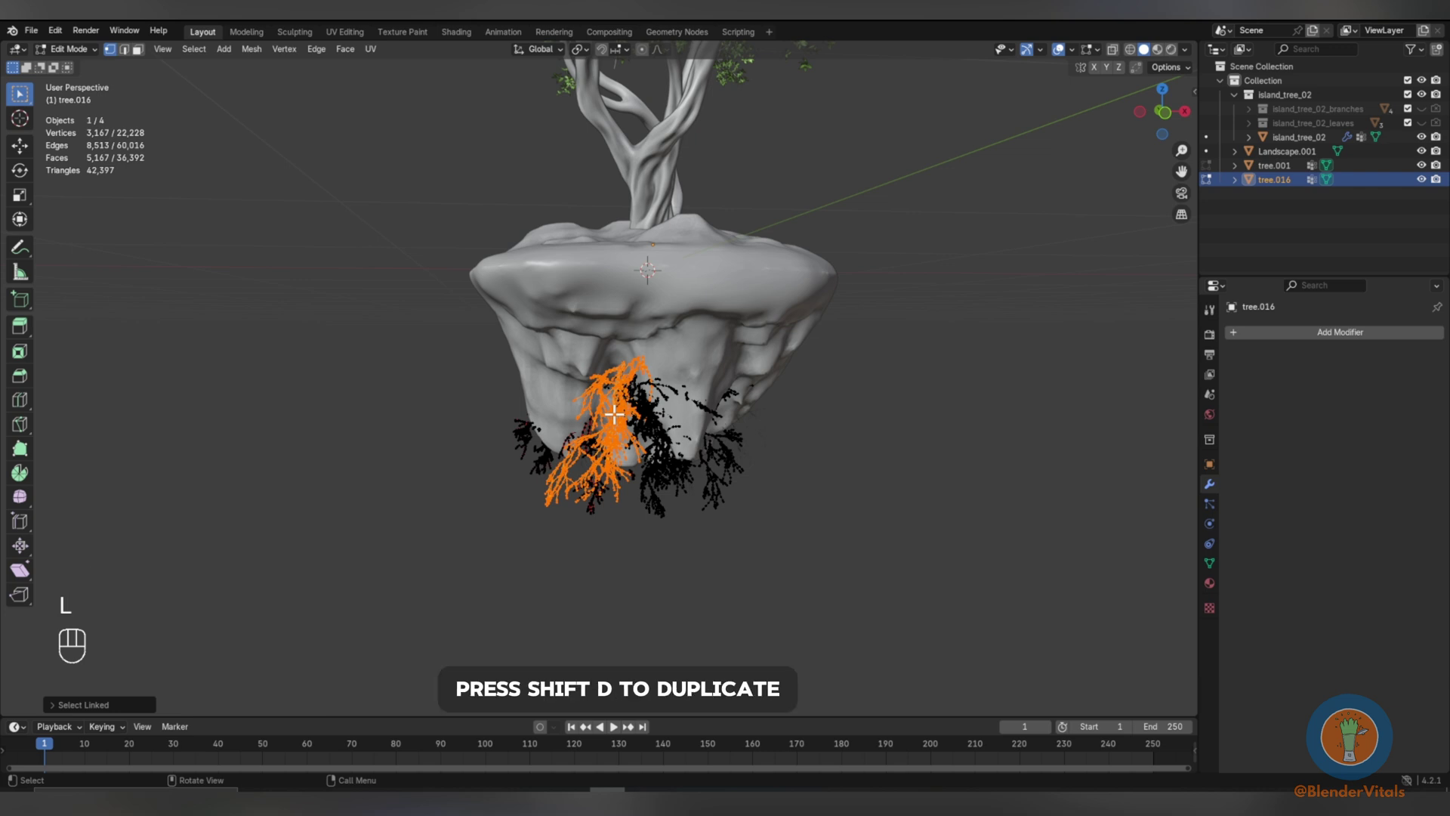
key("shift+d")
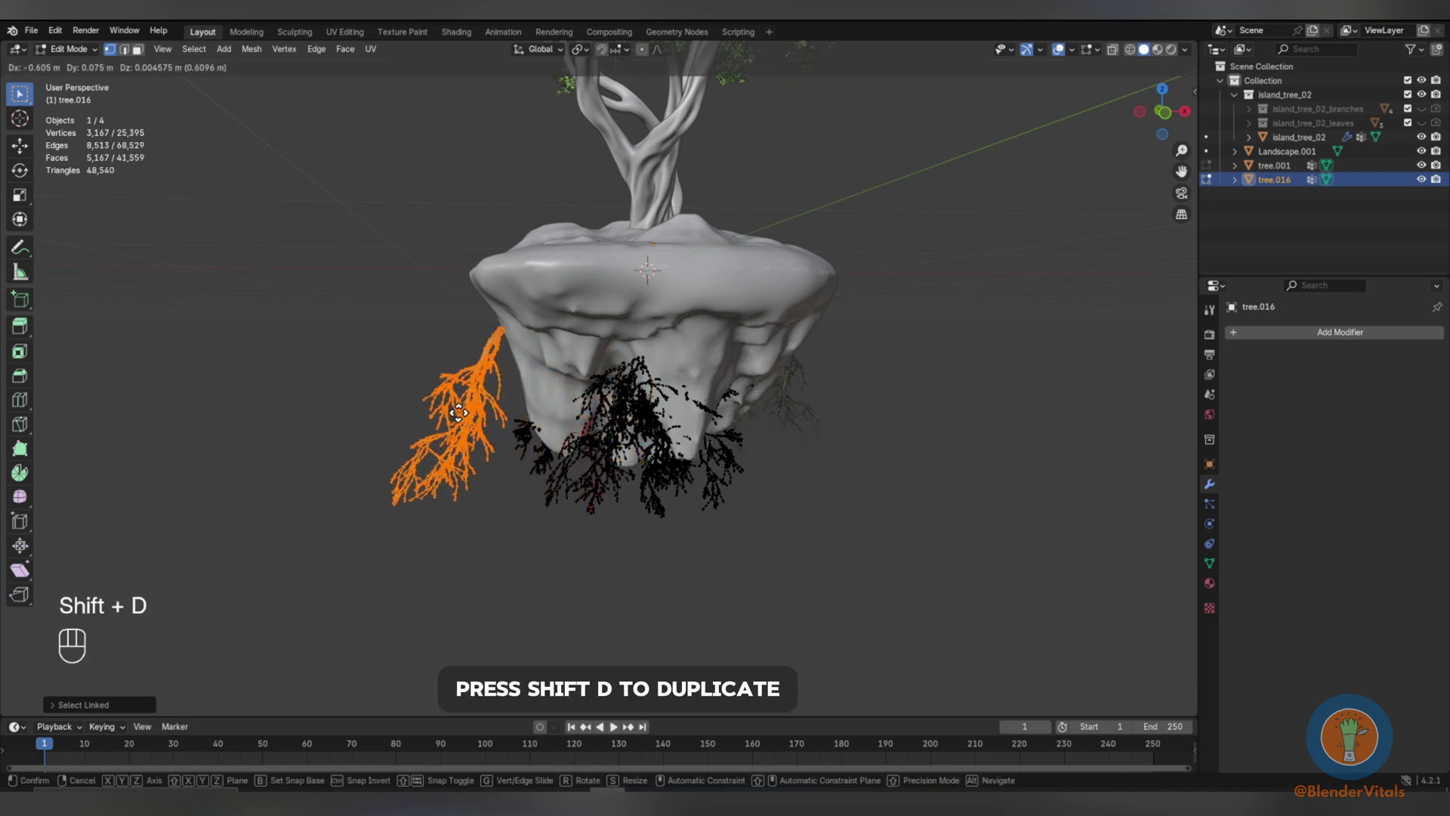
left_click(446, 413)
key("p")
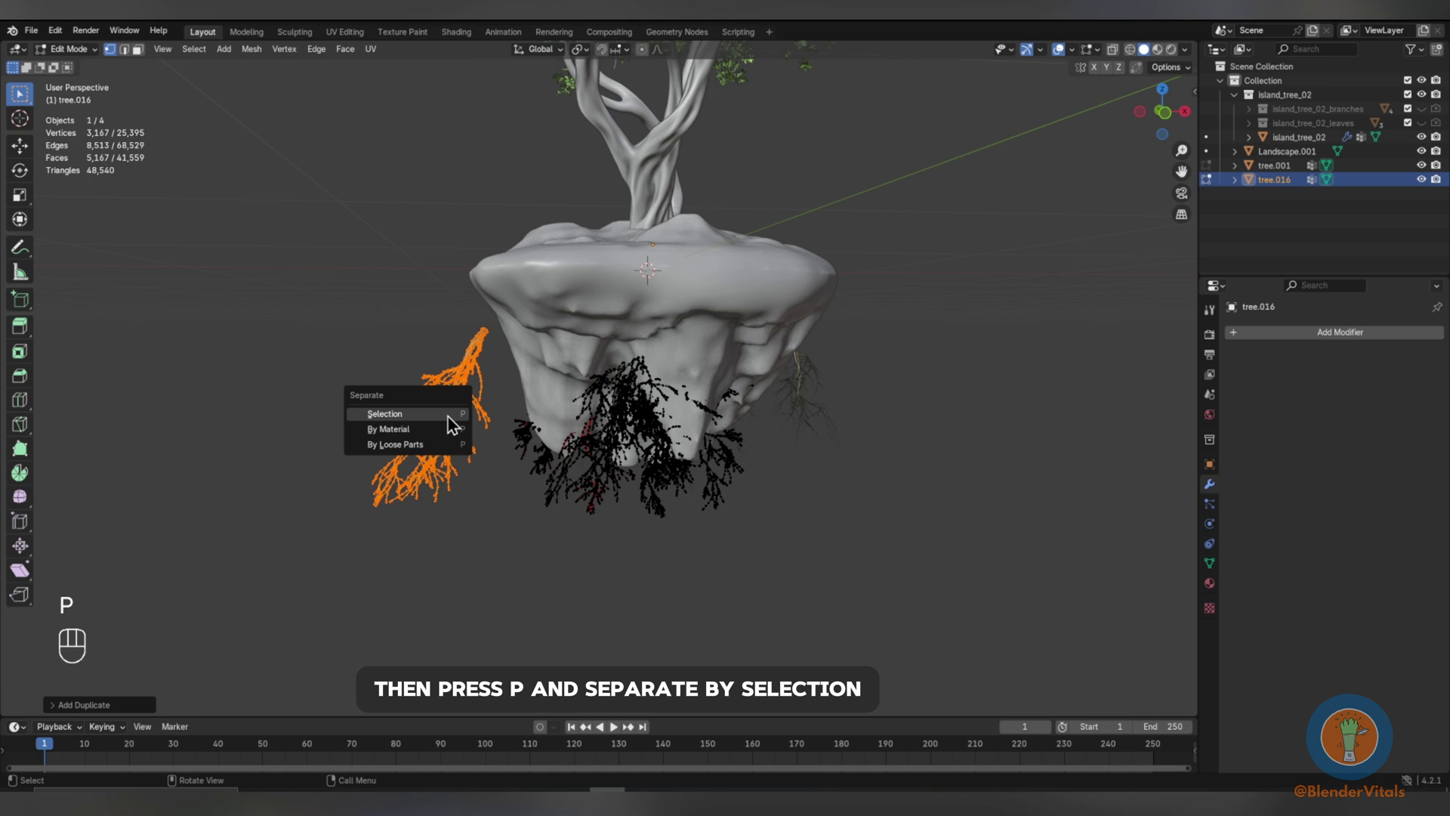
left_click(447, 415)
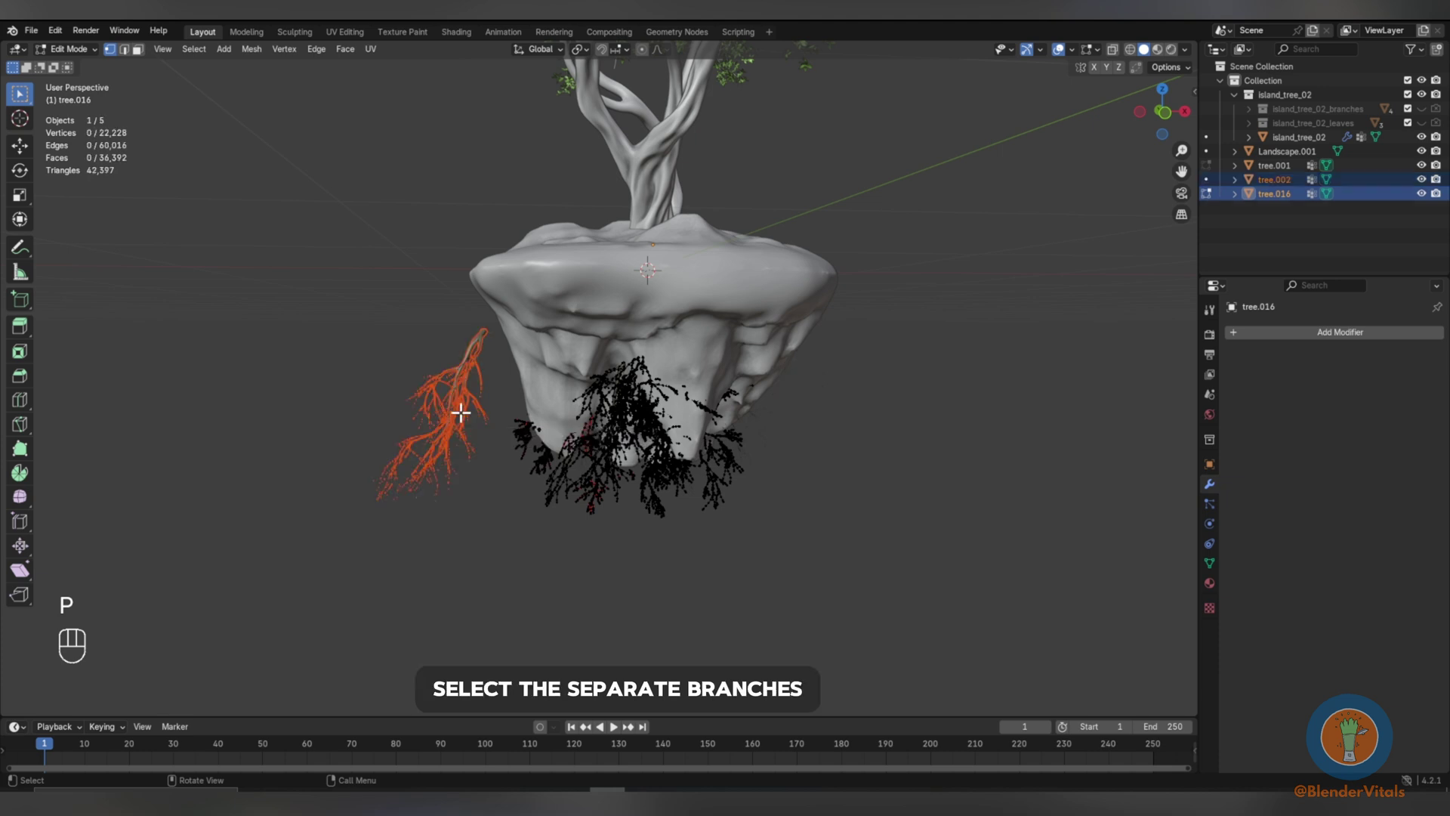
Select tree.002's top vertices and snap the 3D cursor to them.
key("Tab")
left_click(457, 404)
key("Tab")
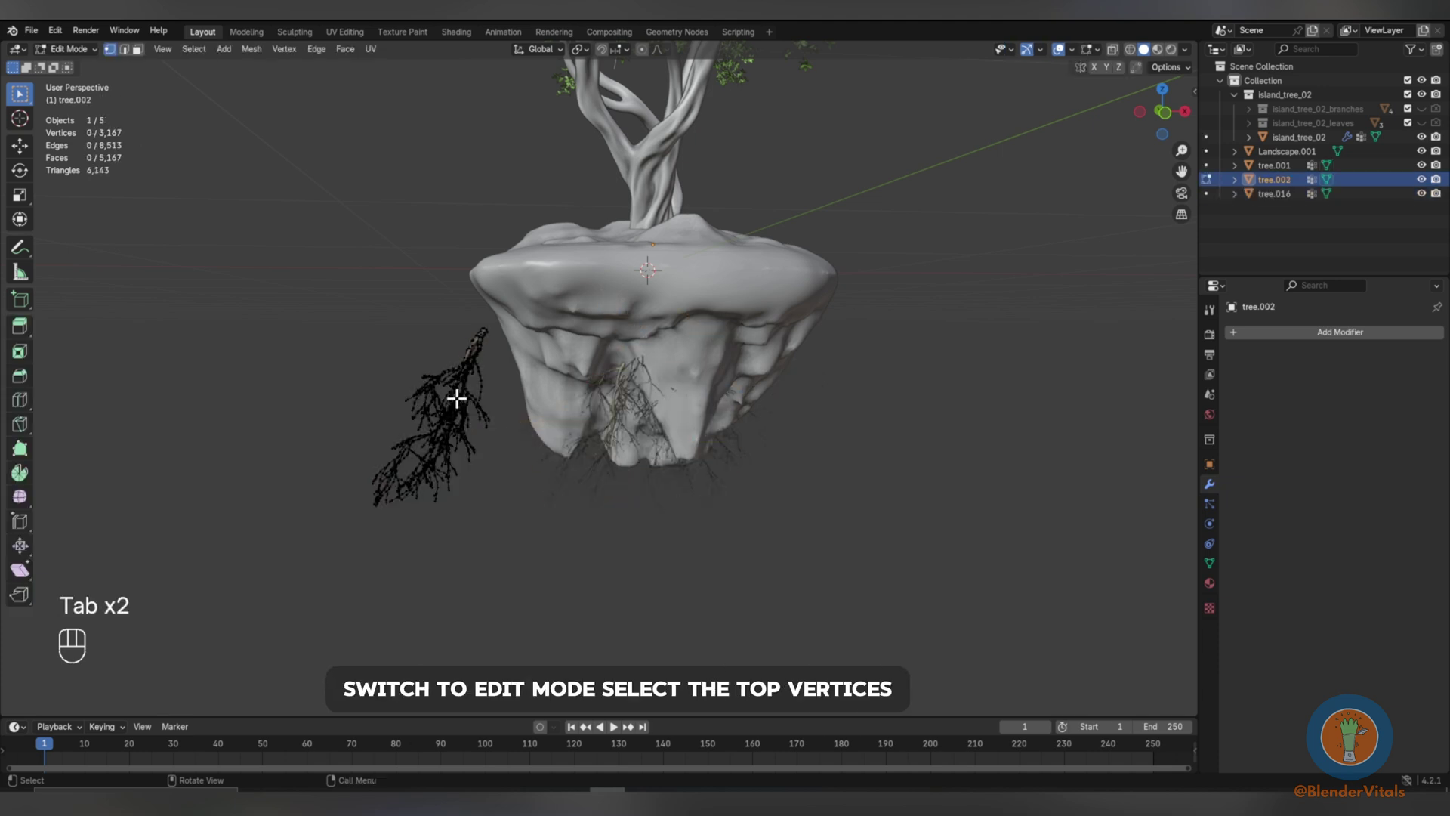
key("alt+z")
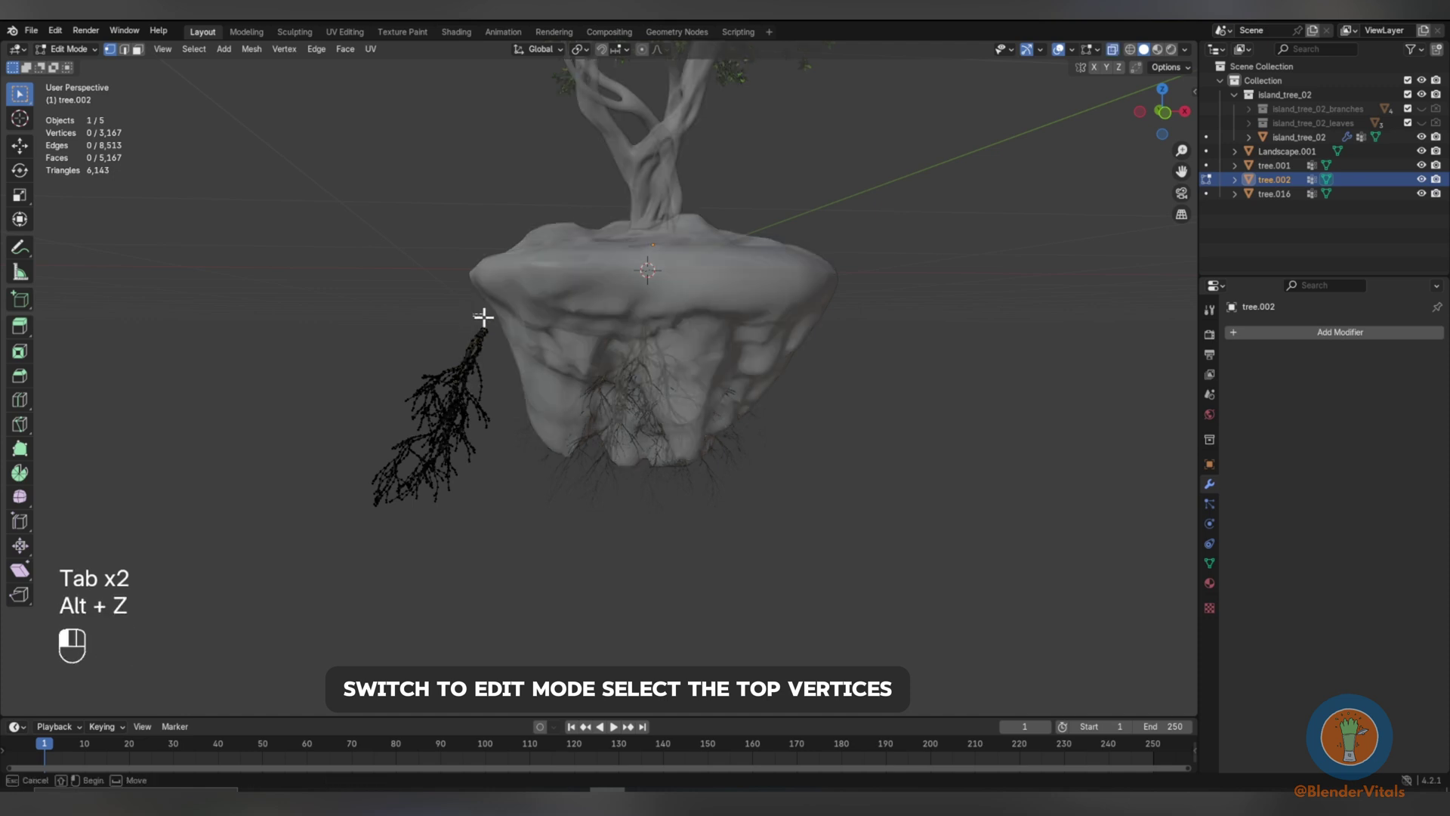
left_click_drag(475, 314, 508, 337)
key("alt+z")
key("shift+s")
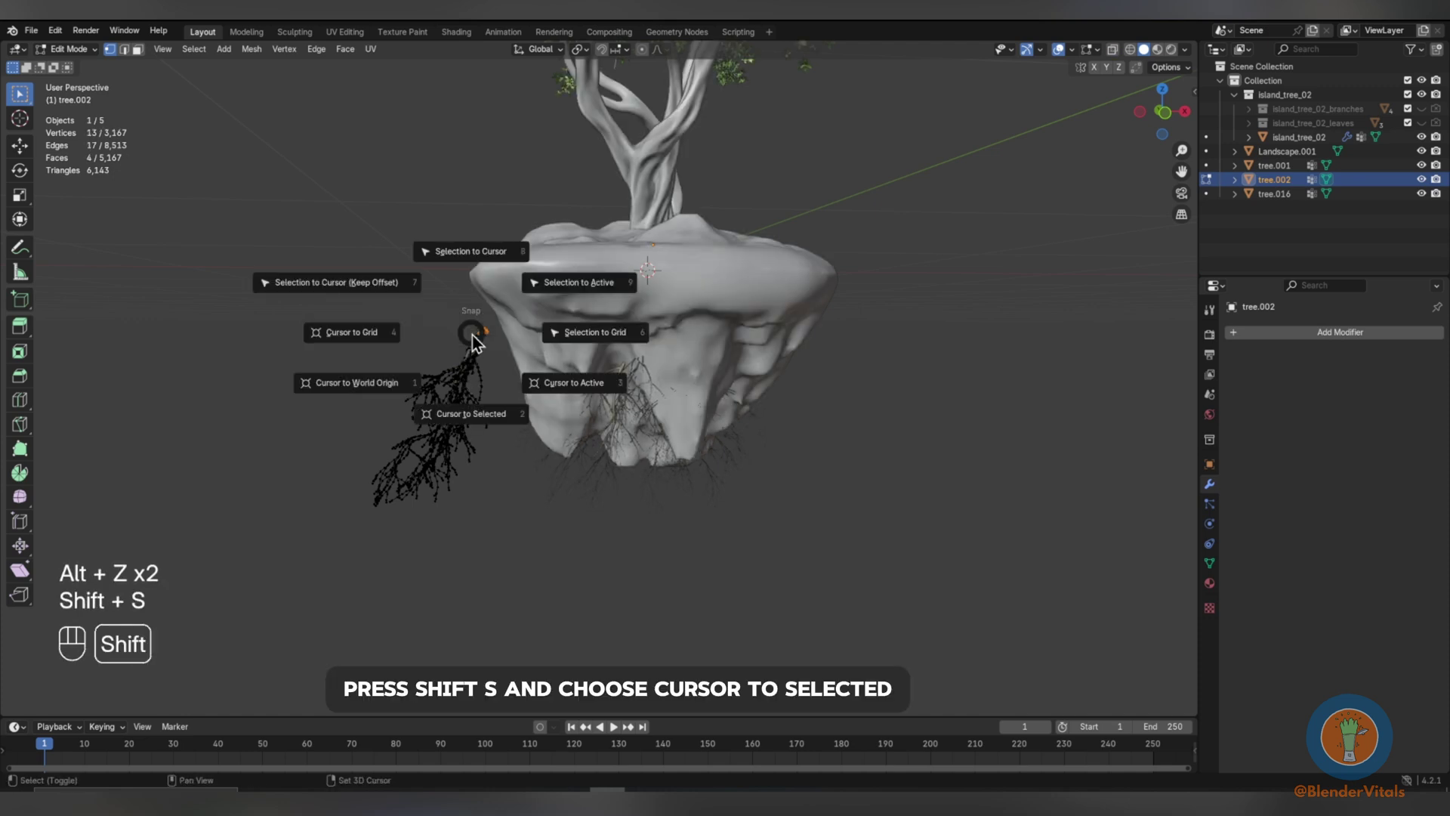
left_click(477, 412)
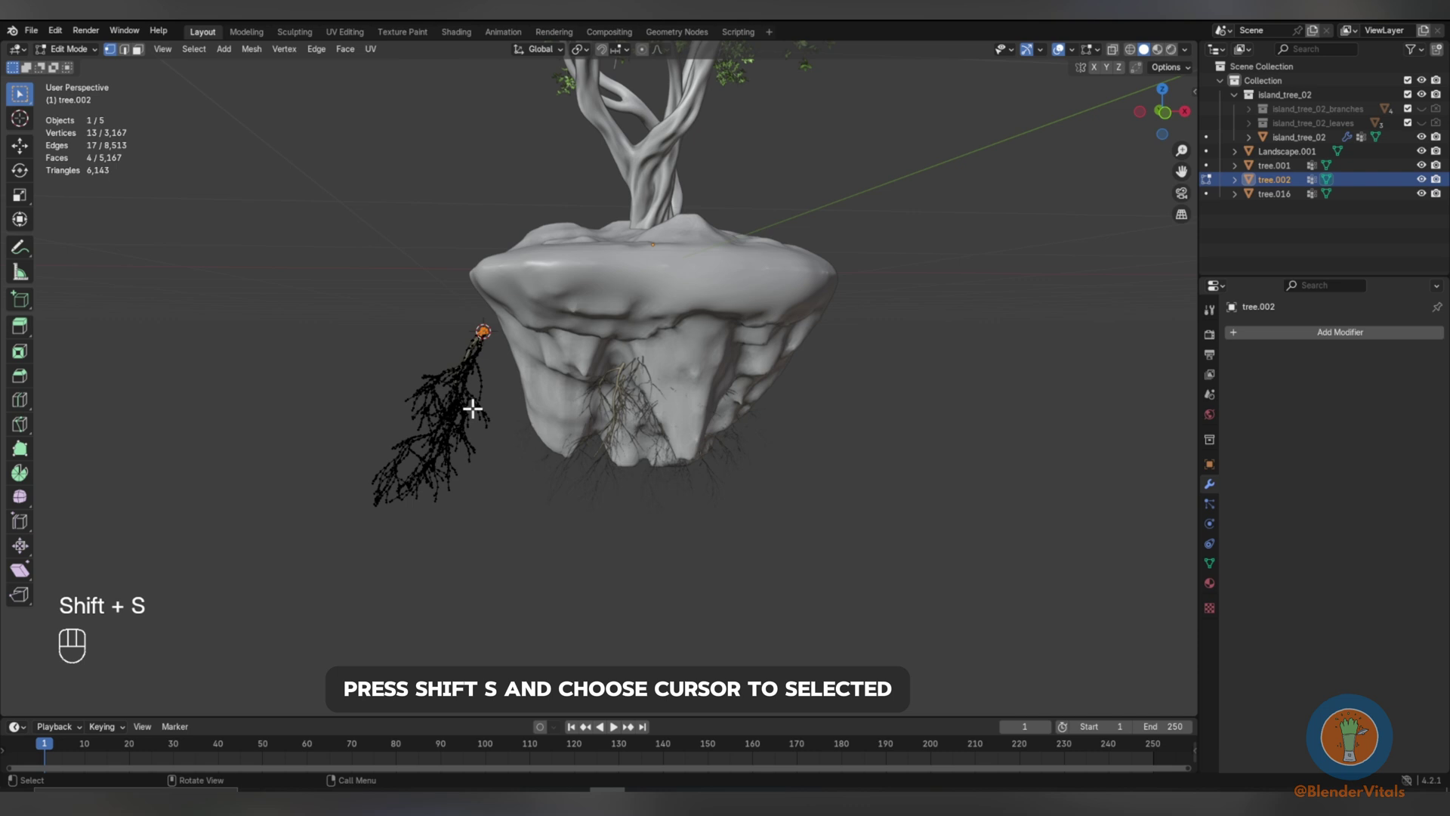
Set tree.002's origin to the 3D cursor at the branch top.
key("Tab")
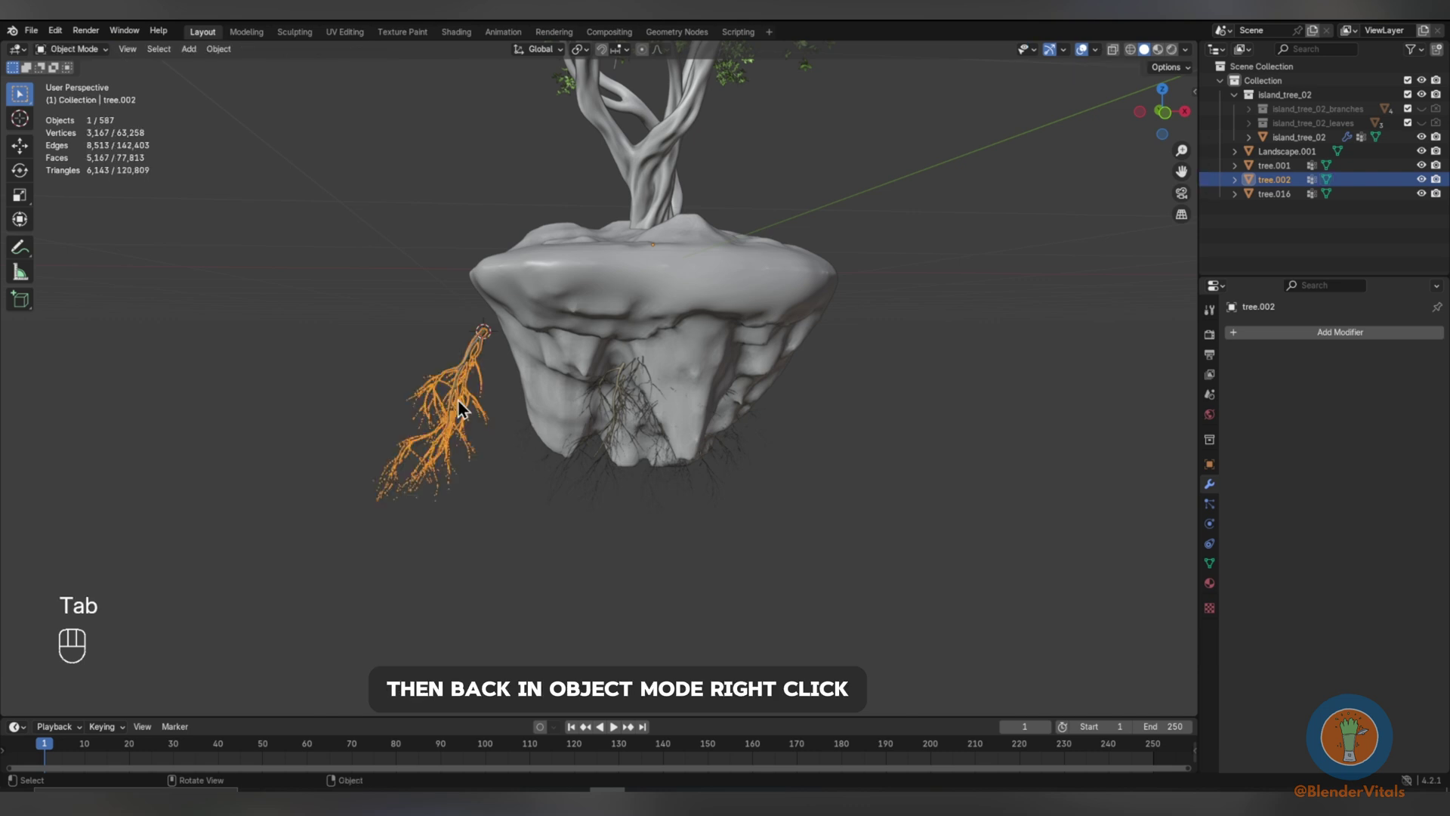
right_click(458, 401)
mouse_move(445, 464)
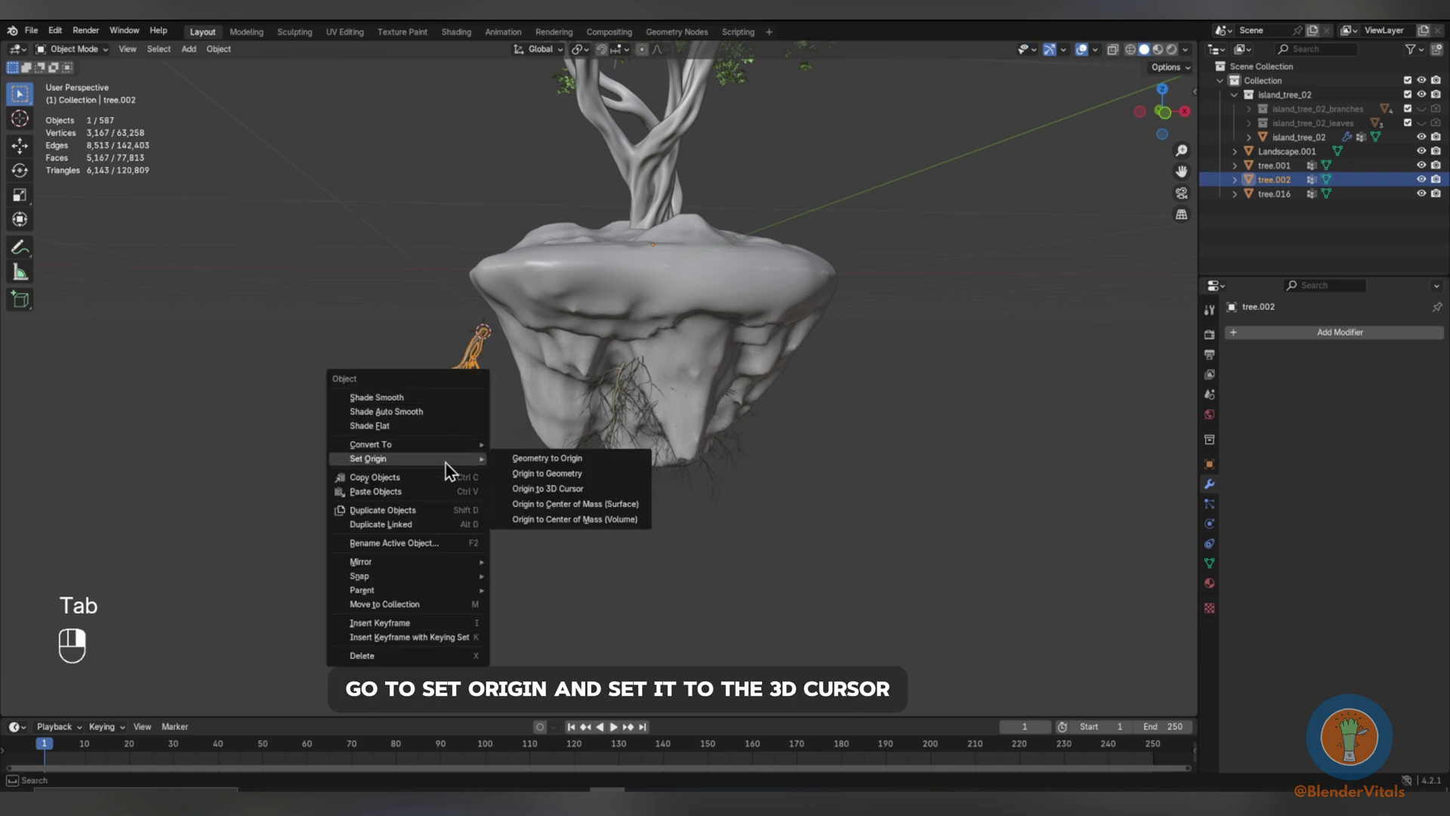
left_click(541, 494)
key("r")
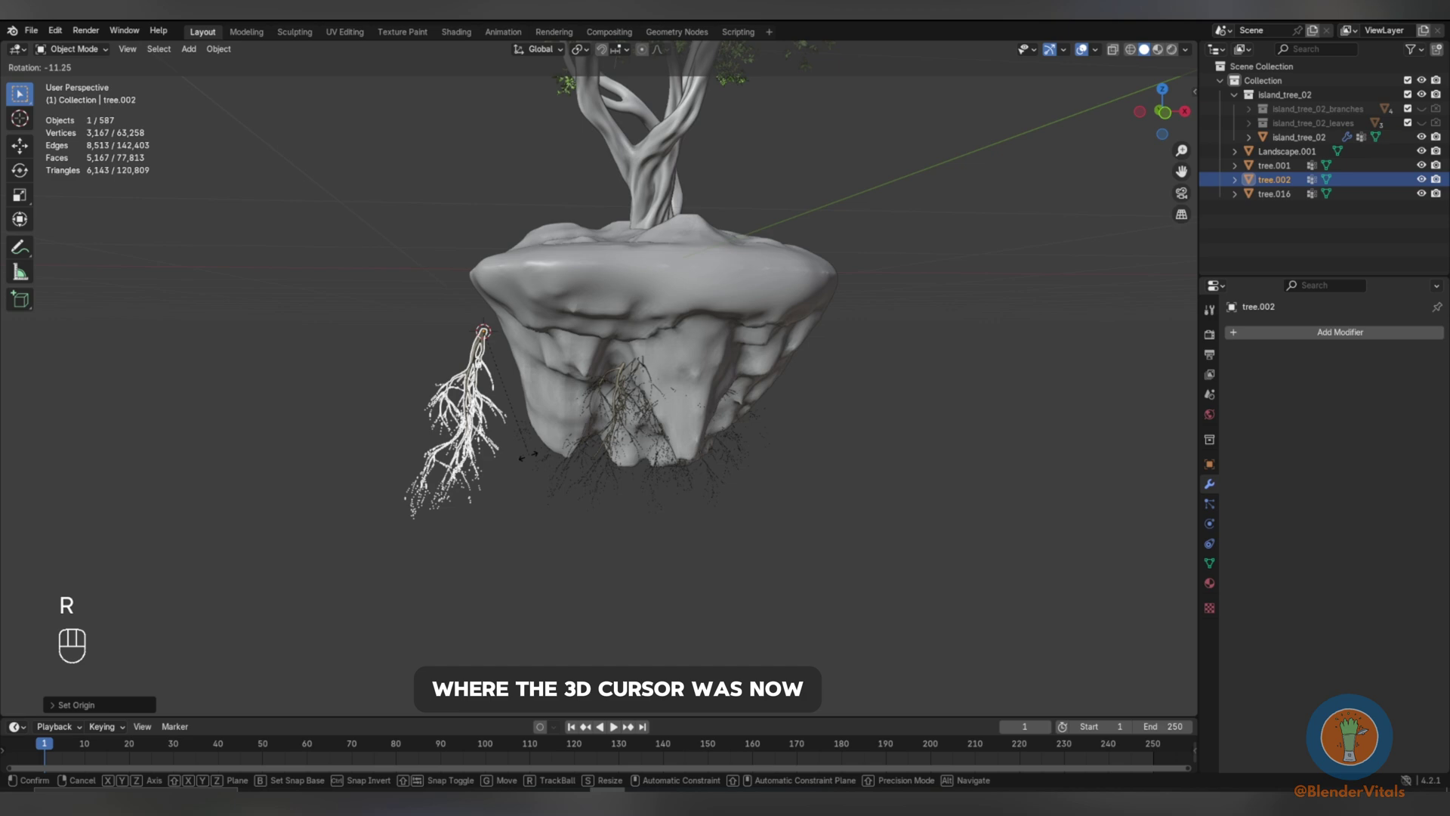
Position the hanging roots so they hang off the island's front edge.
left_click(551, 452)
key("g")
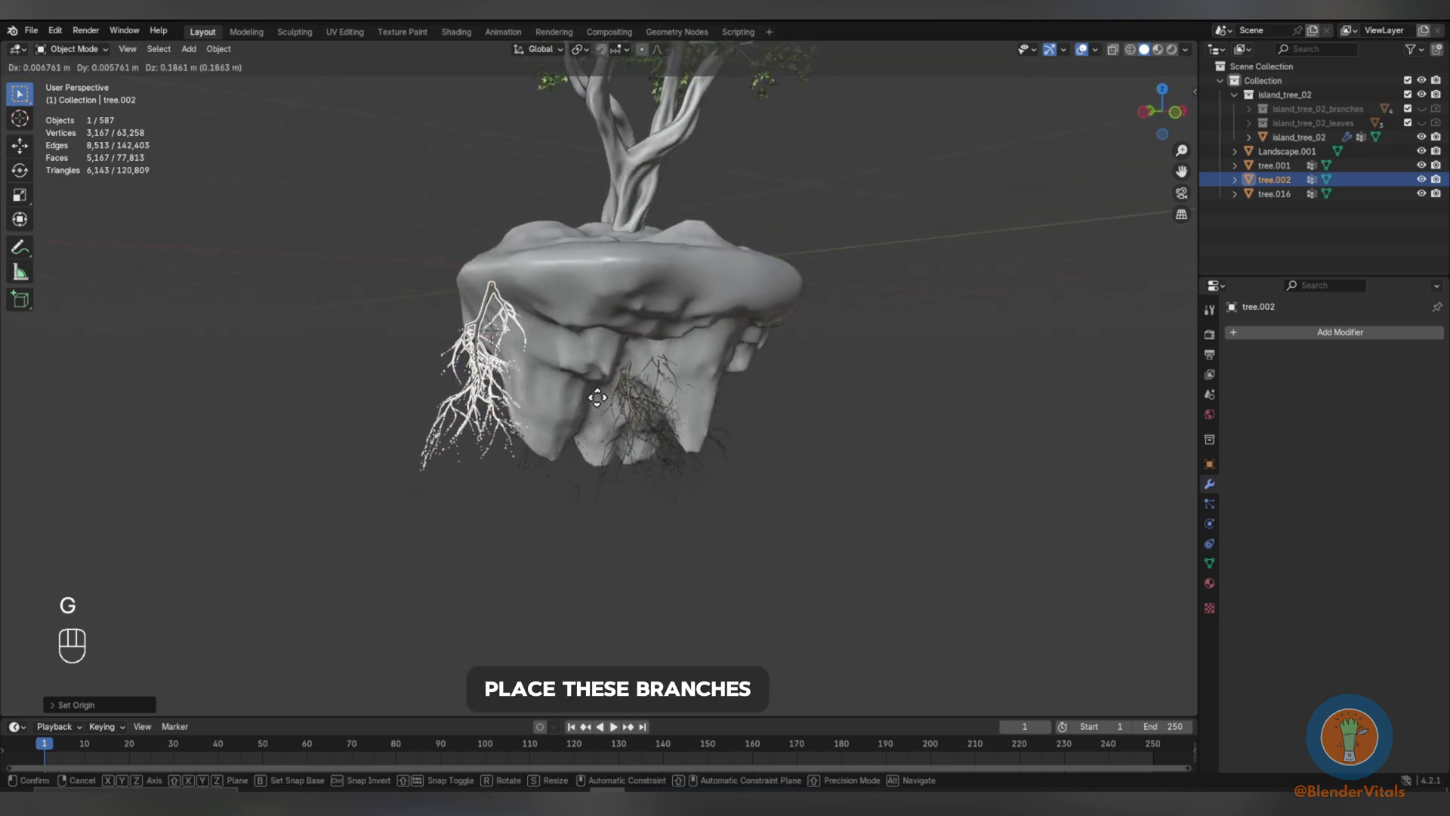
left_click(597, 426)
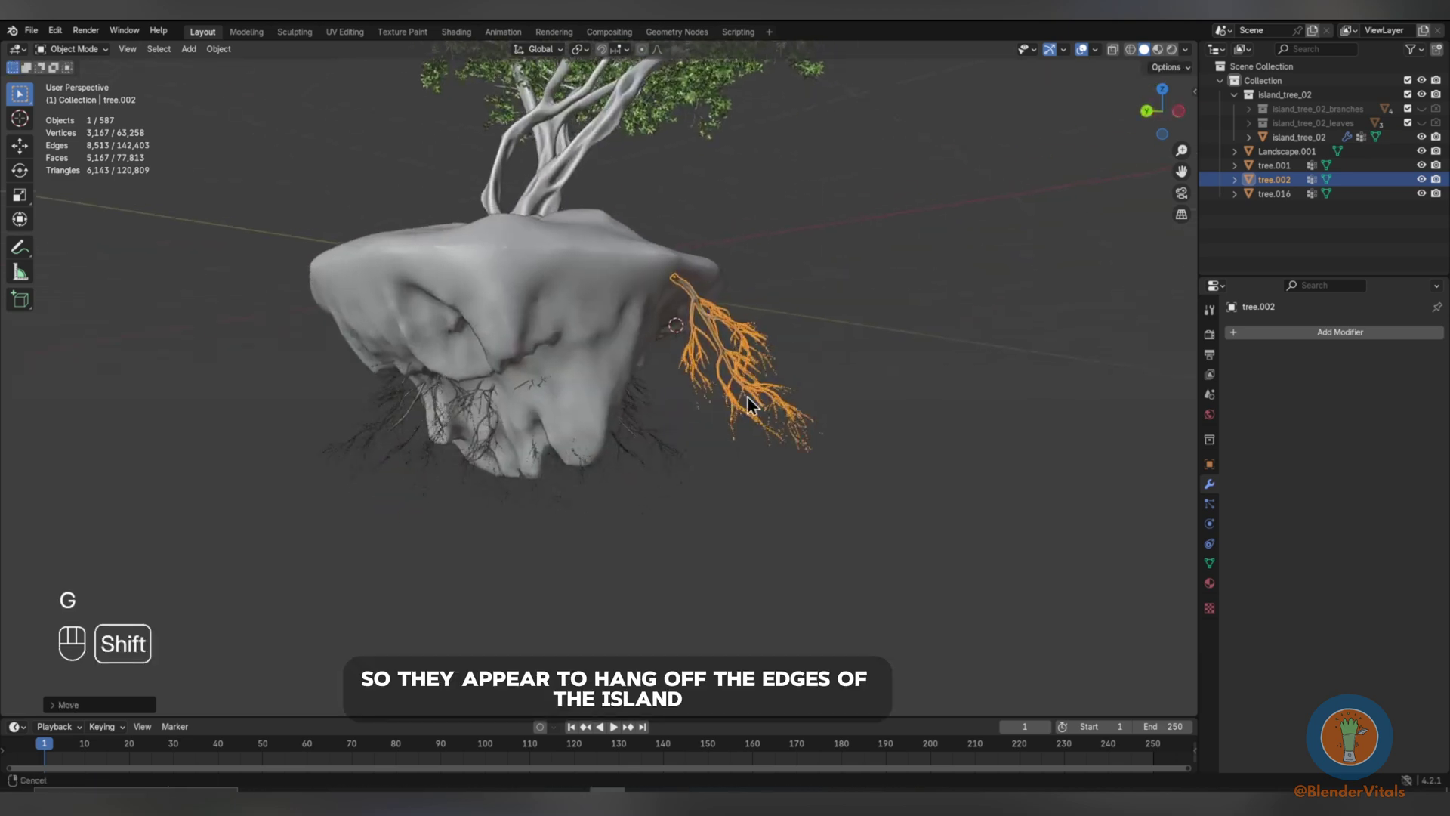
key("r")
scroll(712, 473, "up", 5)
left_click(766, 446)
key("f")
key("g")
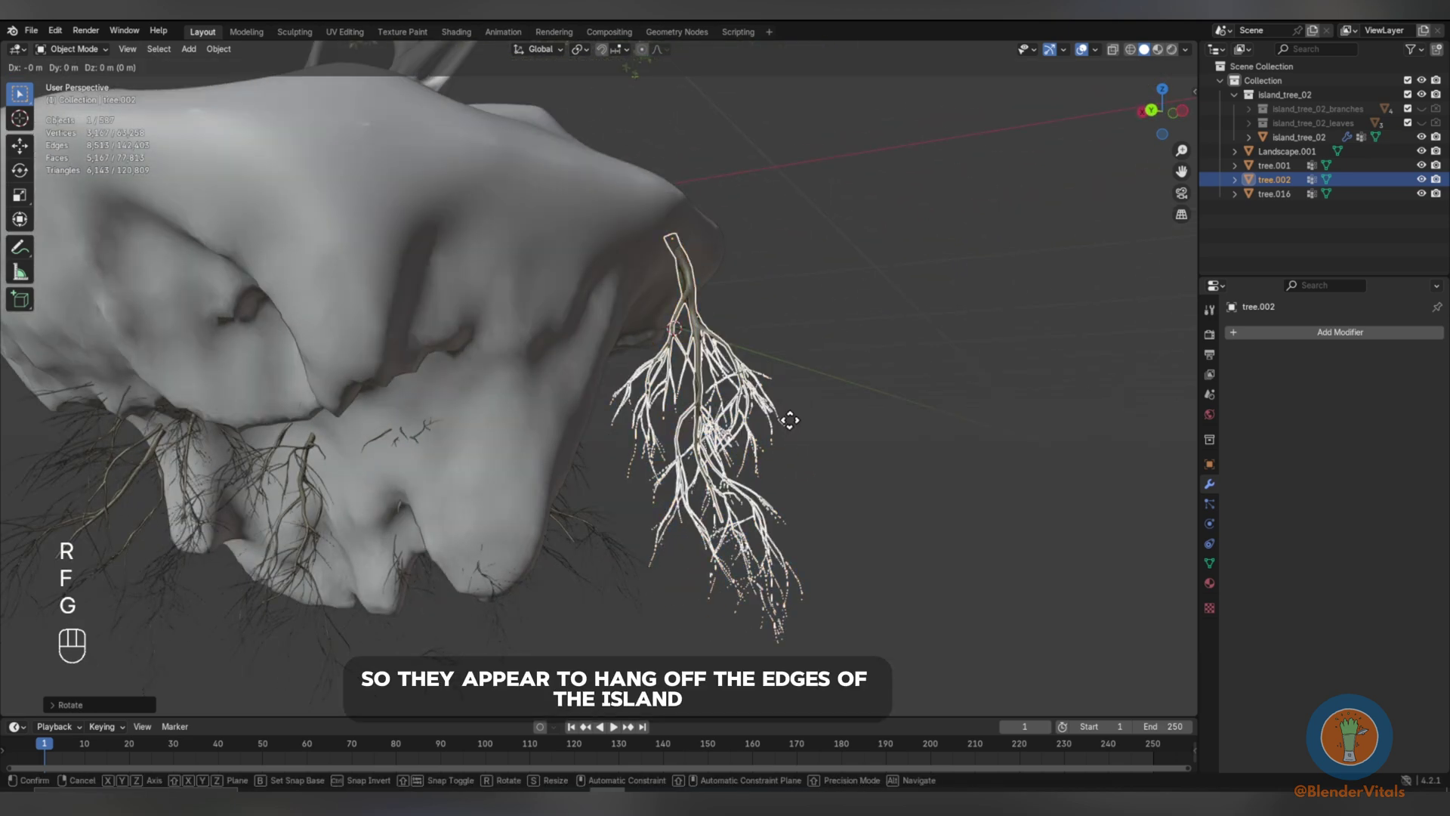
left_click(767, 446)
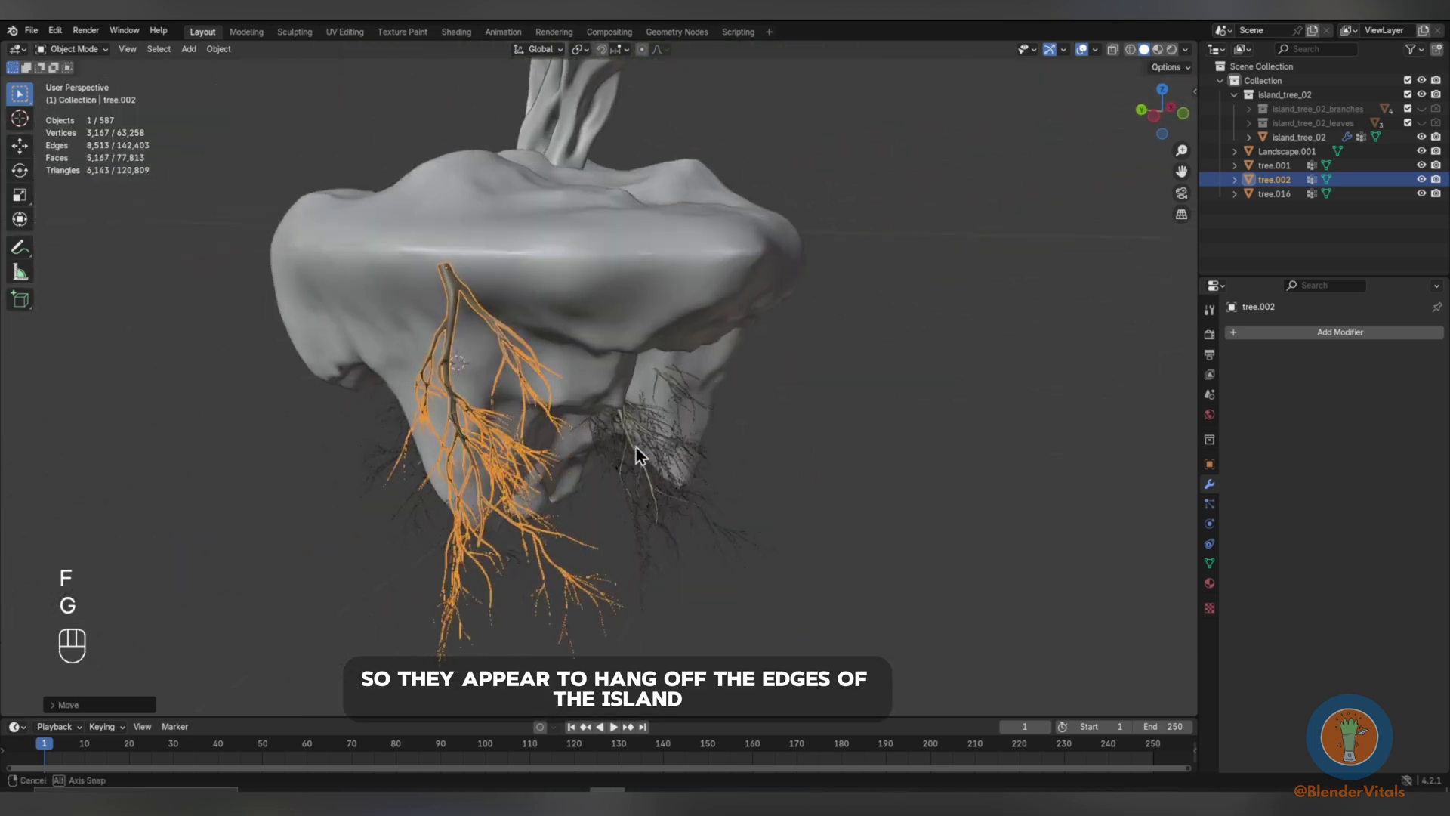
key("g")
left_click(610, 456)
Duplicate the roots, then rotate, resize and place the copy under the island.
key("shift+d")
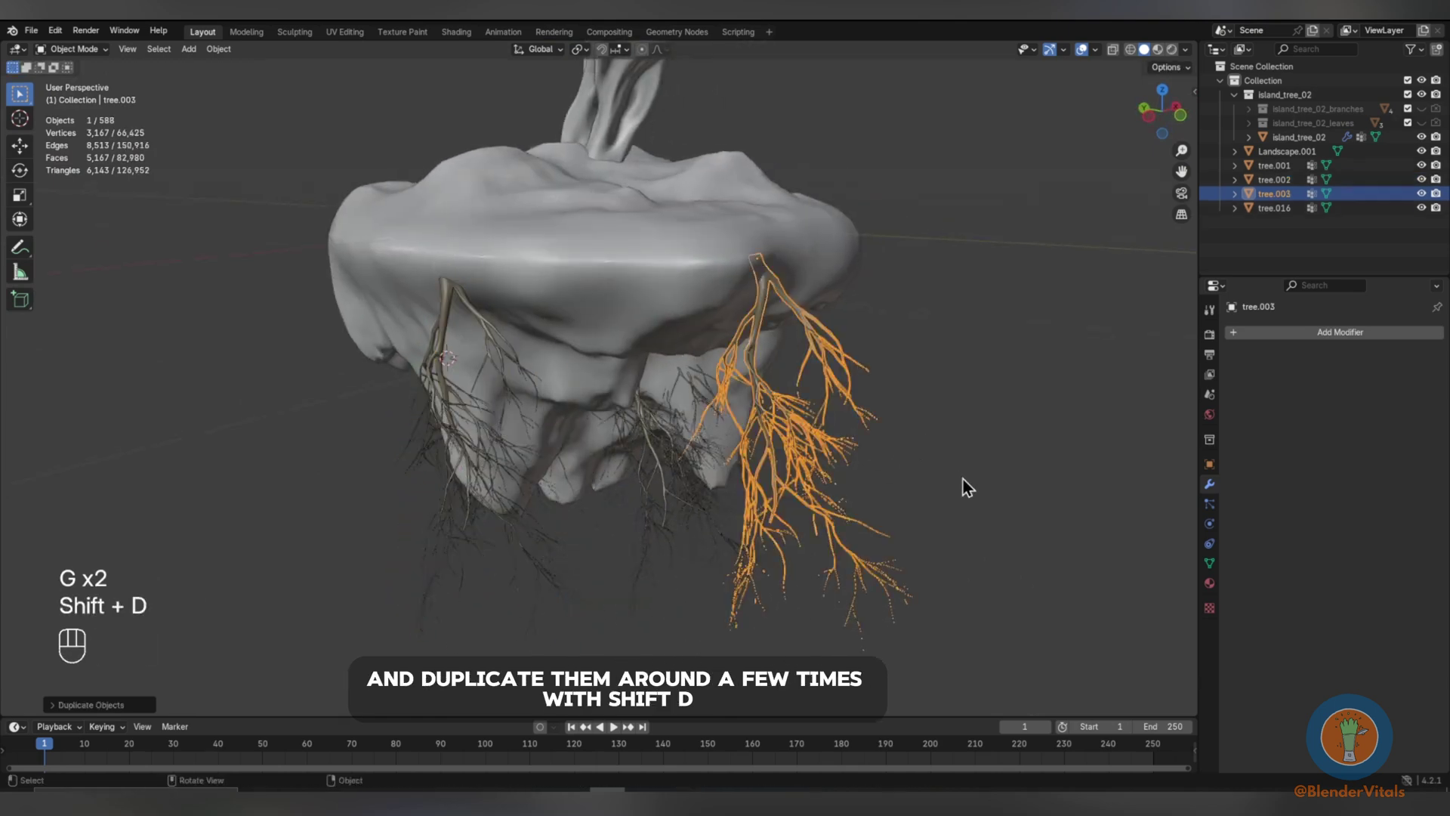
key("r")
key("z")
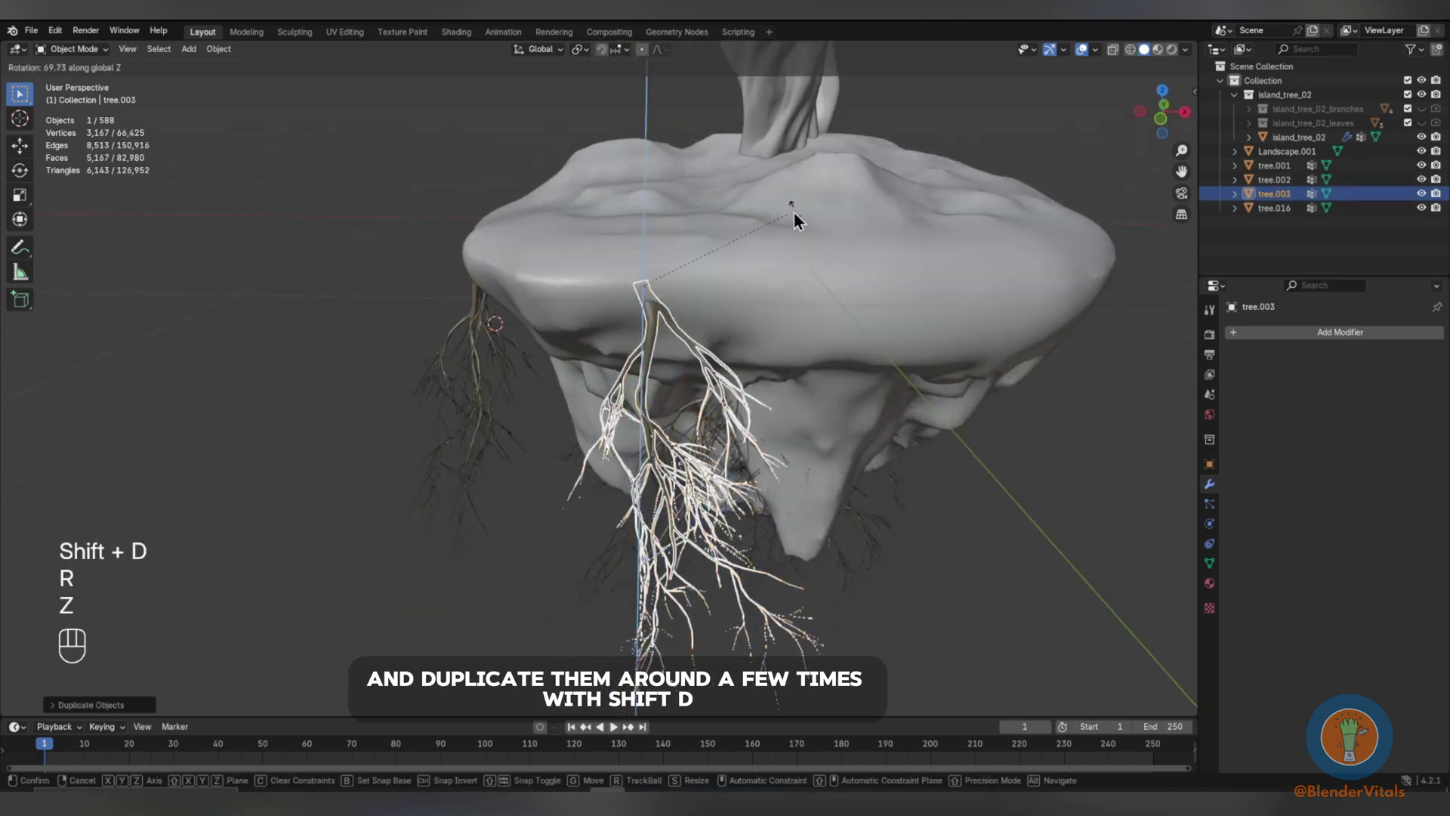
key("s")
key("r")
left_click(729, 456)
Make a tree.004 root copy and fit it to the island's right side.
key("shift+d")
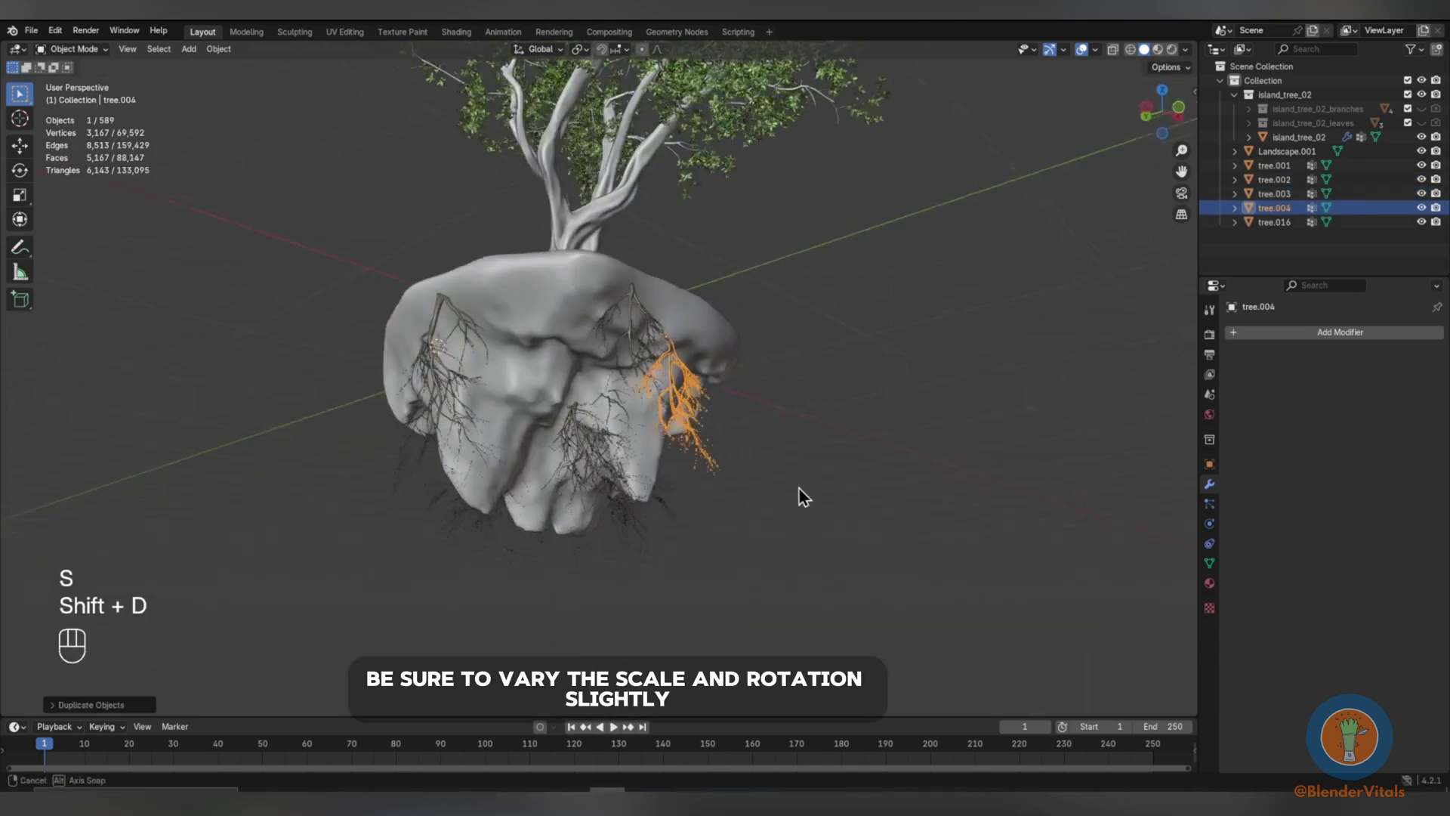
key("g")
left_click(855, 490)
key("r")
key("s")
key("g")
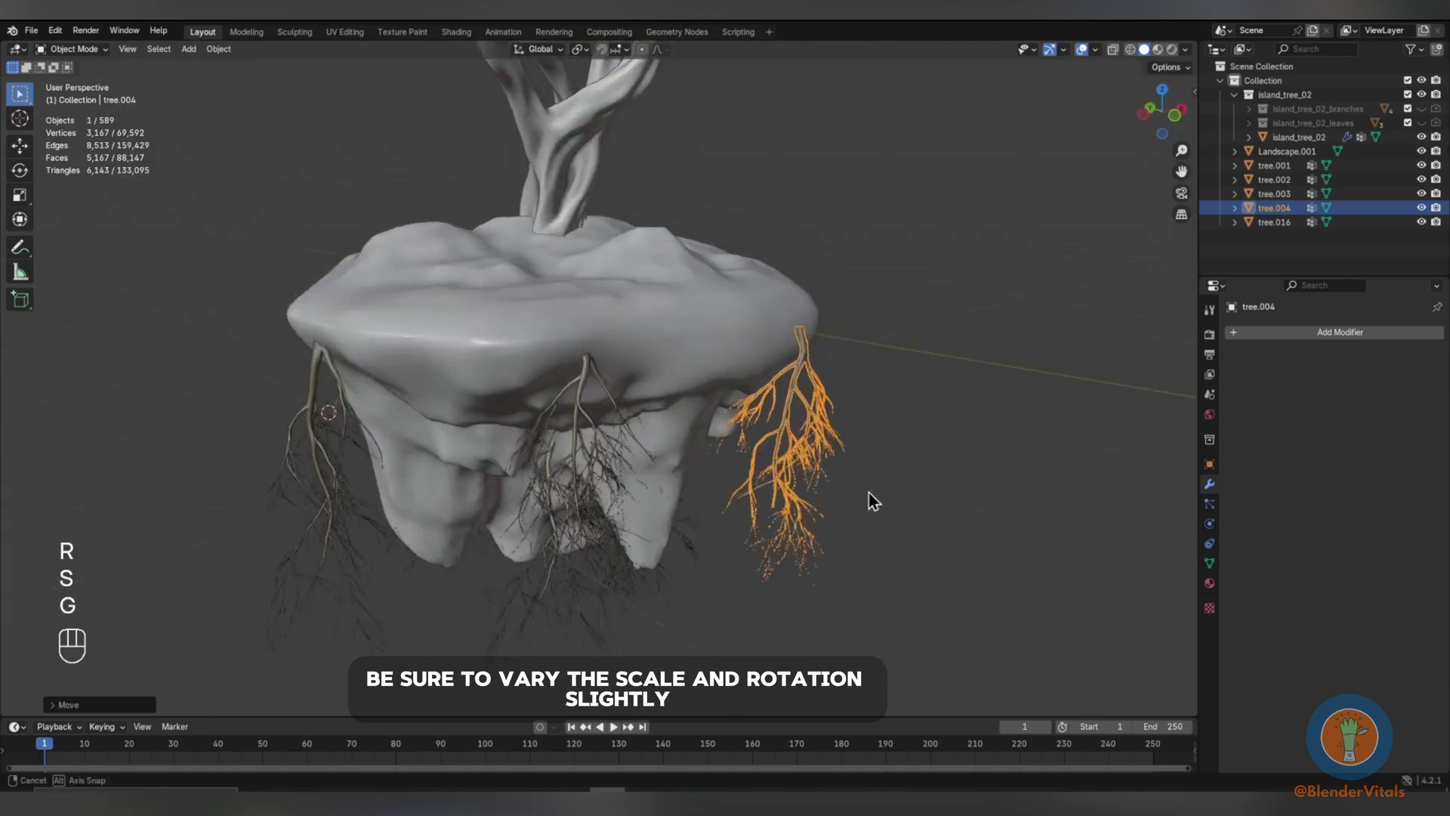
key("r")
left_click(869, 493)
key("g")
left_click(845, 434)
Add a tree.005 root copy, turned around Z, resized and set on the right edge.
key("r")
key("g")
key("g")
left_click(791, 441)
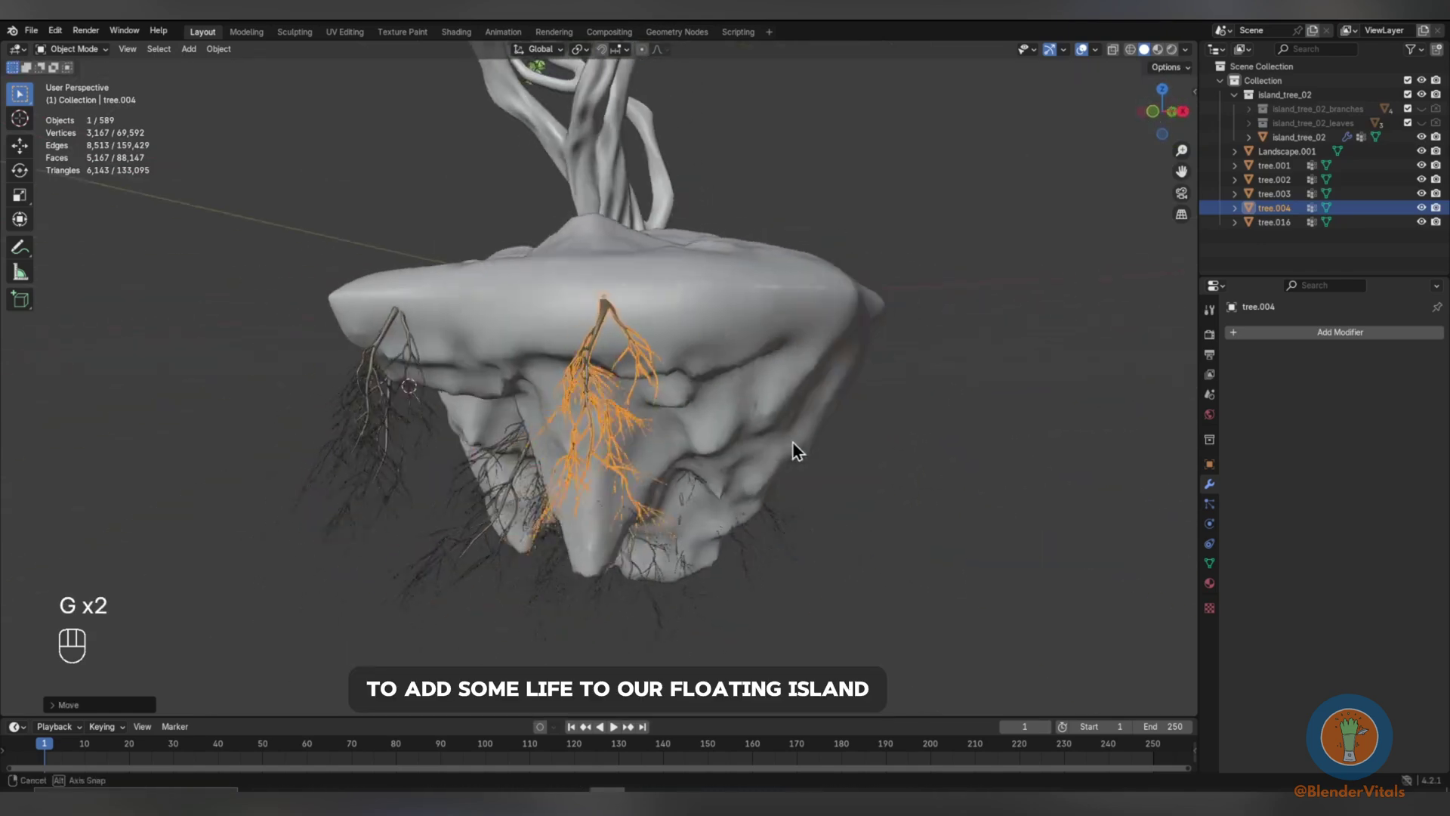
key("shift+d")
key("r")
key("z")
left_click(829, 364)
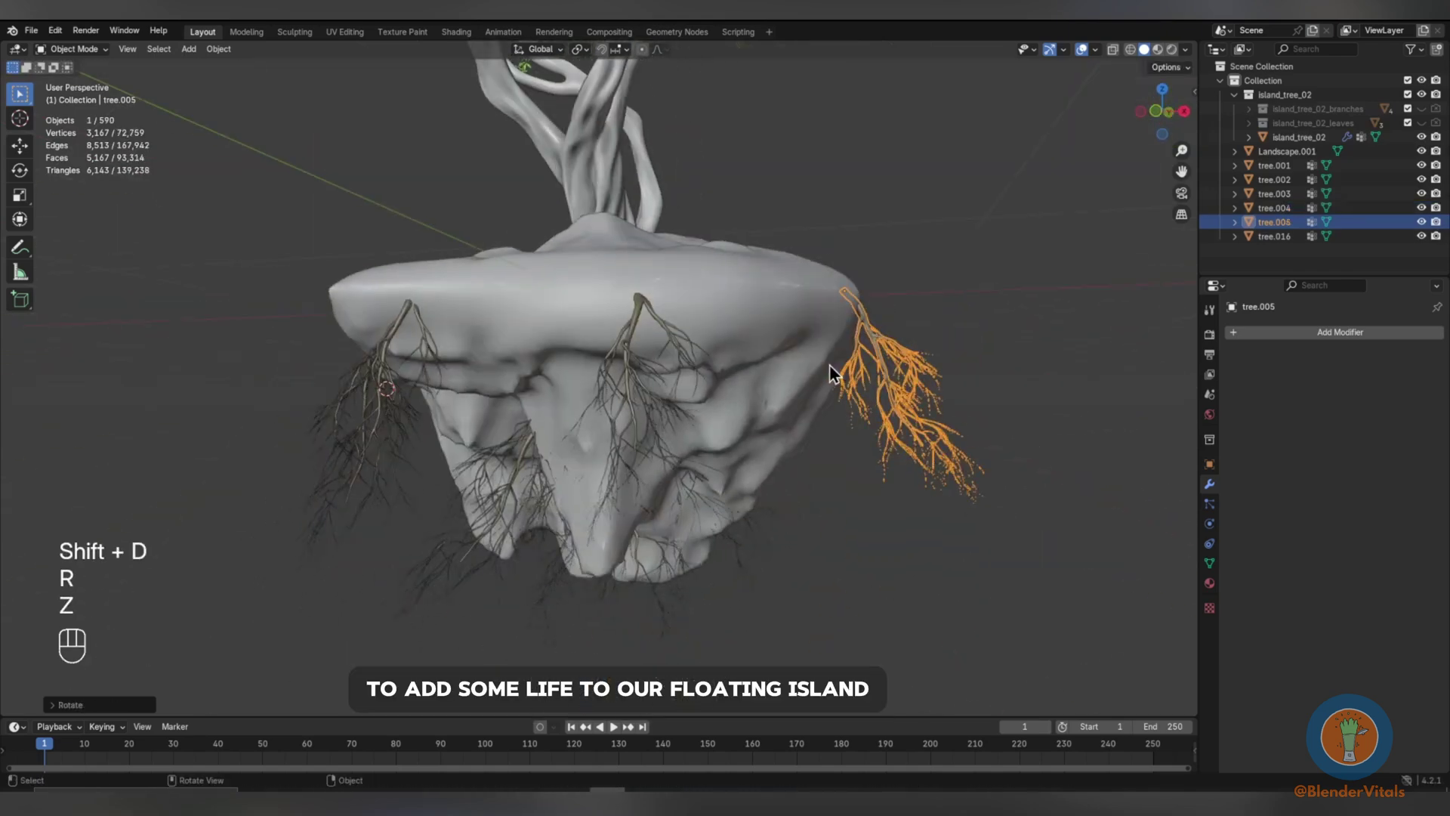
key("r")
key("g")
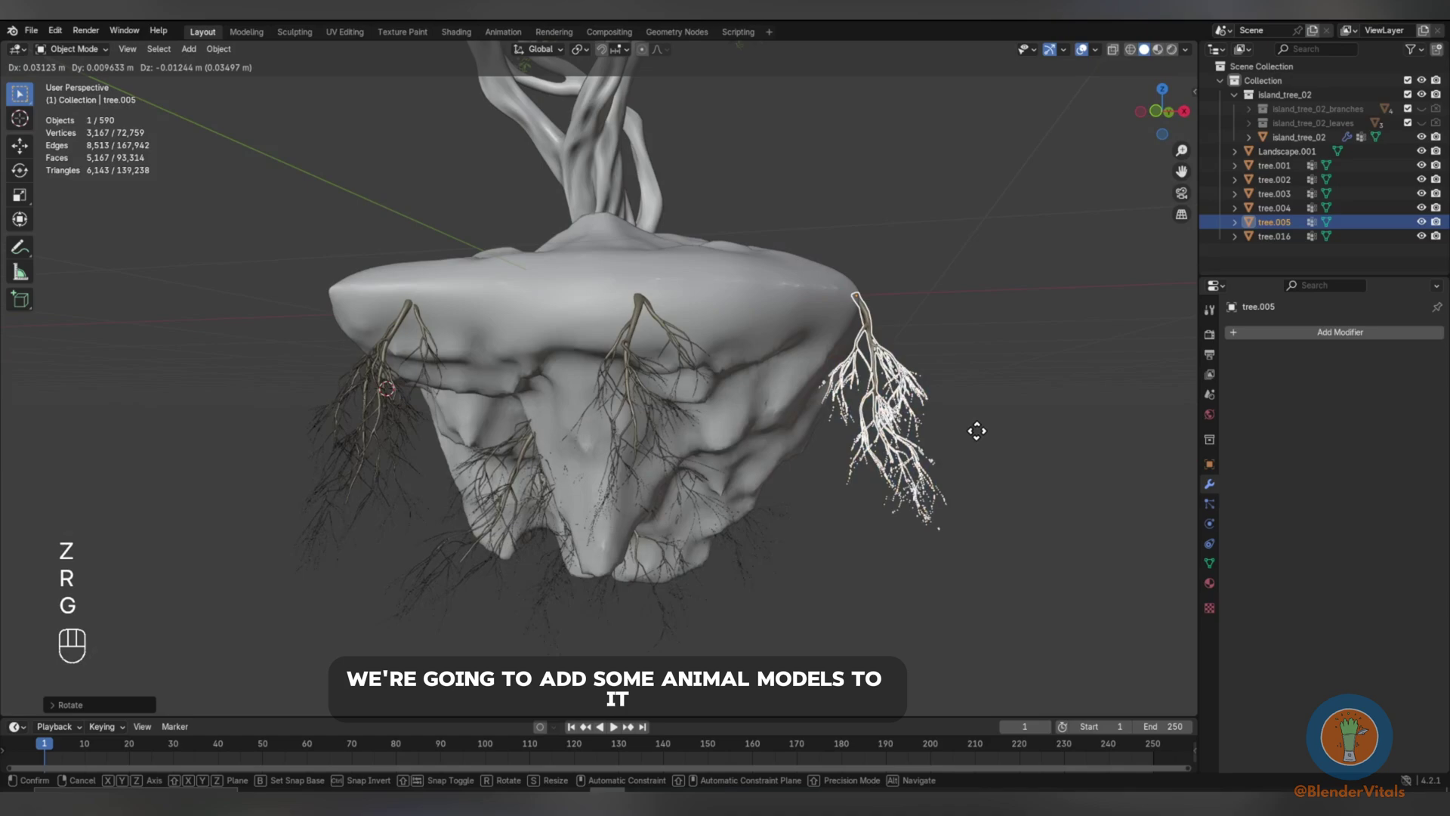
key("s")
left_click(1016, 441)
key("g")
left_click(1016, 442)
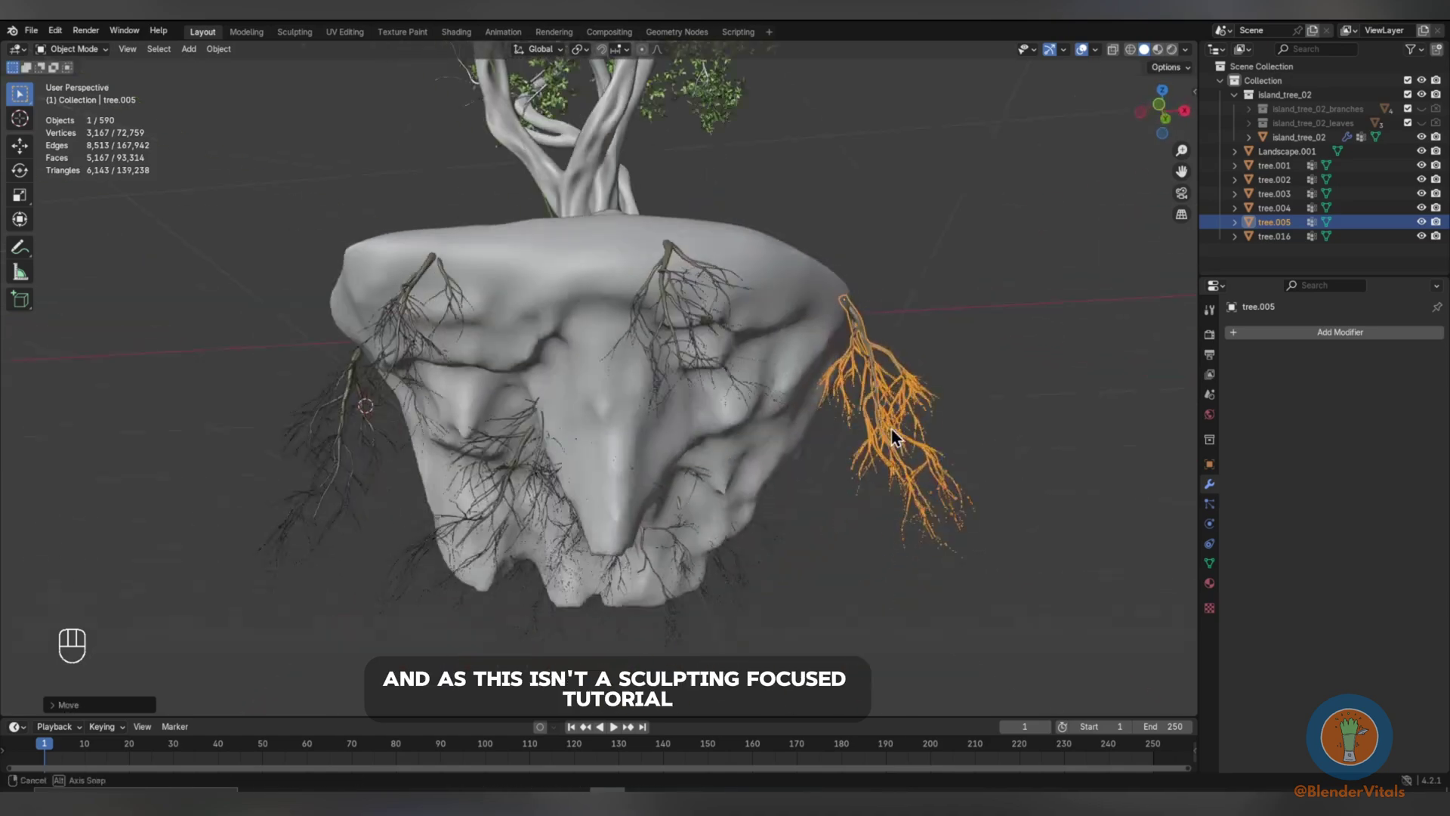
Duplicate the roots again as tree.006, rotating, resizing and placing it under the right side.
key("shift+d")
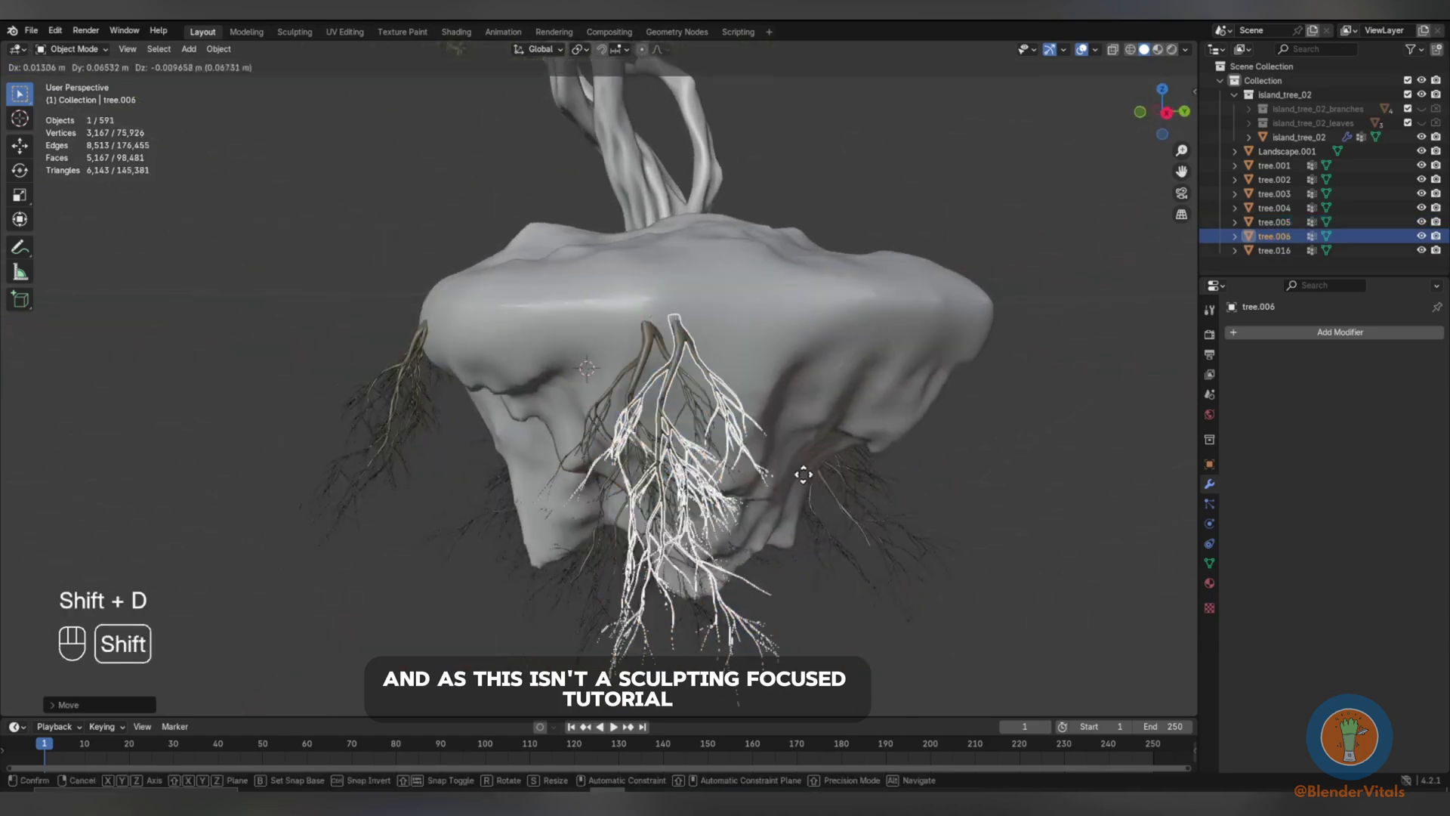
left_click(802, 474)
key("r")
key("z")
key("s")
left_click(801, 501)
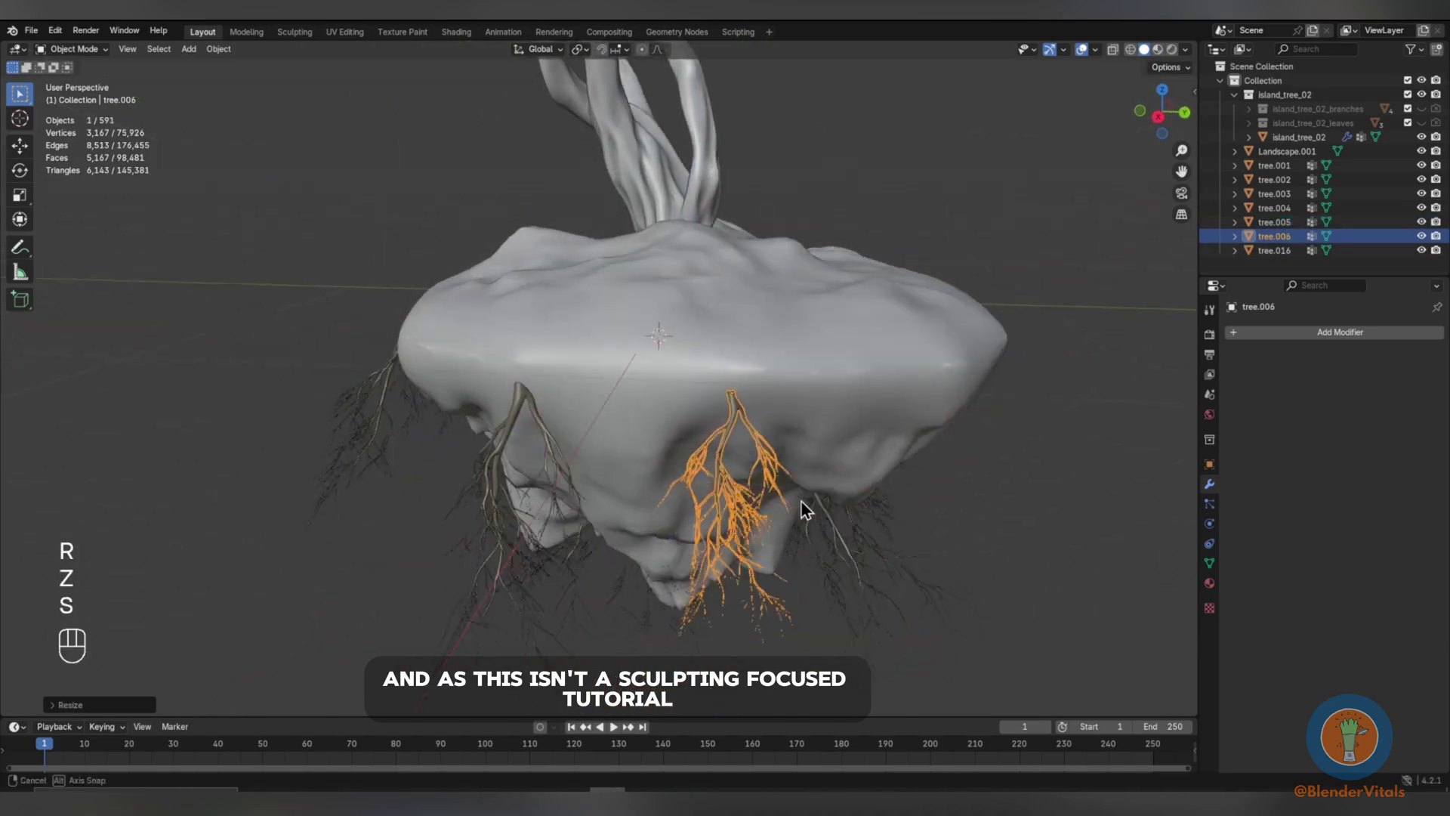
key("g")
left_click(862, 489)
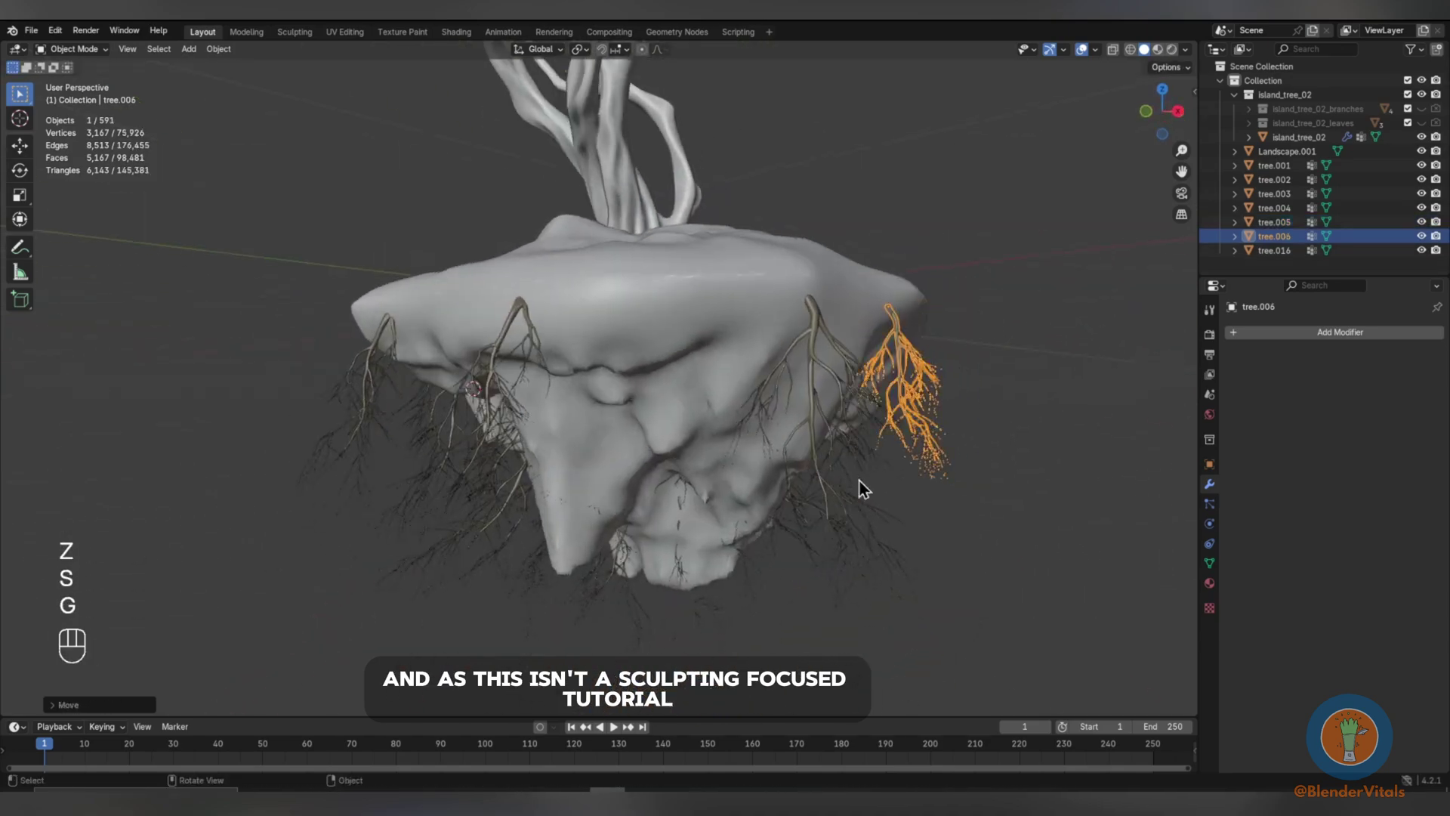
key("r")
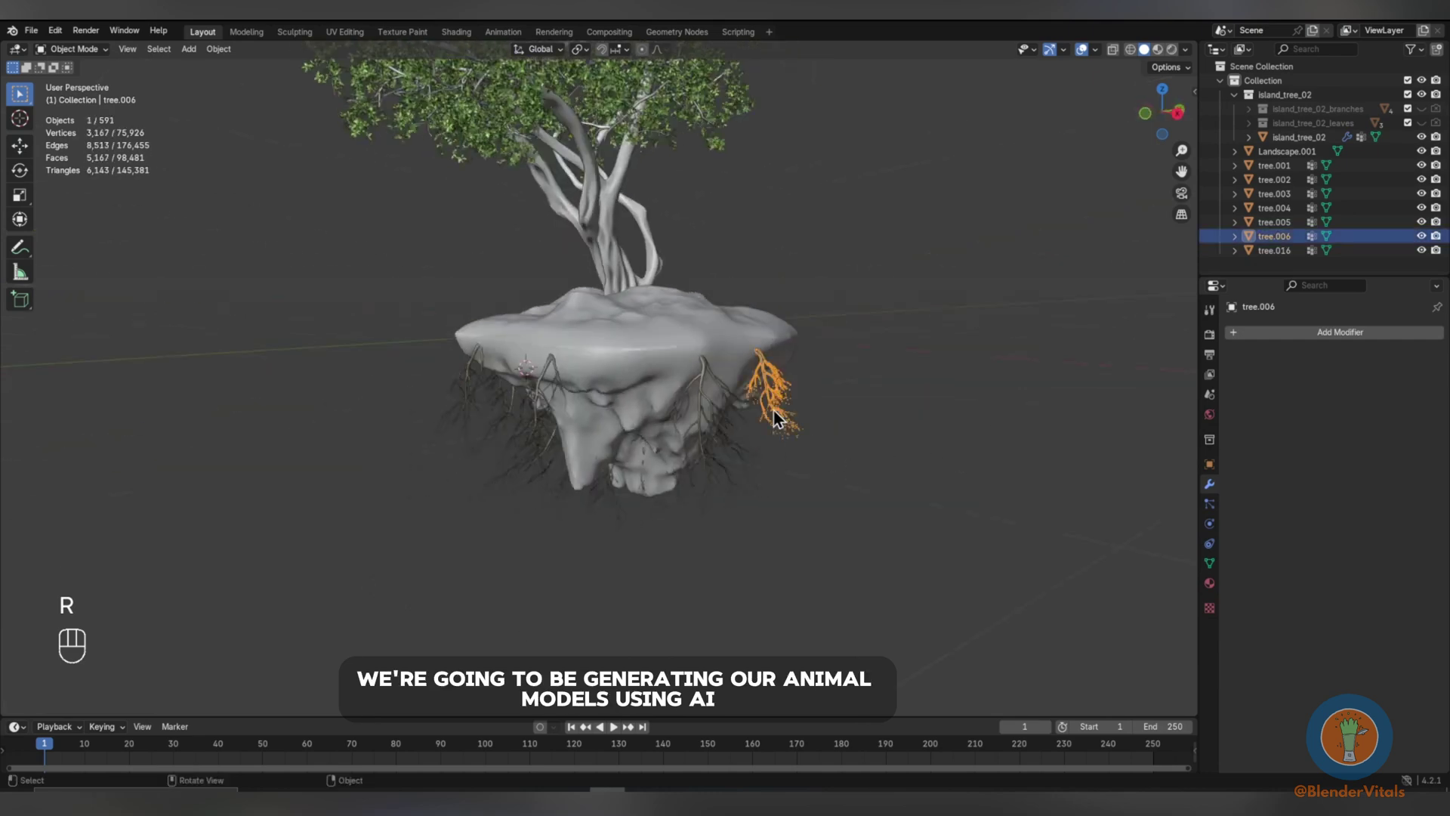
Delete the extra tree.006 copy and save Floating Island 2.blend.
key("x")
left_click(697, 501)
key("ctrl+s")
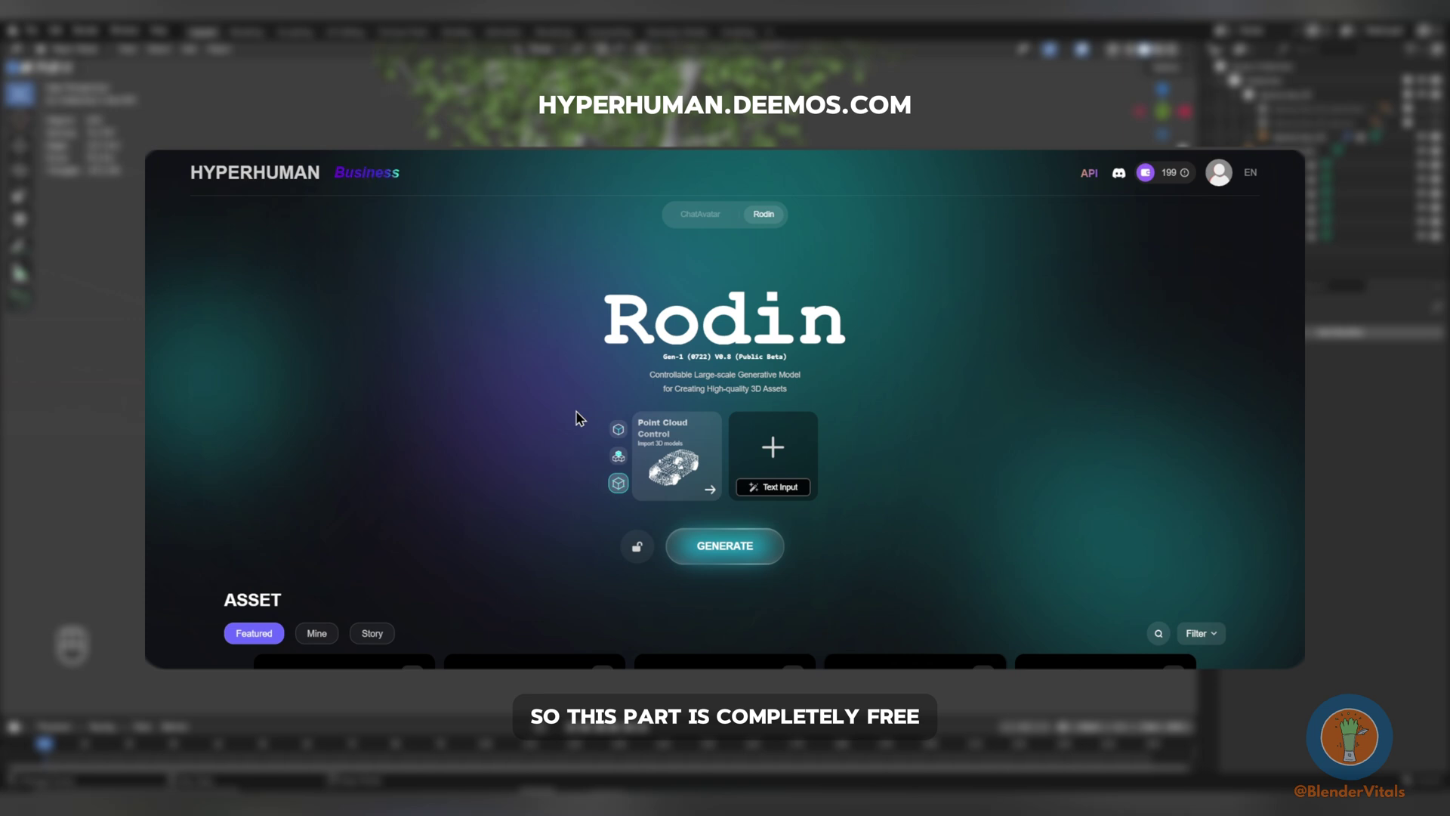
Switch shape control to a handcrafted bounding box and edit its height, length and width values.
left_click(618, 429)
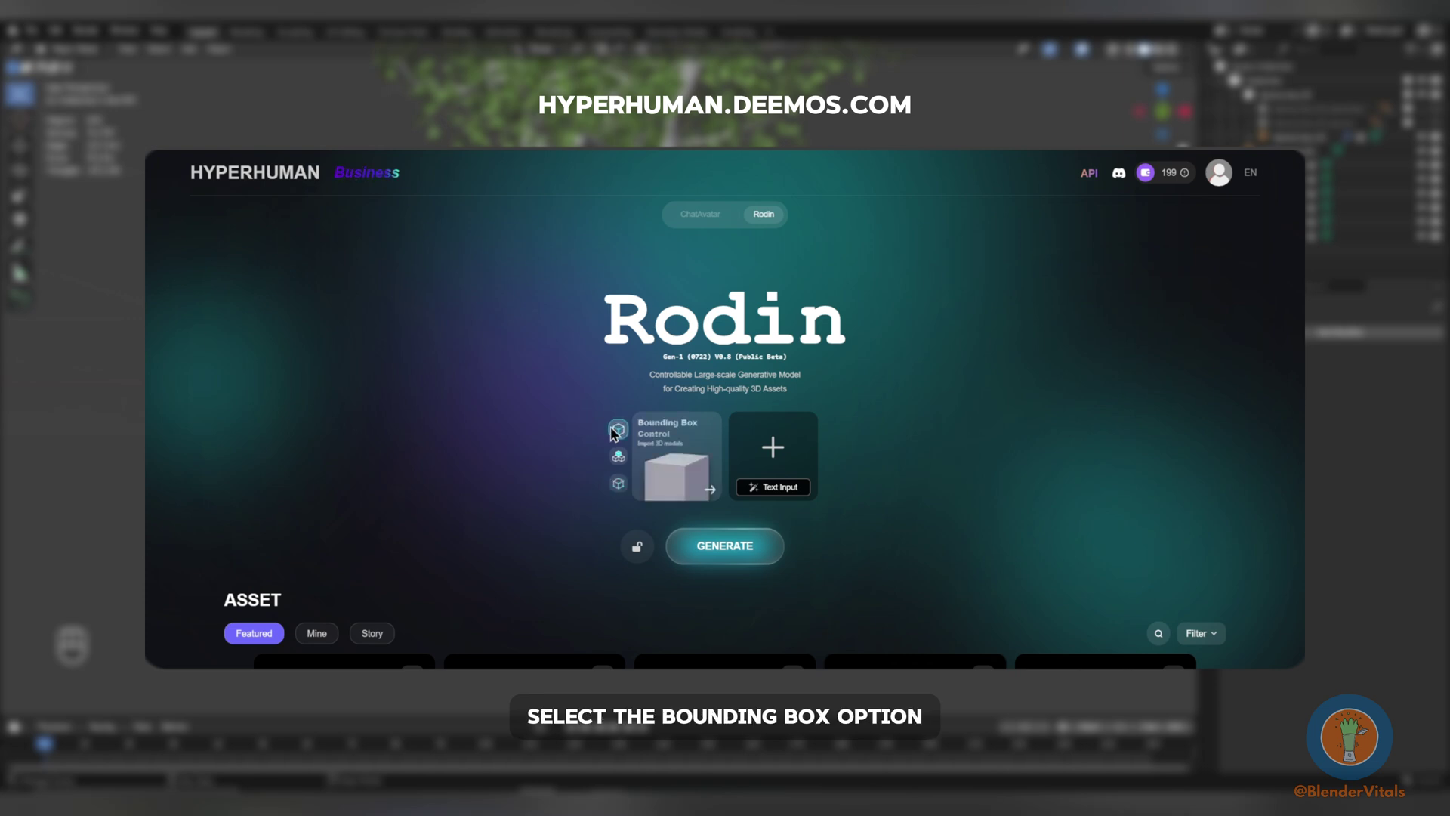
left_click(699, 441)
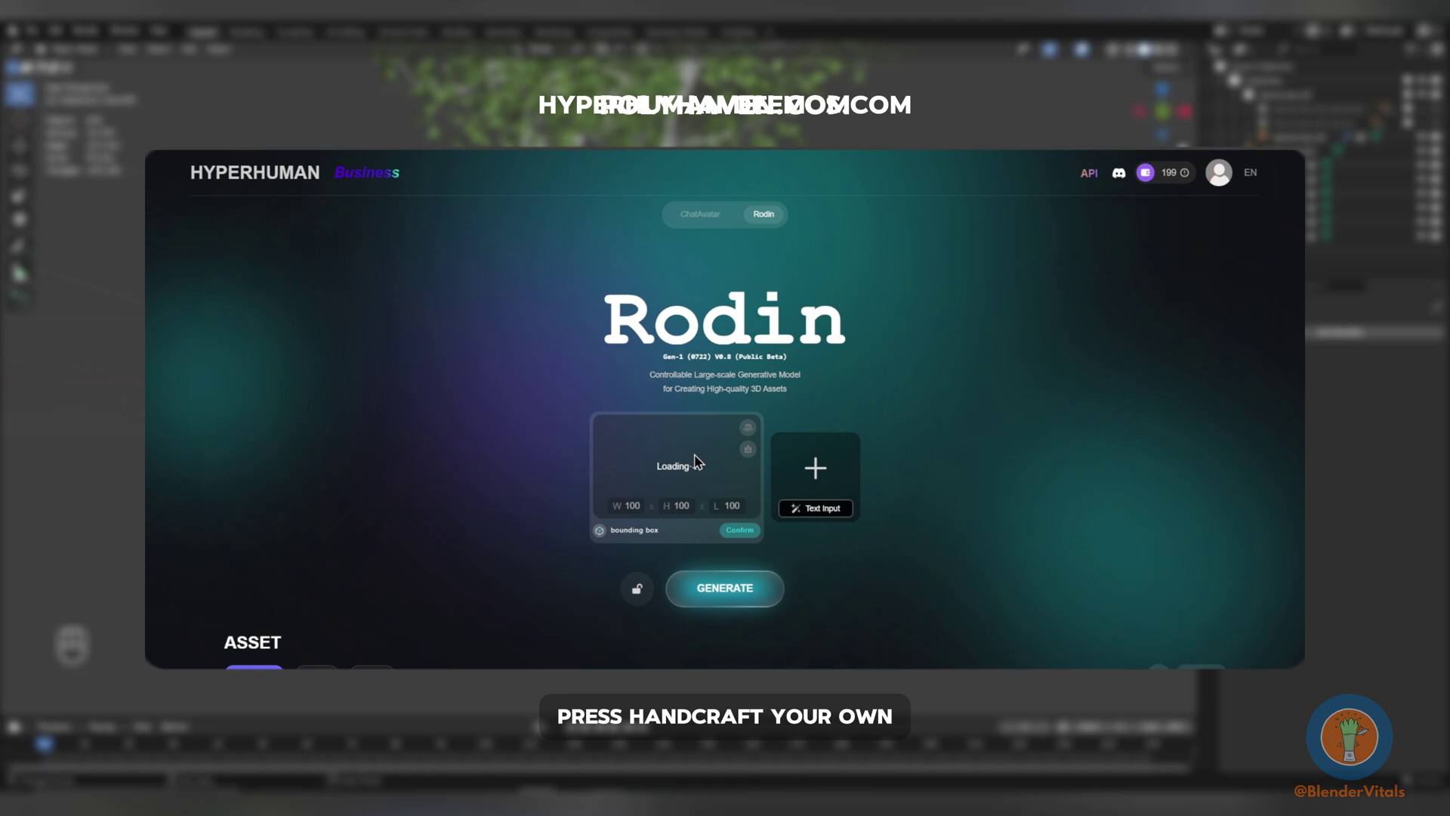
double_click(681, 505)
type("88")
double_click(725, 506)
type("76")
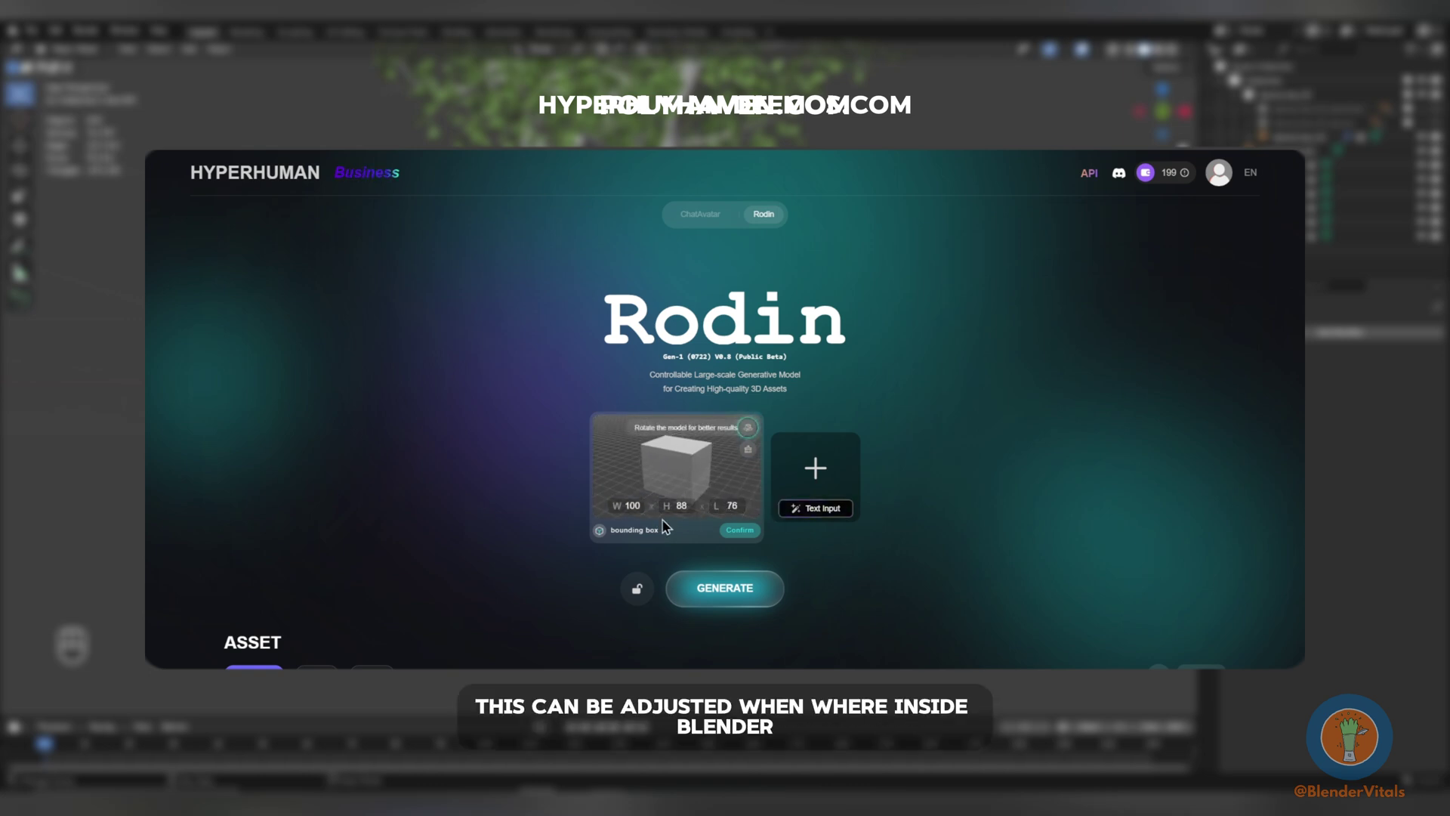
double_click(633, 505)
type("49")
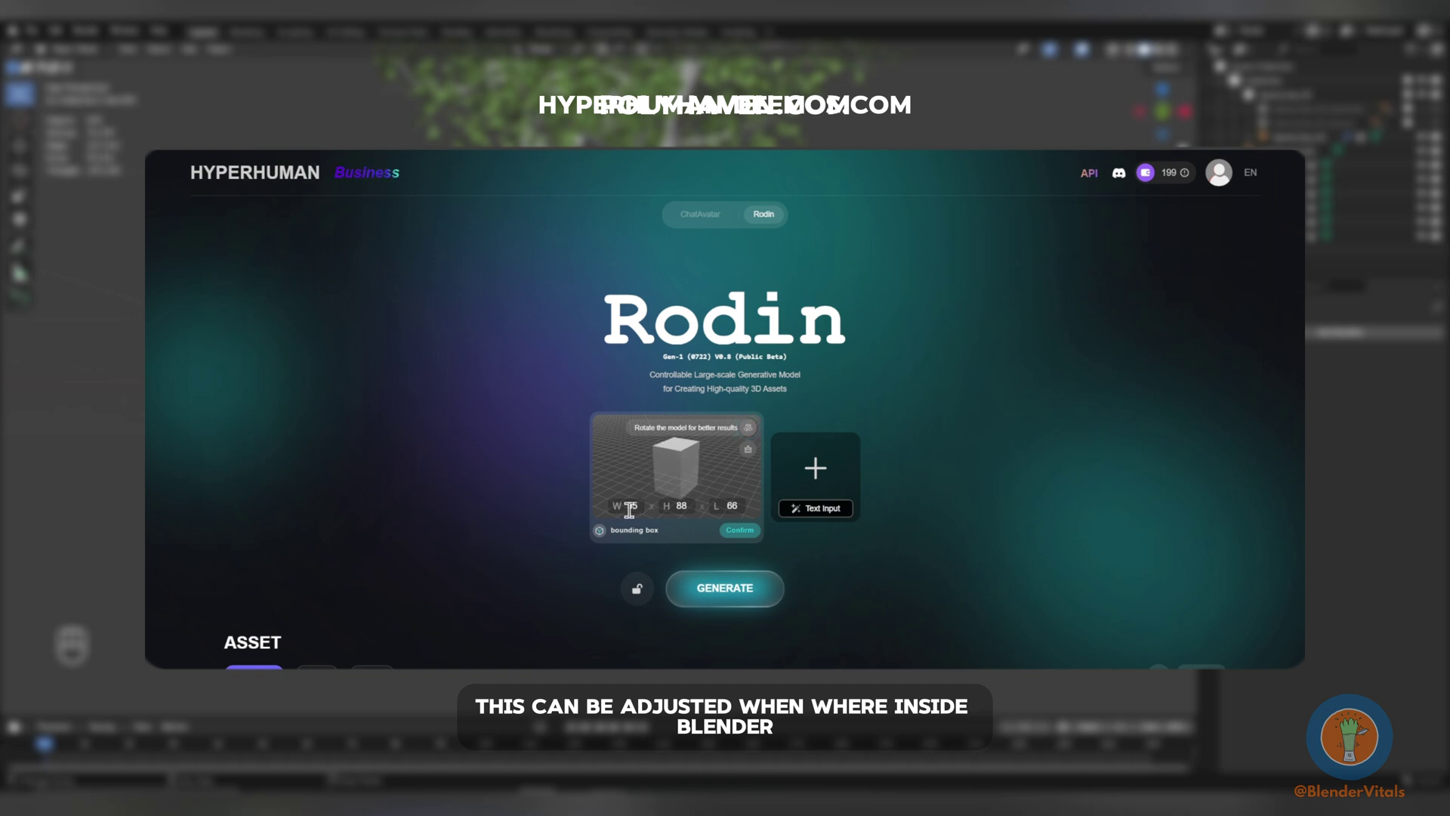
type("73")
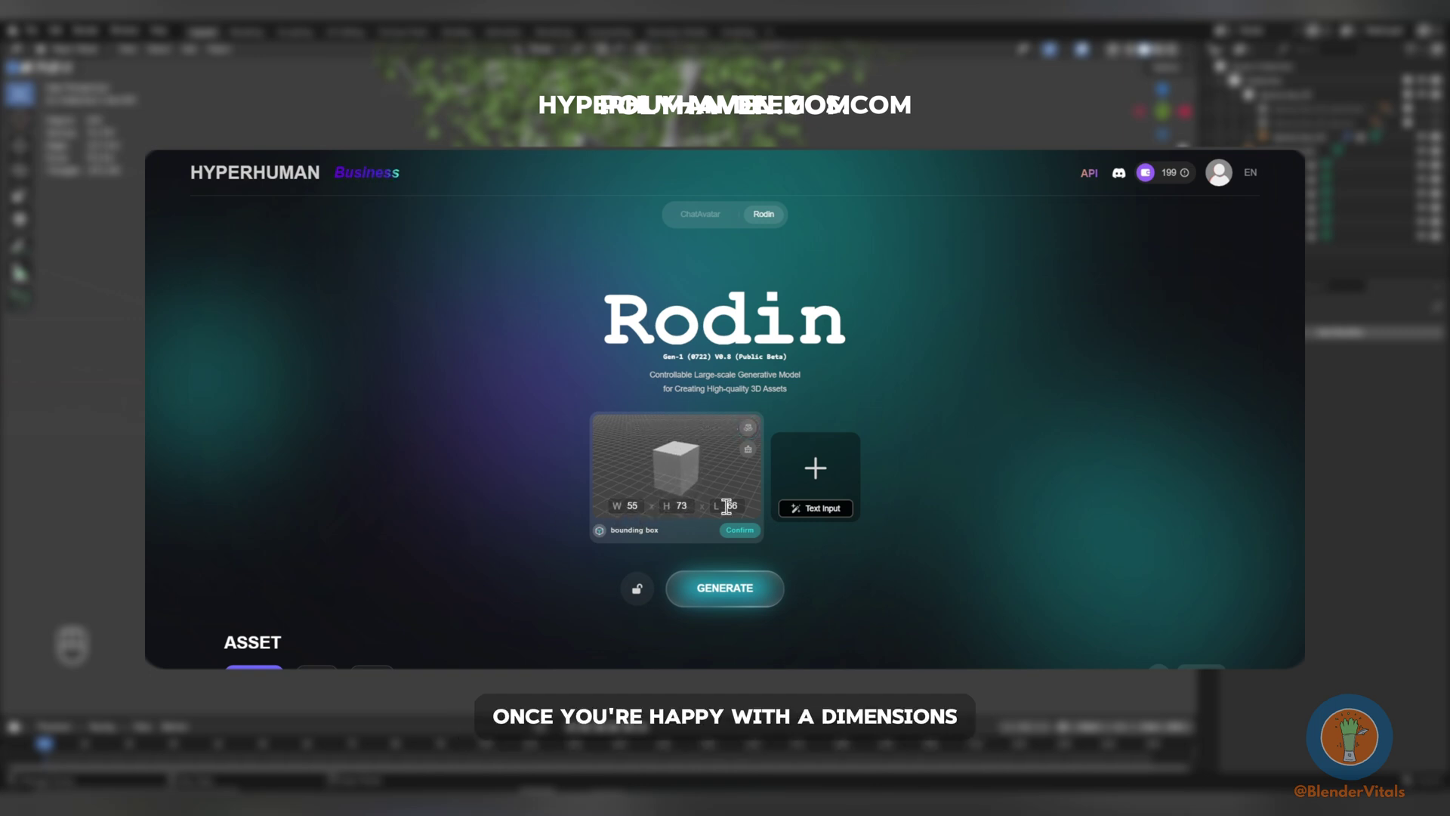
double_click(726, 505)
Confirm the box with length 78, prompt 'Pelican', and accept the regenerated reference image.
type("78")
left_click(751, 527)
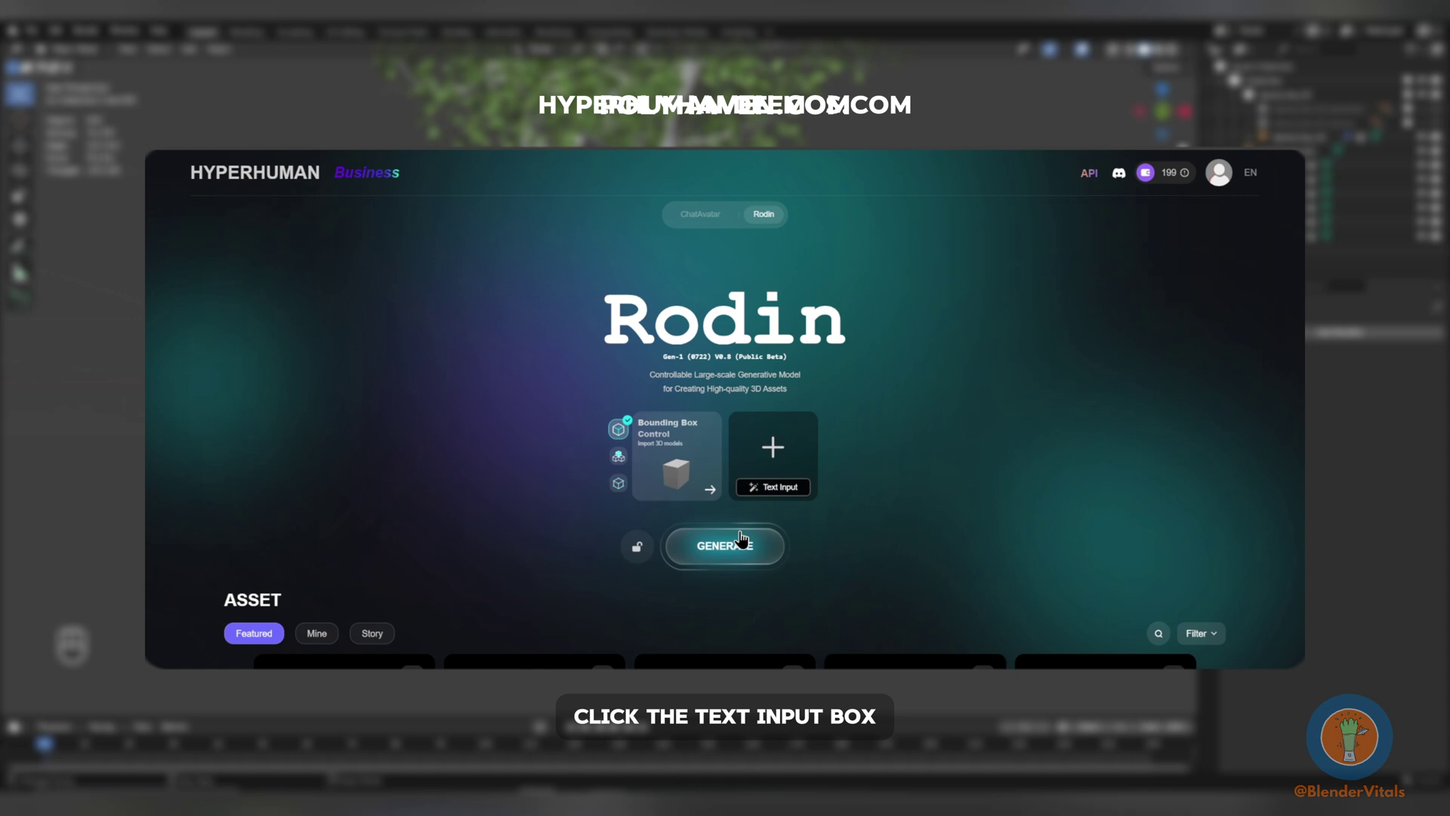
left_click(770, 488)
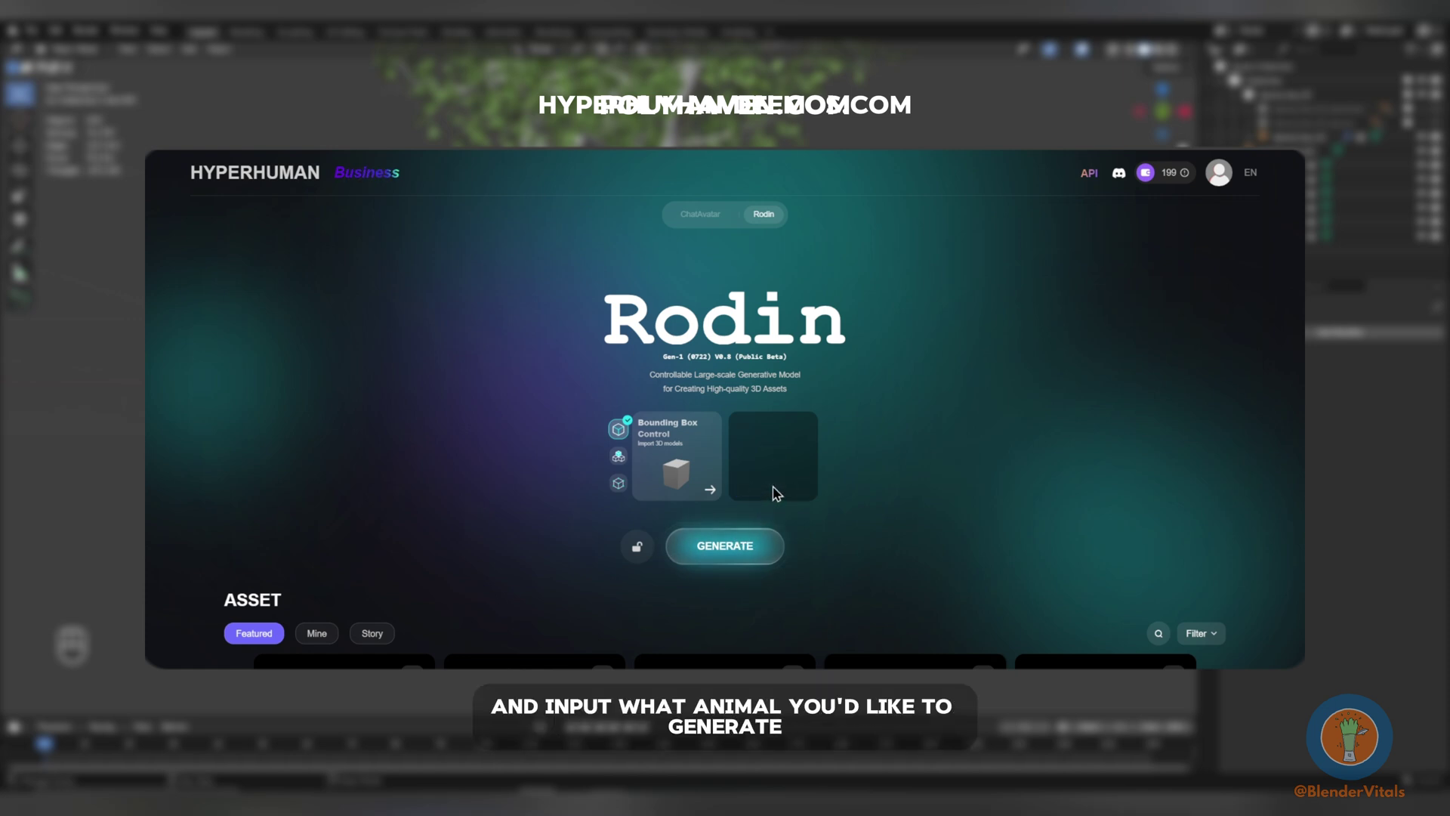
type("Pelica")
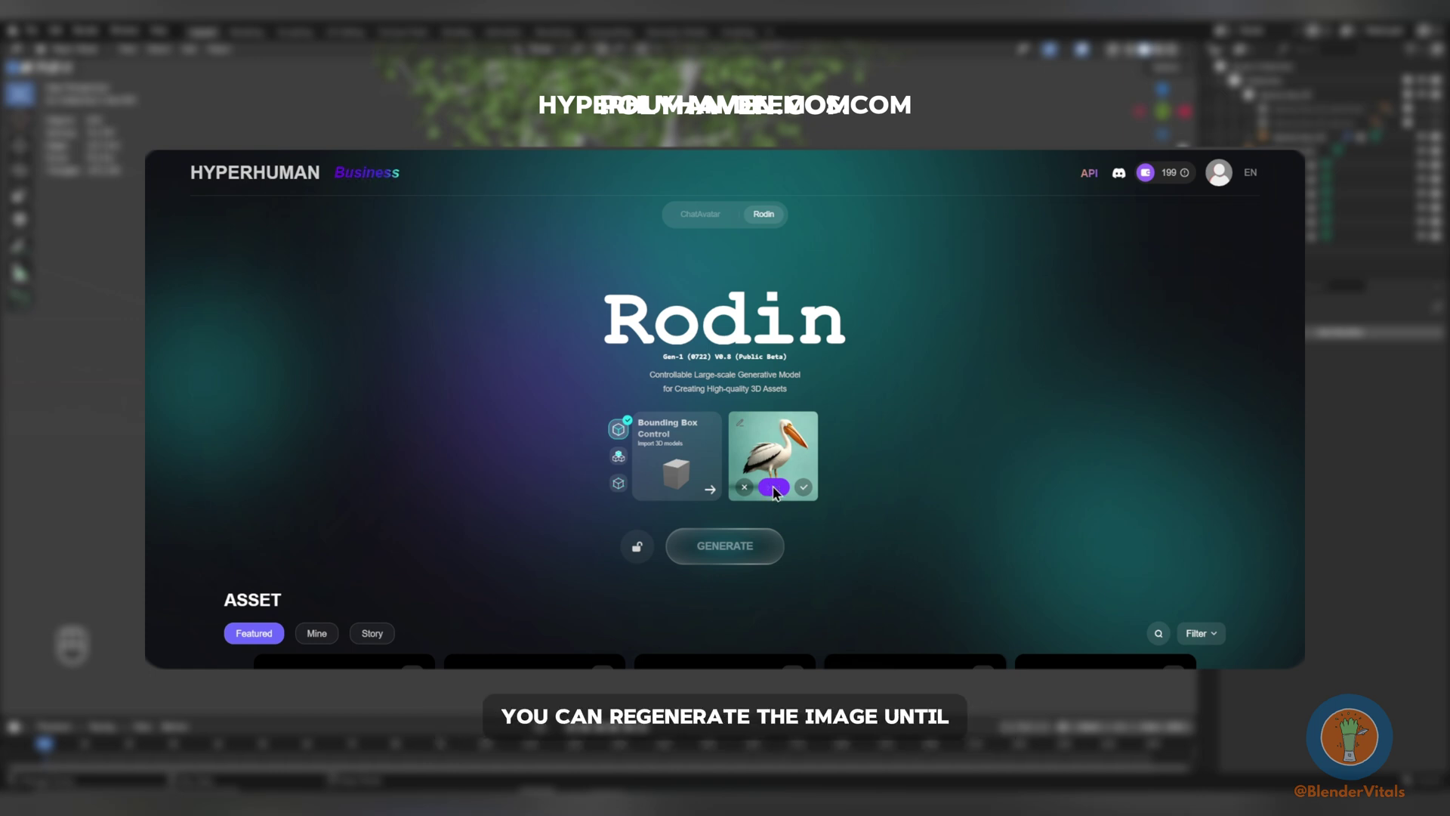
left_click(774, 489)
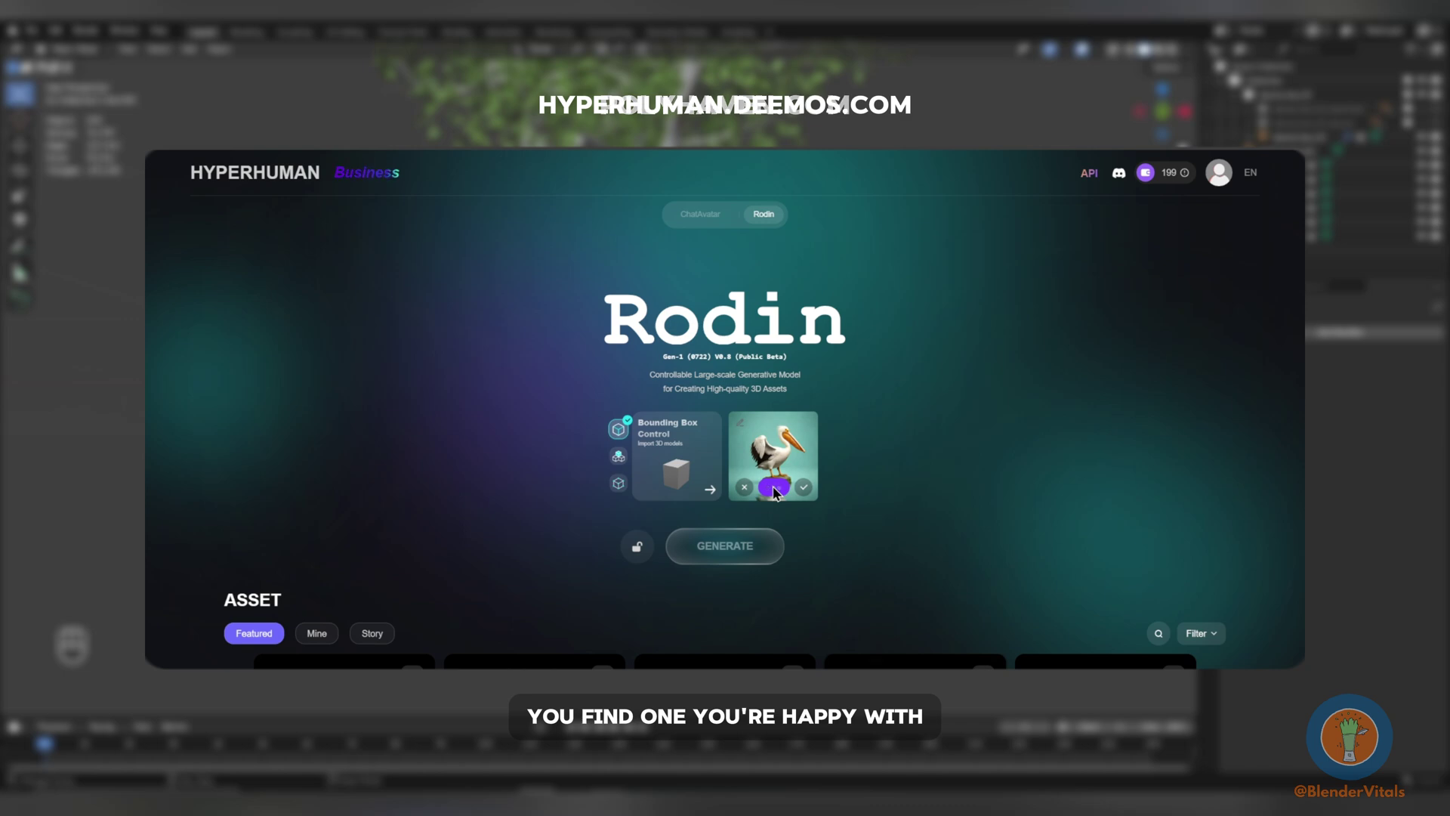
left_click(803, 487)
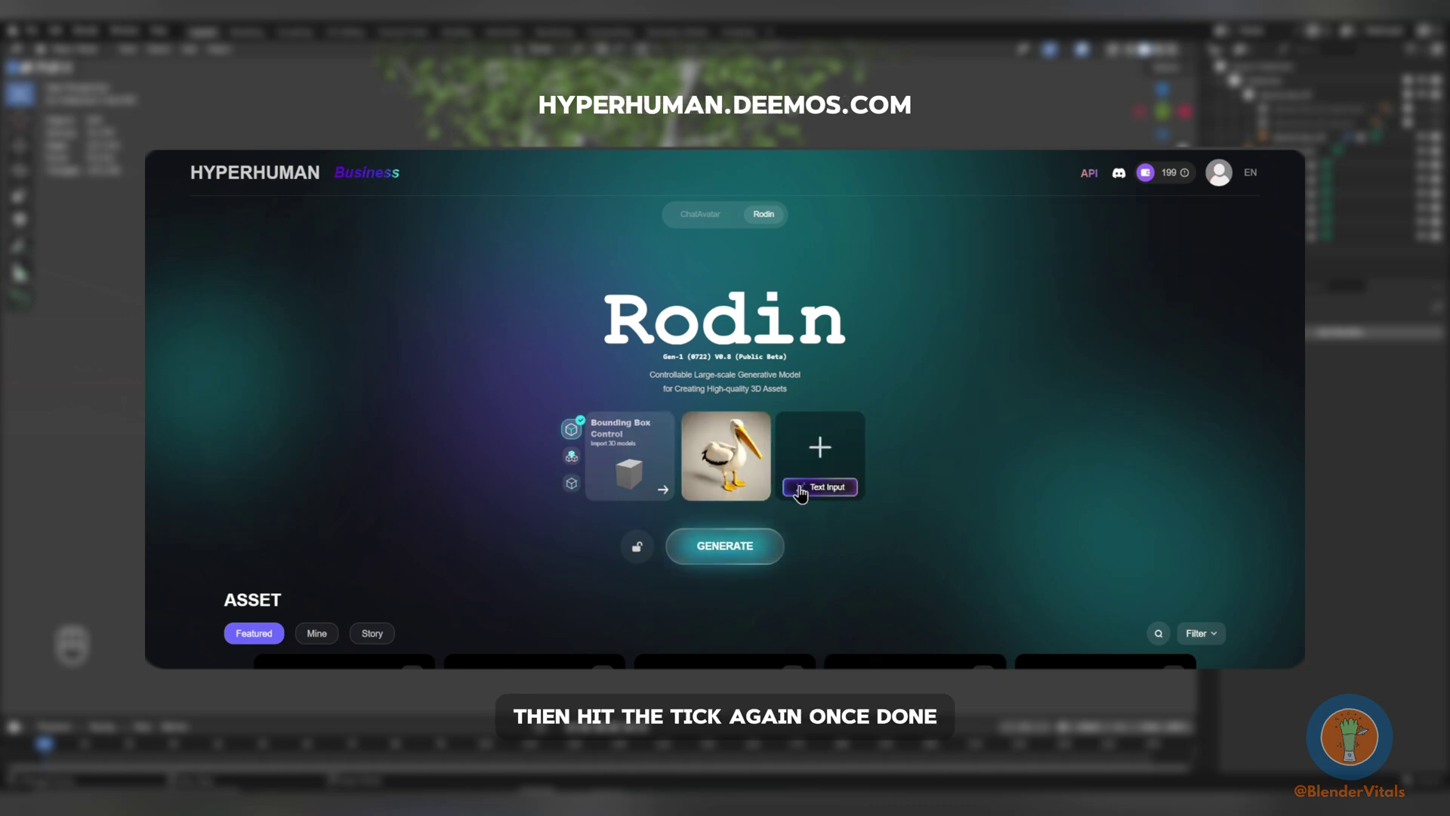
Generate the pelican geometry in Rest pose mode at 5000 polygons.
left_click(737, 546)
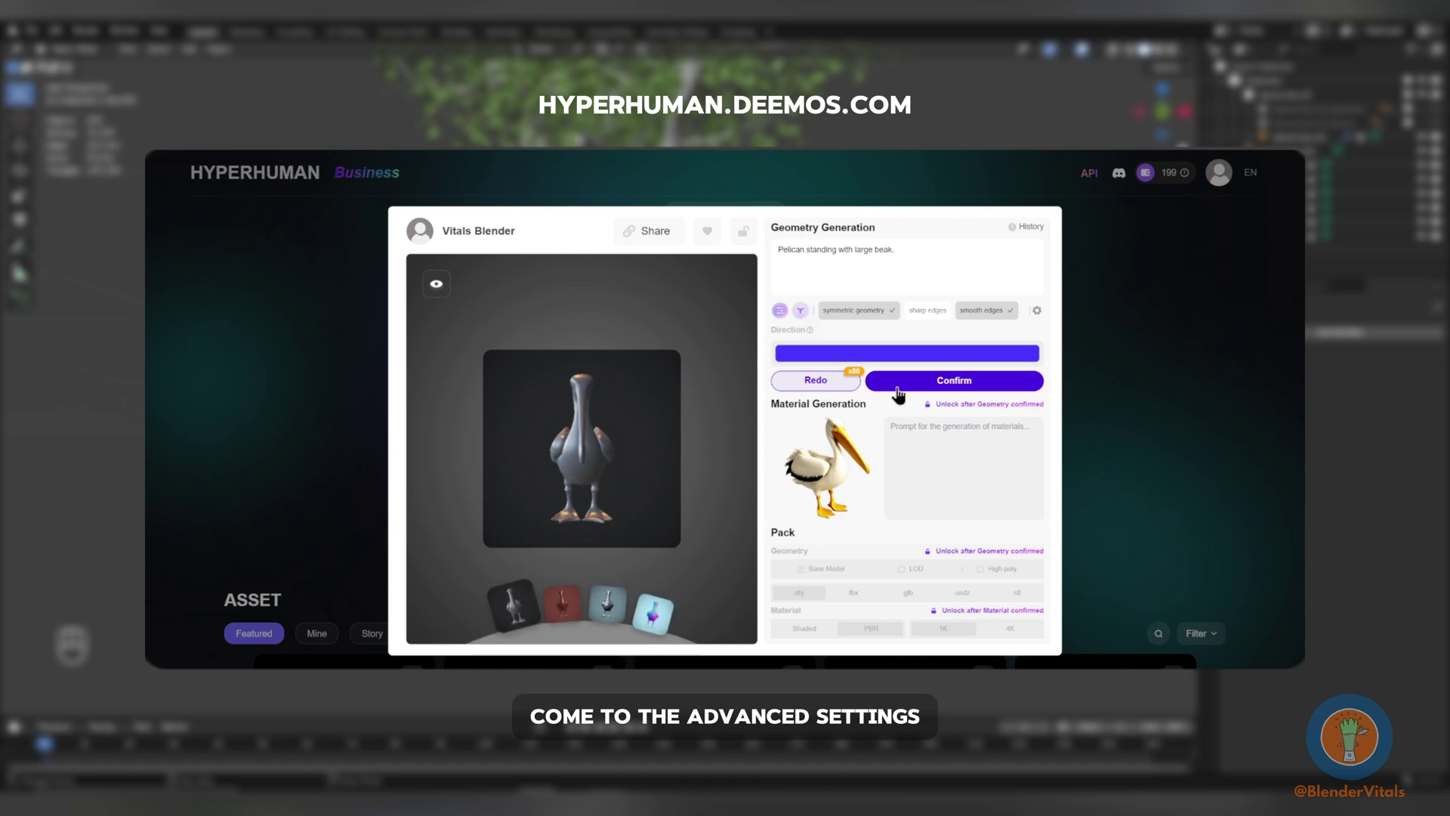
left_click(1037, 311)
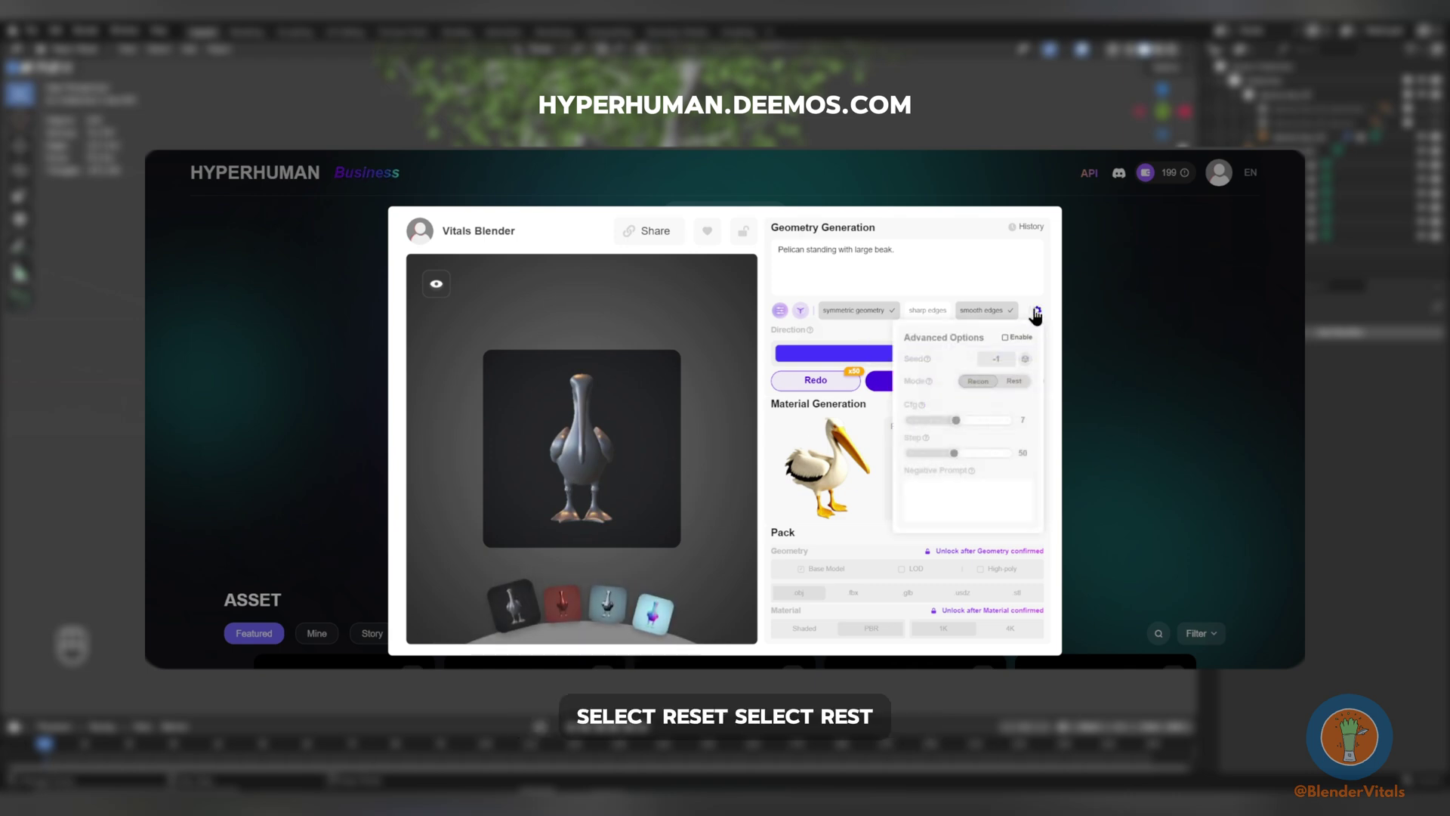
left_click(1013, 382)
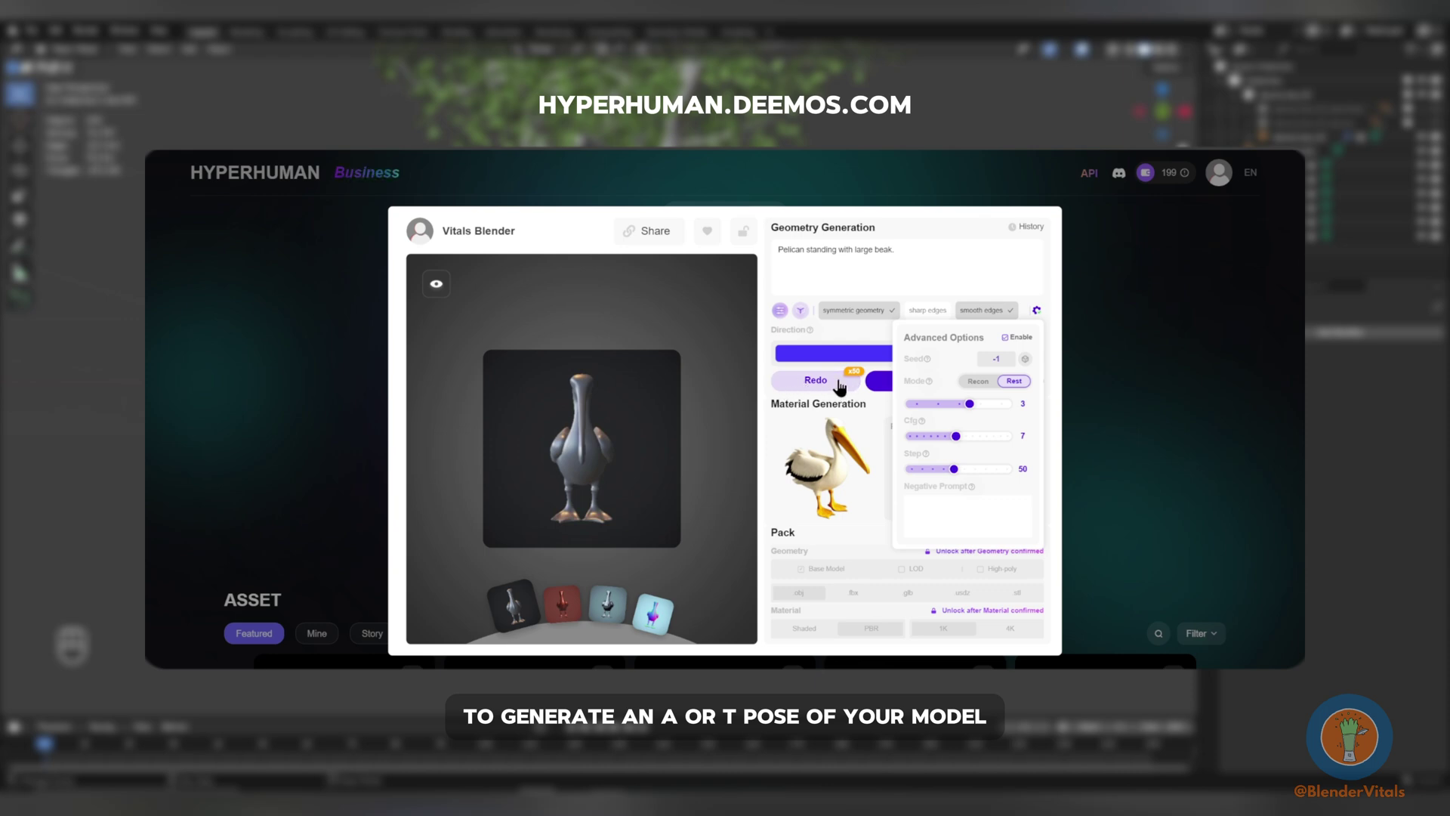
left_click(858, 406)
mouse_move(910, 390)
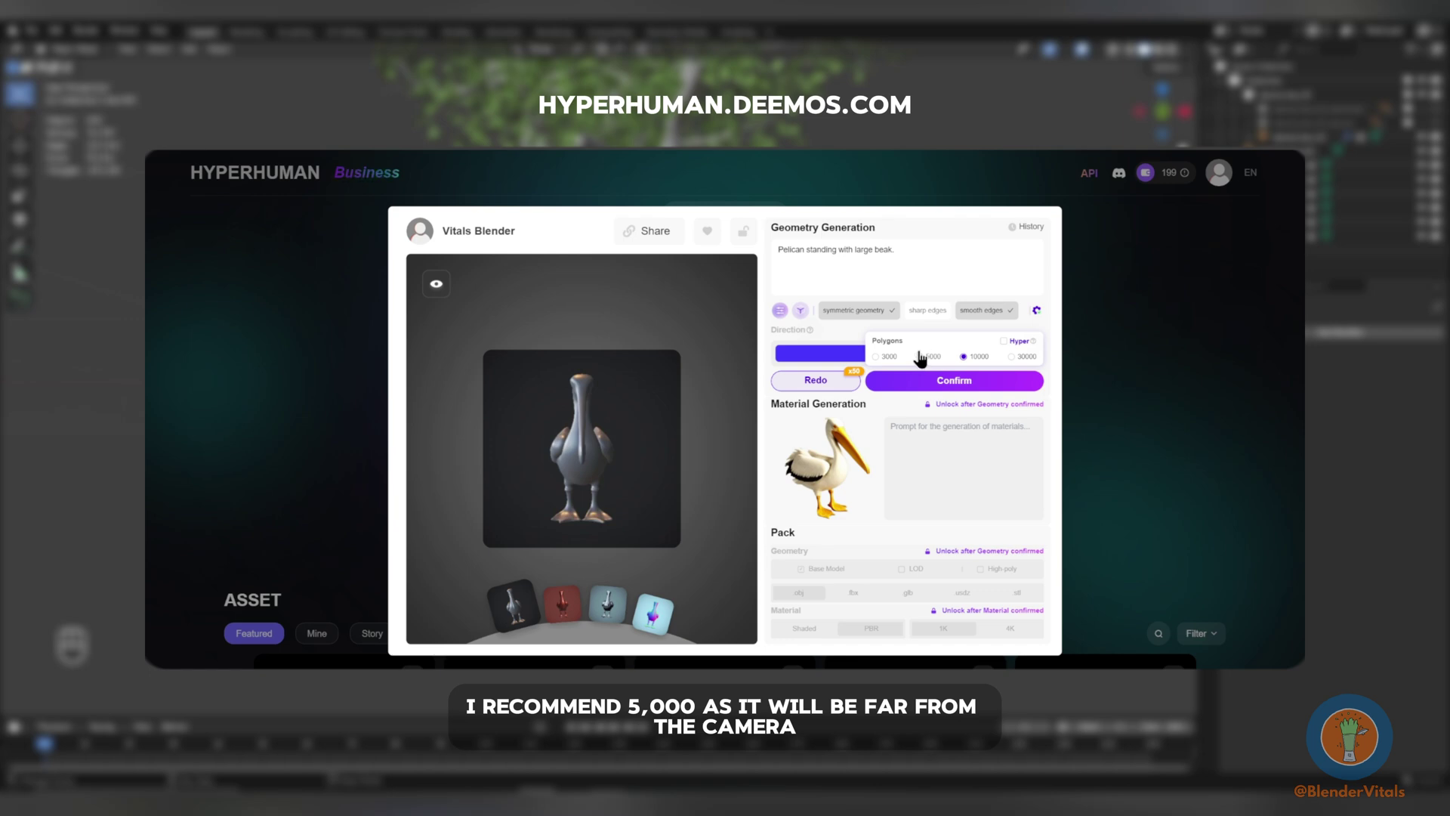
left_click(919, 358)
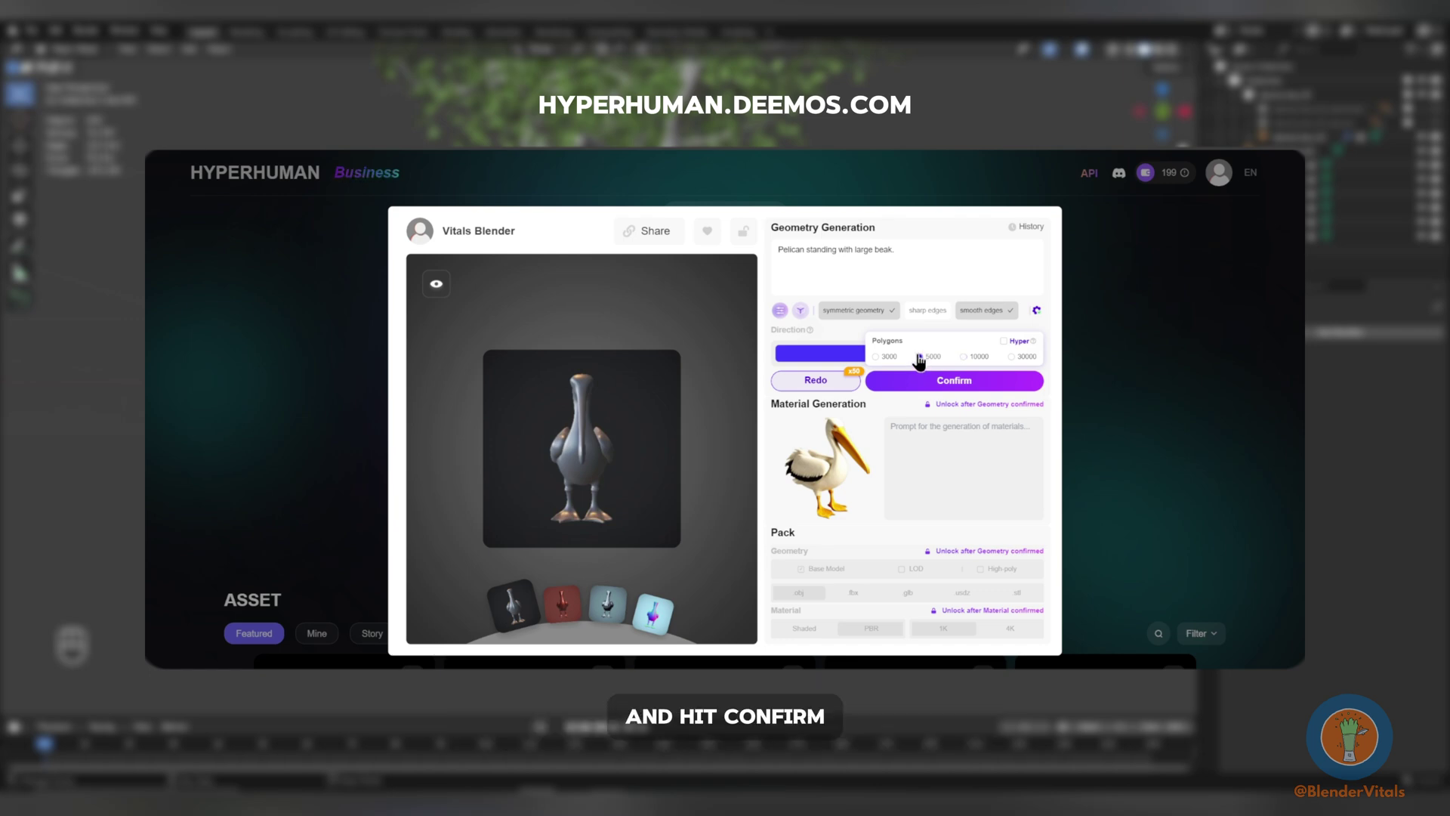
left_click(918, 383)
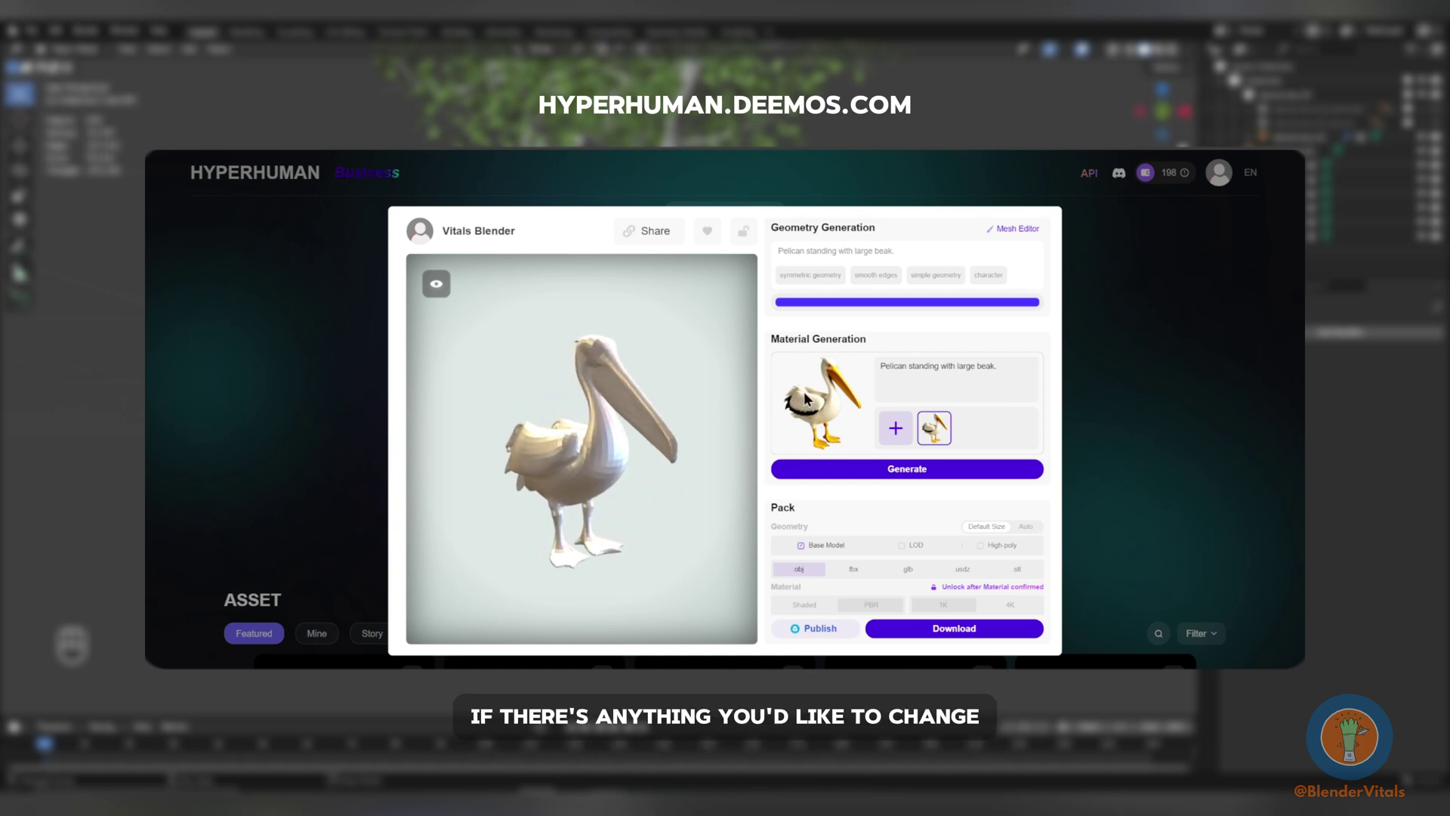
Generate a 1-credit material giving the pelican white feathers and a yellow beak and feet.
left_click(1017, 230)
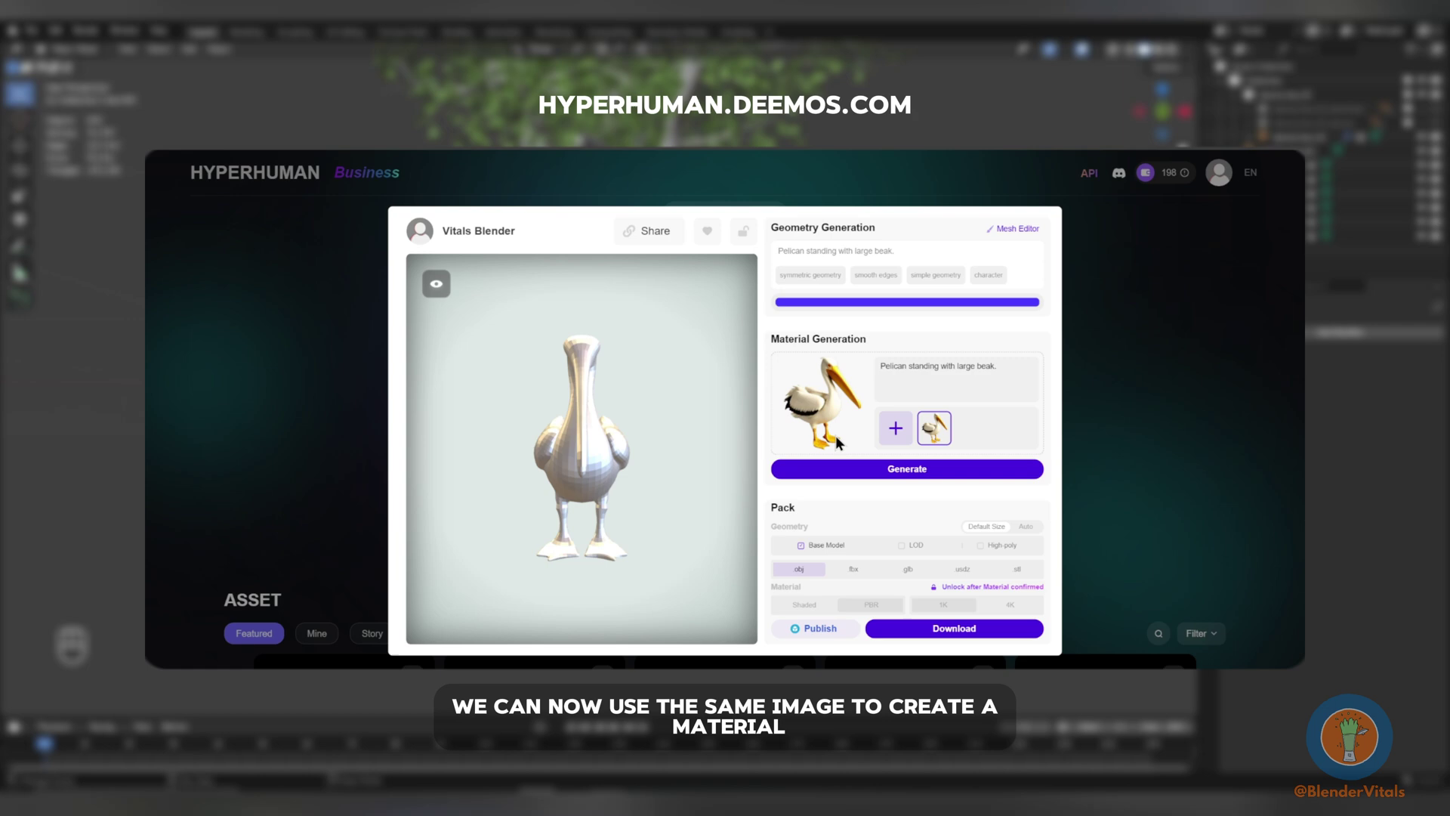
mouse_move(864, 477)
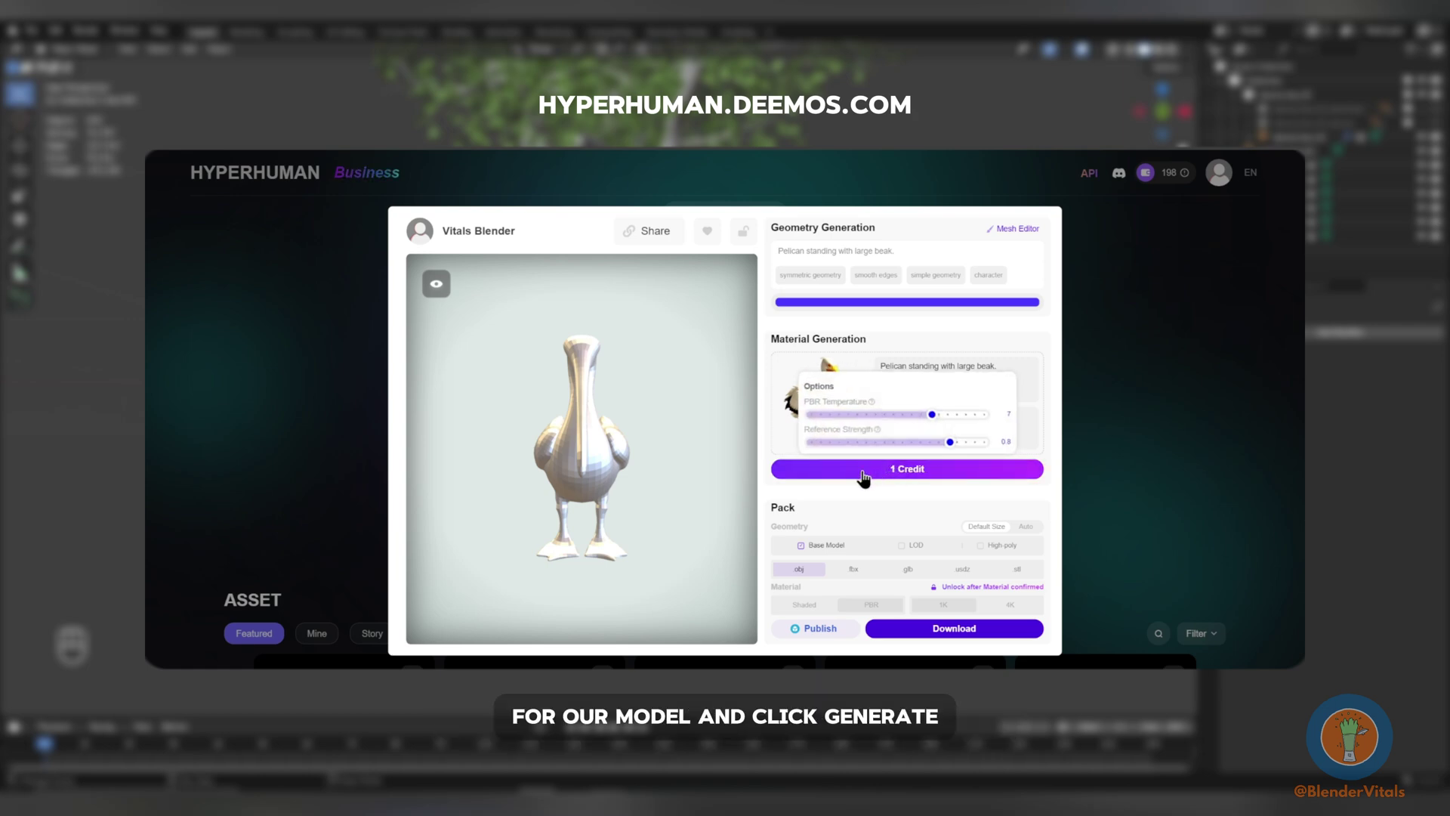
left_click(925, 468)
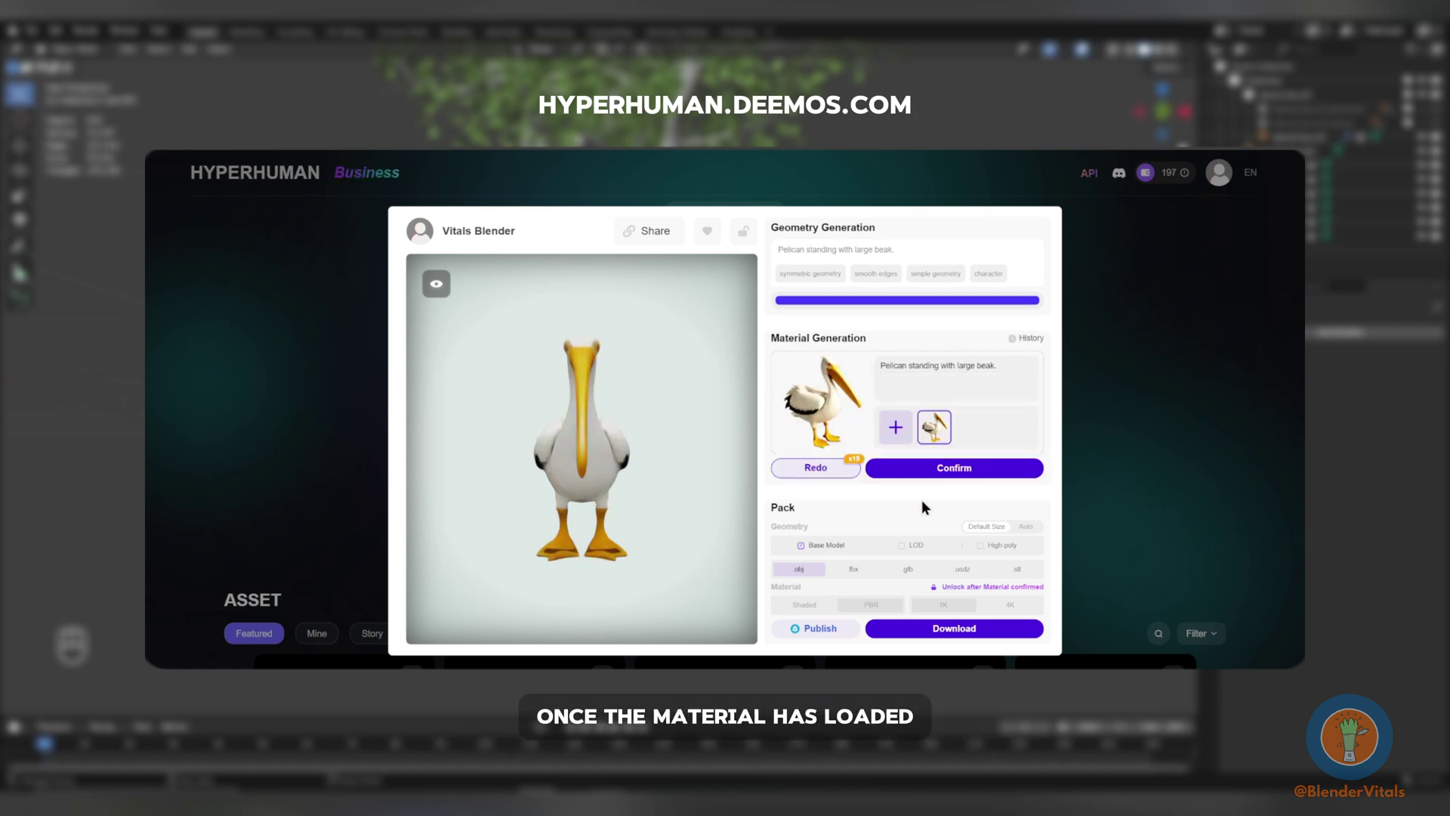
Accept the material, download the pelican as FBX with 1K PBR textures, and extract the Pelican zip.
left_click(949, 473)
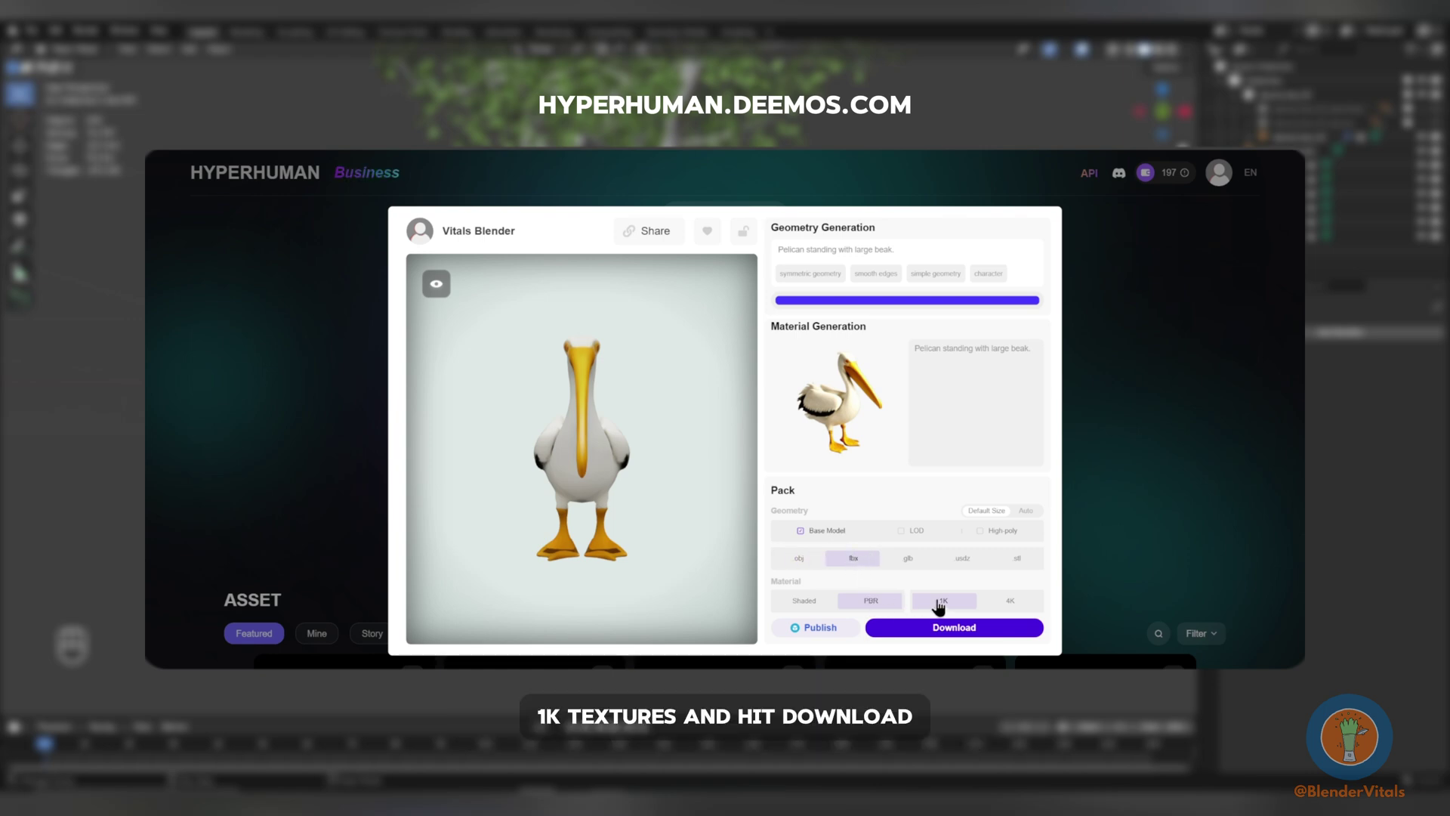
left_click(934, 628)
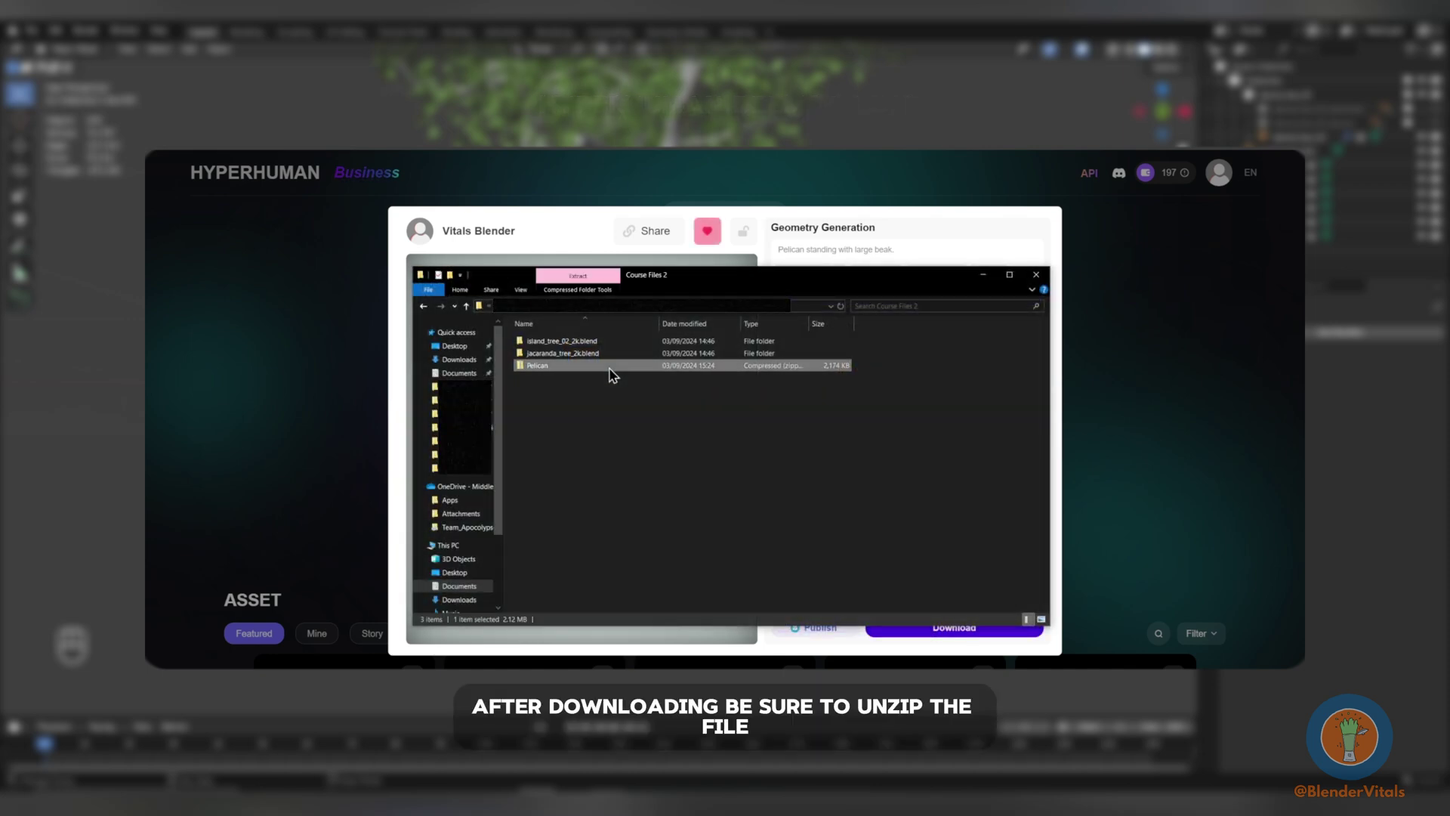
right_click(613, 376)
left_click(638, 411)
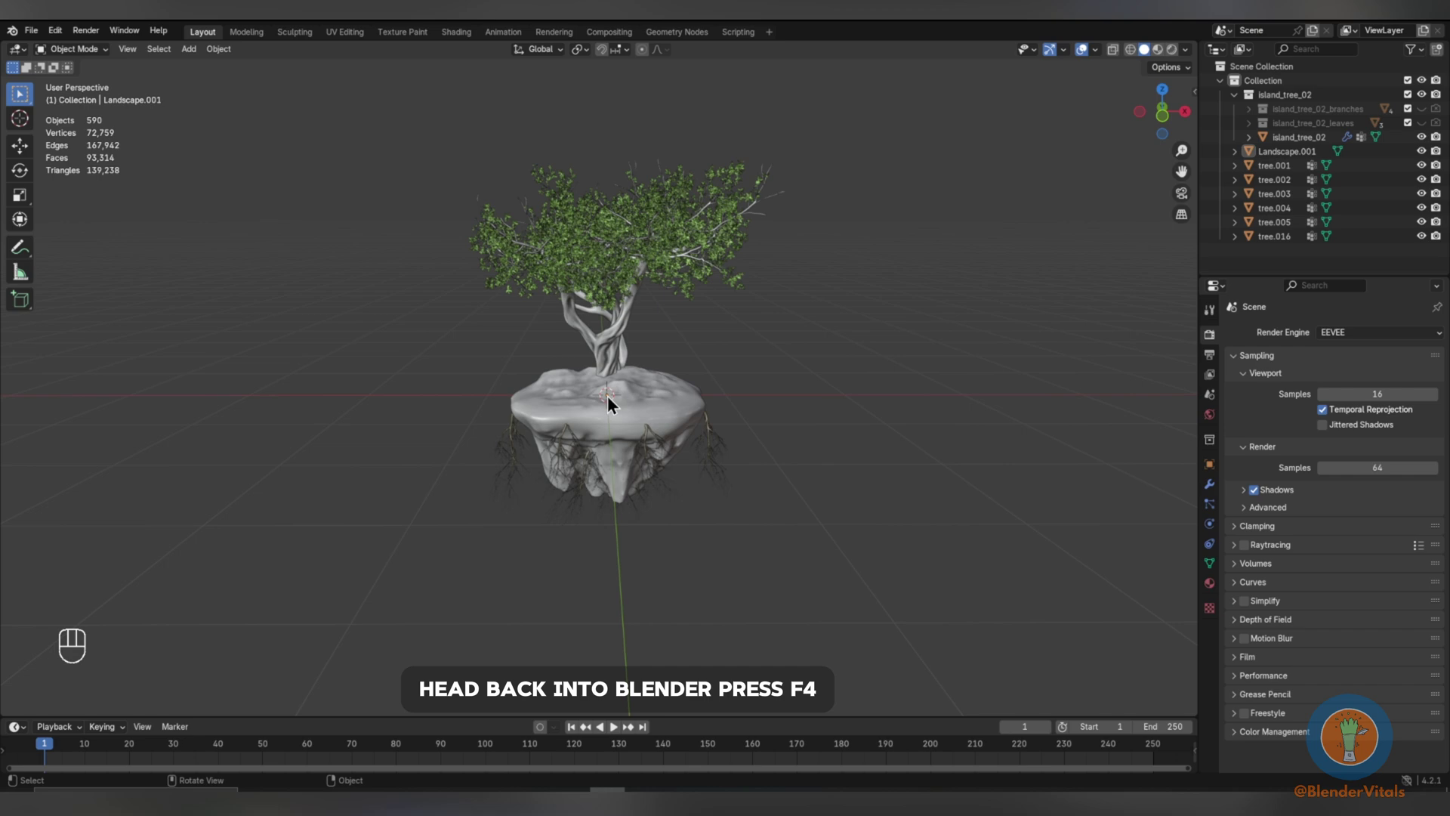
Import base.fbx from the Pelican folder via the FBX importer.
key("F4")
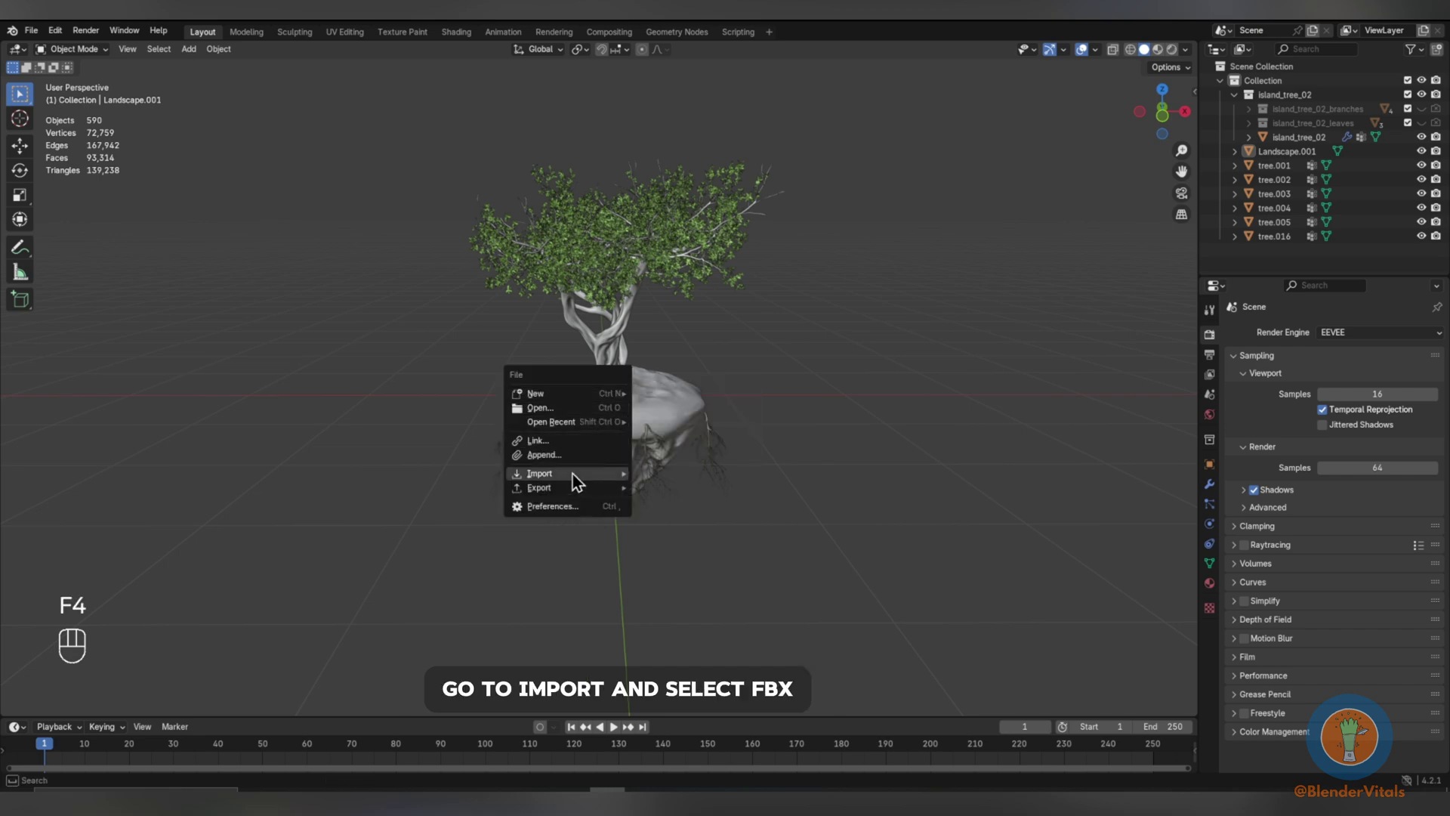
mouse_move(573, 473)
left_click(669, 599)
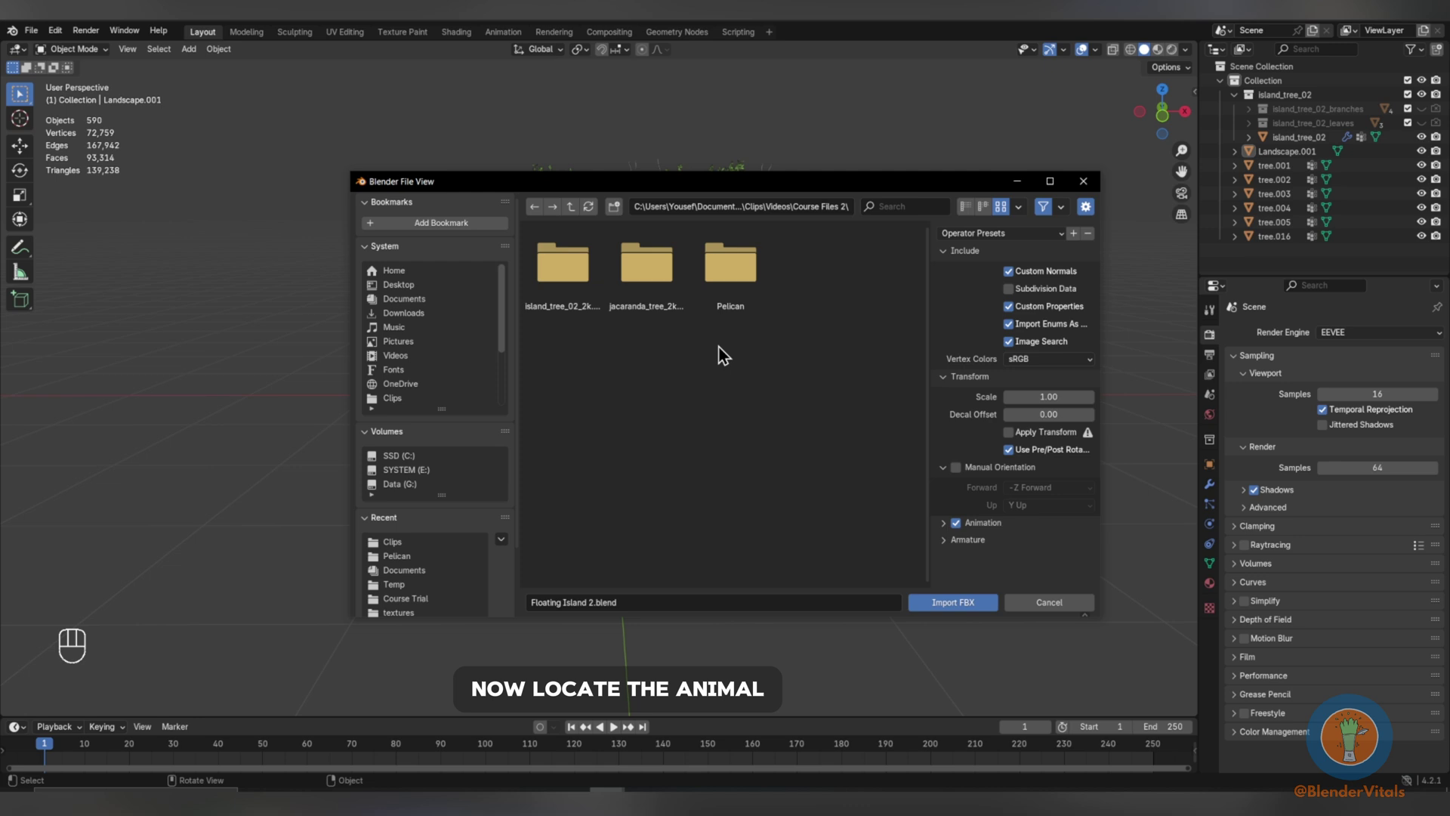
double_click(731, 272)
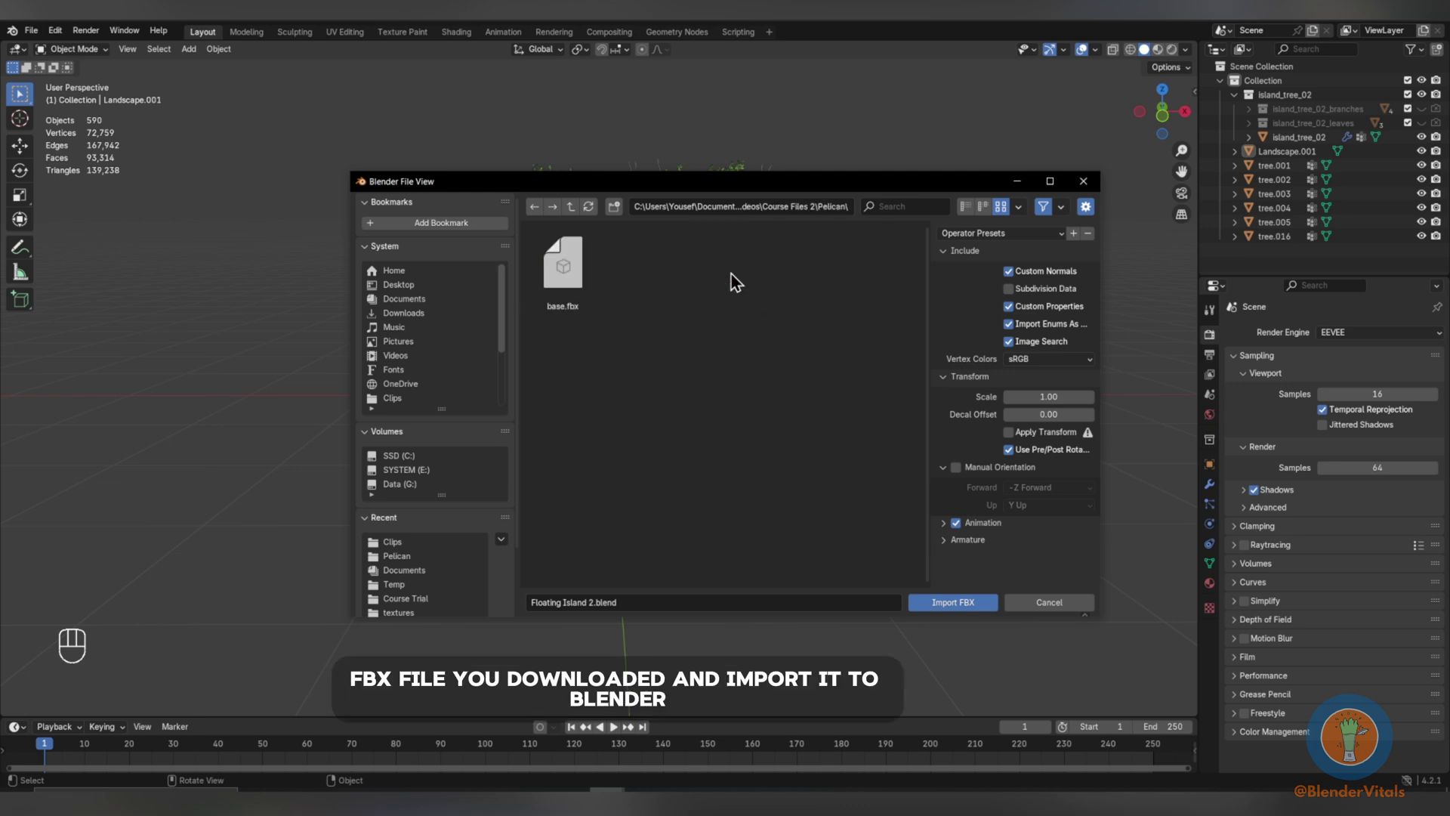
double_click(570, 278)
Scale the imported pelican down and move it next to the tree.
key("g")
key("z")
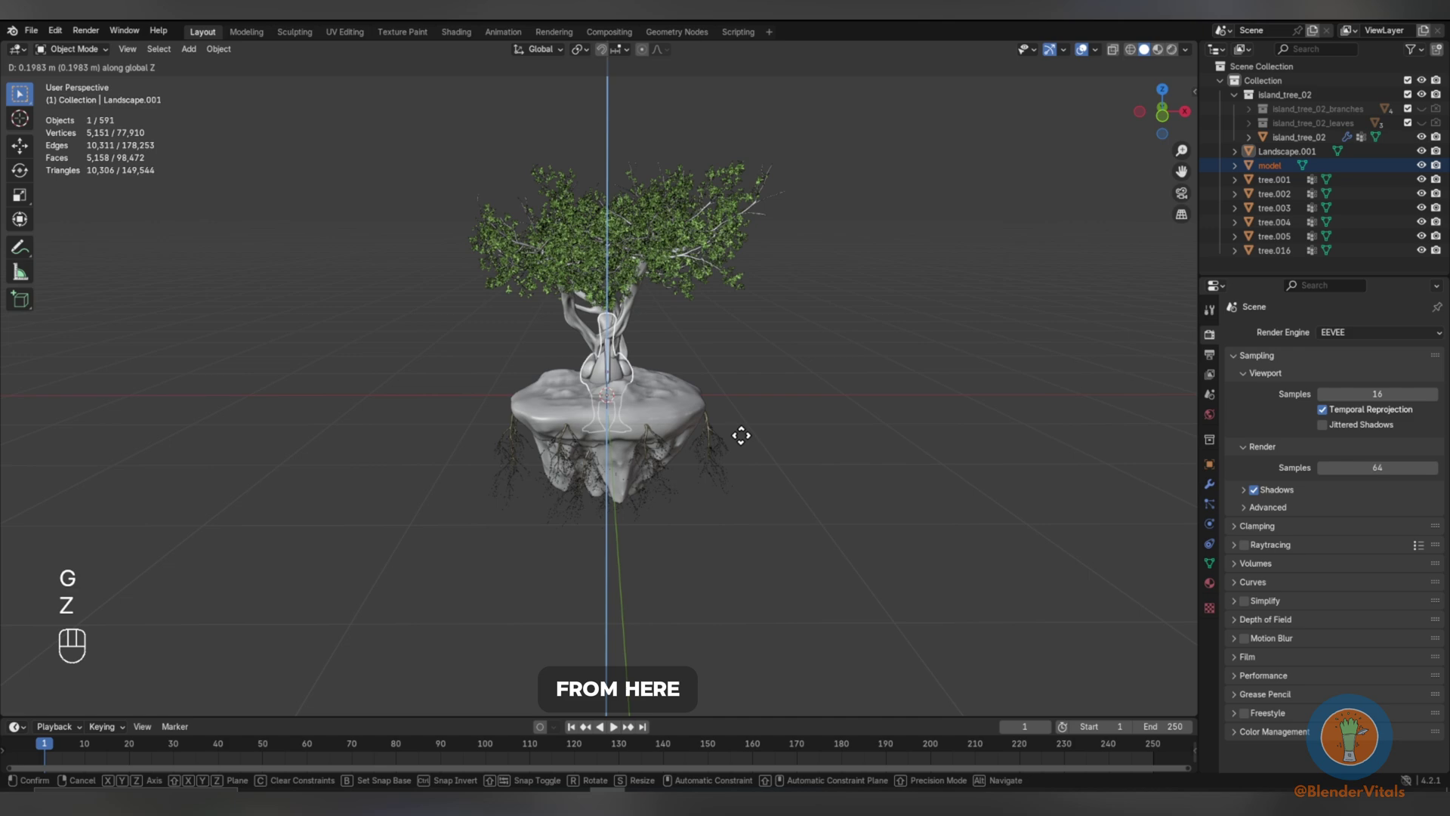
key("r")
key("z")
key("s")
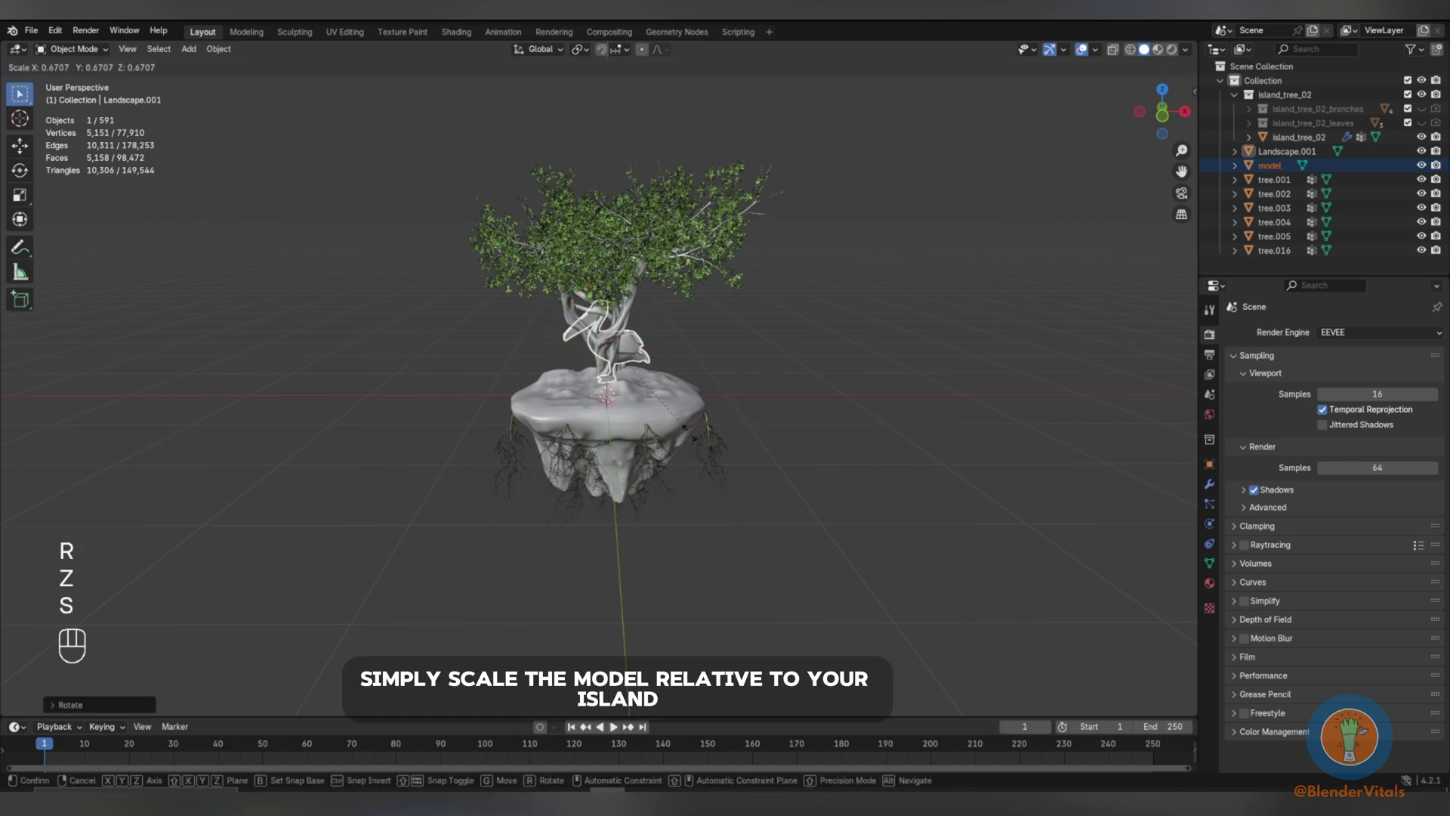
key("g")
left_click(753, 441)
key("s")
left_click(713, 405)
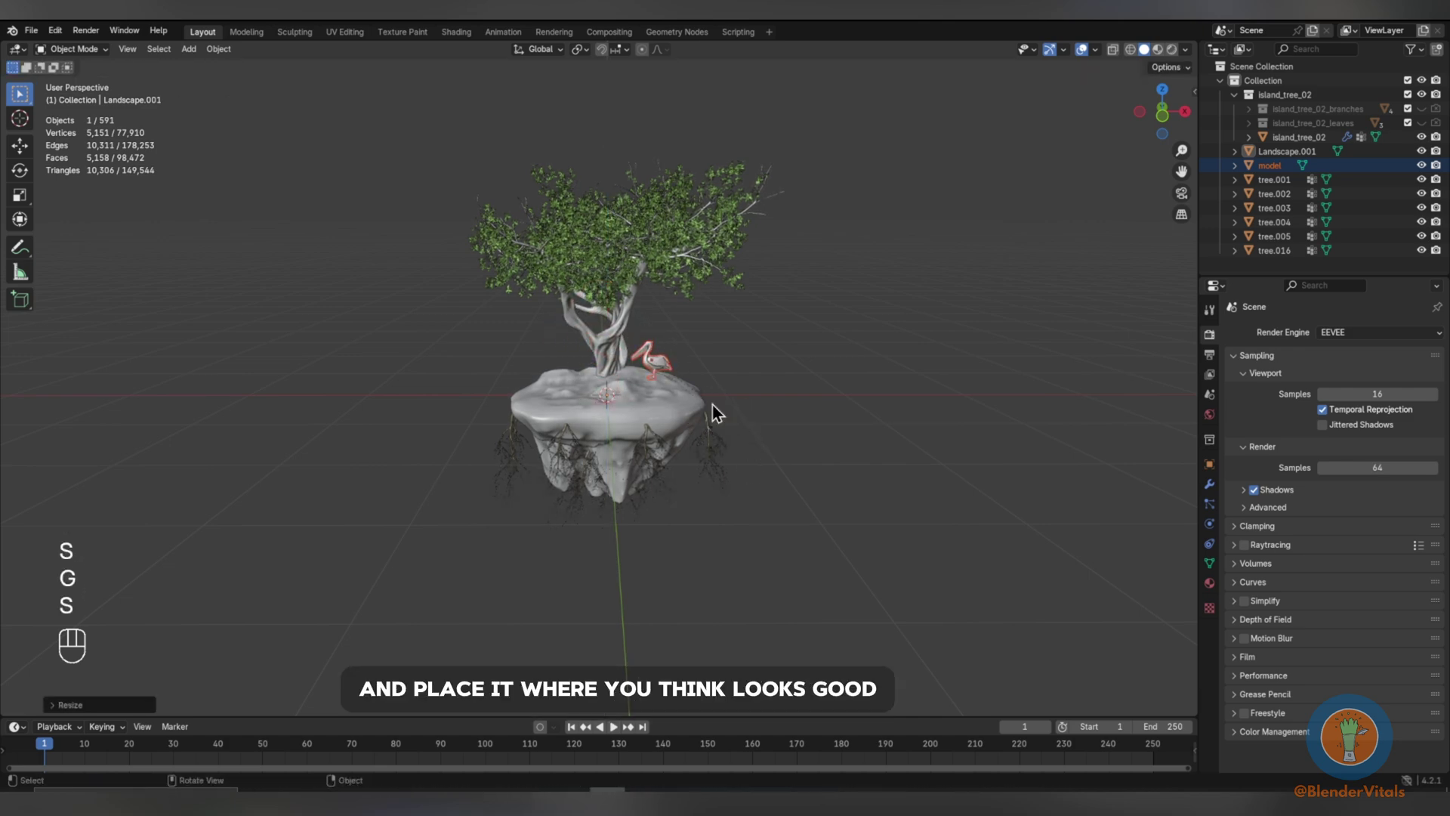
Frame the pelican, set it beside the trunk, and turn it about the Z axis.
key("KP_Decimal")
scroll(696, 433, "down", 5)
middle_click_drag(696, 433, 680, 453)
key("g")
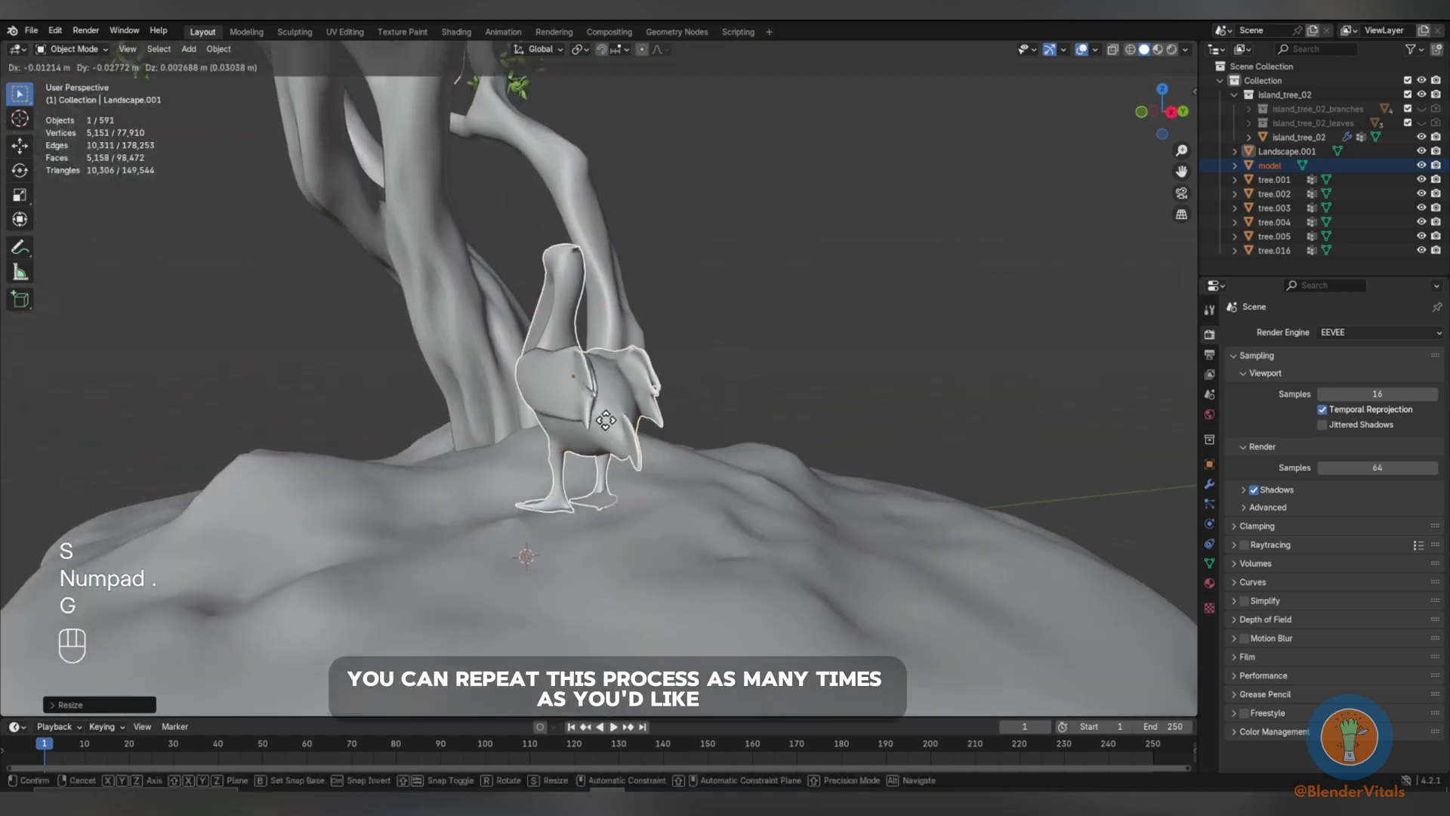
left_click(709, 495)
scroll(709, 495, "up", 5)
scroll(709, 496, "down", 5)
key("r")
key("z")
left_click(811, 454)
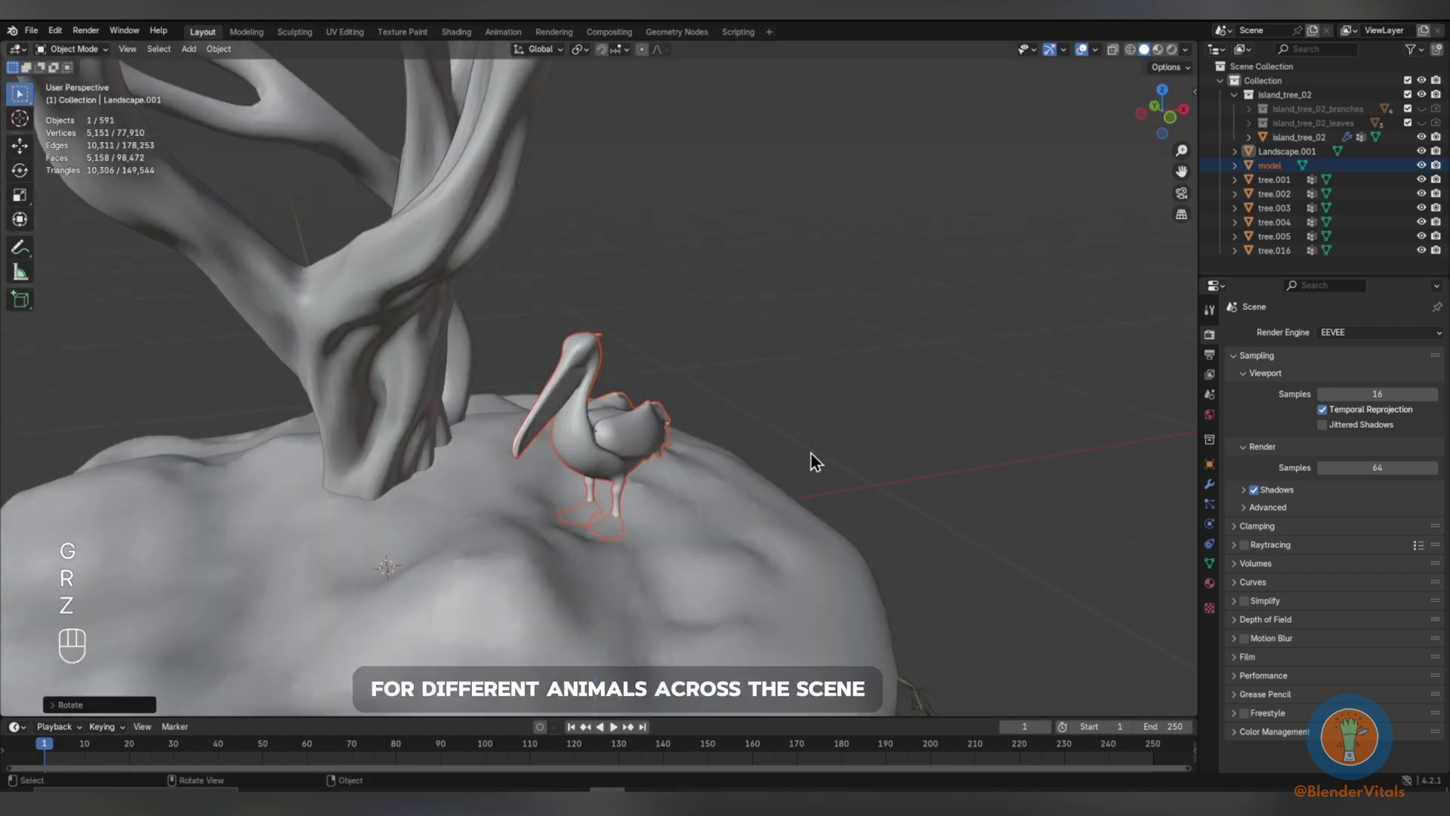
middle_click_drag(811, 454, 755, 453)
key("g")
key("g")
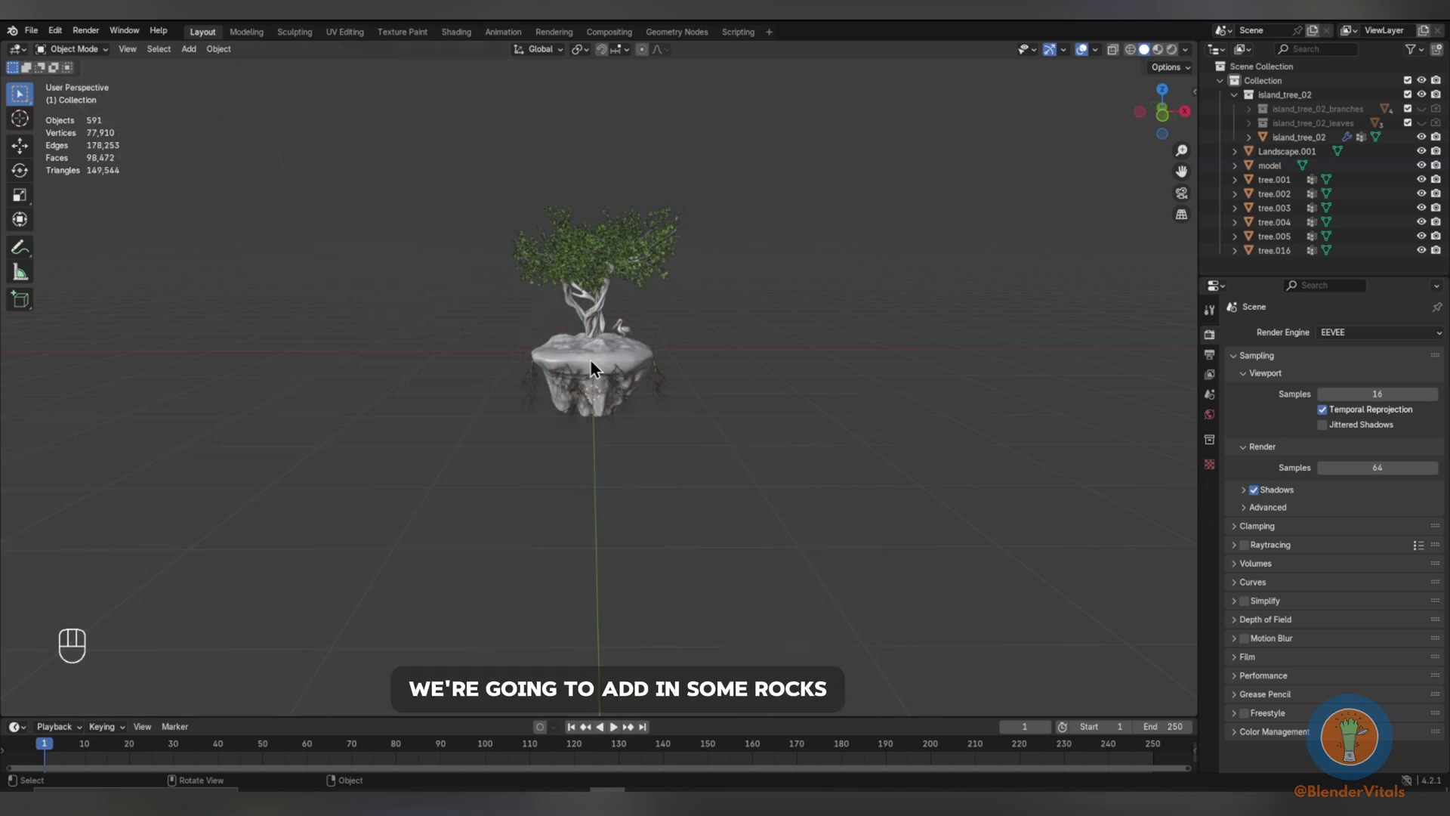
In Preferences' Add-ons list, search 'Extra' and tick Extra Mesh Objects.
key("F4")
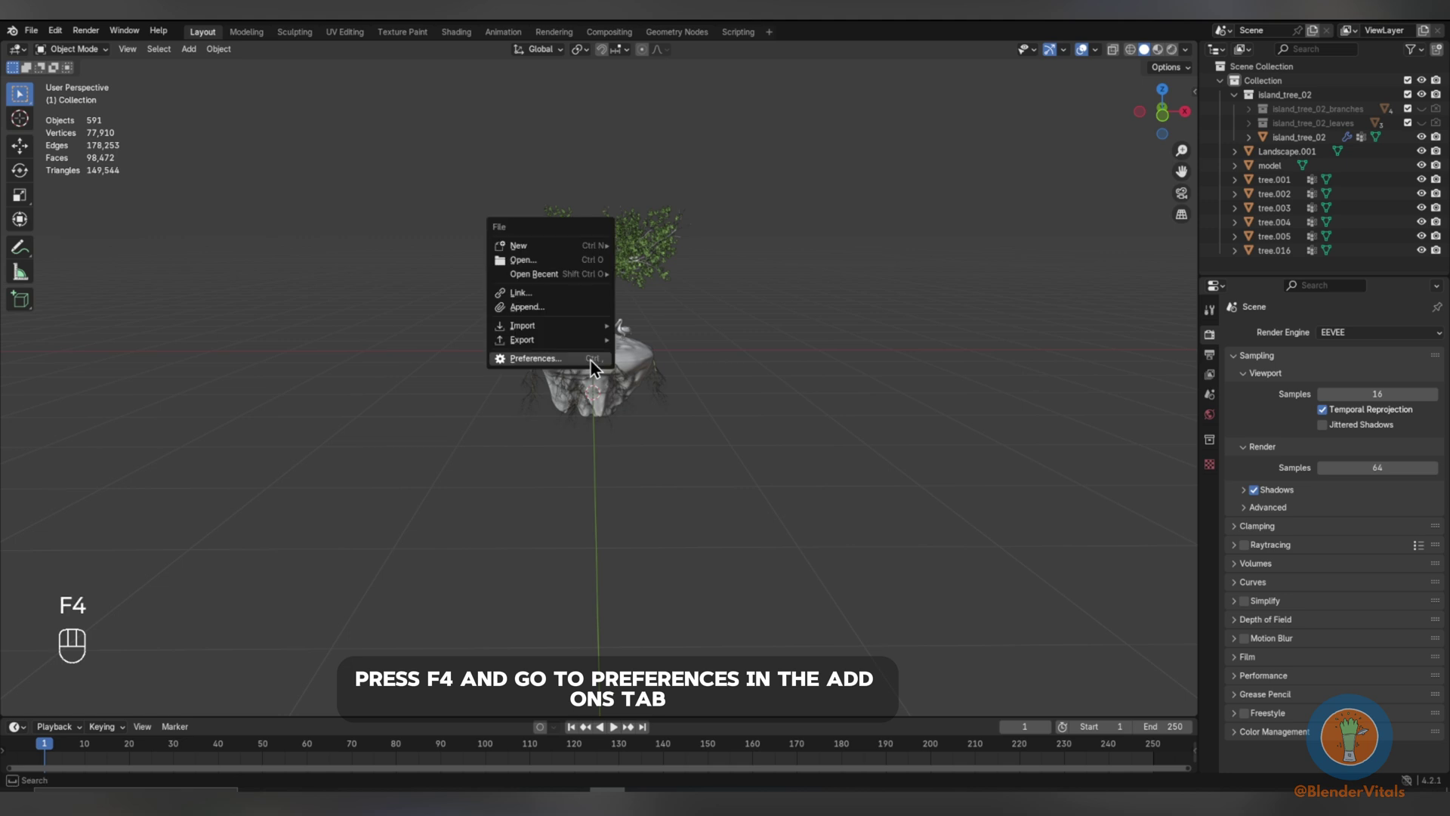
left_click(590, 360)
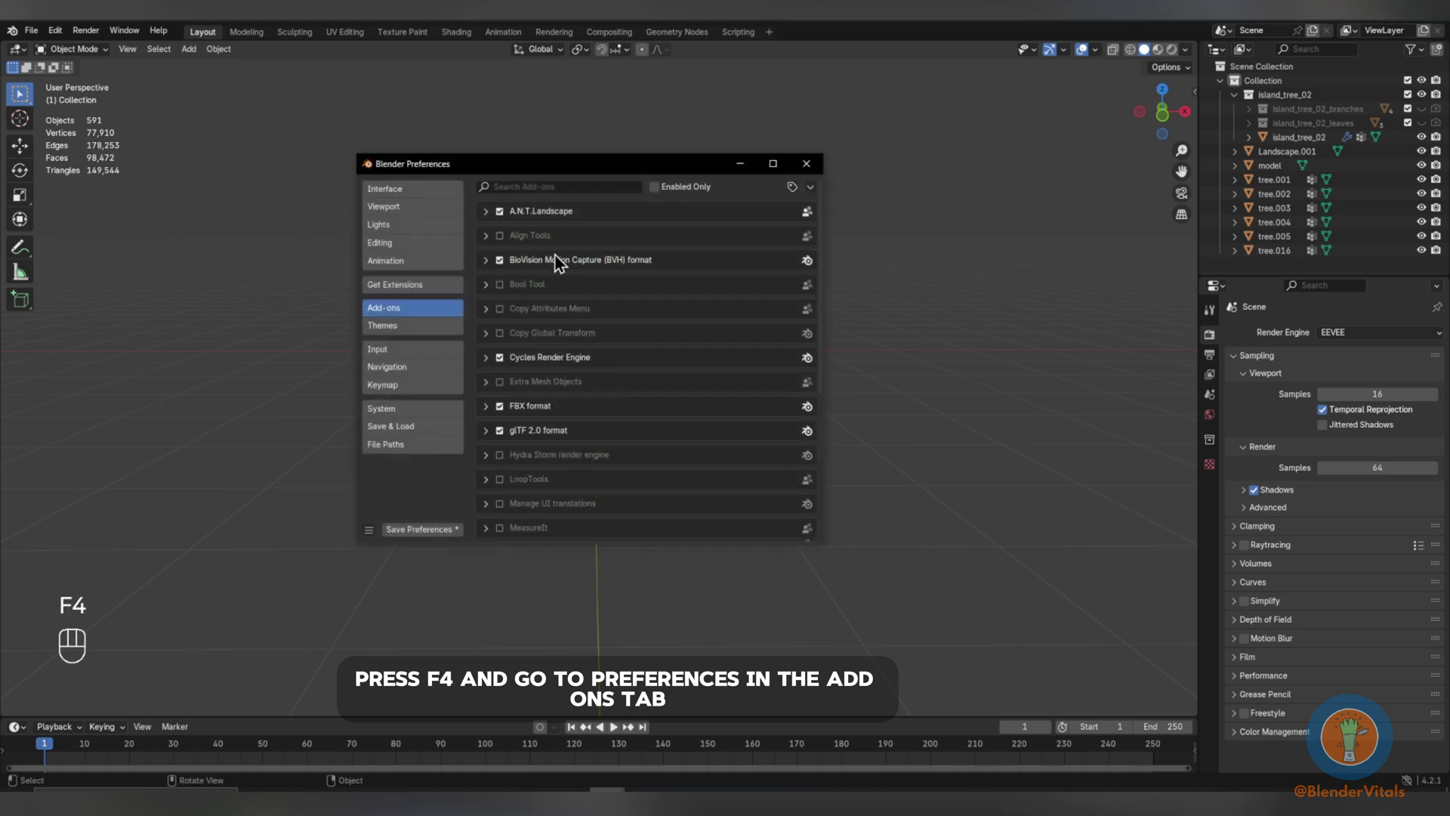
left_click(543, 187)
type("Extra")
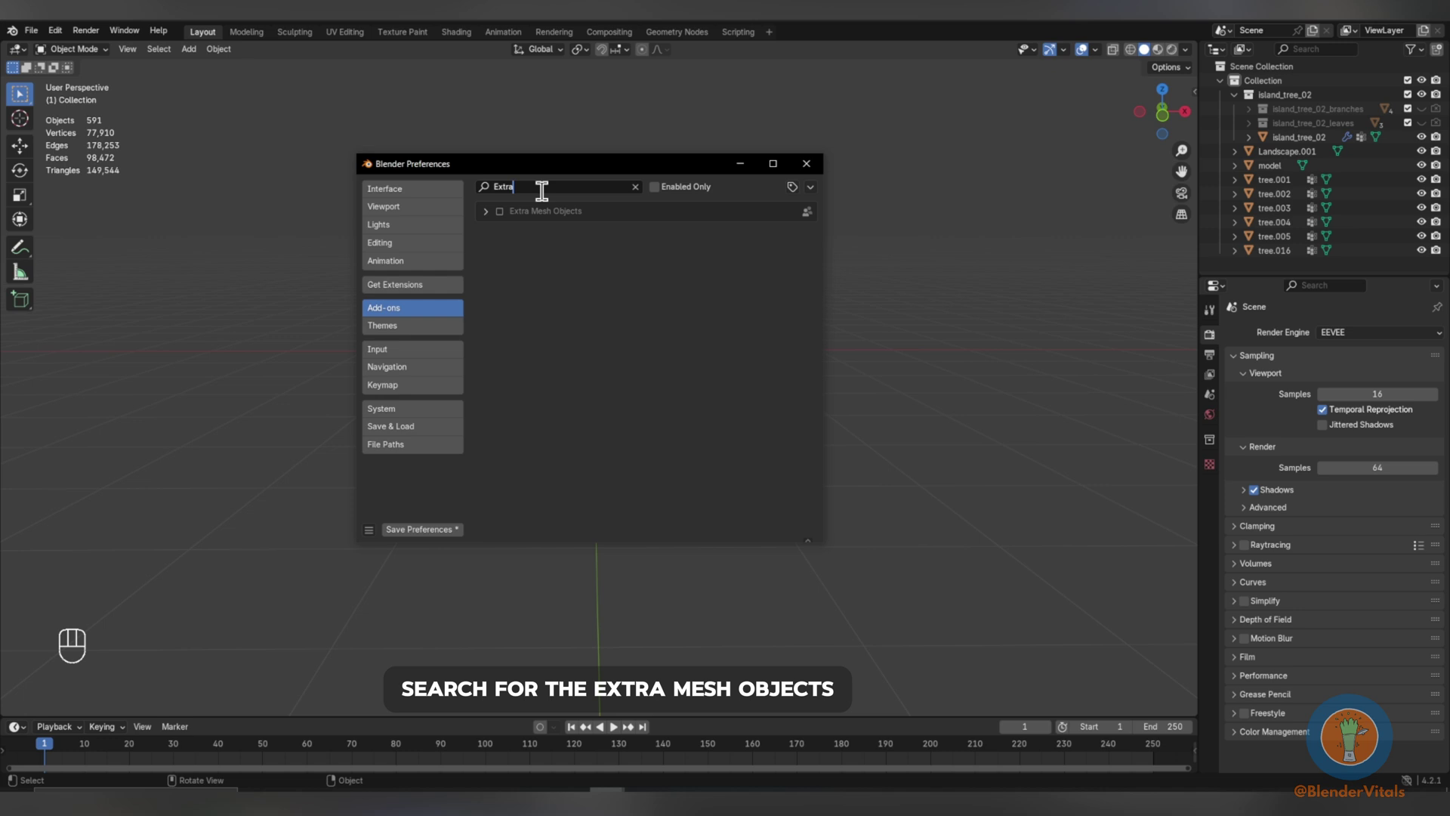
left_click(500, 214)
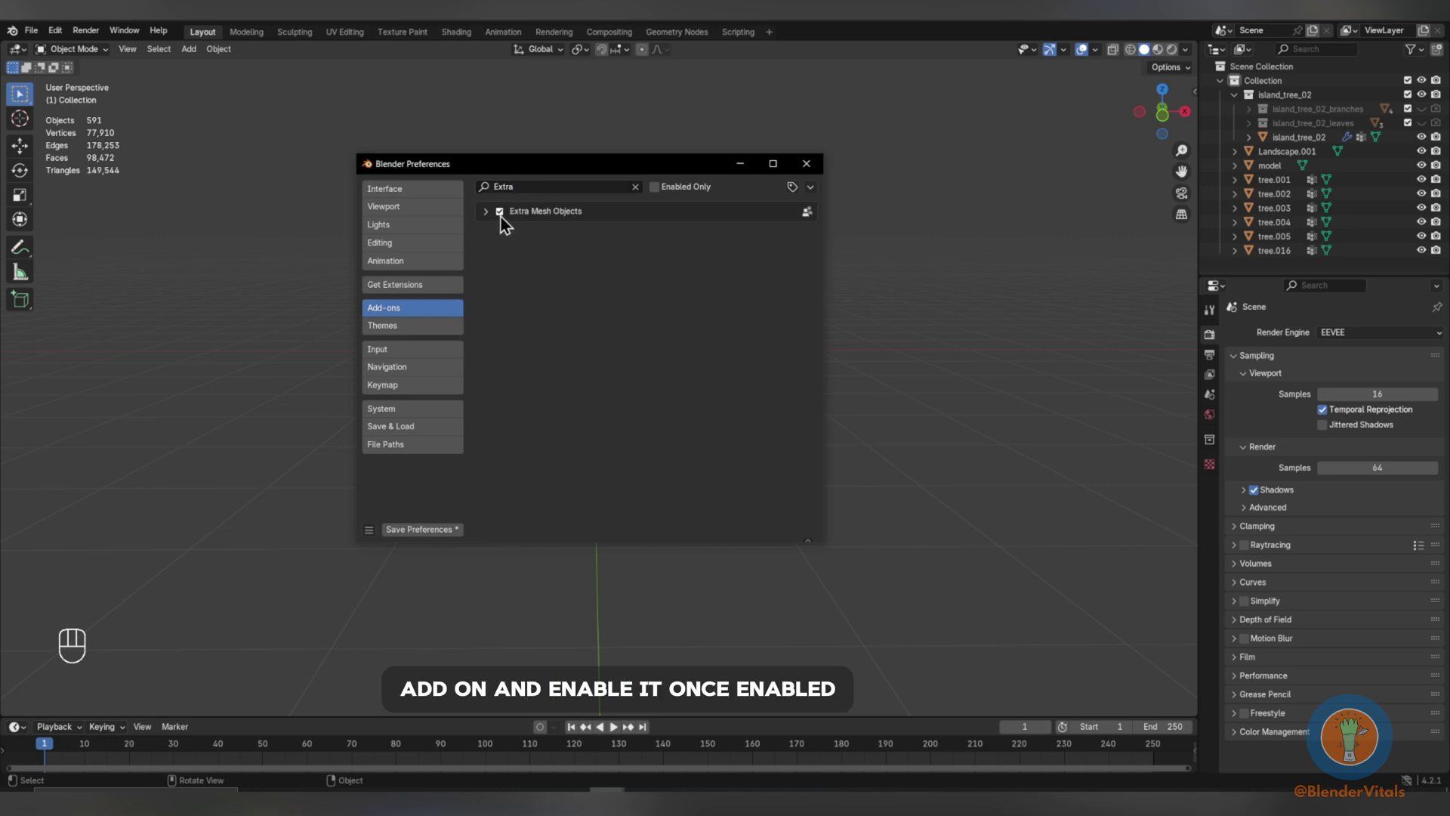
Close Preferences, add a Rock Generator mesh, and expand its Add Rocks settings.
left_click(806, 166)
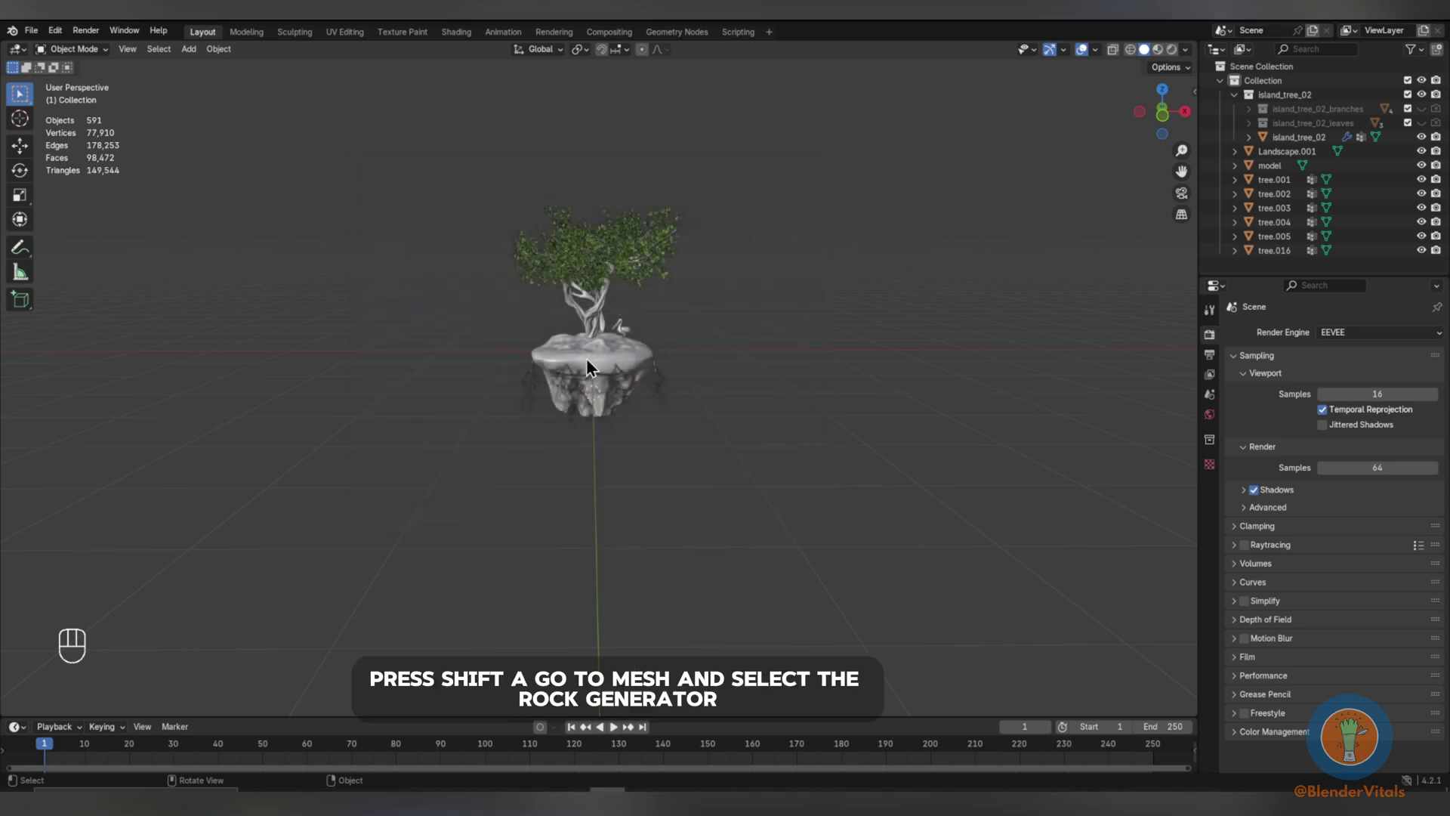
key("shift+a")
mouse_move(584, 368)
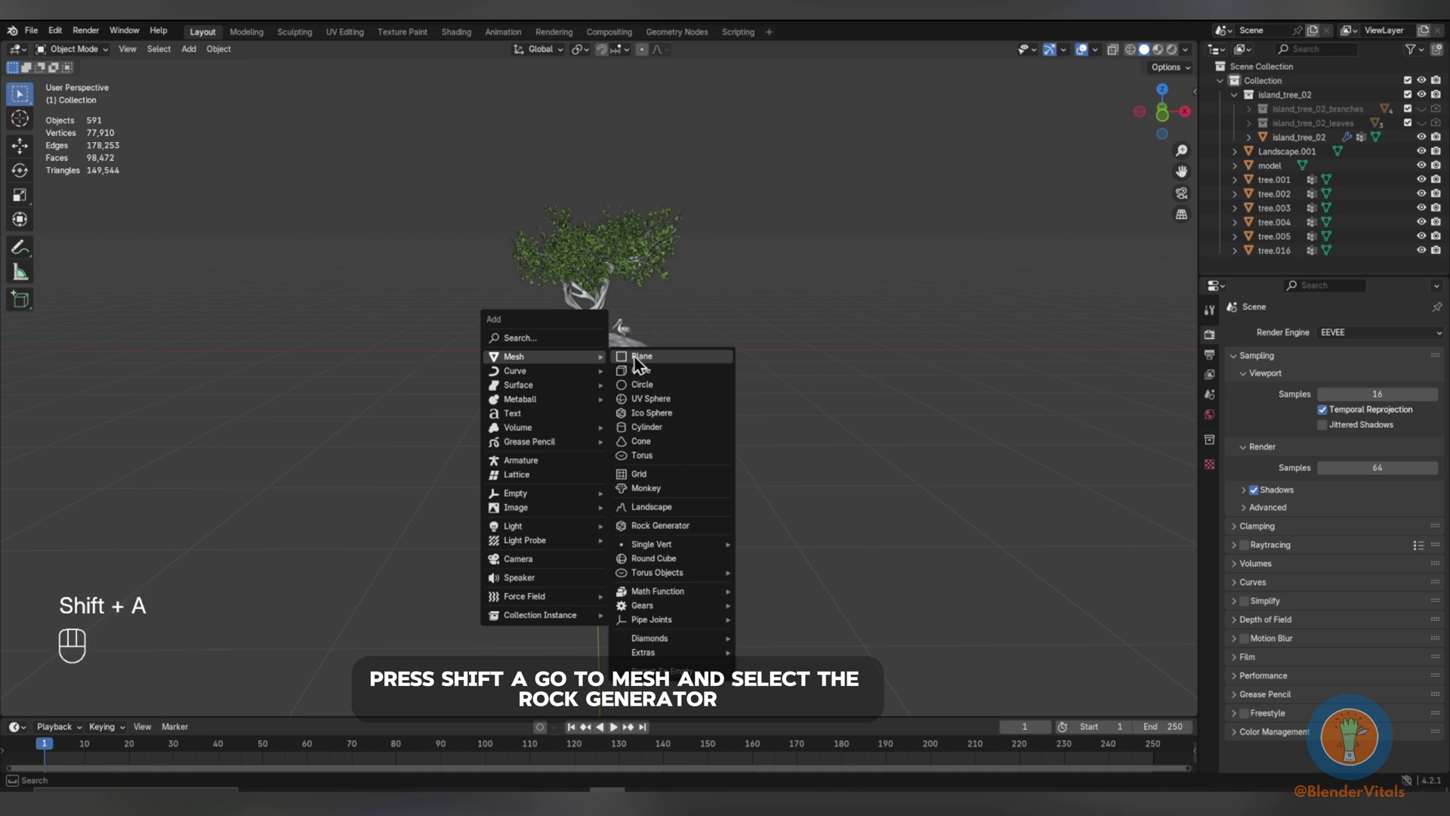
left_click(639, 529)
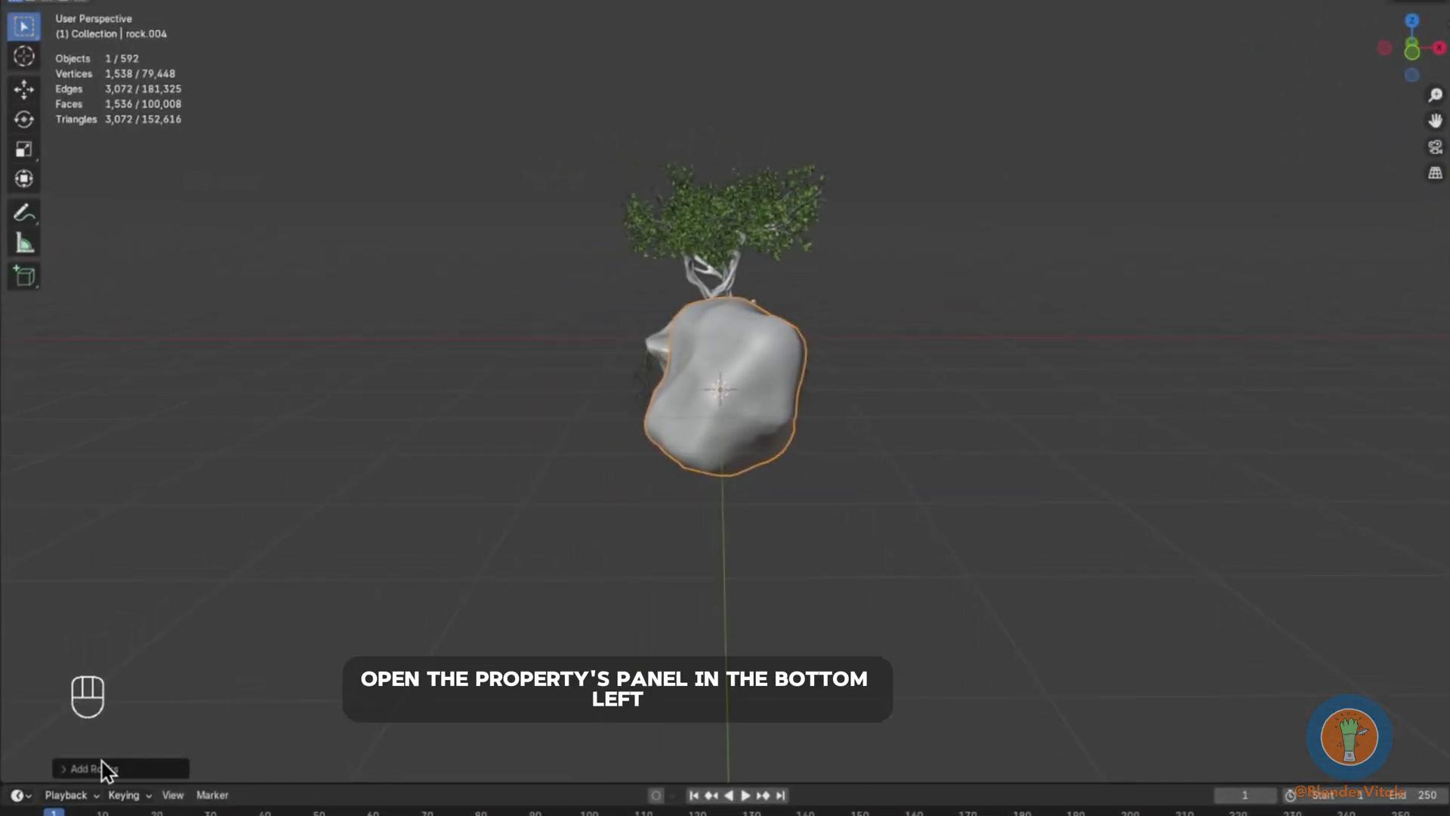
left_click(107, 769)
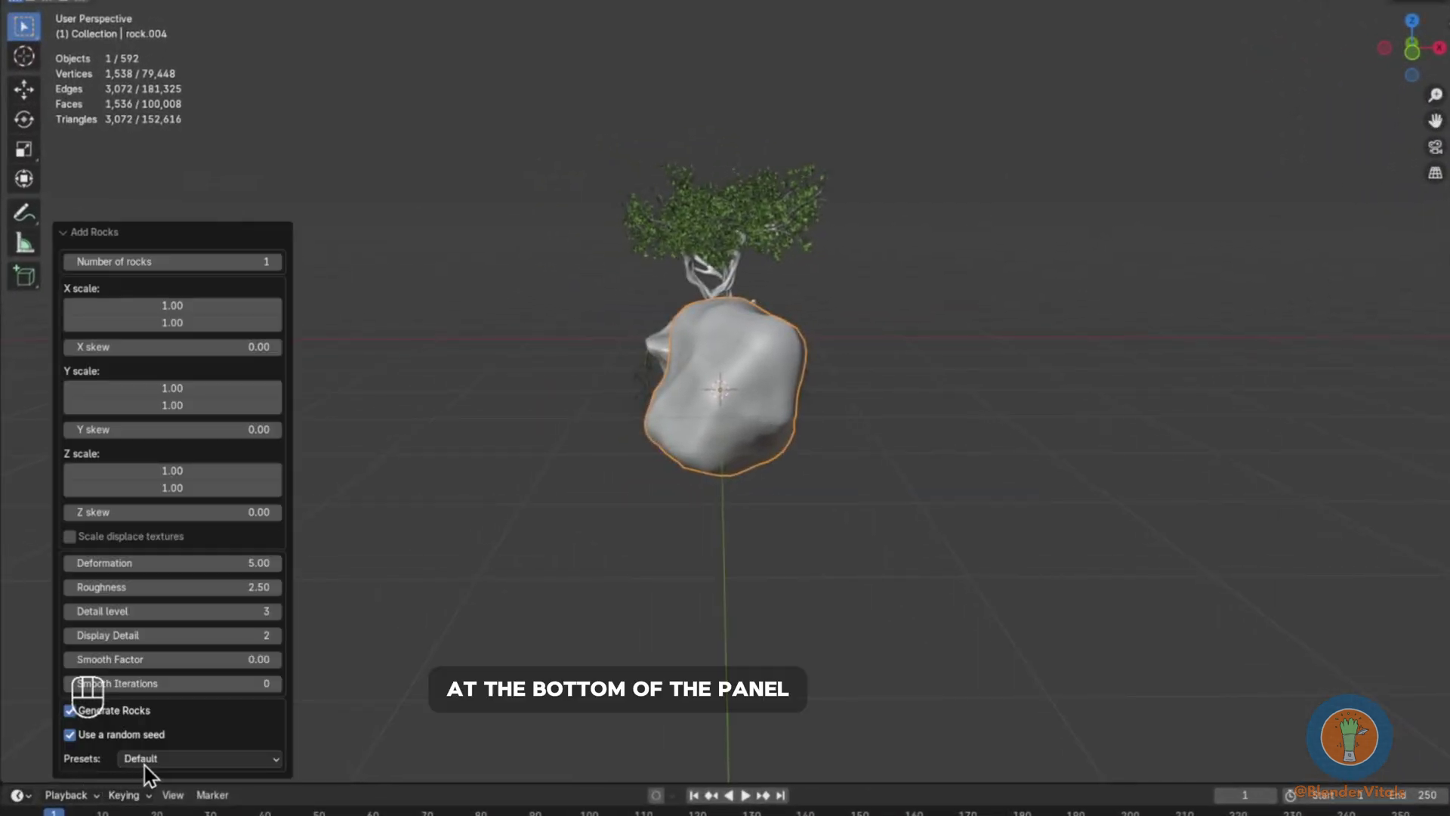
Apply the Asteroid rock preset with Detail level and Display Detail both set to 2.
left_click(198, 760)
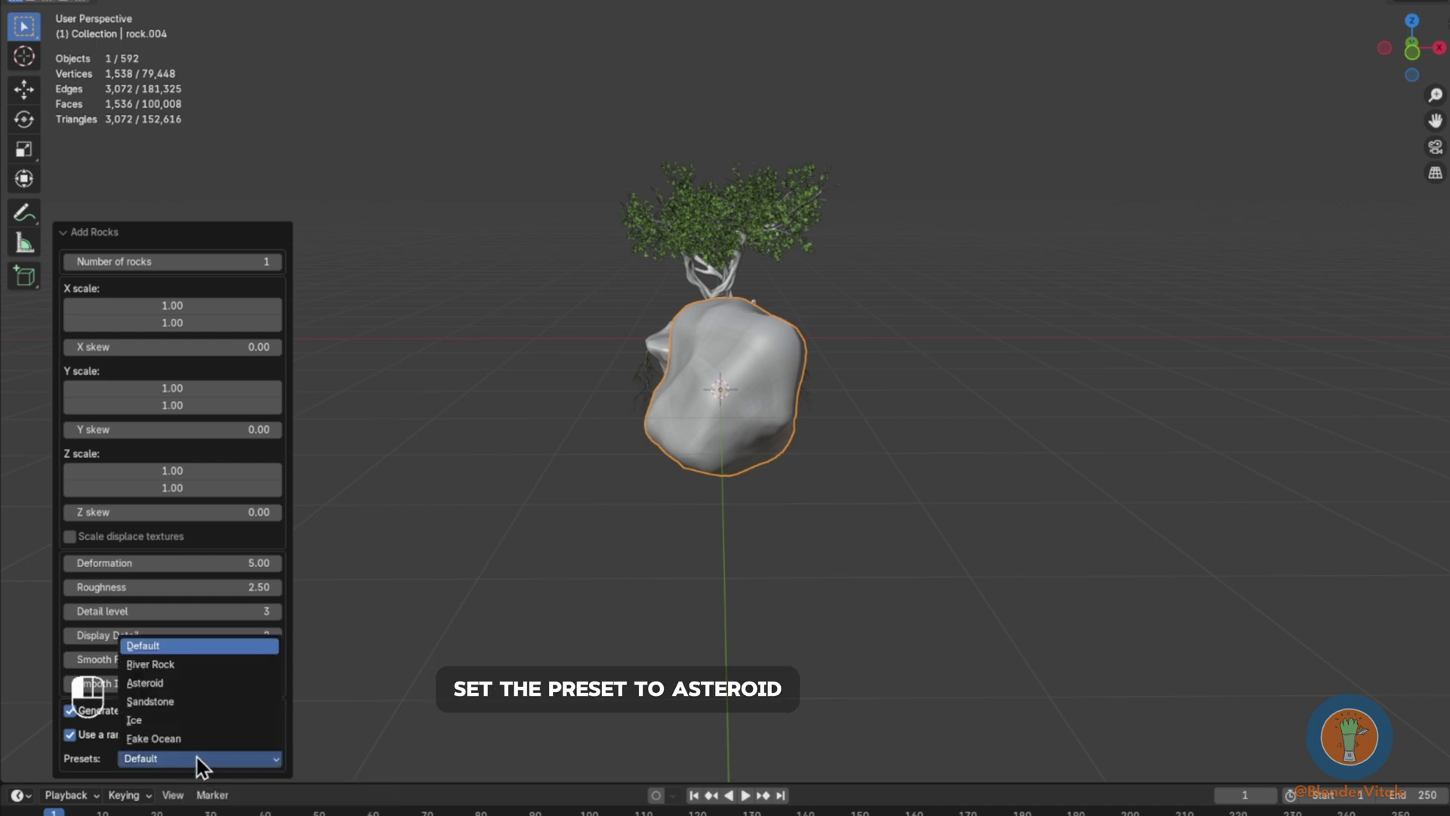
left_click(151, 682)
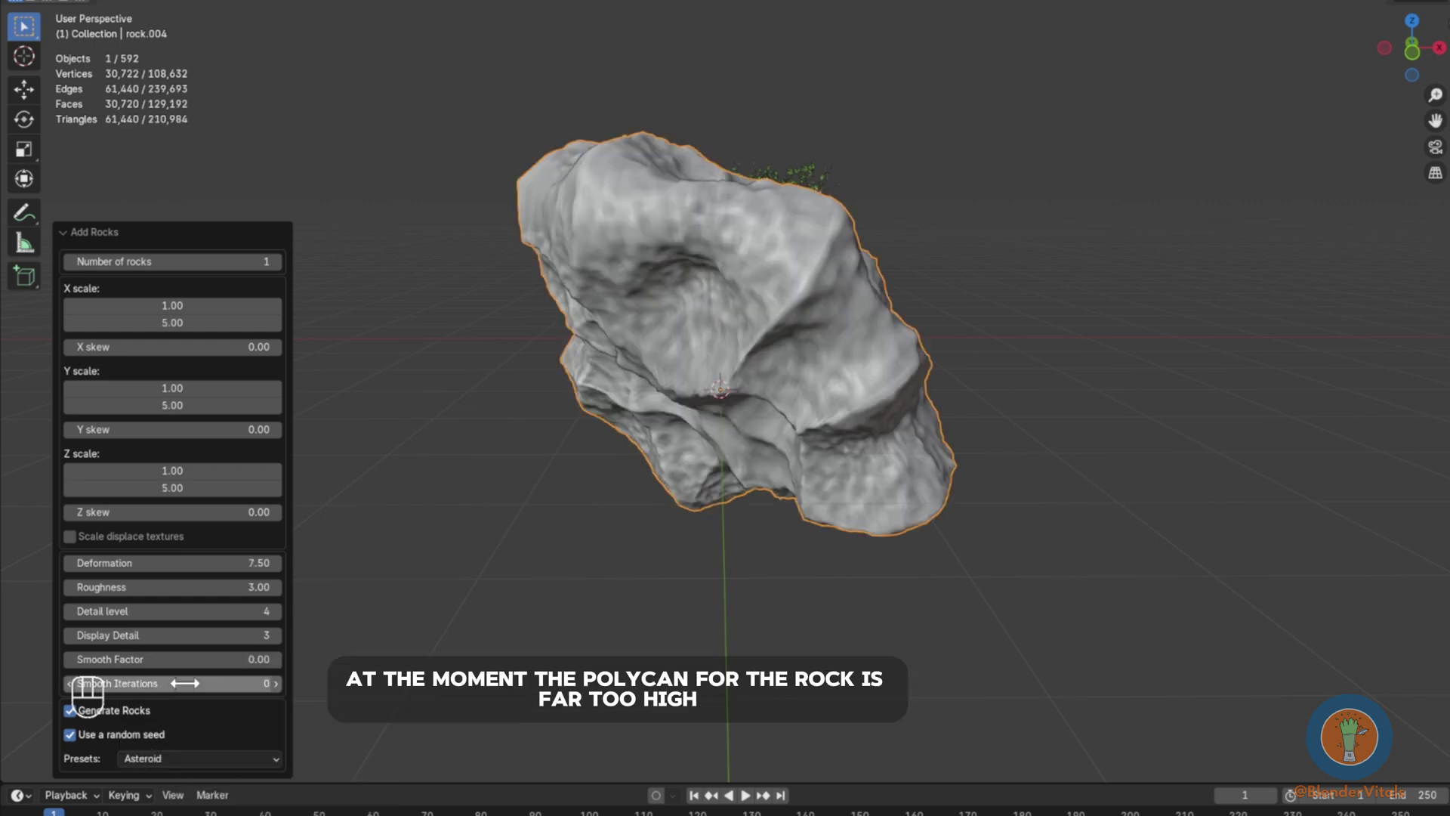
left_click(235, 616)
type("2")
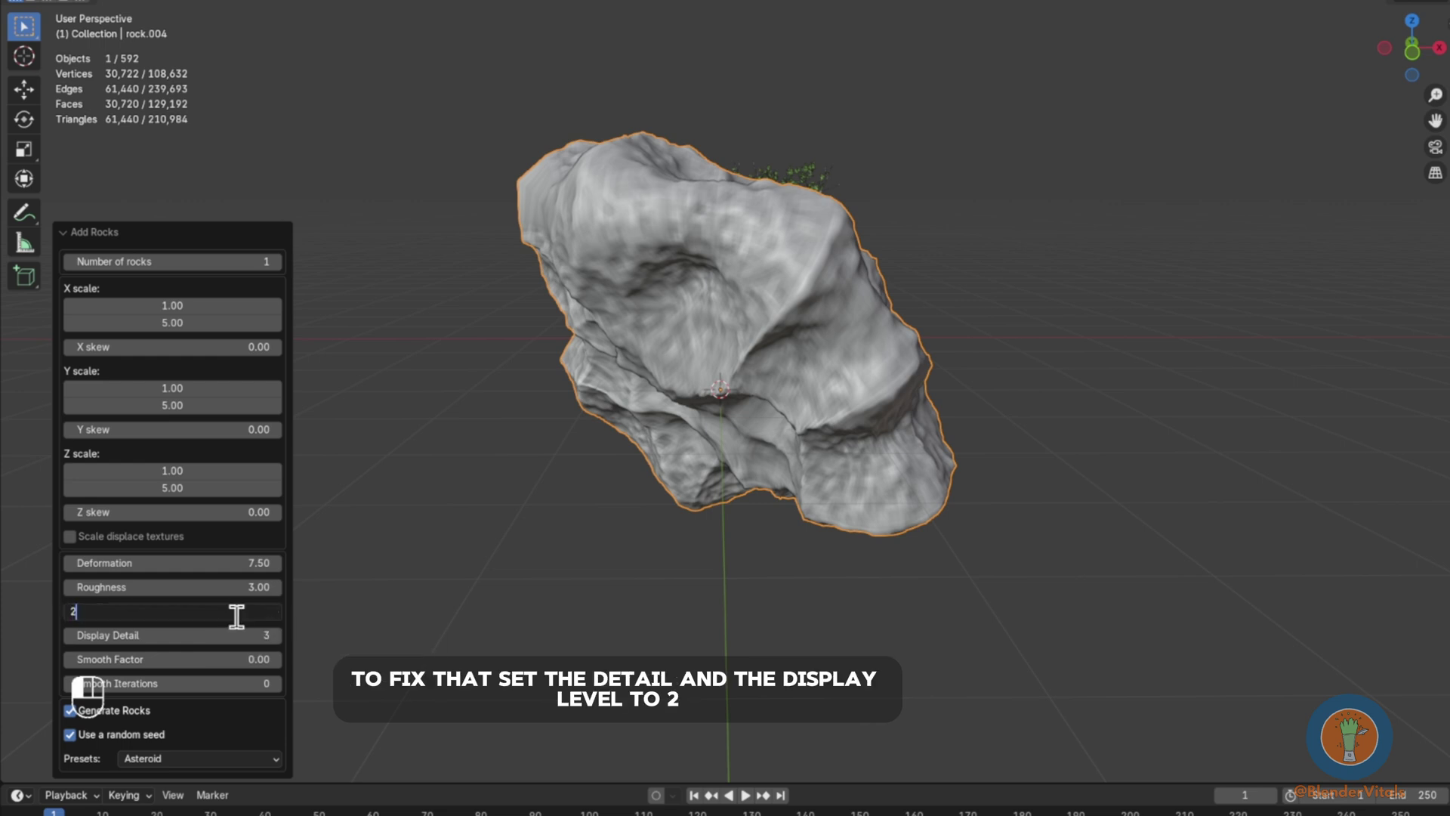
key("Return")
left_click(233, 633)
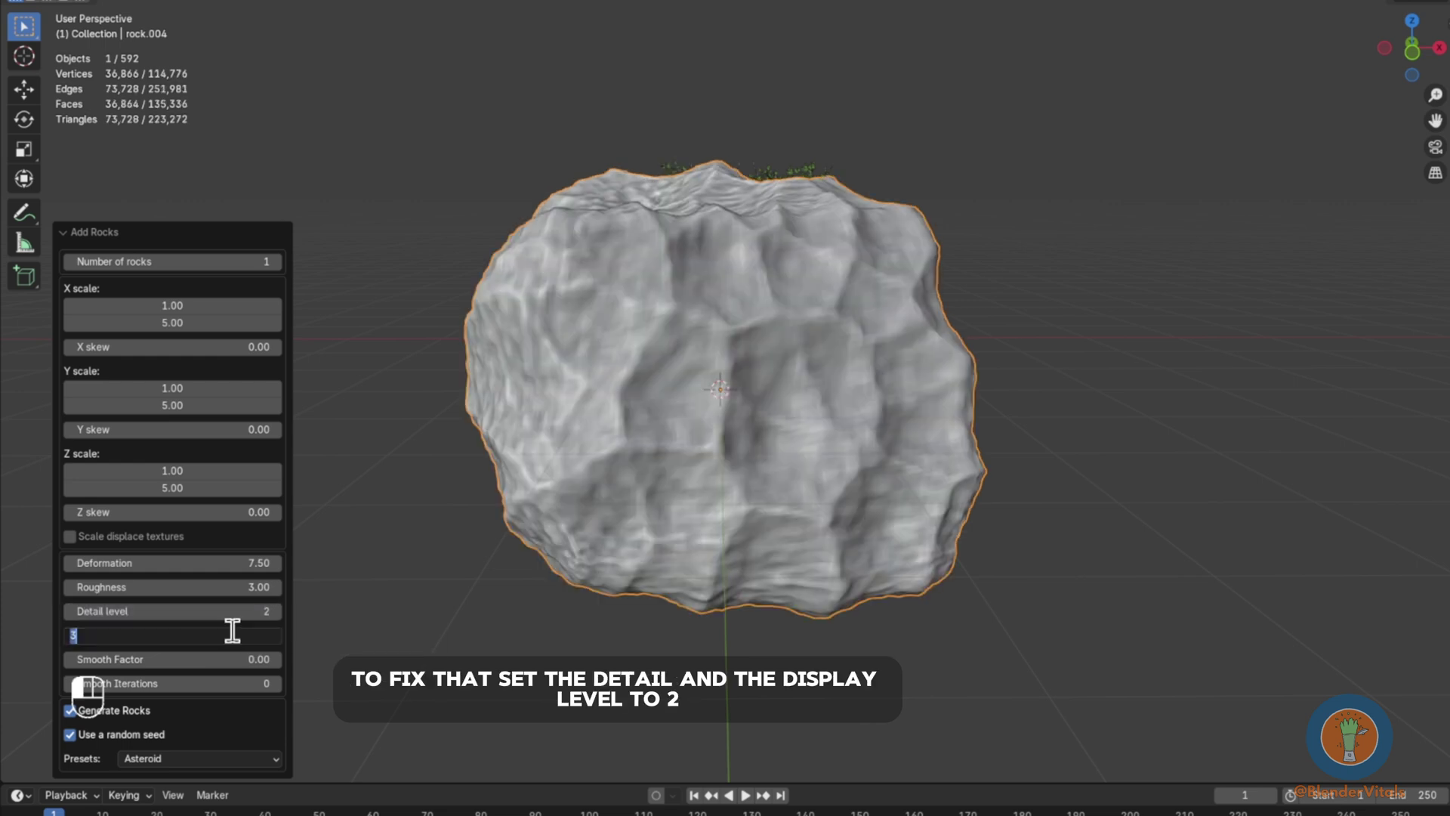
type("2")
key("Return")
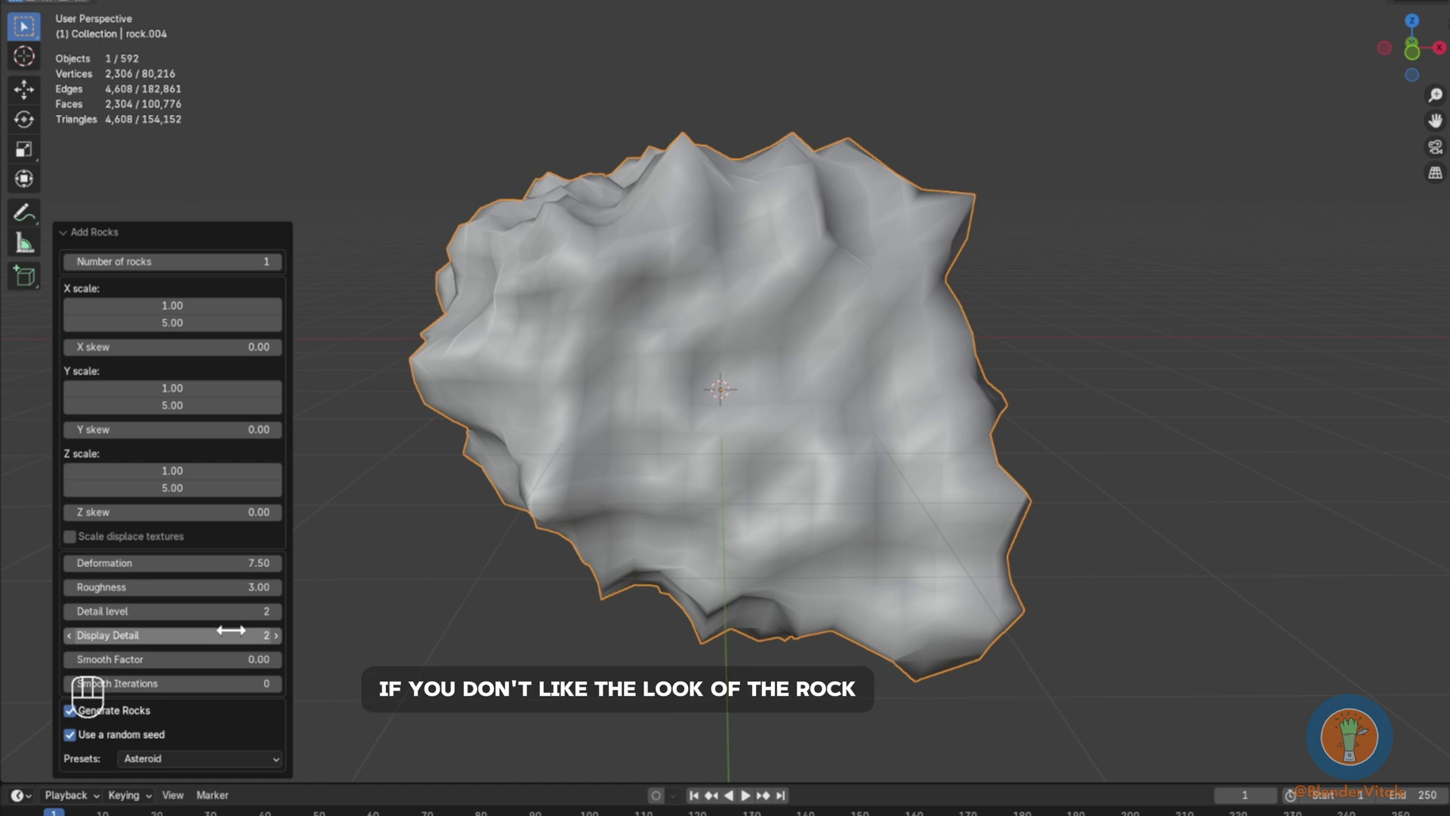
Turn off the random seed and raise the user seed to 5.
left_click(74, 734)
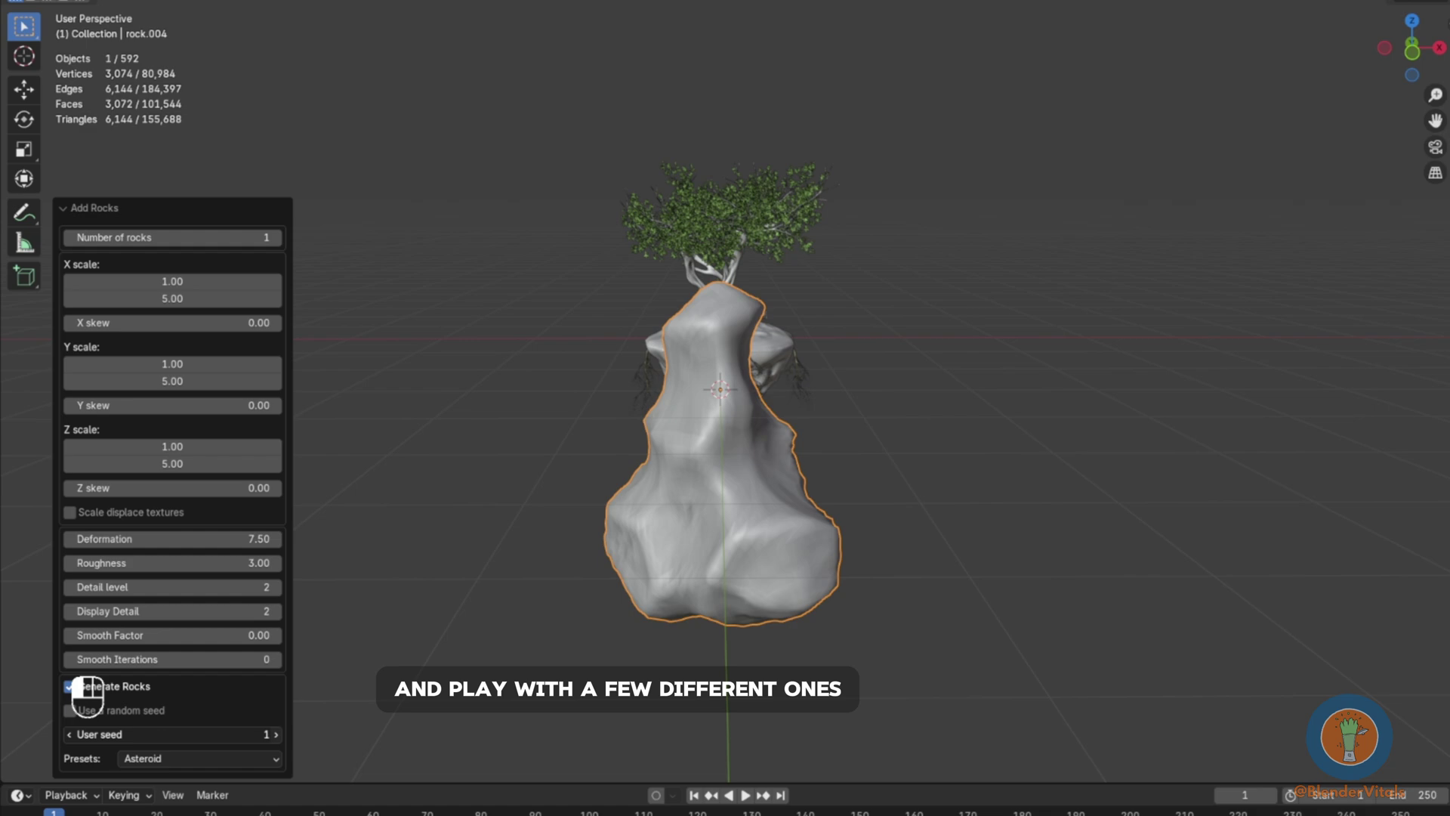
left_click(276, 734)
left_click(276, 734)
left_click(276, 734)
left_click(276, 734)
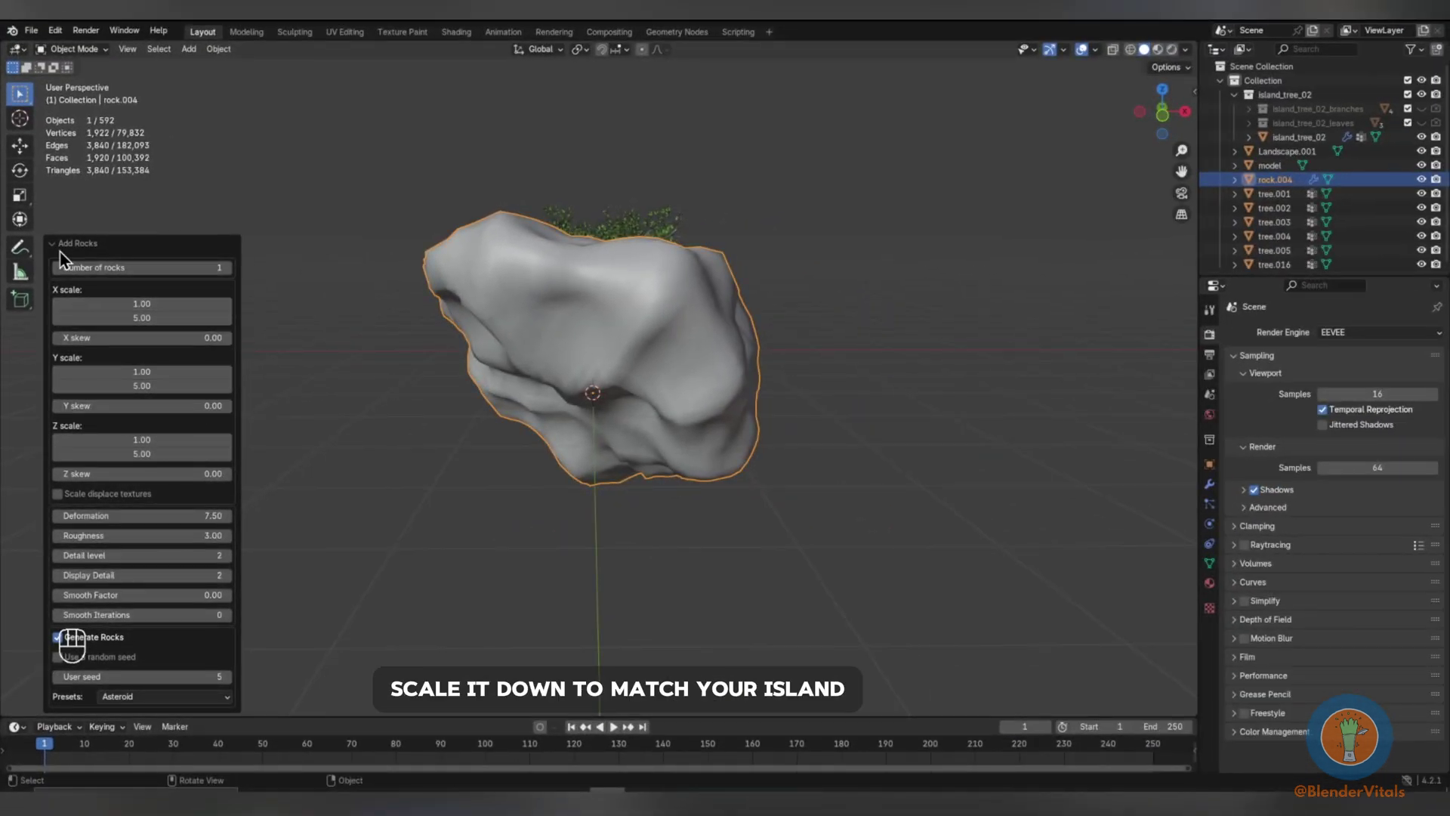
Collapse the rock settings and scale the rock down to suit the island.
left_click(60, 249)
key("s")
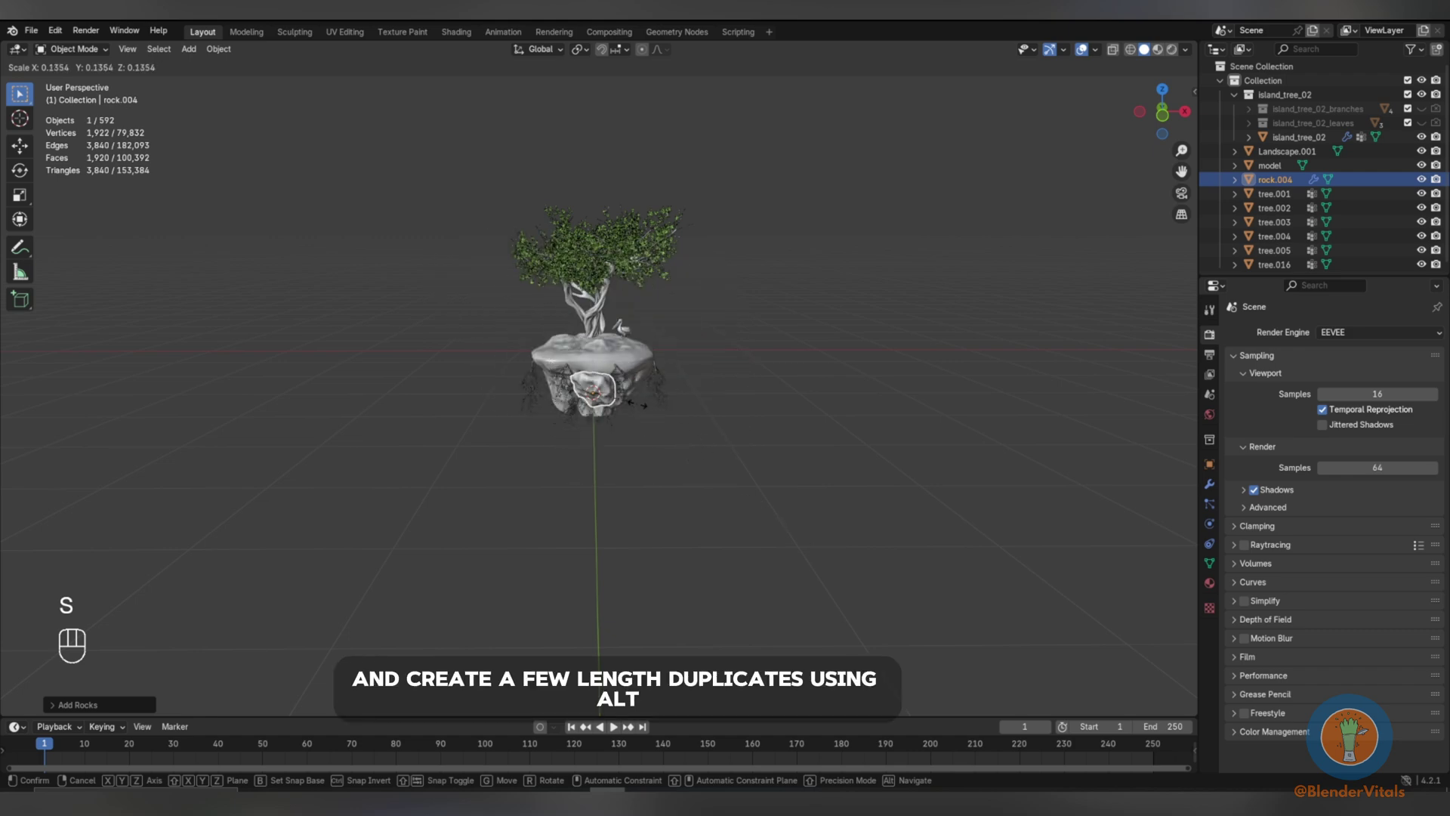
left_click(637, 406)
scroll(649, 423, "up", 4)
middle_click_drag(657, 434, 809, 408)
Move and rotate the rock into place beneath the island's left side.
key("g")
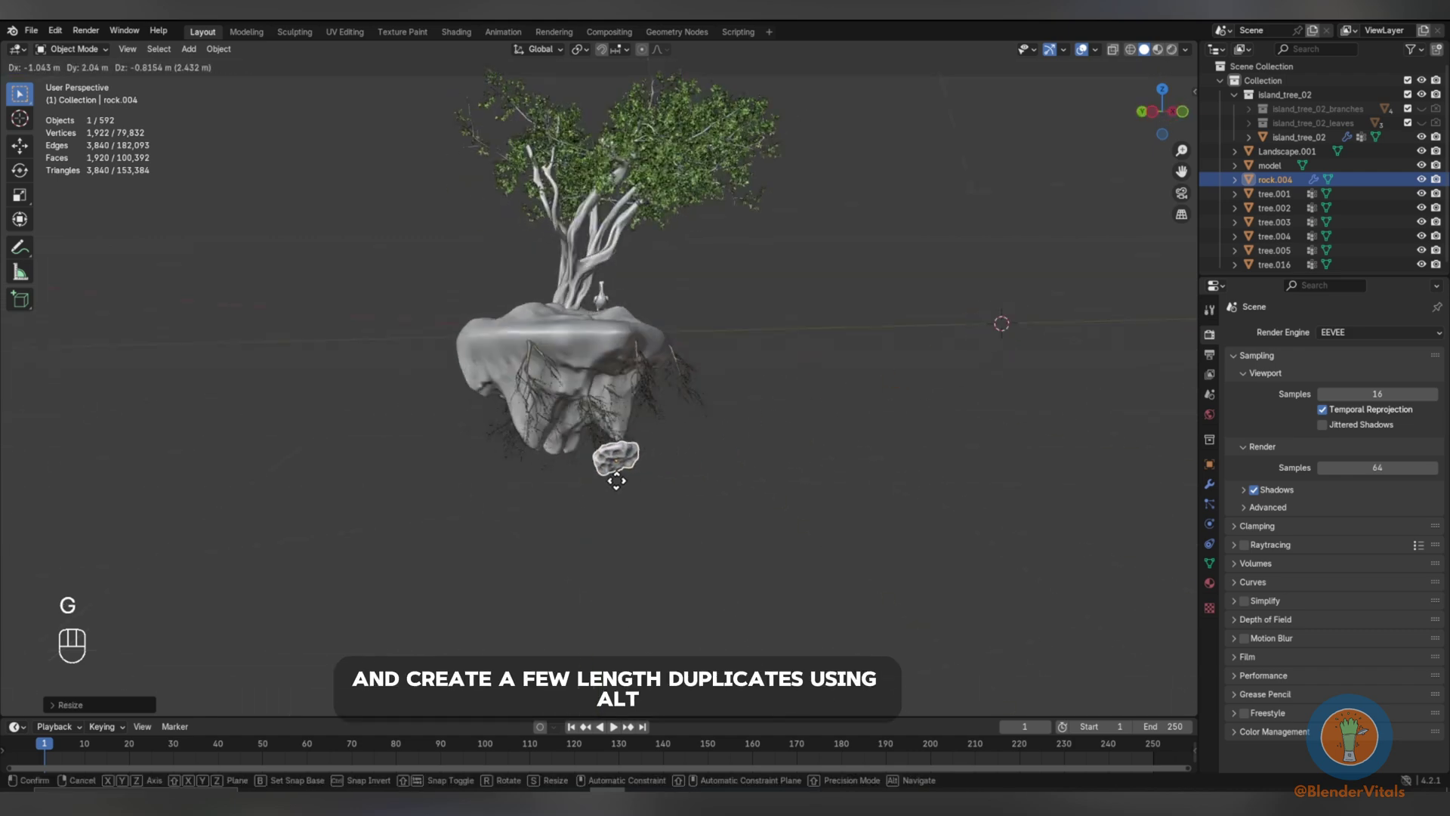
left_click(552, 463)
scroll(552, 464, "up", 2)
key("r")
key("r")
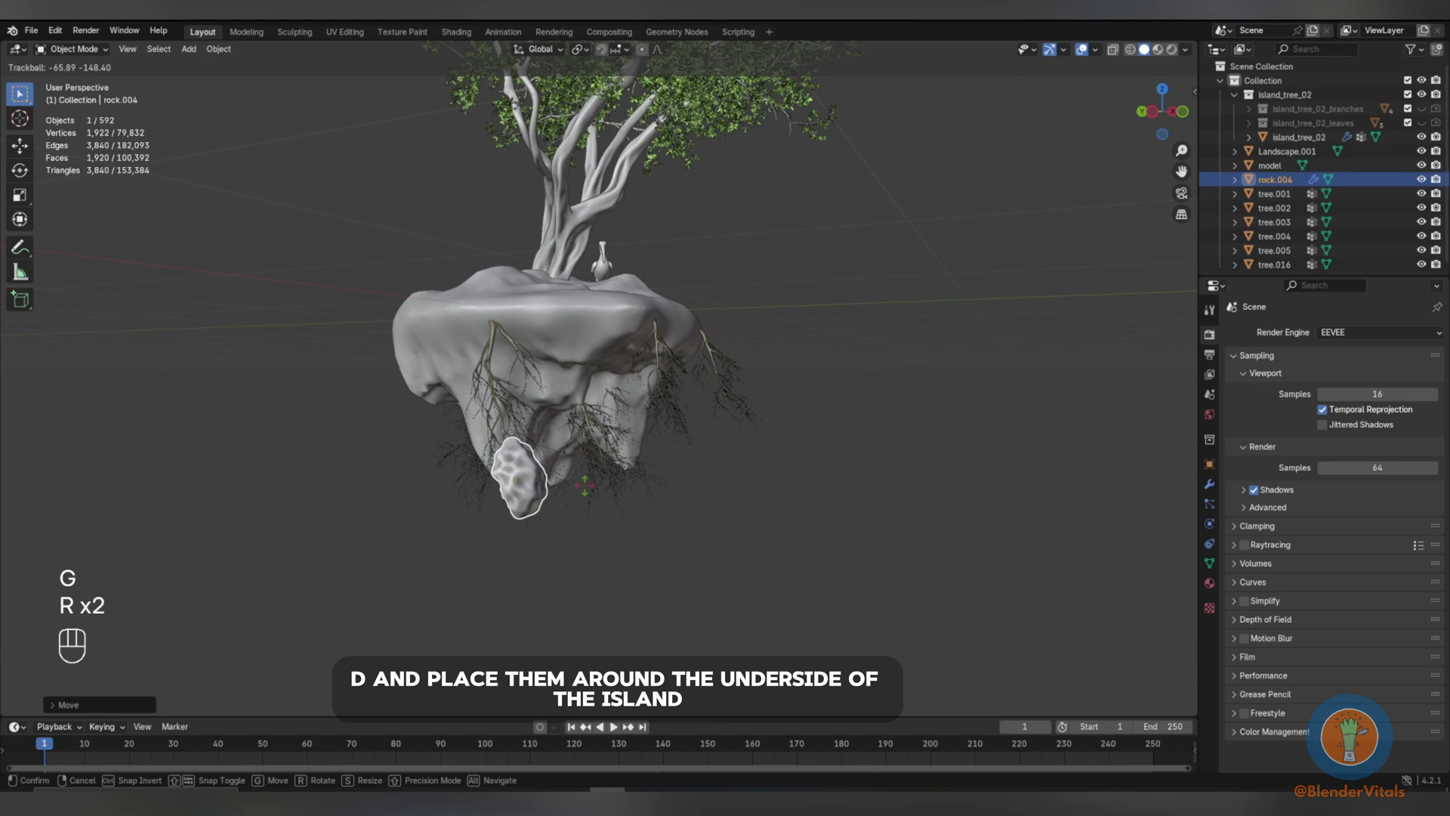
left_click(585, 484)
middle_click_drag(585, 483, 534, 502)
key("g")
left_click(610, 491)
In front view, shift the rock further left under the island and tilt it.
key("KP_1")
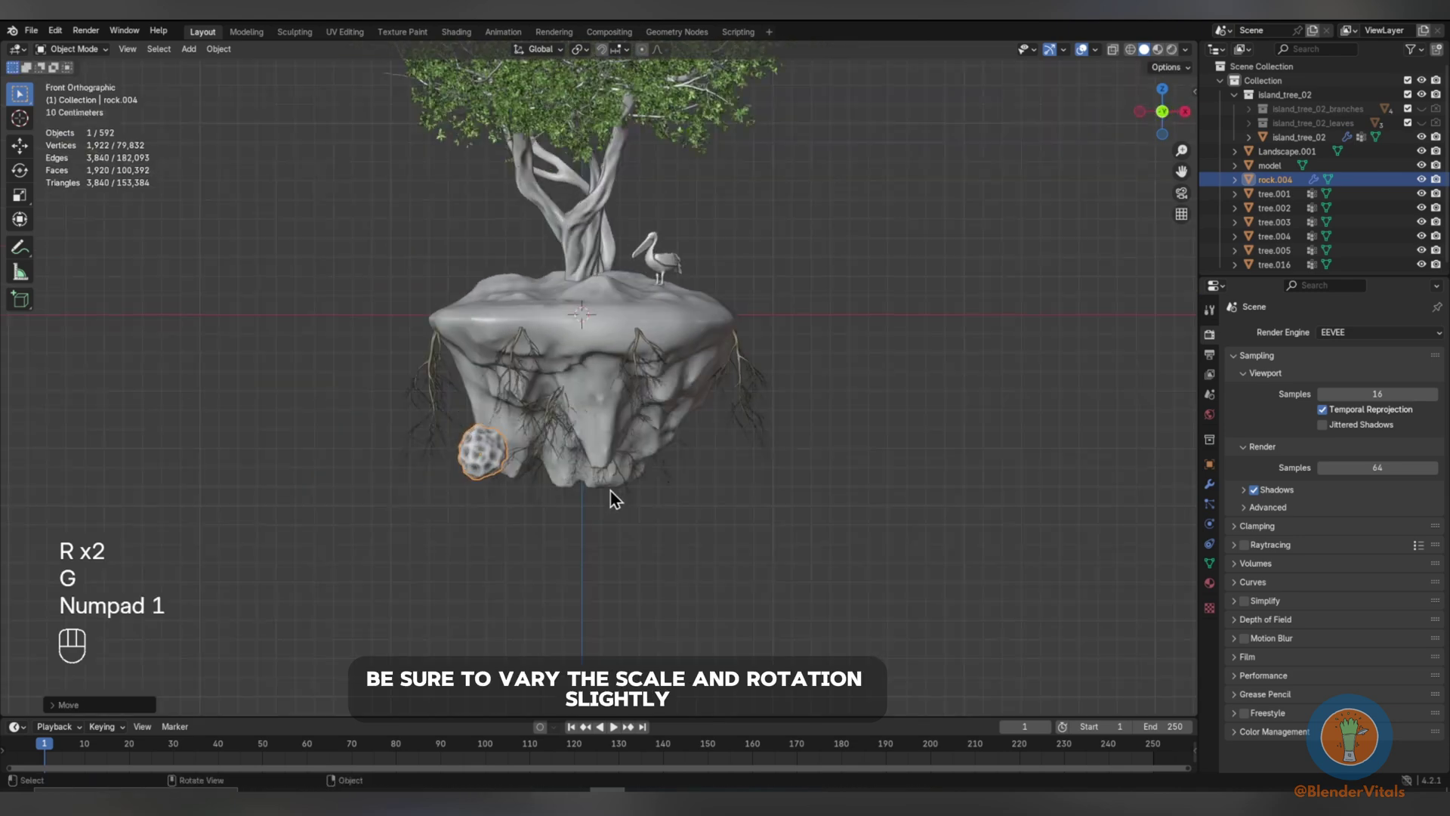
key("g")
left_click(734, 468)
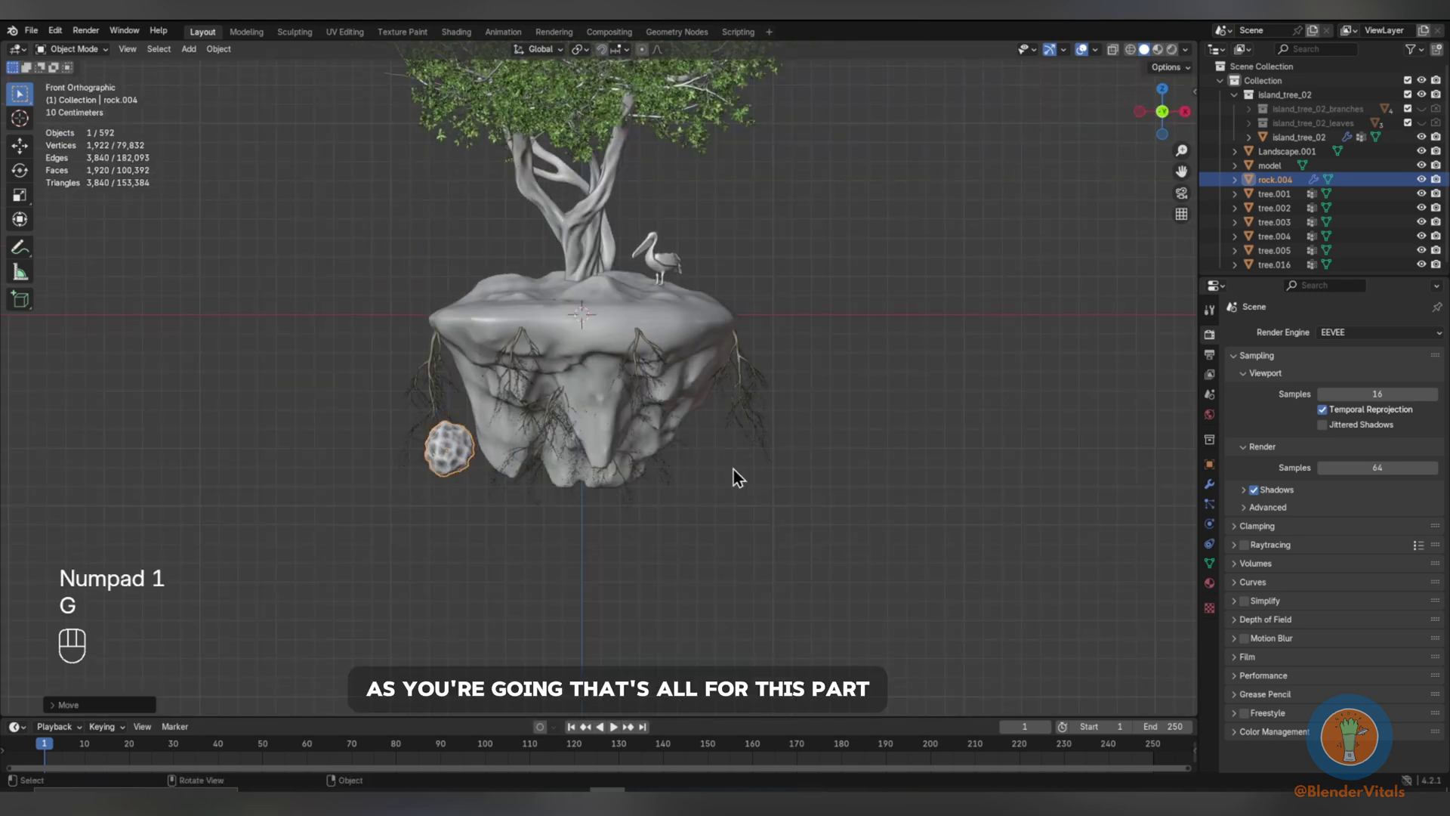
key("r")
key("r")
left_click(779, 464)
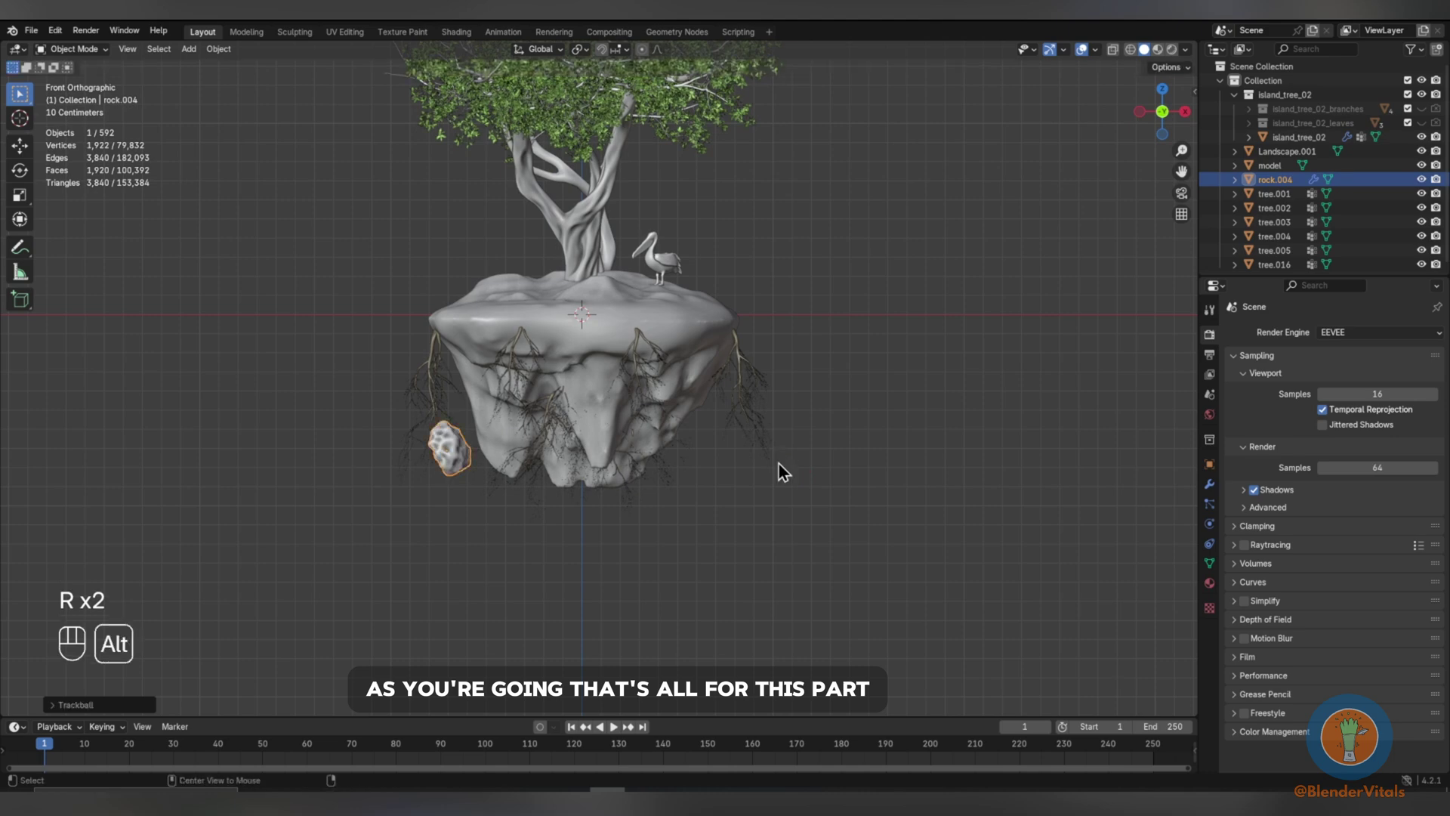
Add rotated, rescaled linked duplicates of the rock to cluster under the island.
key("alt+d")
key("r")
key("s")
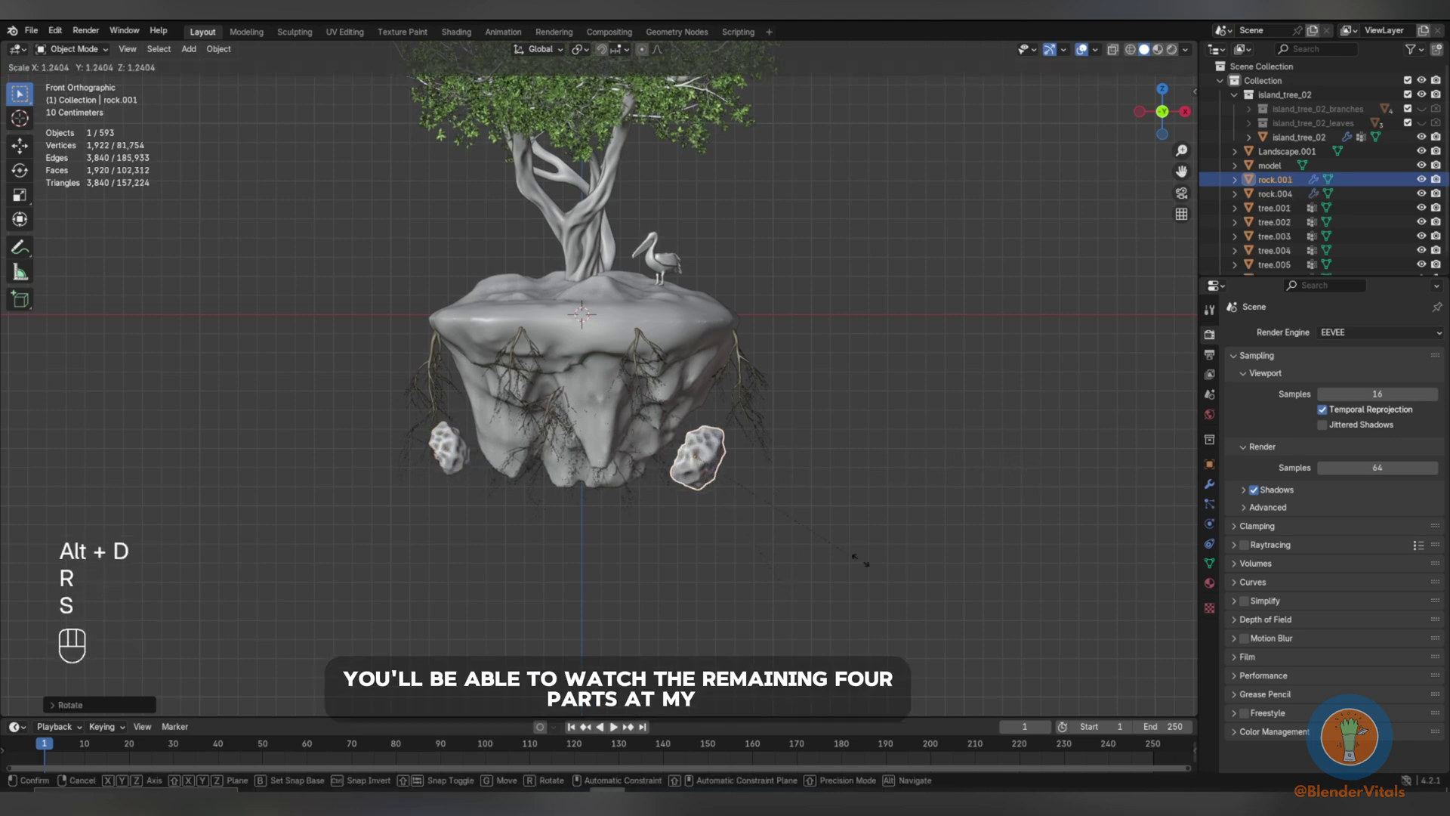
left_click(861, 559)
key("alt+d")
key("s")
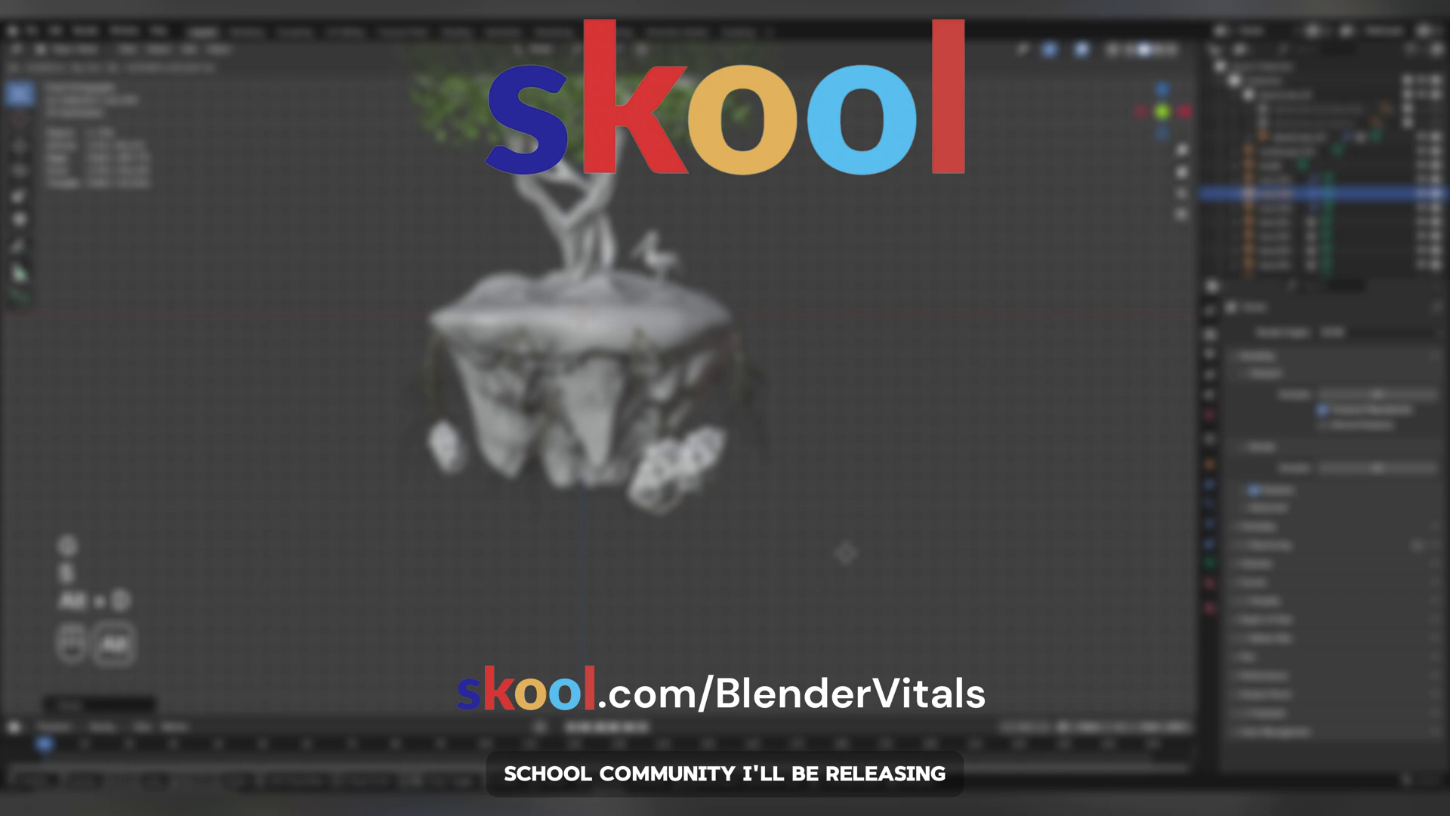